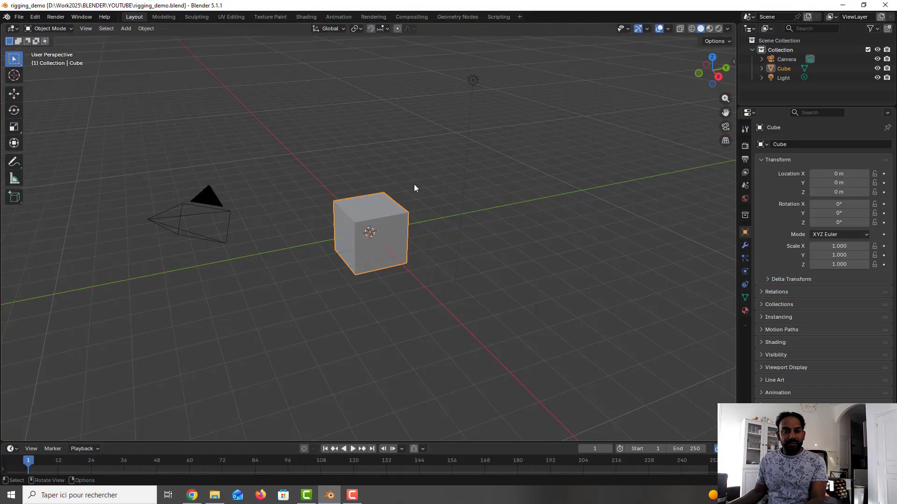
# Place the golden trophy image as a reference empty in the front orthographic view, above the cube.
pyautogui.moveTo(422, 179); pyautogui.dragTo(405, 189, button='middle')
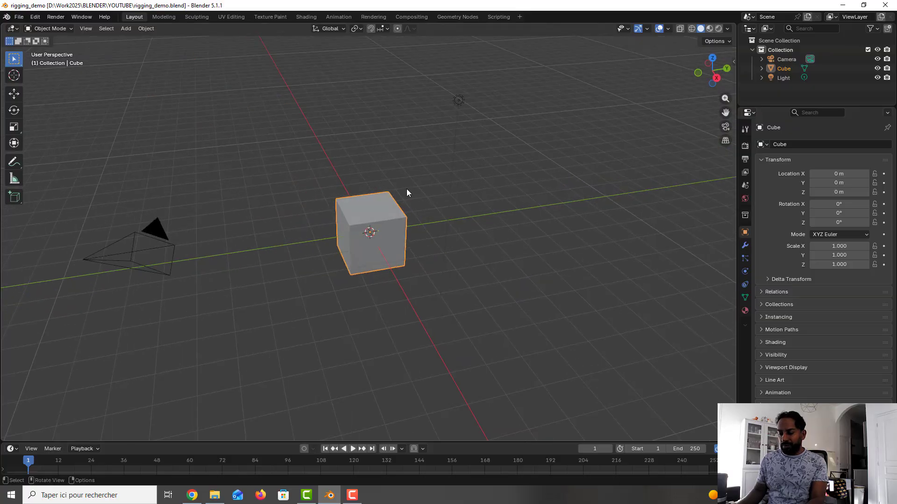
pyautogui.press('KP_1')
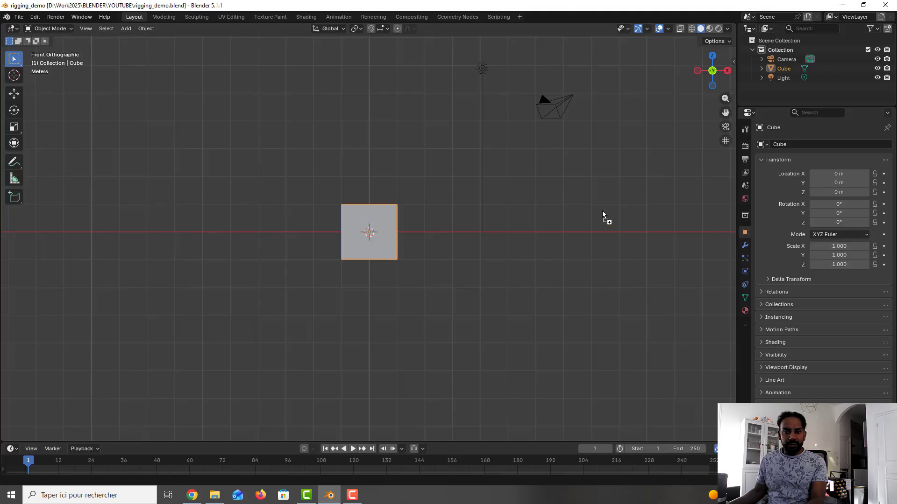
pyautogui.moveTo(603, 215); pyautogui.dragTo(421, 156)
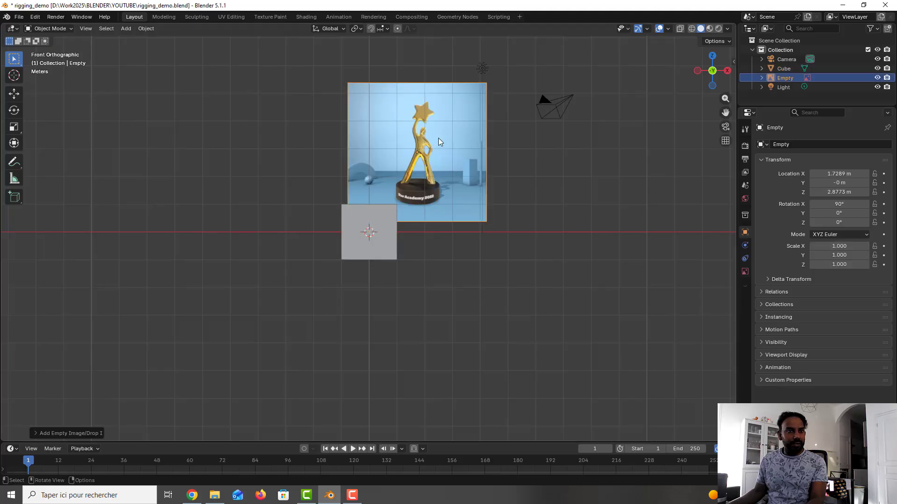
# Scale the reference image to about 5.12, centre the figure behind the cube at about X -0.374 m, Z -0.016 m, and save the file.
pyautogui.keyDown('shift'); pyautogui.moveTo(451, 130); pyautogui.dragTo(451, 177, button='middle'); pyautogui.keyUp('shift')
pyautogui.press('s')
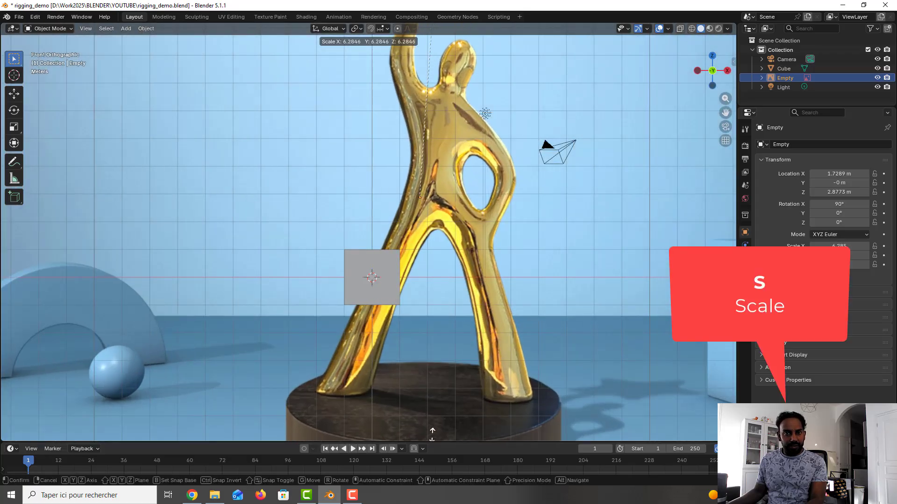
pyautogui.click(439, 55)
pyautogui.press('g')
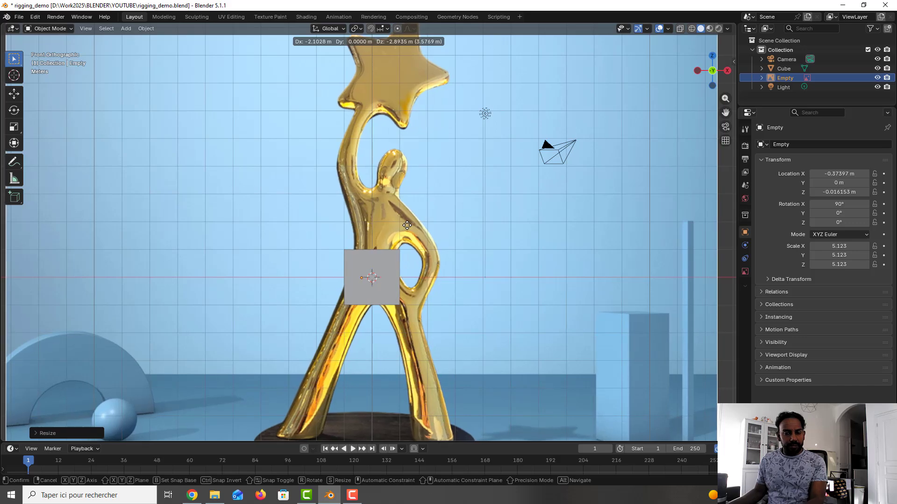
pyautogui.click(407, 226)
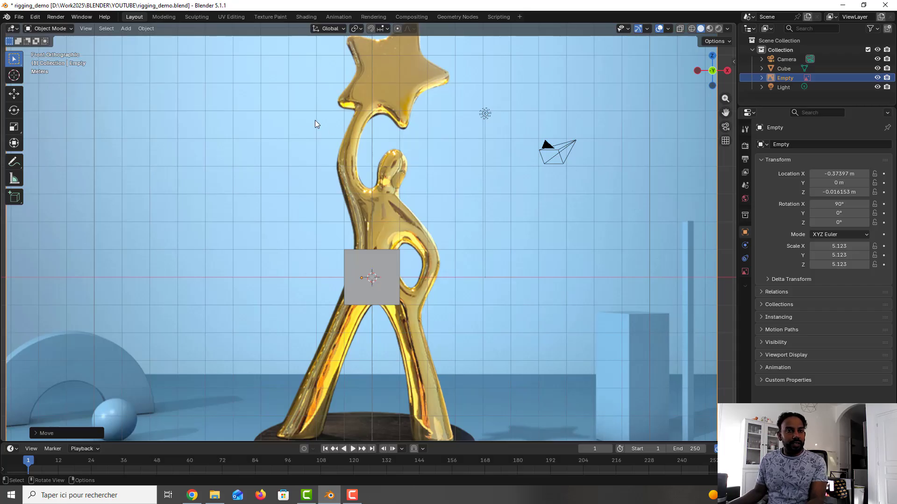
pyautogui.hotkey('ctrl', 's')
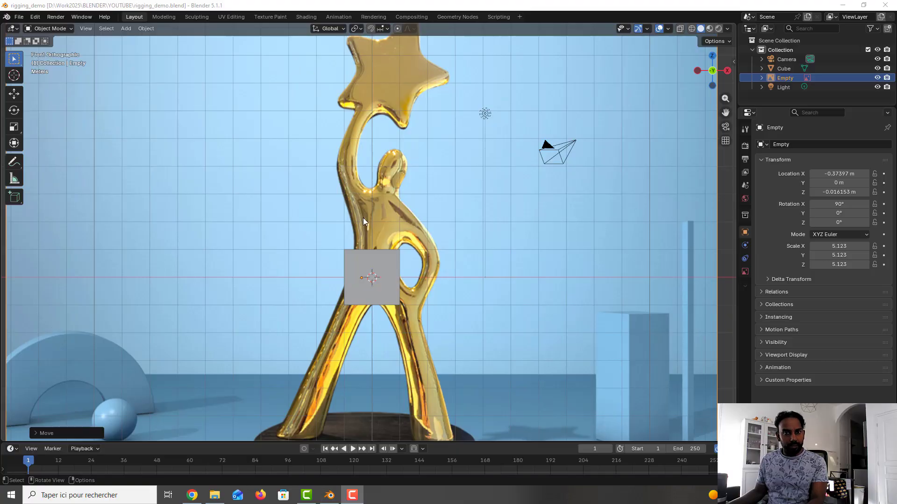
# Extrude the cube's top face upward three times in a row, by about 2 m, 1 m and 0.8 m.
pyautogui.moveTo(363, 218); pyautogui.dragTo(380, 250, button='middle')
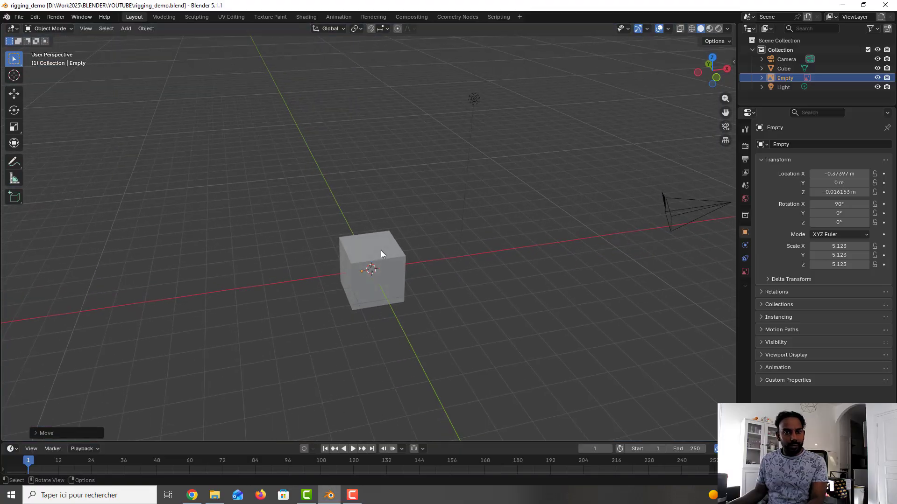
pyautogui.click(380, 250)
pyautogui.press('Tab')
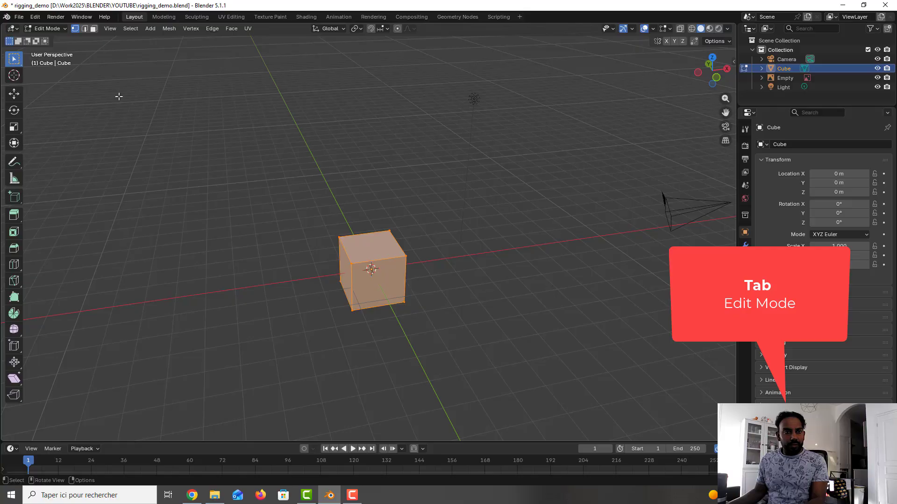
pyautogui.click(93, 29)
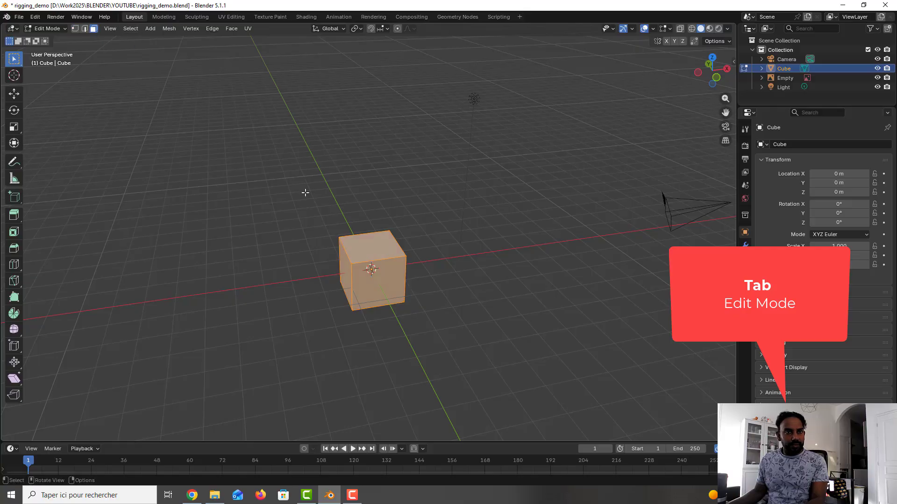
pyautogui.click(374, 254)
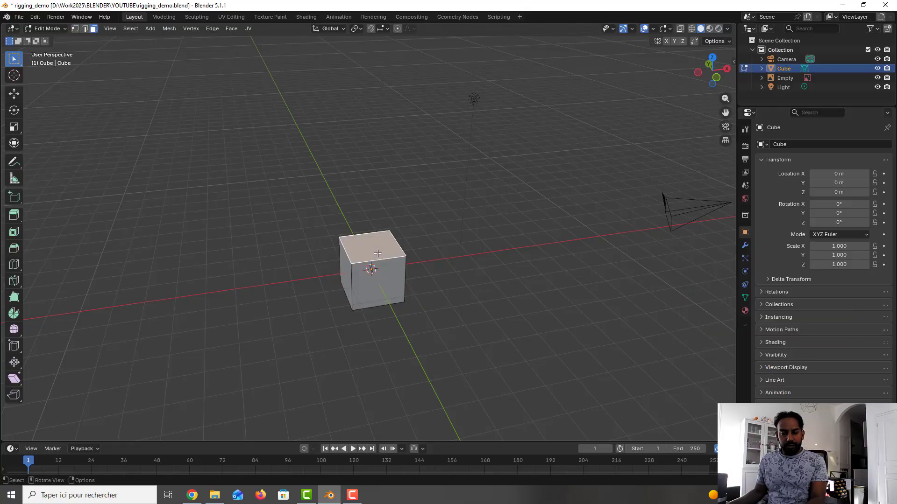
pyautogui.press('e')
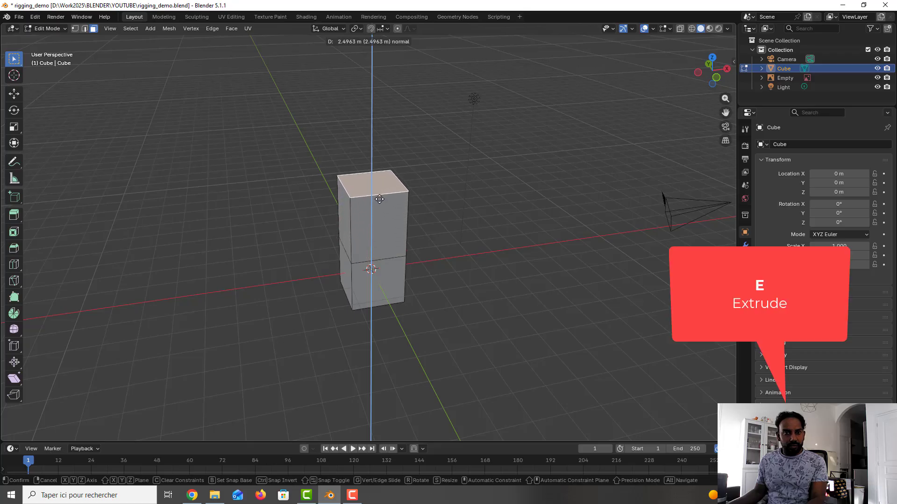
pyautogui.click(379, 190)
pyautogui.press('e')
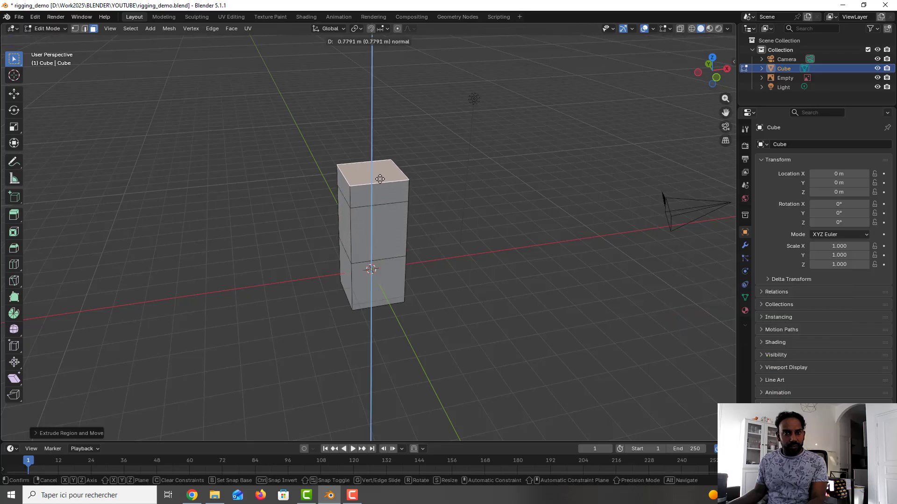
pyautogui.click(379, 174)
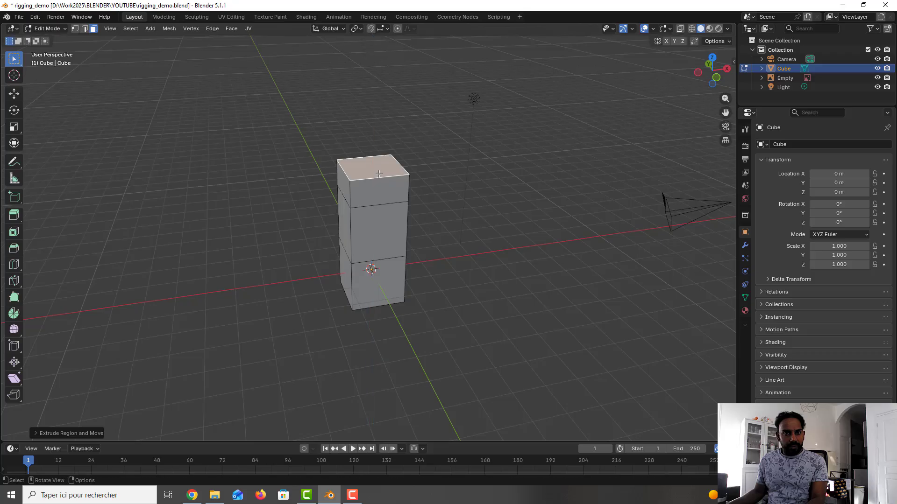
pyautogui.press('e')
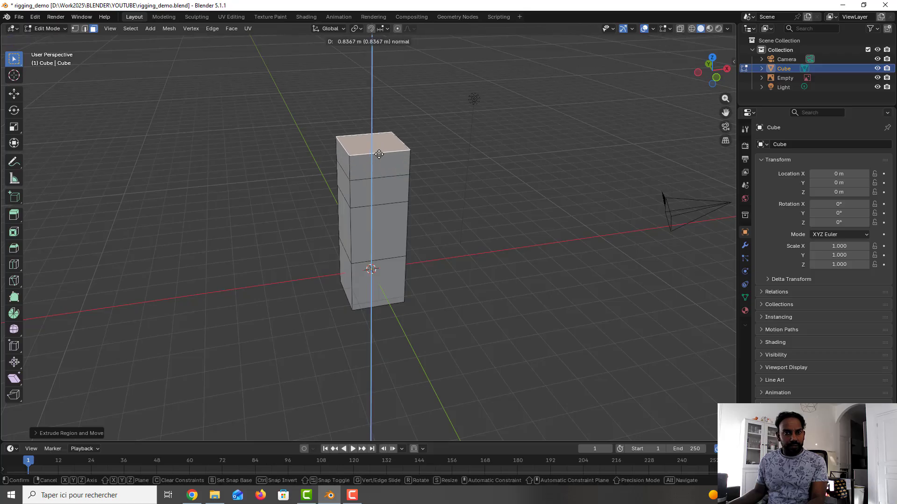
pyautogui.click(378, 154)
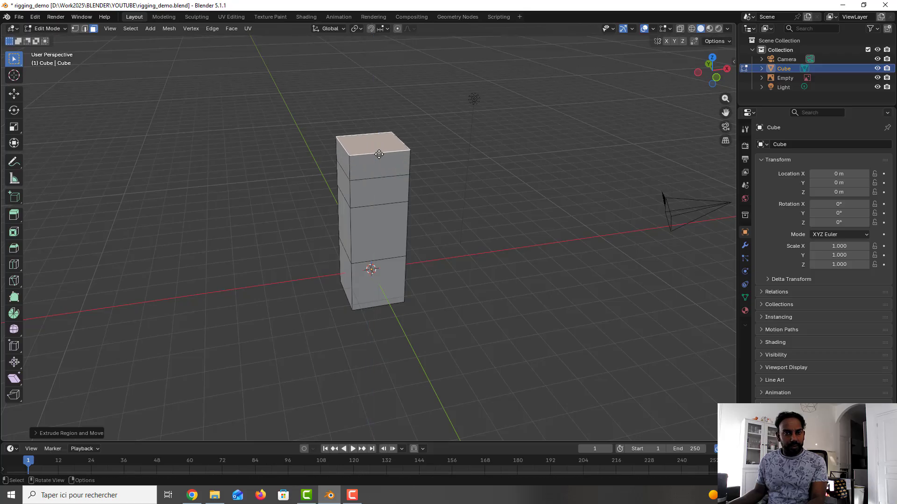
# Move the two top vertices on the column's +X side inward along X by about 0.8 m.
pyautogui.moveTo(419, 177); pyautogui.dragTo(406, 163, button='middle')
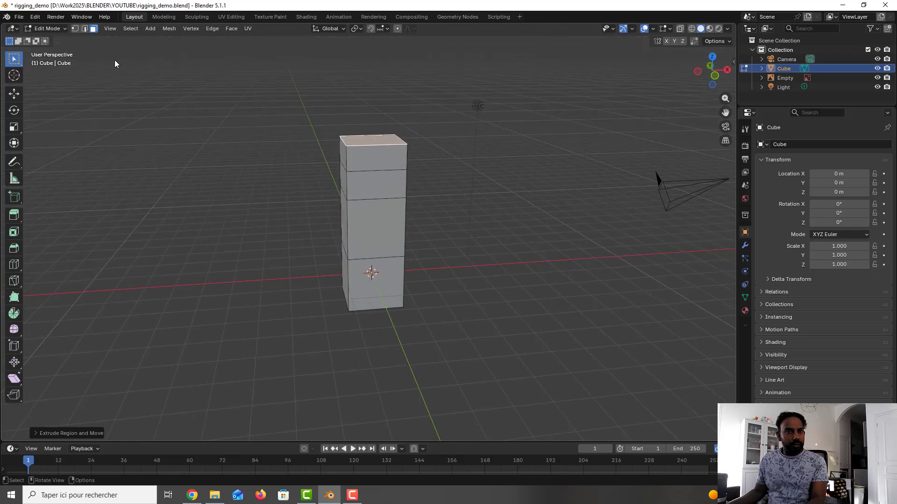
pyautogui.click(76, 27)
pyautogui.moveTo(381, 119); pyautogui.dragTo(419, 148)
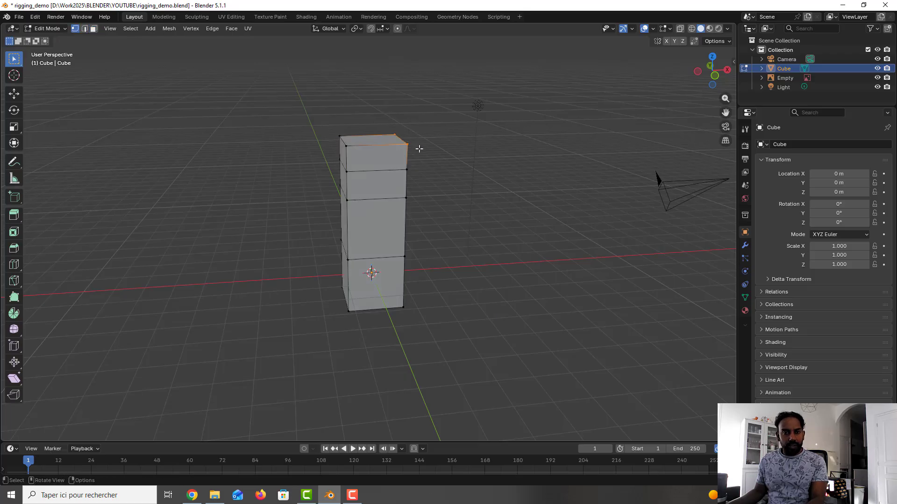
pyautogui.press('g')
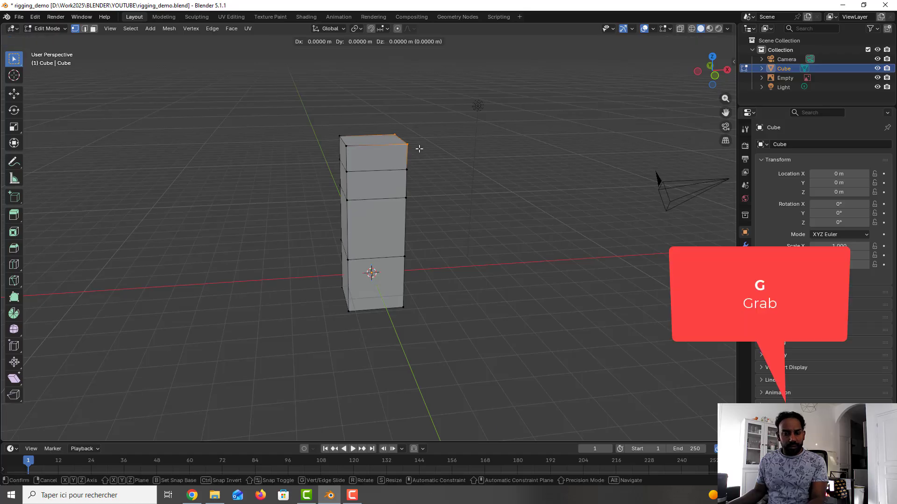
pyautogui.press('x')
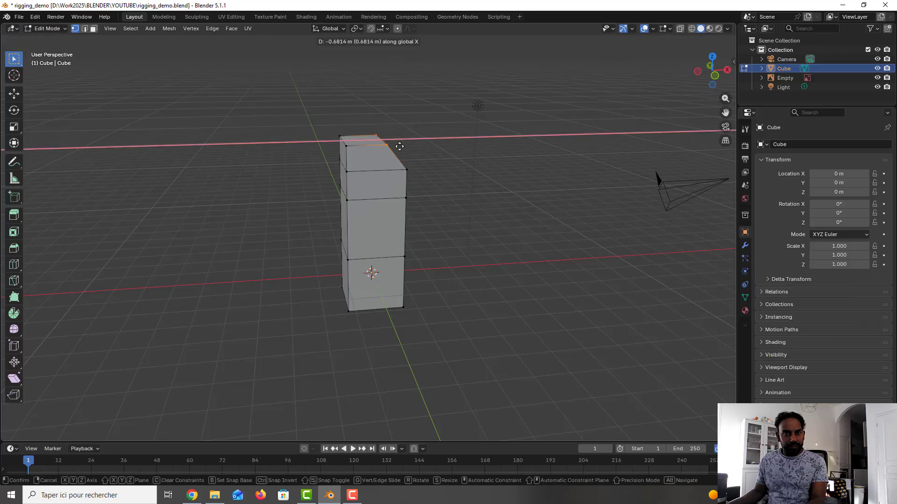
pyautogui.click(395, 146)
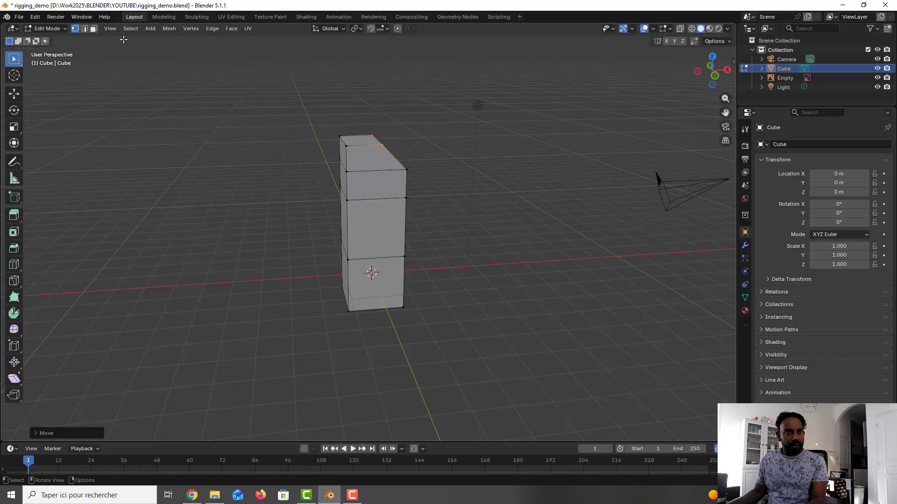
# Extrude the column's narrowed top face upward by about 0.78 m.
pyautogui.click(94, 28)
pyautogui.click(359, 138)
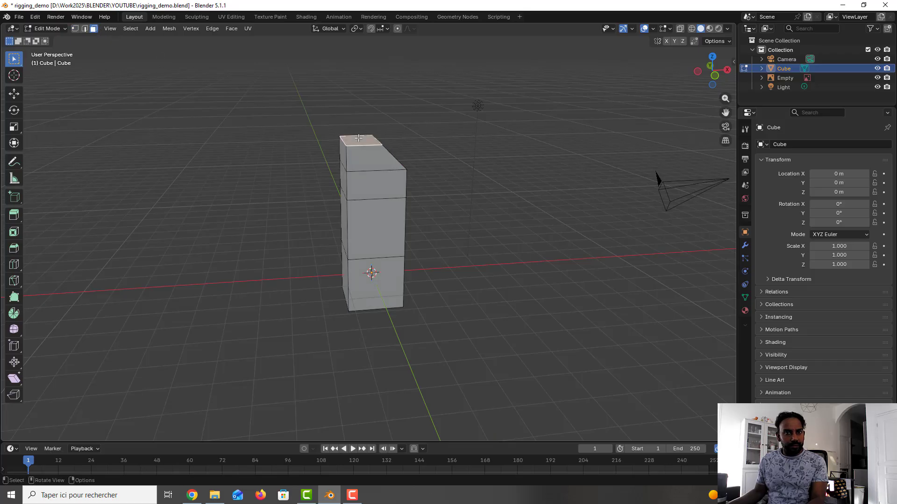
pyautogui.press('e')
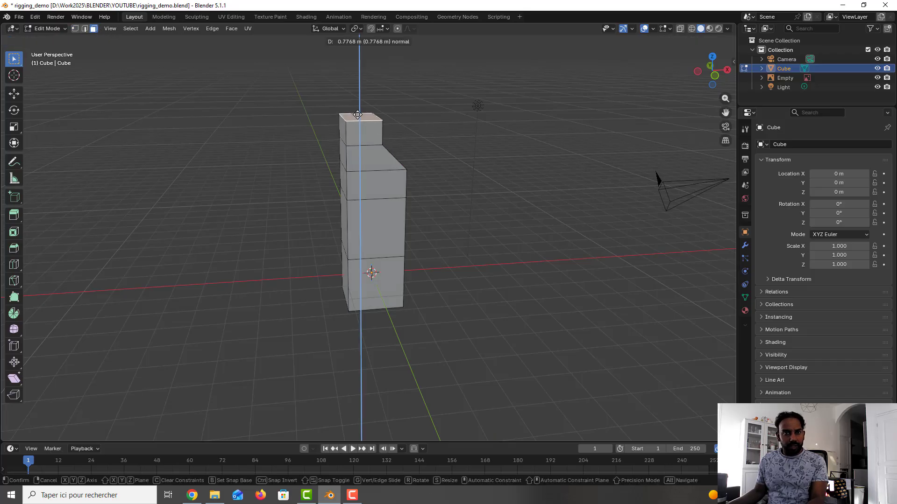
pyautogui.click(371, 116)
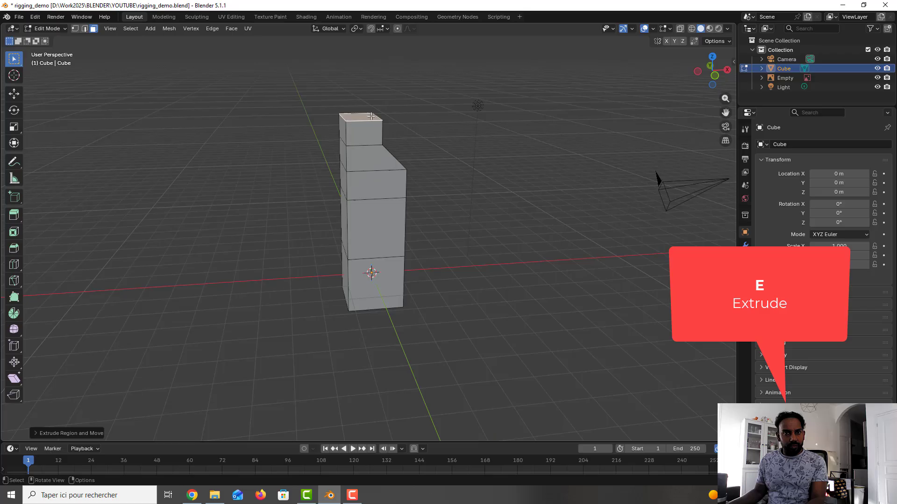
# Move the two +X vertices of the extruded top face outward along X by about 0.88 m to form a notch.
pyautogui.click(75, 28)
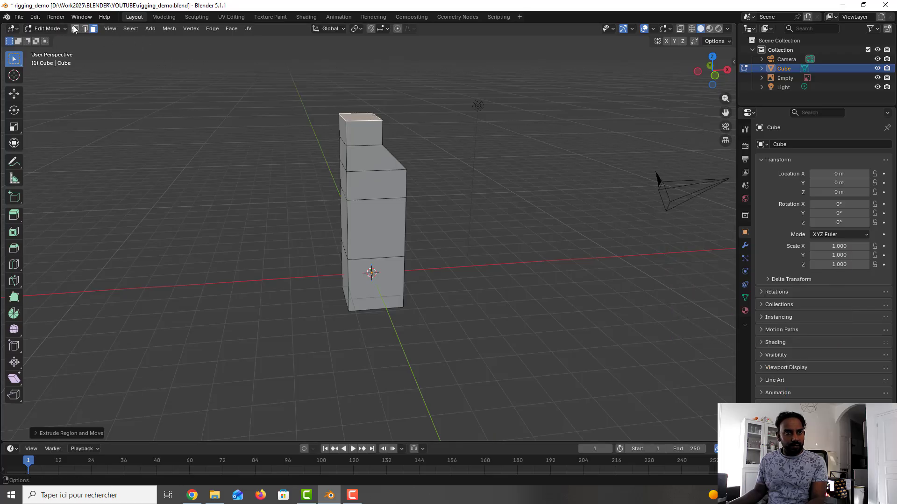
pyautogui.moveTo(354, 97); pyautogui.dragTo(393, 127)
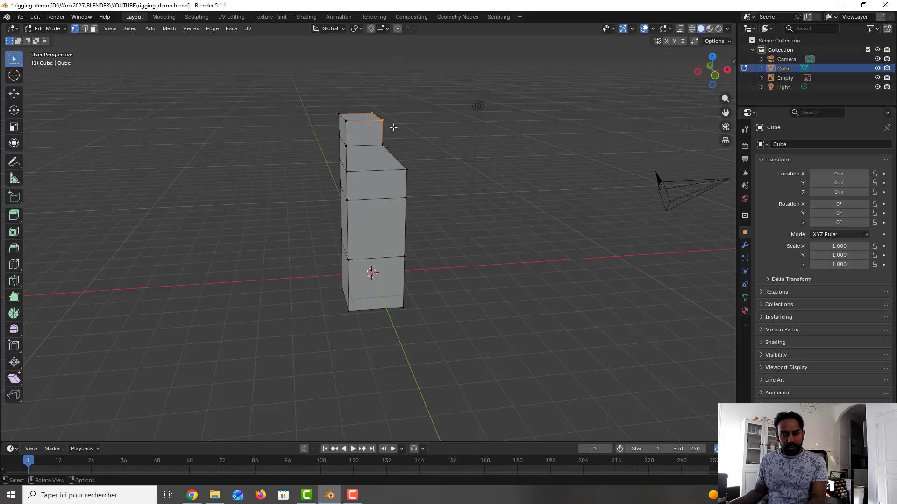
pyautogui.press('g')
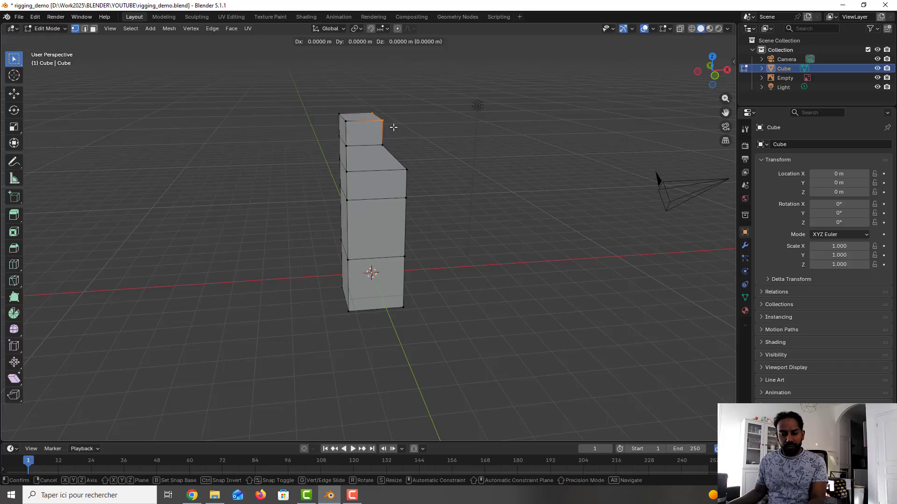
pyautogui.press('x')
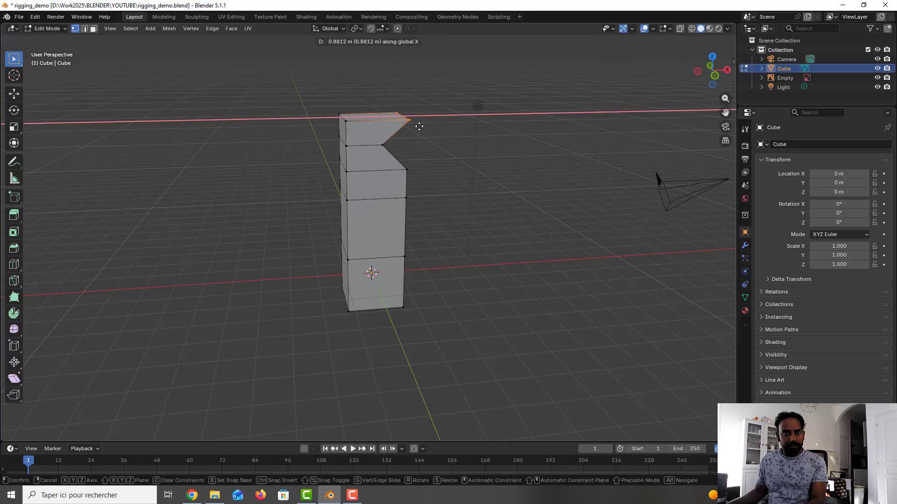
pyautogui.click(419, 126)
# Extrude the widened top face above the notch straight upward into a taller block.
pyautogui.click(93, 28)
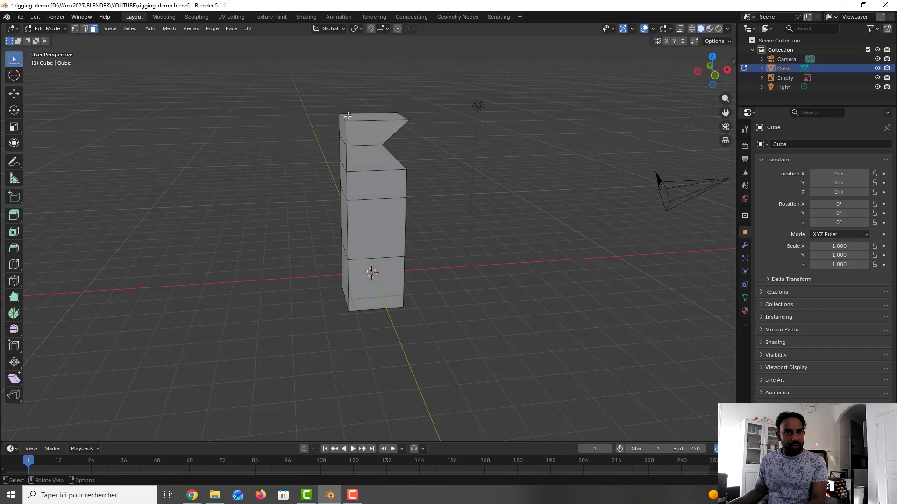
pyautogui.click(355, 119)
pyautogui.press('e')
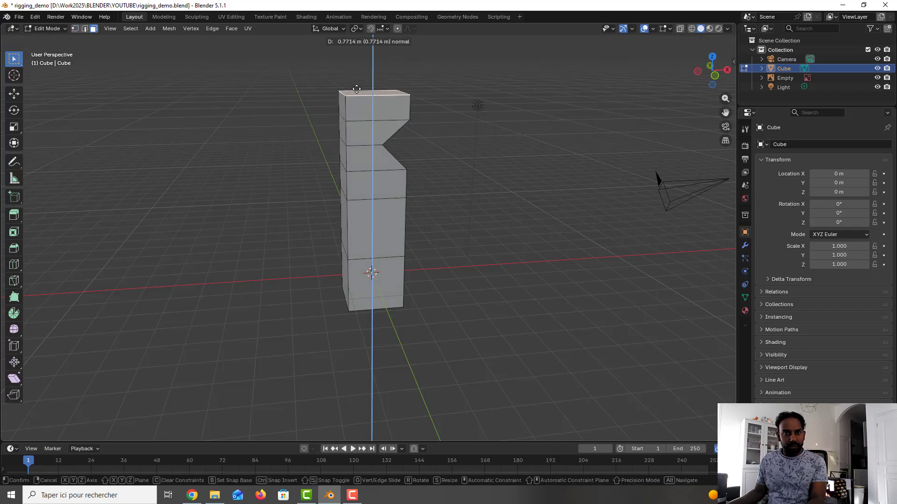
pyautogui.click(356, 79)
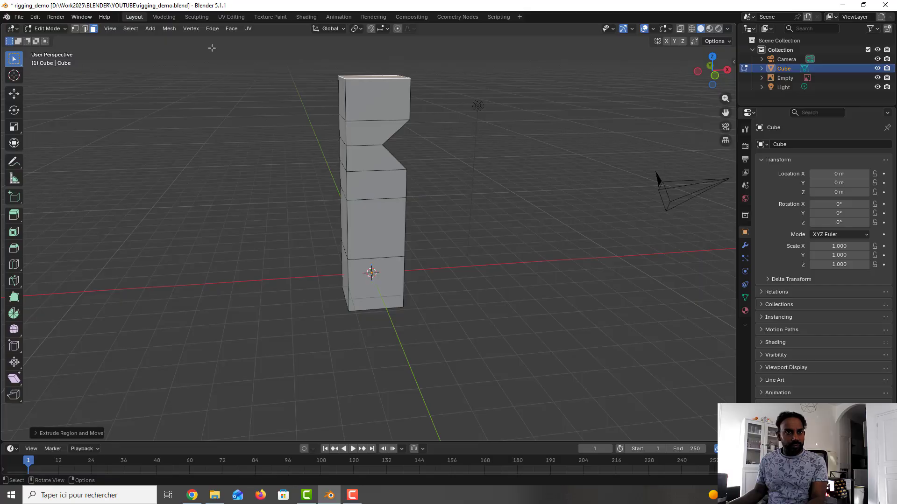
# Move the two +X vertices of the uppermost face inward so that the block above the notch slopes, and clear the selection.
pyautogui.click(75, 28)
pyautogui.press('b')
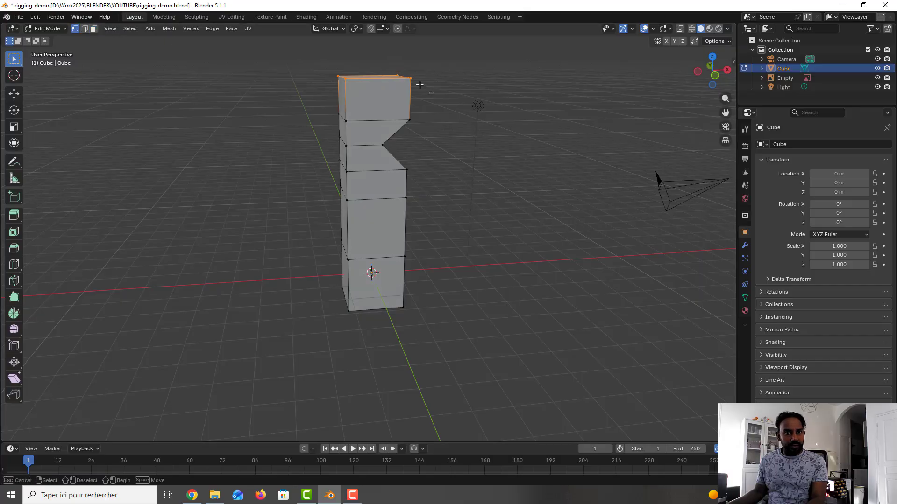
pyautogui.moveTo(420, 85); pyautogui.dragTo(391, 66)
pyautogui.press('g')
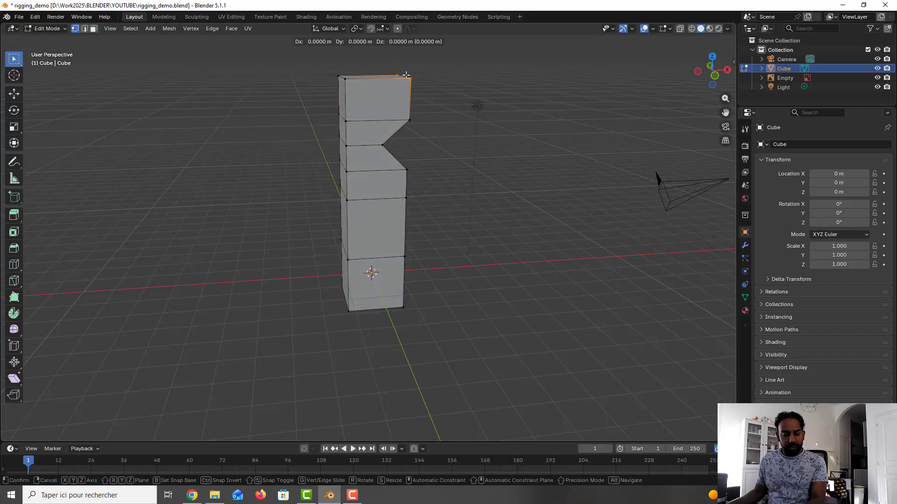
pyautogui.click(374, 77)
pyautogui.click(418, 158)
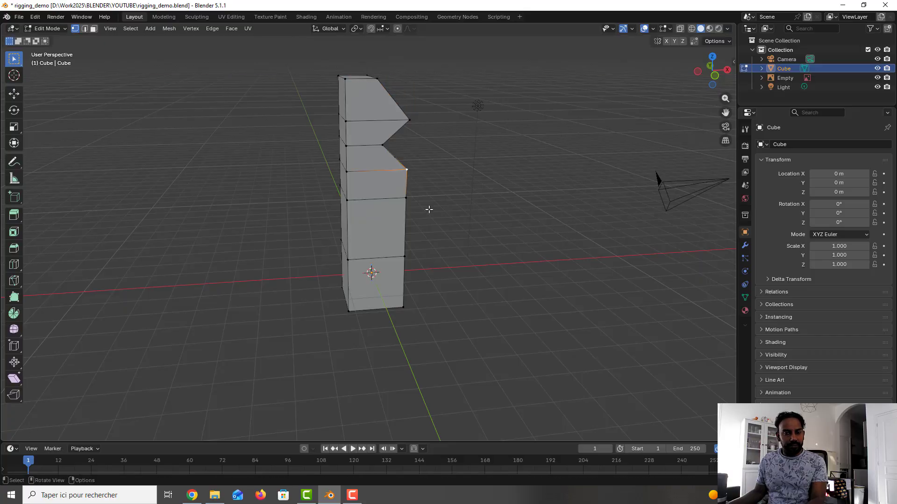
pyautogui.click(425, 229)
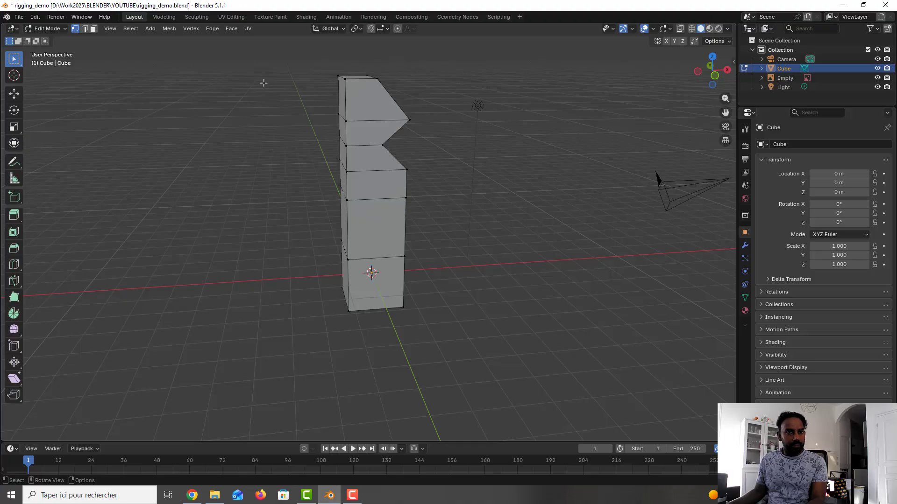
# Save the file and extrude the column's bottom face downward by about 3 m.
pyautogui.hotkey('ctrl', 's')
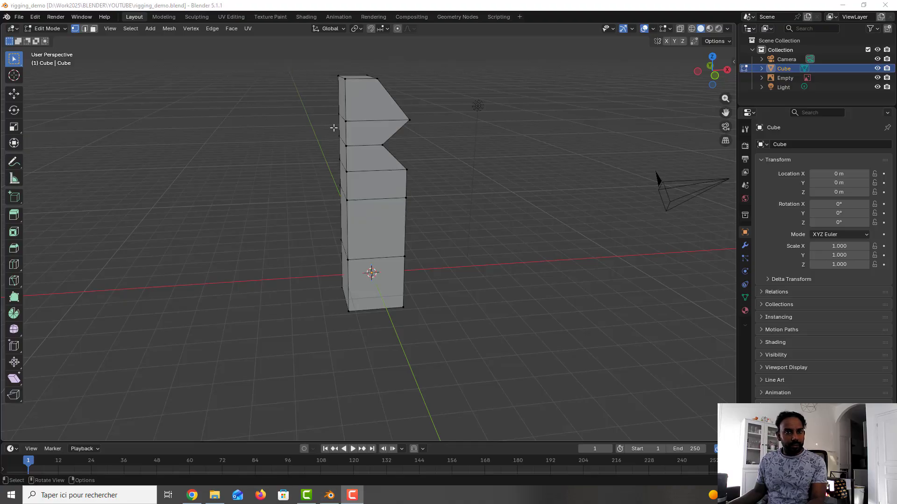
pyautogui.moveTo(383, 232); pyautogui.dragTo(388, 194, button='middle')
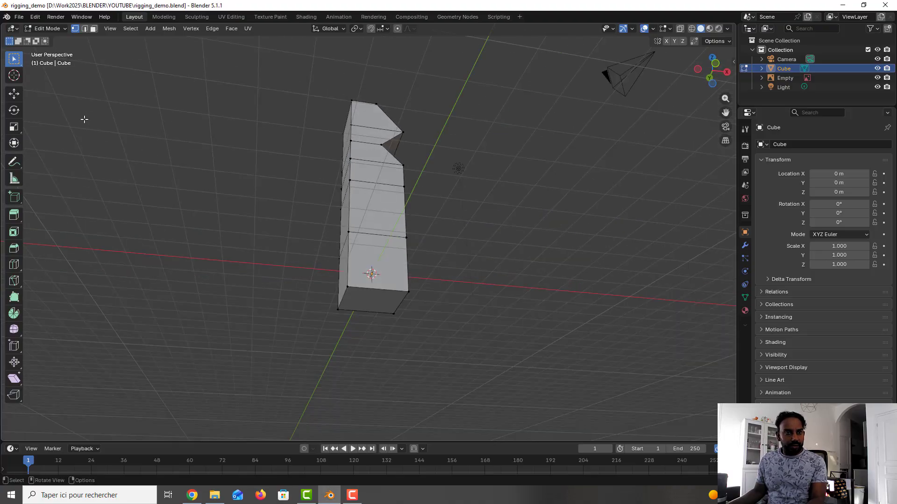
pyautogui.click(94, 28)
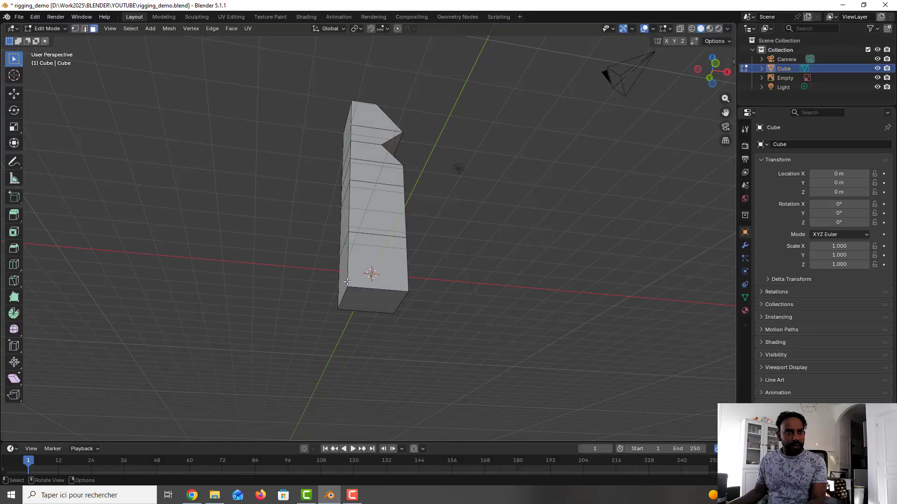
pyautogui.click(382, 301)
pyautogui.press('e')
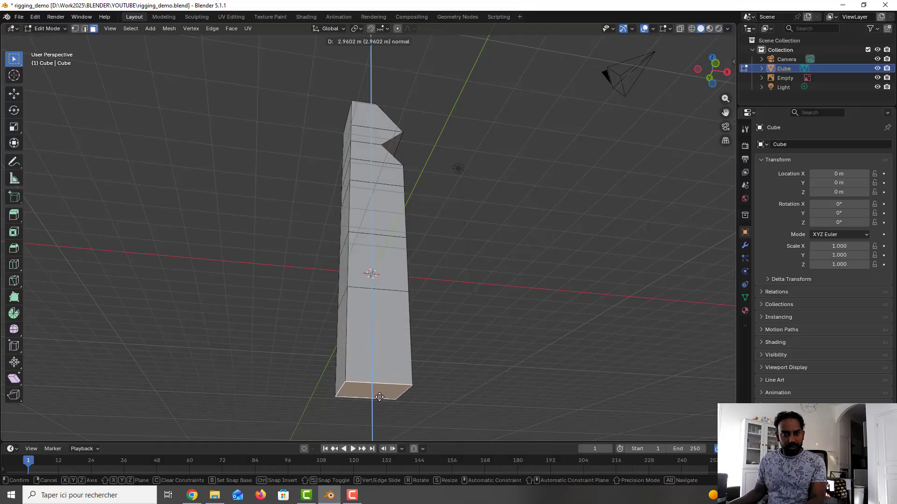
pyautogui.click(420, 369)
# Extrude the new bottom face downward again by about 4.09 m and save the file.
pyautogui.moveTo(440, 337); pyautogui.dragTo(388, 257, button='middle')
pyautogui.press('e')
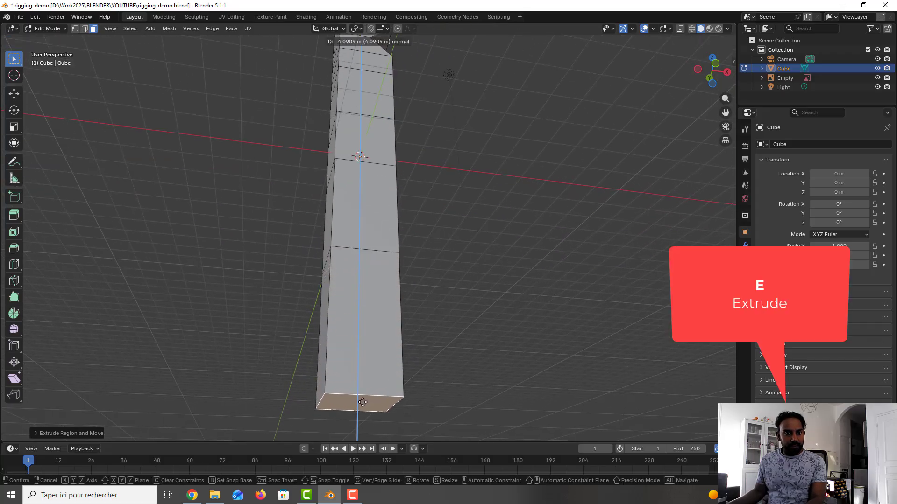
pyautogui.click(362, 402)
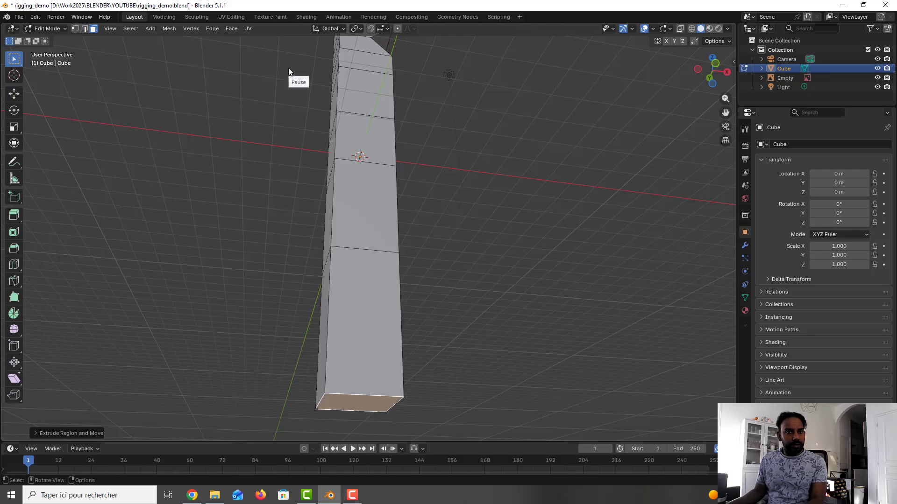
pyautogui.hotkey('ctrl', 's')
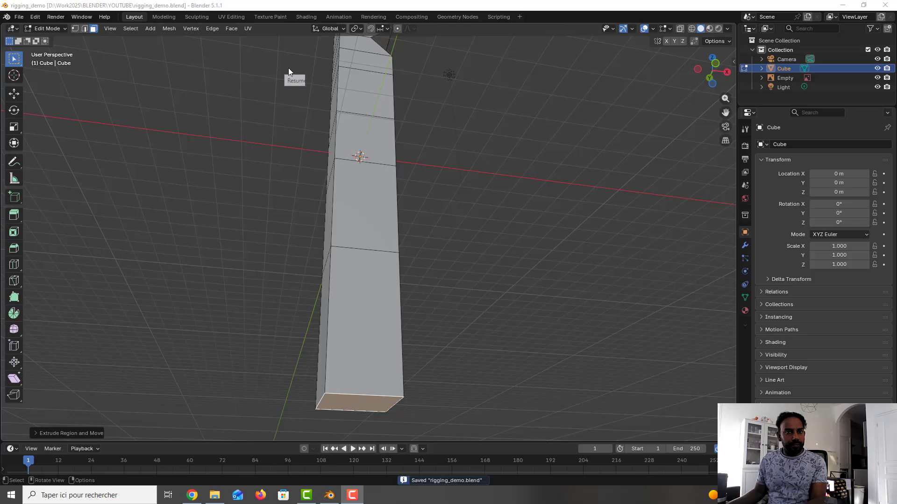
# Delete the faces on the column's −X side, opposite the notch, from the original cube's level up to the uppermost block.
pyautogui.moveTo(379, 174); pyautogui.dragTo(353, 178, button='middle')
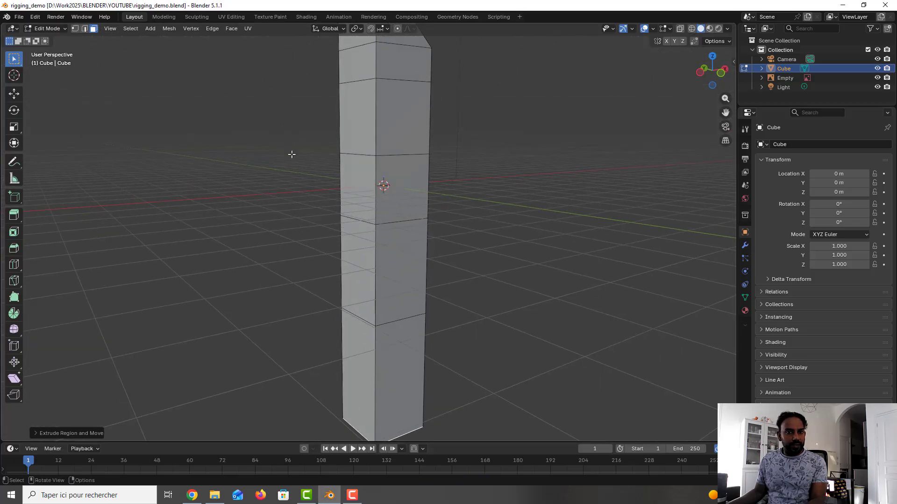
pyautogui.click(352, 165)
pyautogui.moveTo(353, 165); pyautogui.dragTo(374, 263, button='middle')
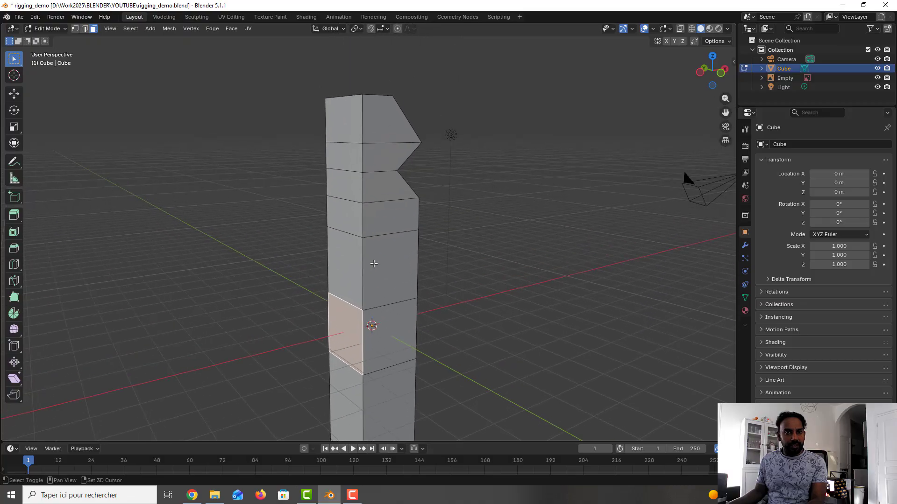
pyautogui.keyDown('shift'); pyautogui.click(352, 238); pyautogui.keyUp('shift')
pyautogui.keyDown('shift'); pyautogui.click(348, 212); pyautogui.keyUp('shift')
pyautogui.keyDown('shift'); pyautogui.click(345, 184); pyautogui.keyUp('shift')
pyautogui.keyDown('shift'); pyautogui.click(341, 145); pyautogui.keyUp('shift')
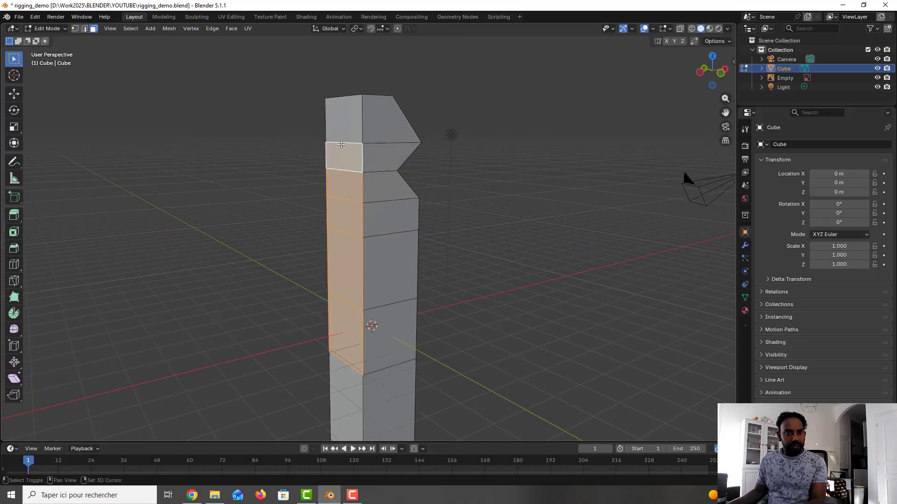
pyautogui.keyDown('shift'); pyautogui.click(341, 135); pyautogui.keyUp('shift')
pyautogui.press('x')
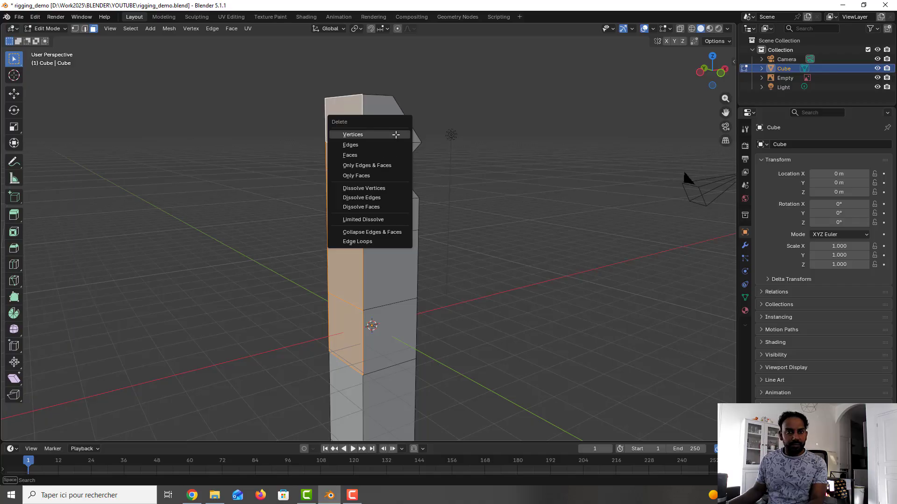
pyautogui.click(376, 156)
pyautogui.scroll(-3, 396, 206)
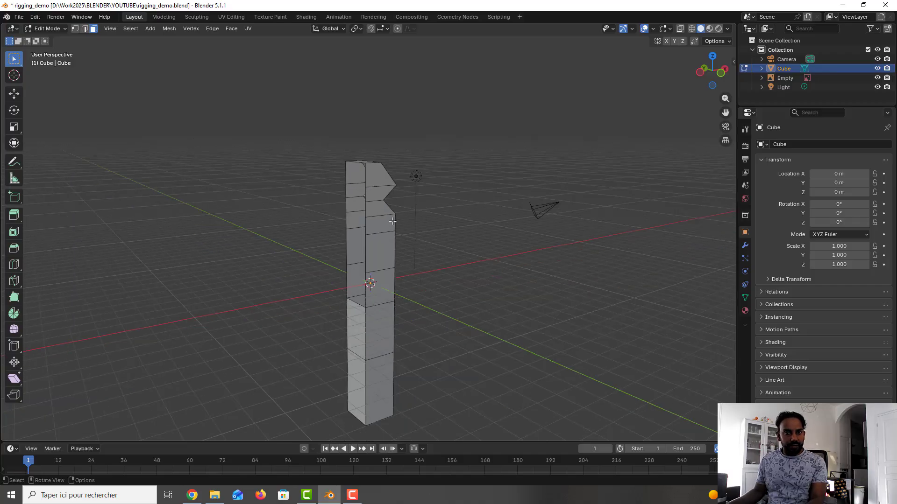
# Show the column as a wireframe over the trophy reference in front view and switch to vertex selection.
pyautogui.moveTo(395, 223); pyautogui.dragTo(370, 234, button='middle')
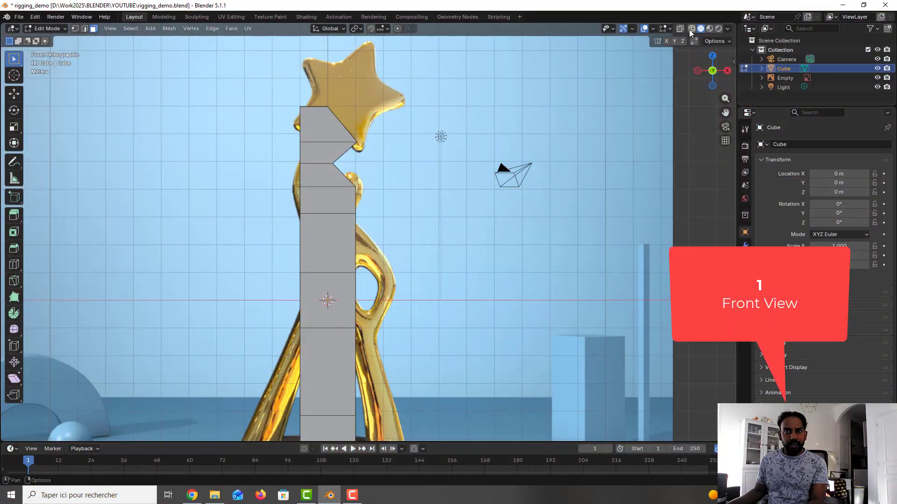
pyautogui.click(690, 31)
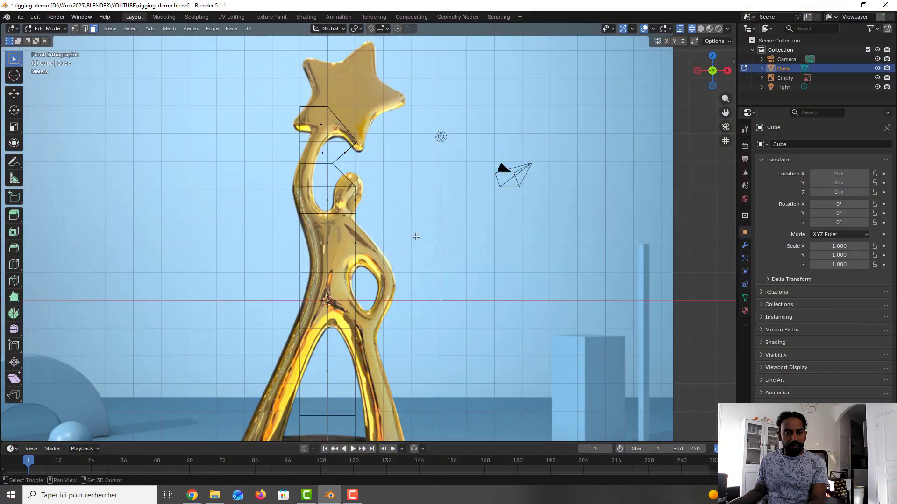
pyautogui.keyDown('shift'); pyautogui.moveTo(417, 240); pyautogui.dragTo(412, 198, button='middle'); pyautogui.keyUp('shift')
pyautogui.scroll(-1, 412, 198)
pyautogui.scroll(-1, 412, 198)
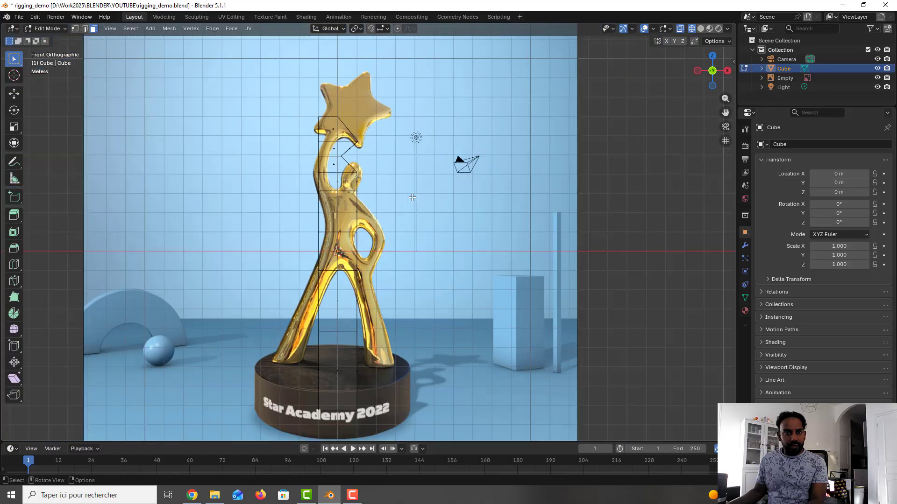
pyautogui.scroll(1, 412, 198)
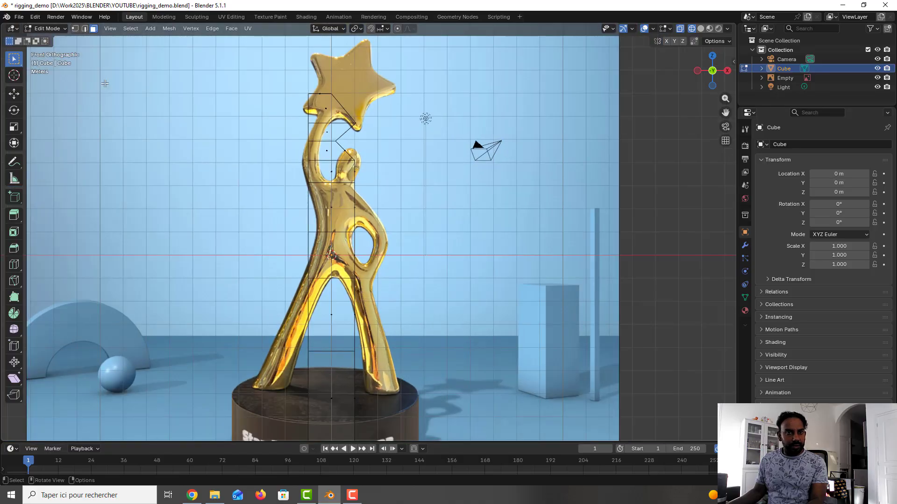
pyautogui.click(75, 29)
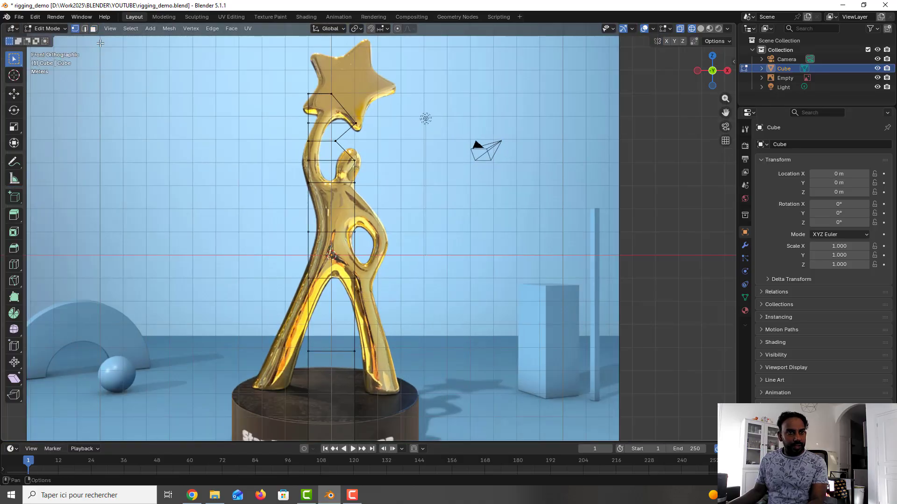
pyautogui.moveTo(293, 85); pyautogui.dragTo(390, 393)
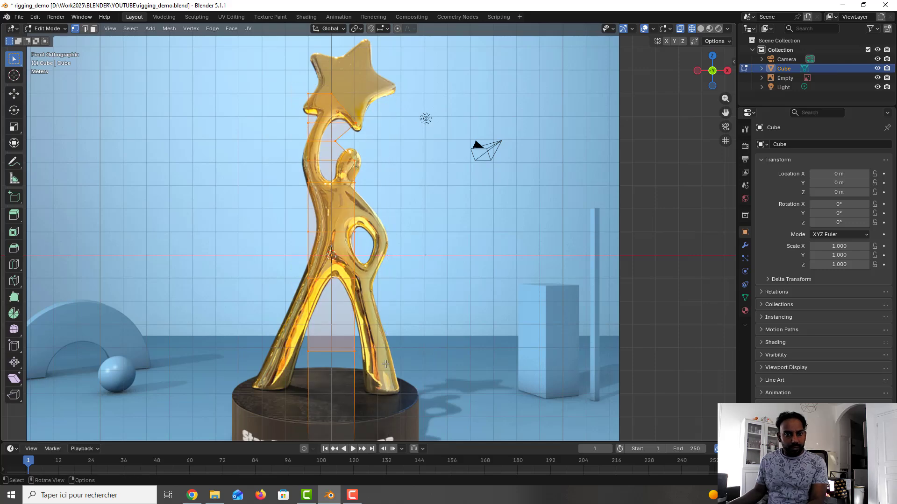
pyautogui.scroll(-3, 385, 364)
pyautogui.scroll(2, 386, 364)
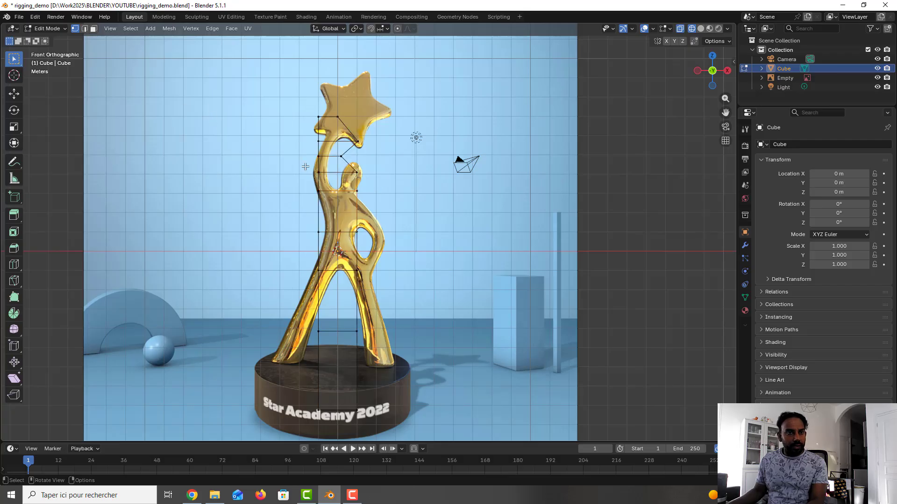
# In Object Mode, move the trophy reference image to about X −1.54 m and Z 1.85 m, and save the file.
pyautogui.press('Tab')
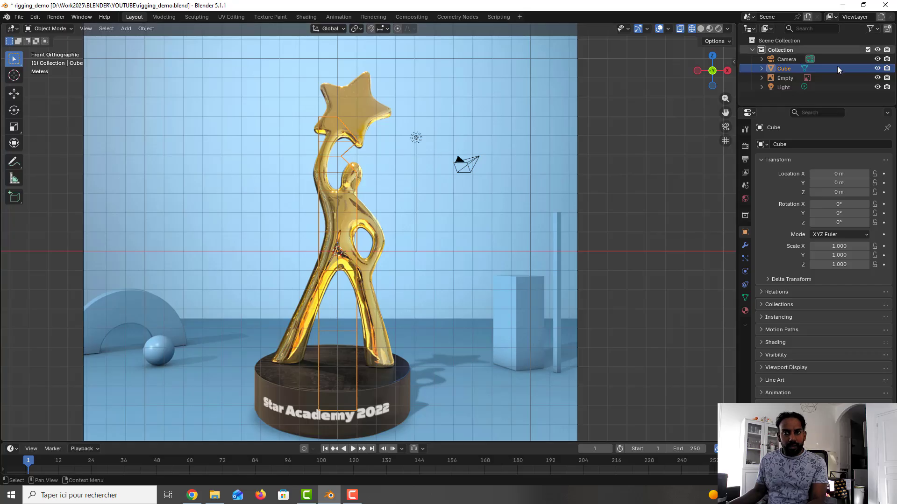
pyautogui.click(786, 78)
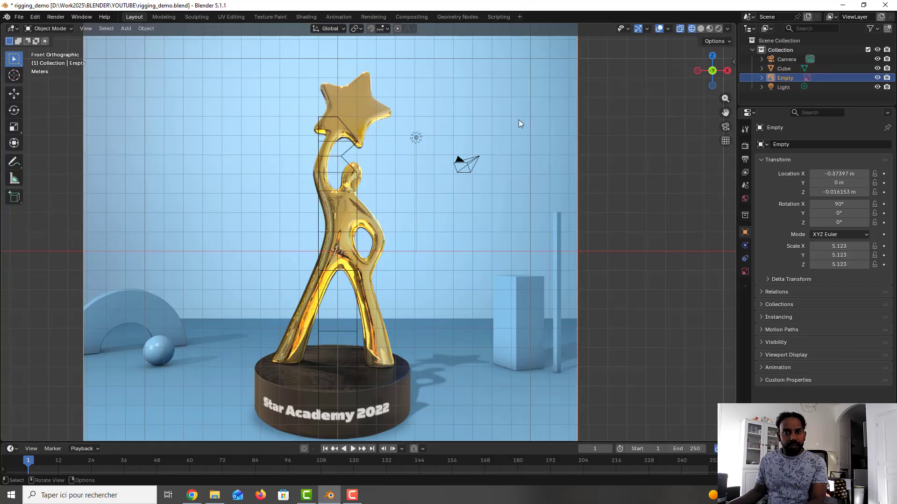
pyautogui.press('g')
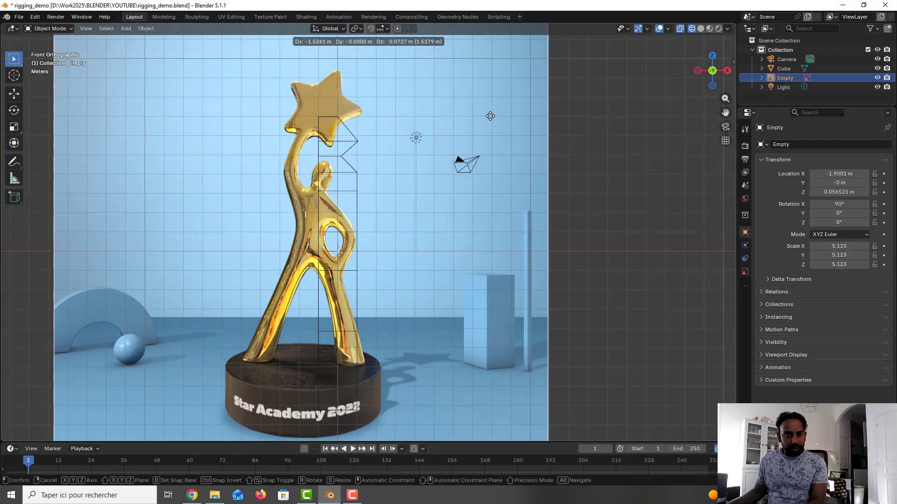
pyautogui.click(496, 84)
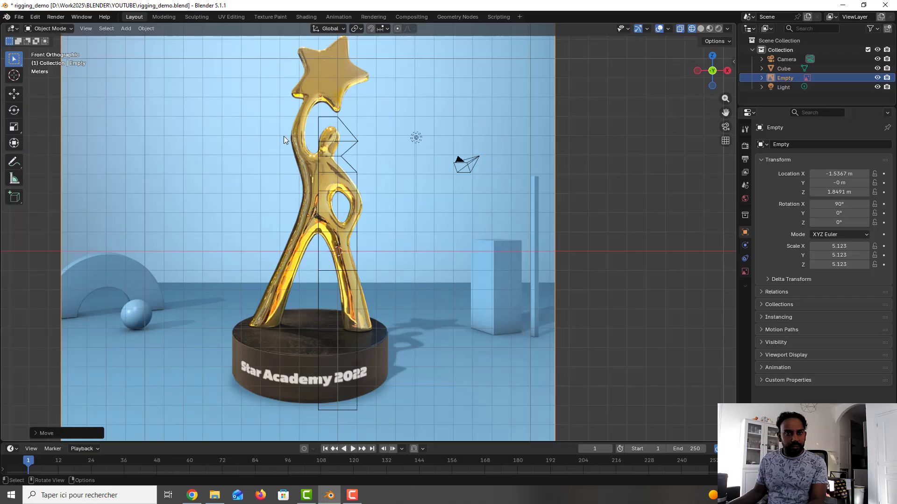
pyautogui.scroll(2, 284, 136)
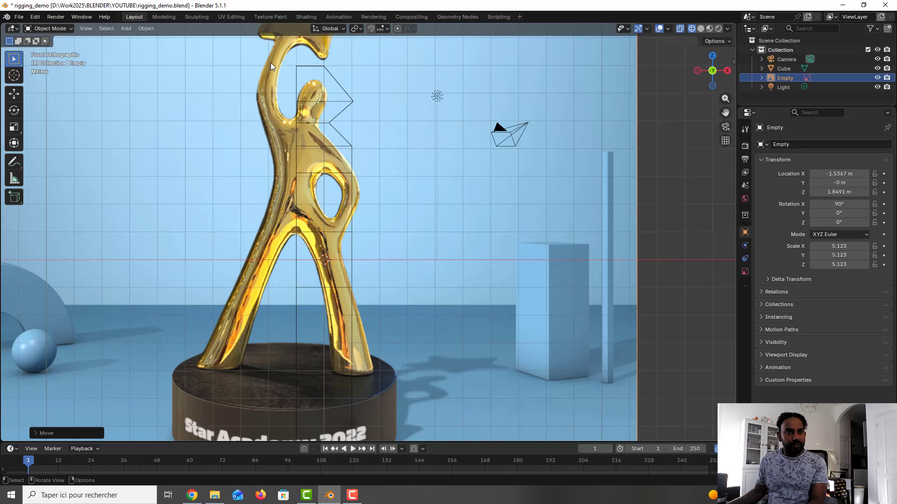
pyautogui.hotkey('ctrl', 's')
# In the column's mesh, move the lowest vertices up along Z by about 4.09 m to the level of the row above.
pyautogui.click(352, 166)
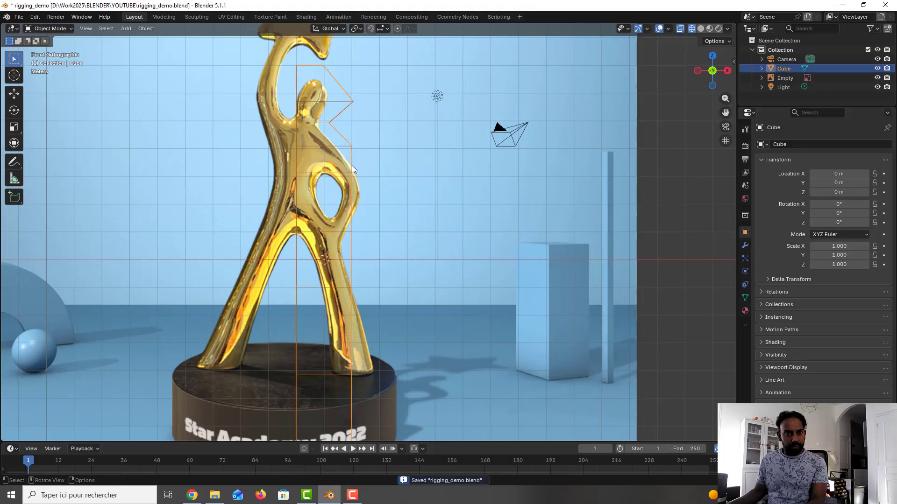
pyautogui.press('Tab')
pyautogui.scroll(-2, 336, 200)
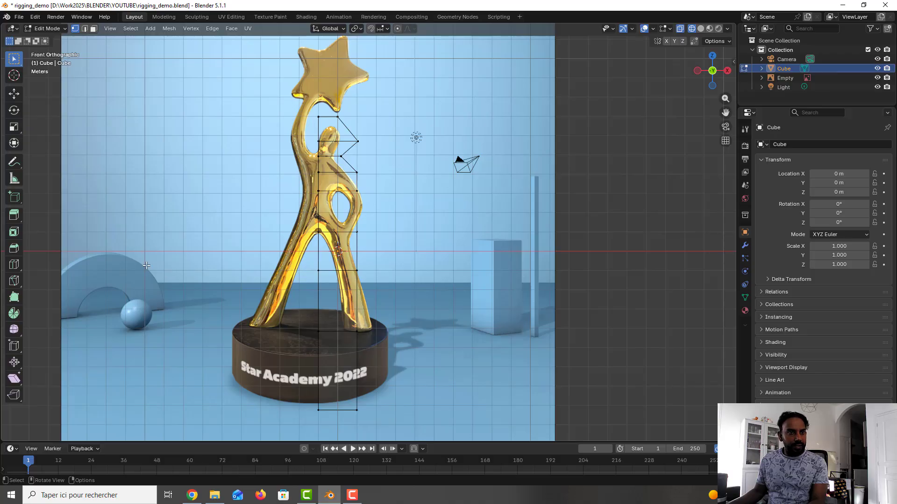
pyautogui.moveTo(283, 373); pyautogui.dragTo(388, 413)
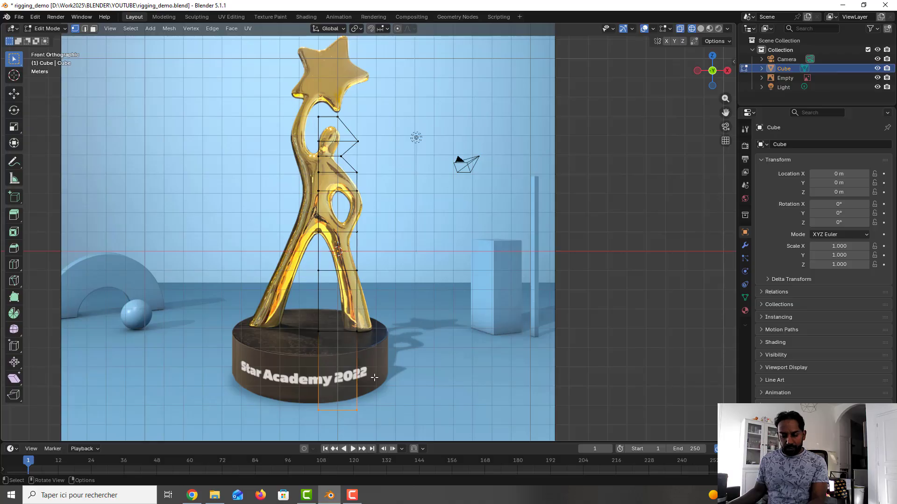
pyautogui.press('g')
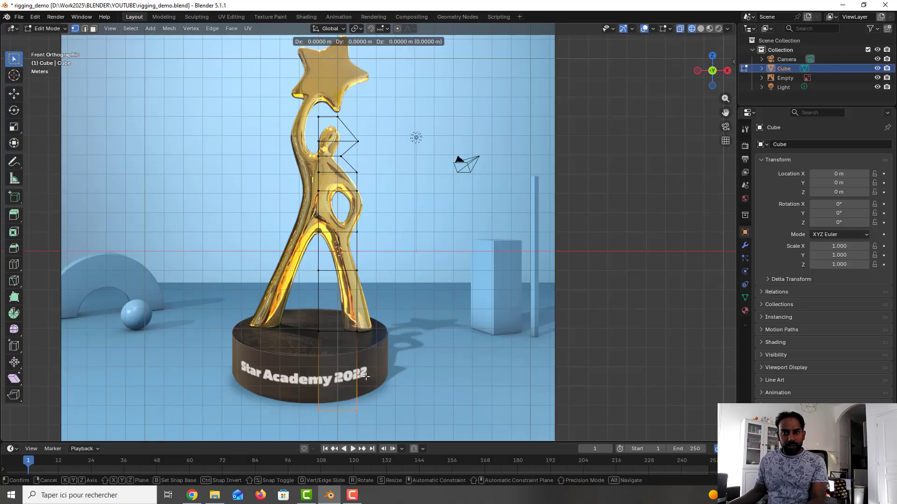
pyautogui.press('z')
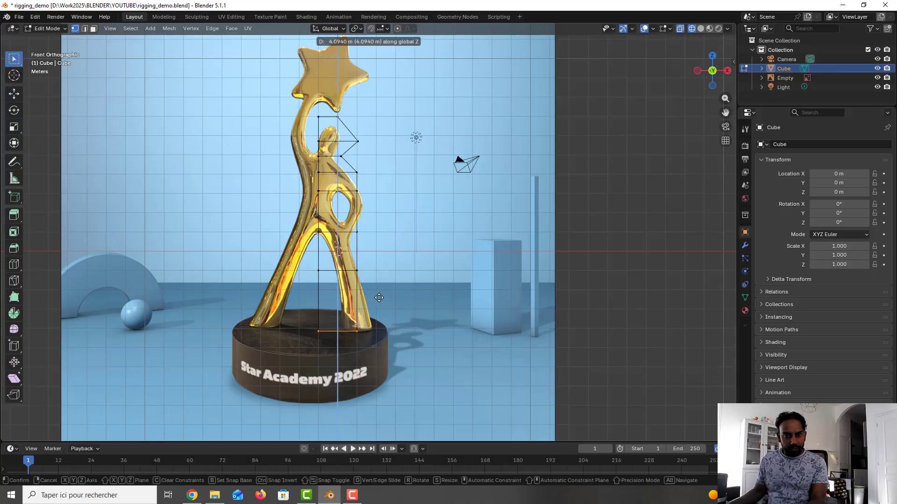
pyautogui.click(379, 298)
# Move all vertices at the column's base outward along +X onto the reference figure's +X foot.
pyautogui.scroll(2, 372, 257)
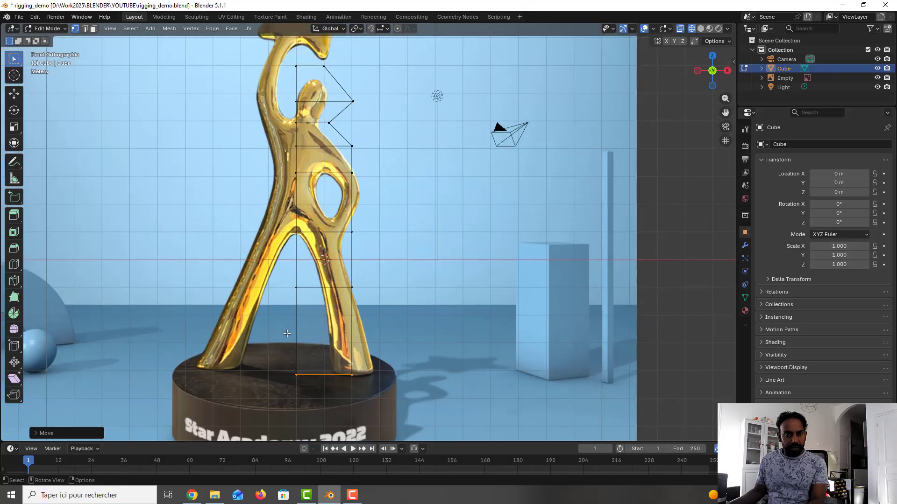
pyautogui.moveTo(287, 333); pyautogui.dragTo(389, 413)
pyautogui.press('g')
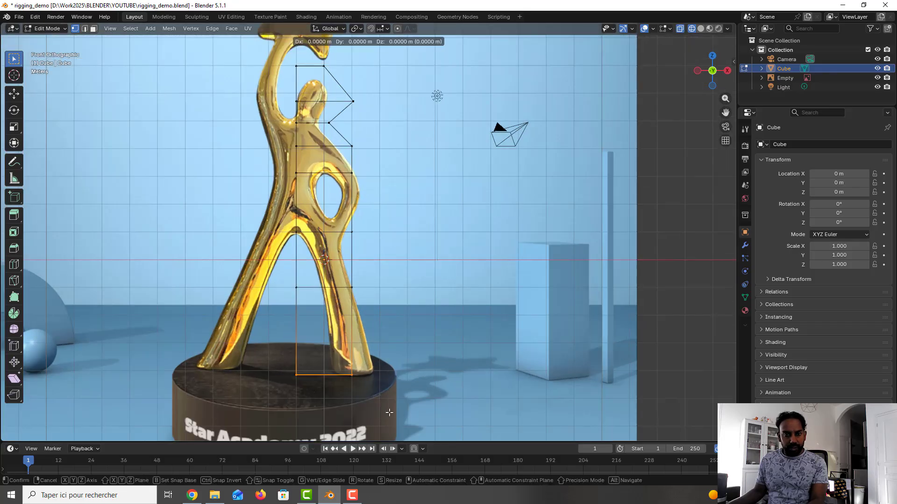
pyautogui.press('x')
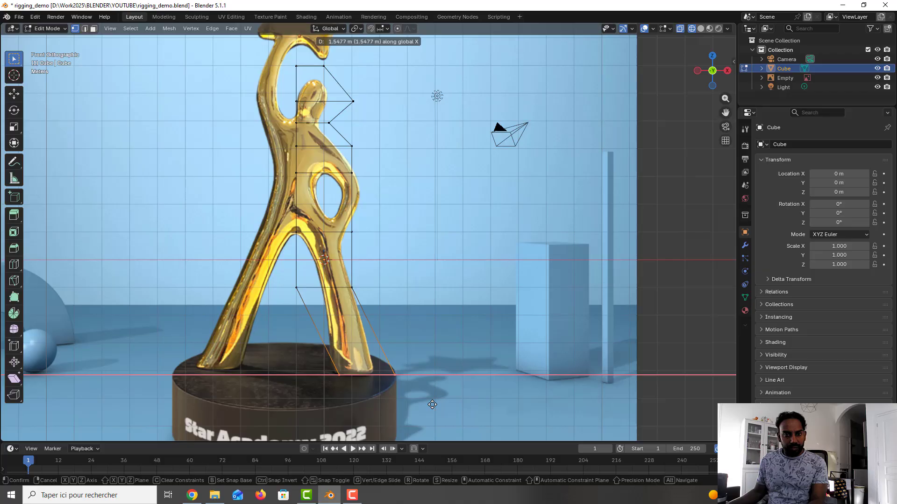
pyautogui.click(416, 402)
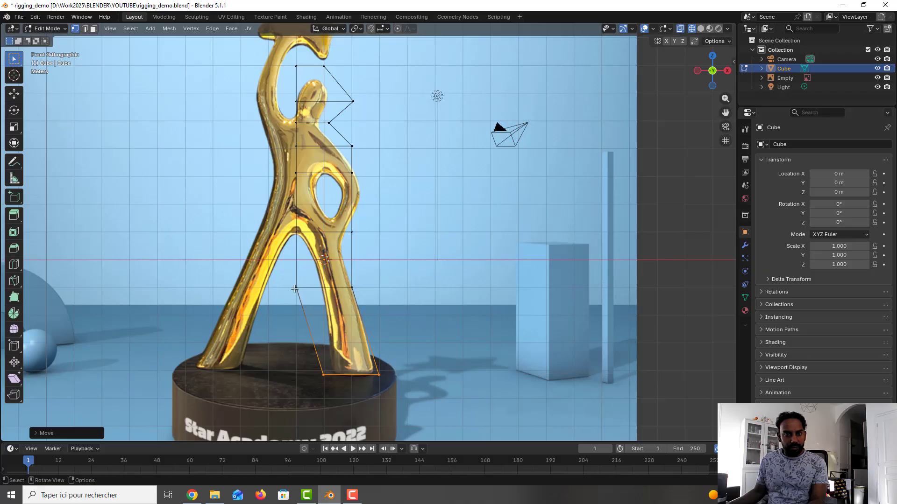
# Move the knee-level row of vertices about 0.62 m along +X onto the leg and scale it to about 0.57.
pyautogui.moveTo(287, 273); pyautogui.dragTo(382, 314)
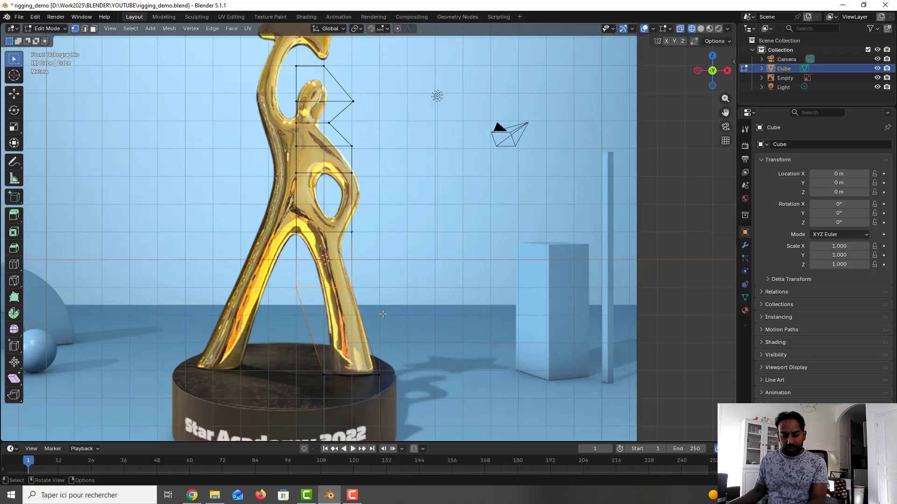
pyautogui.press('g')
pyautogui.press('x')
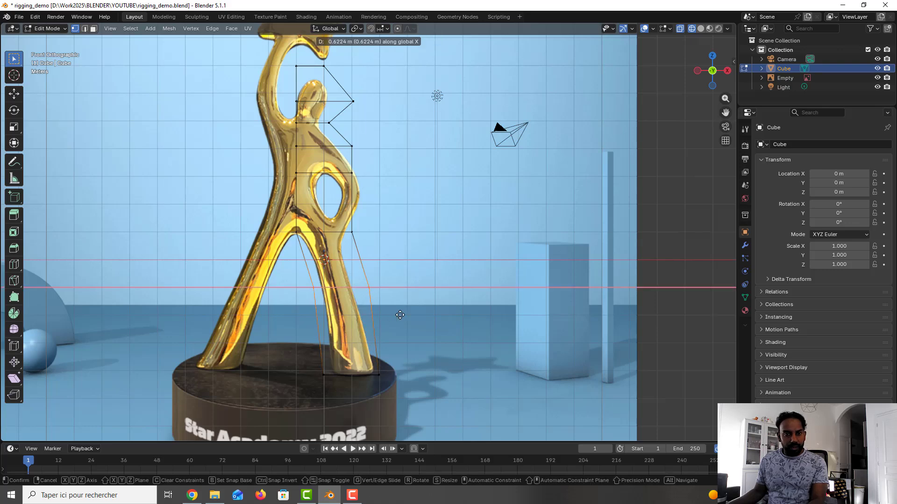
pyautogui.click(399, 315)
pyautogui.press('s')
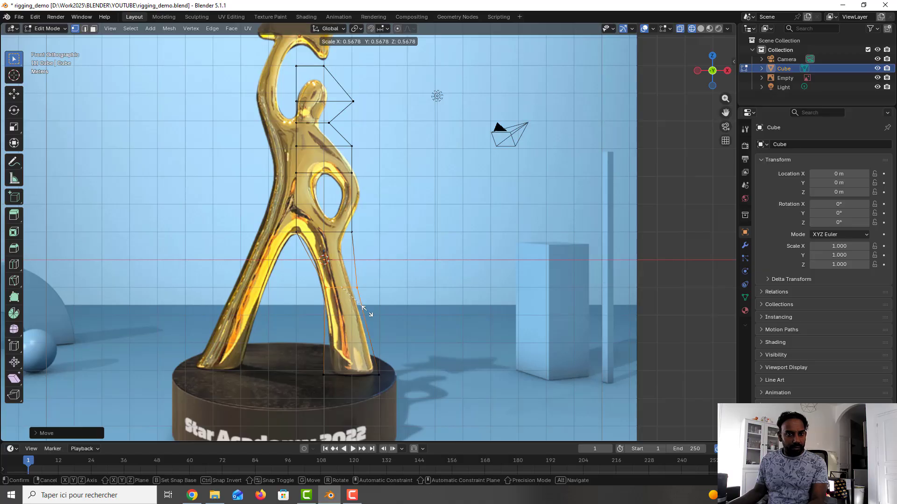
pyautogui.click(364, 308)
# Move the outer vertices at hip level inward about 0.7 m onto the top of the reference leg.
pyautogui.scroll(1, 338, 233)
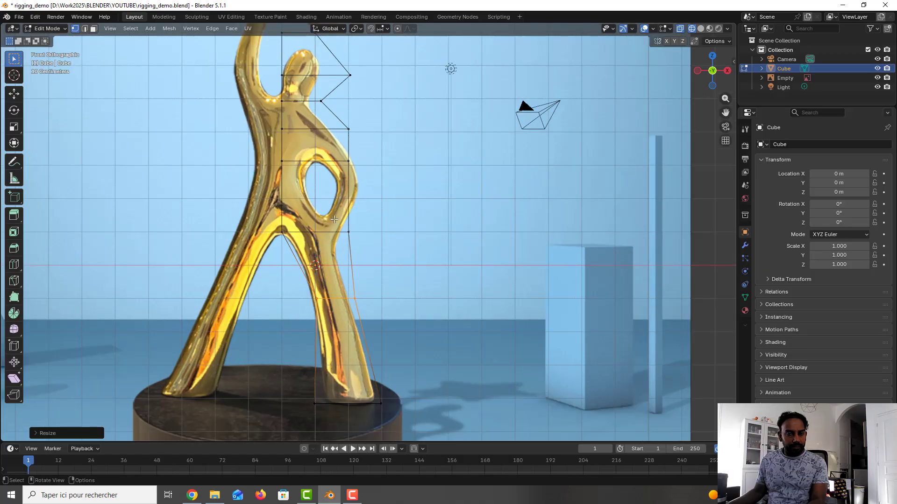
pyautogui.click(349, 233)
pyautogui.press('g')
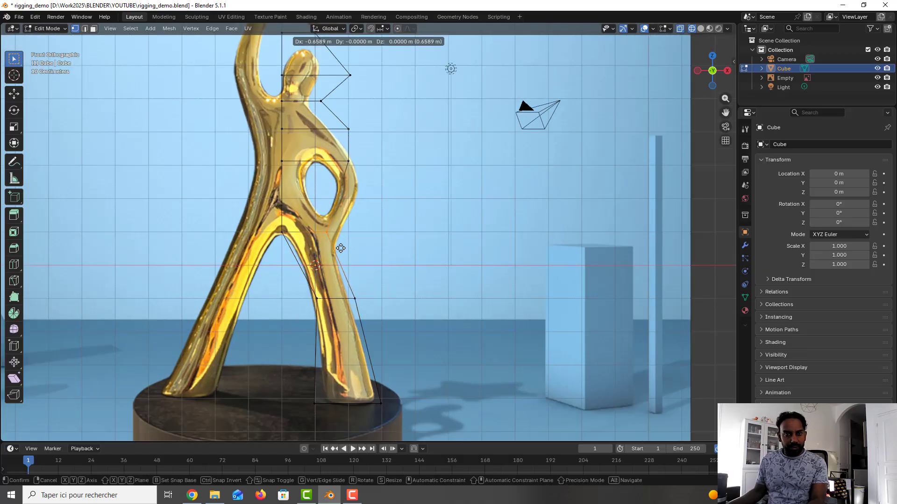
pyautogui.click(338, 251)
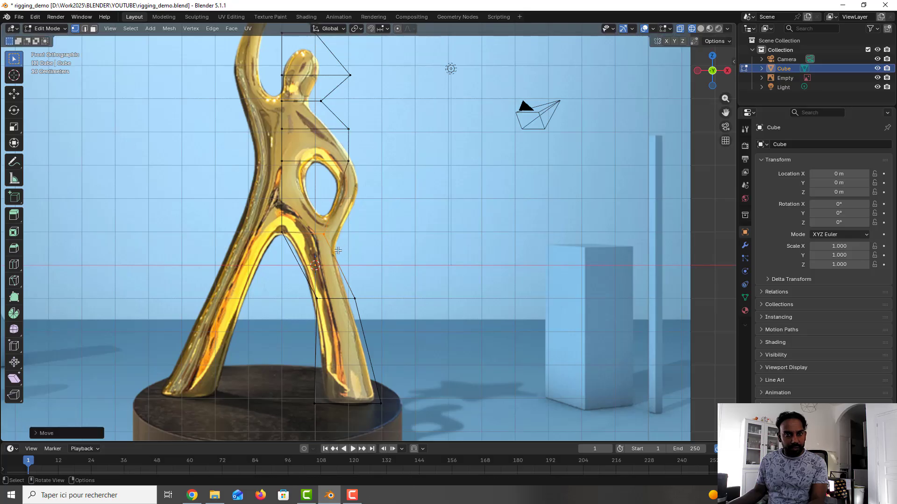
# Lower the waist row of vertices about 0.75 m and move its outer vertices inward to the inner edge of the arm opening.
pyautogui.keyDown('shift'); pyautogui.moveTo(348, 183); pyautogui.dragTo(362, 253, button='middle'); pyautogui.keyUp('shift')
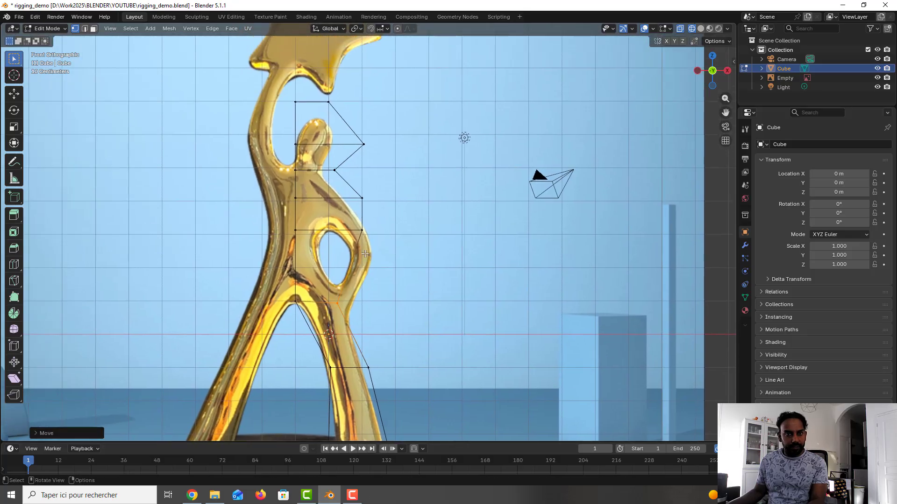
pyautogui.moveTo(371, 251); pyautogui.dragTo(292, 219)
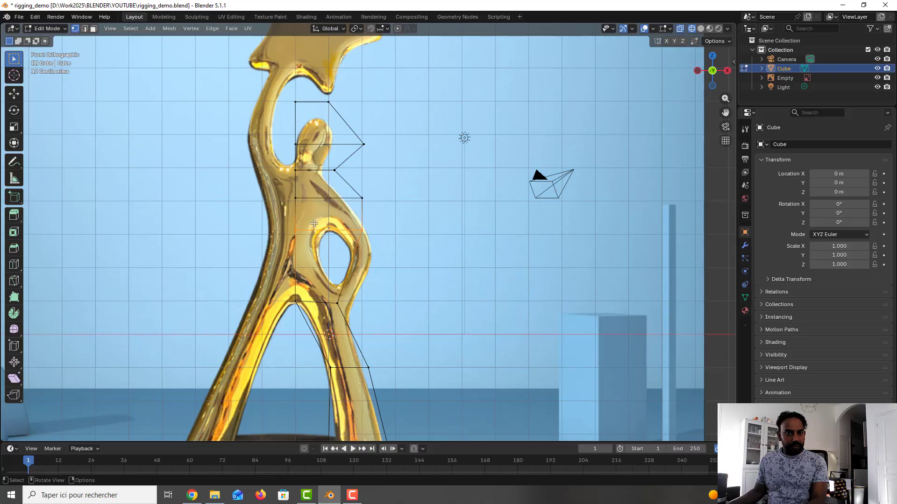
pyautogui.press('g')
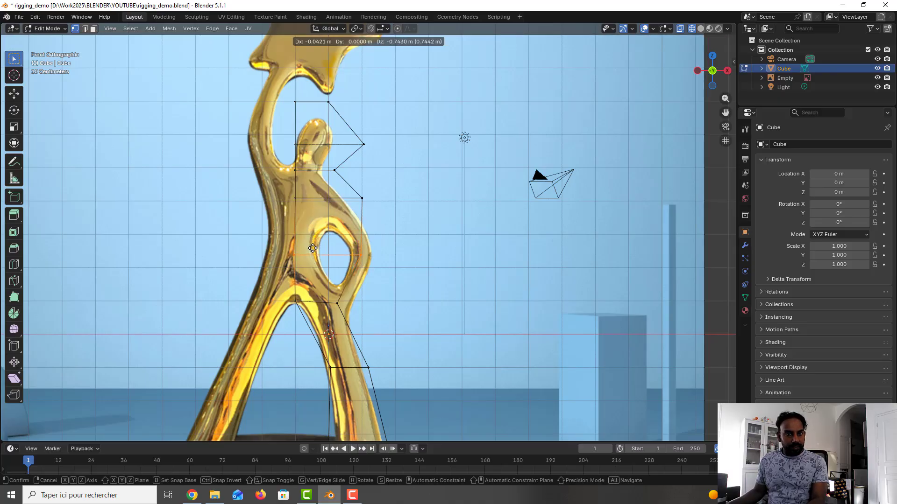
pyautogui.click(313, 251)
pyautogui.click(370, 269)
pyautogui.press('g')
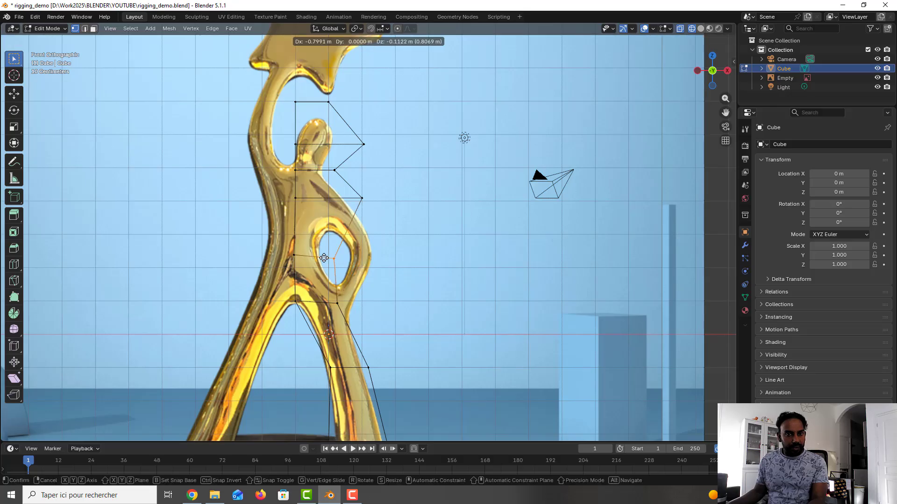
pyautogui.click(314, 259)
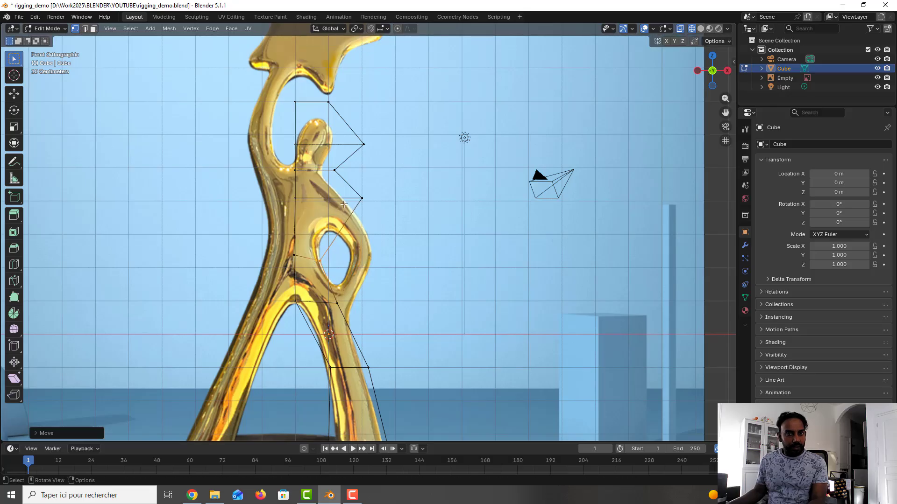
# Move the outer shoulder vertices and the outer neck vertices inward to fit the reference figure's torso and neck.
pyautogui.keyDown('shift'); pyautogui.scroll(2, 364, 252); pyautogui.keyUp('shift')
pyautogui.click(362, 235)
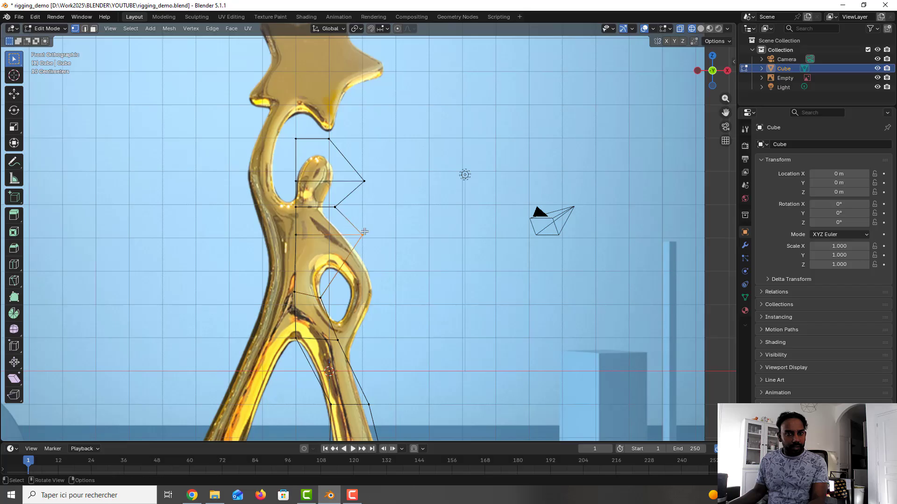
pyautogui.press('g')
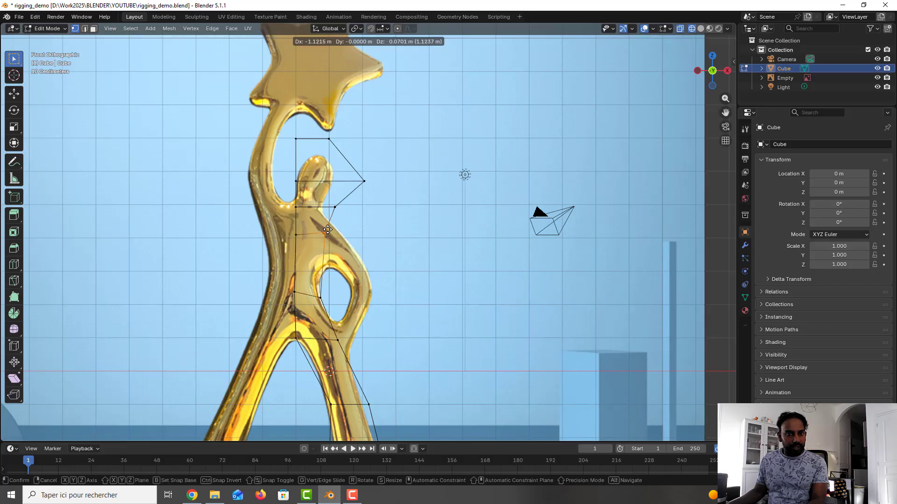
pyautogui.click(323, 234)
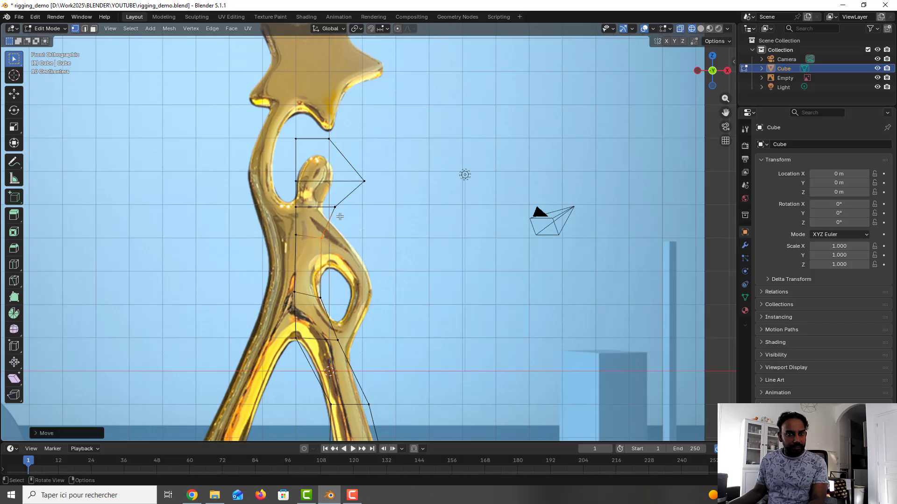
pyautogui.click(334, 207)
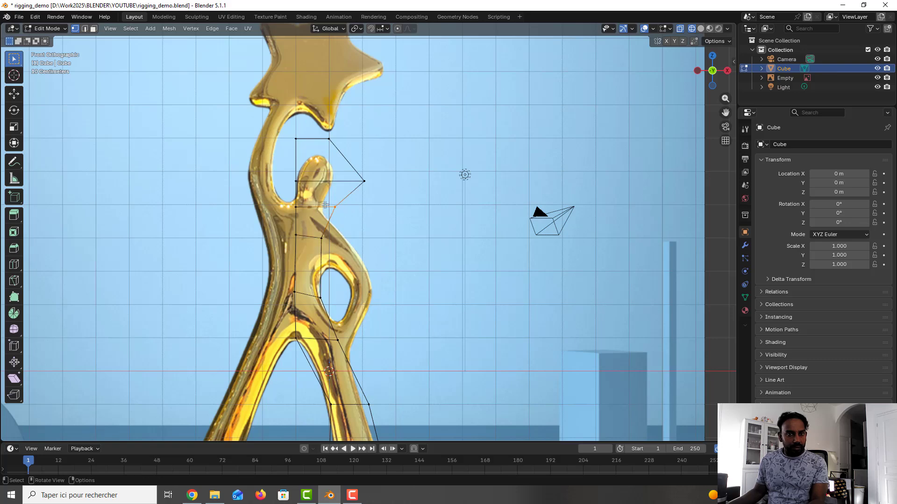
pyautogui.press('g')
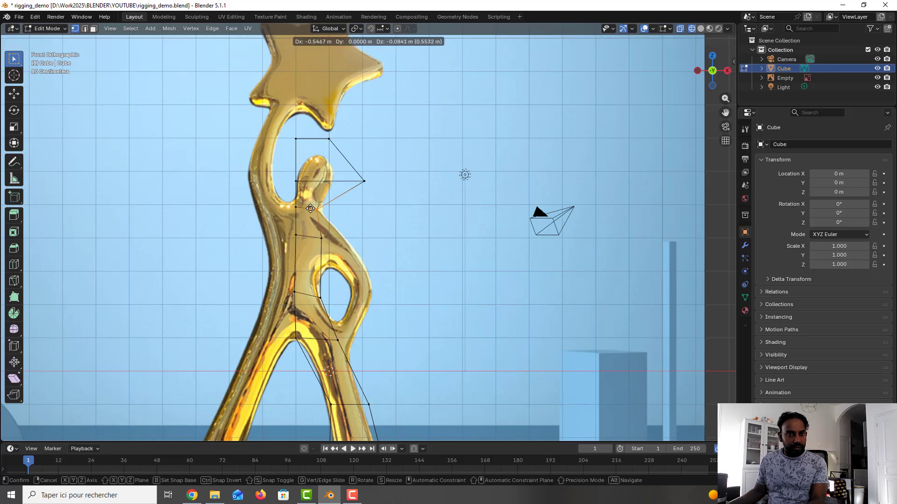
pyautogui.click(315, 207)
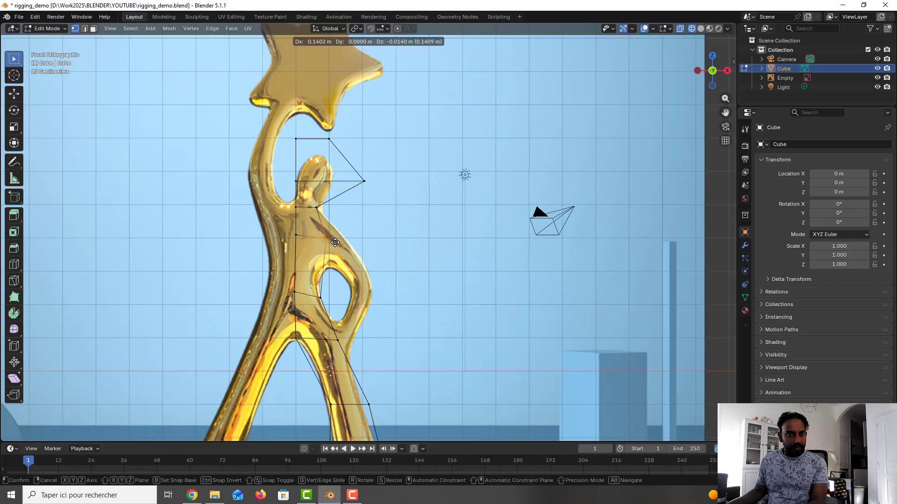
pyautogui.click(337, 242)
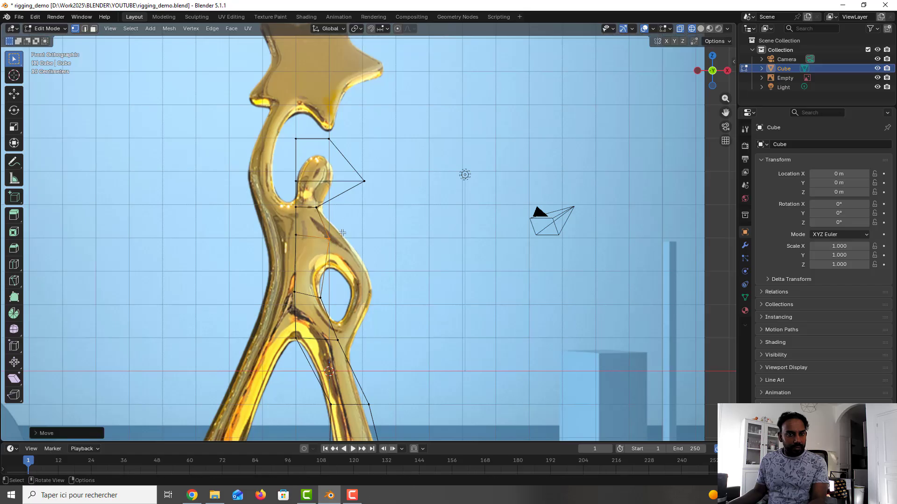
# Move the outer vertices at mid-head and at the top of the head inward onto the reference head.
pyautogui.click(367, 183)
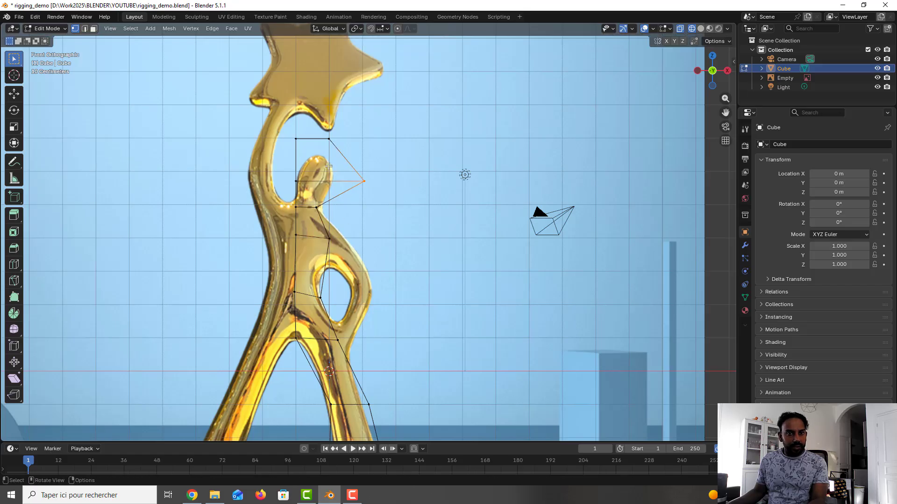
pyautogui.press('g')
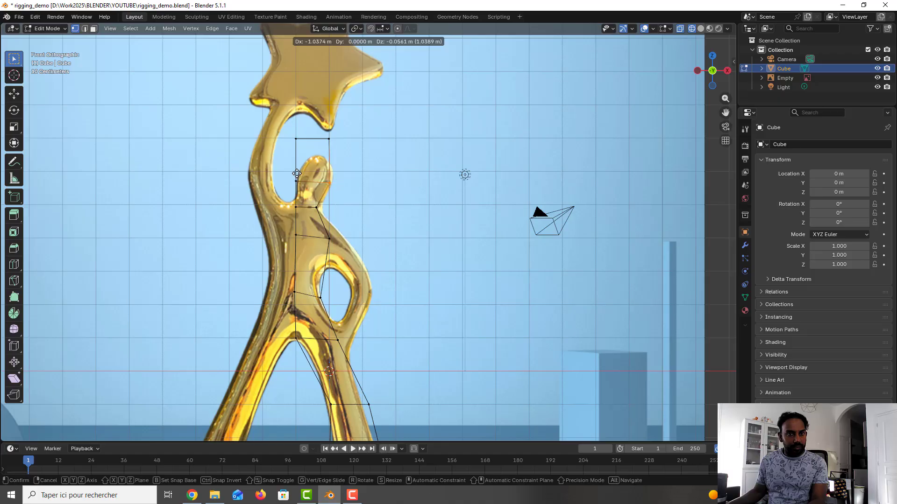
pyautogui.click(284, 173)
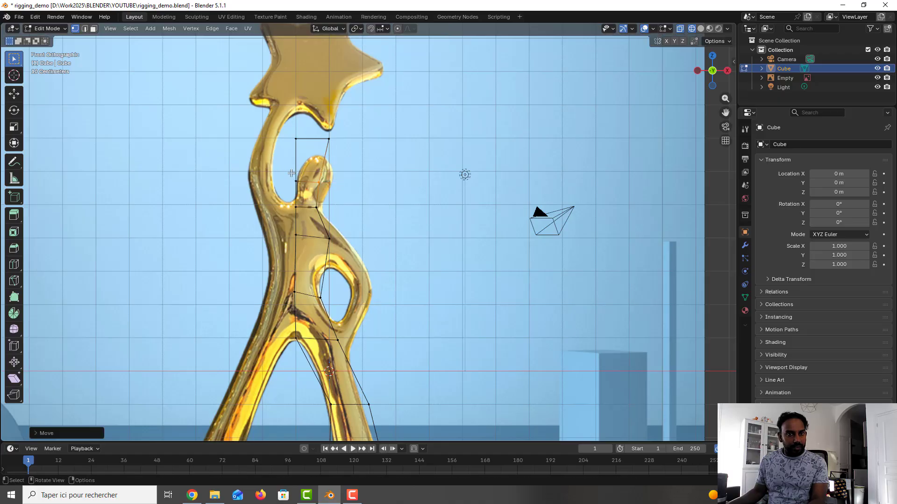
pyautogui.click(329, 139)
pyautogui.press('g')
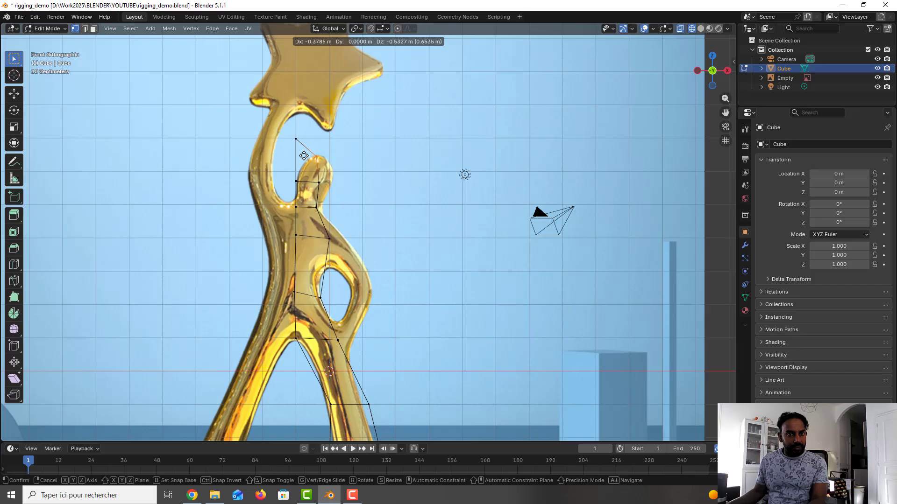
pyautogui.click(304, 154)
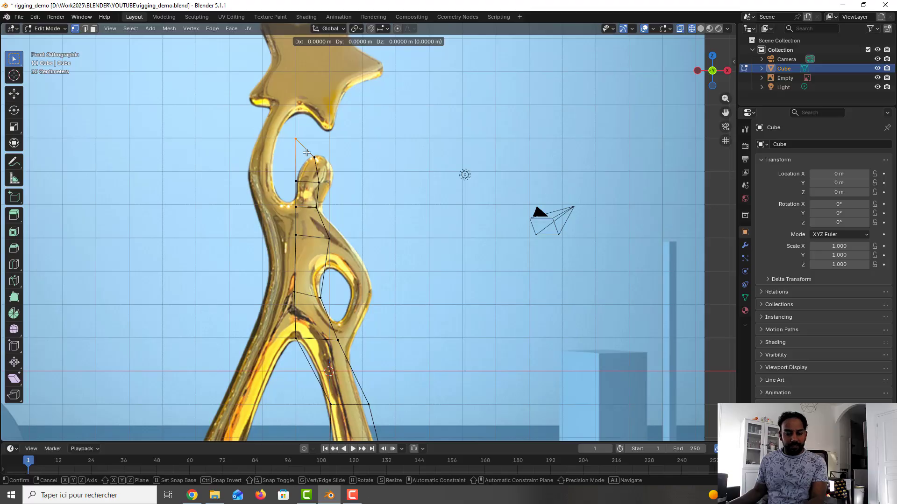
# Lower the head's top vertices on the inner side about 0.29 m along Z and clear the selection.
pyautogui.press('z')
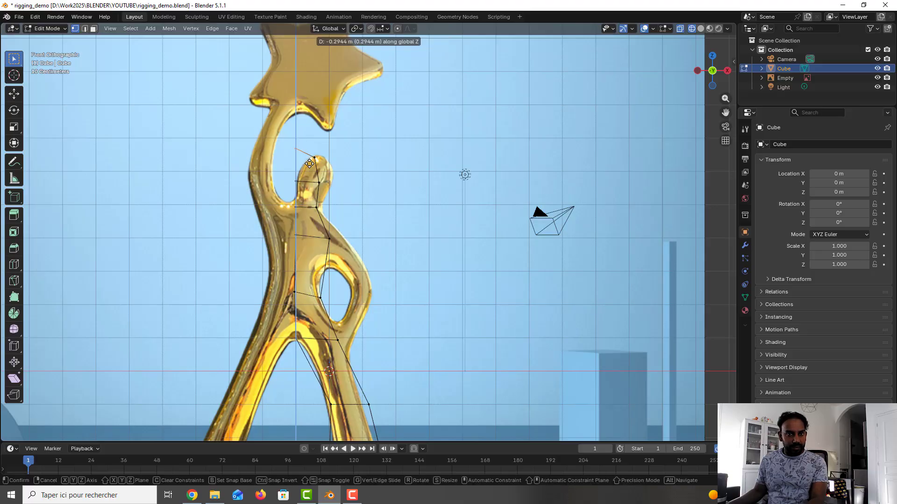
pyautogui.click(309, 163)
pyautogui.click(346, 171)
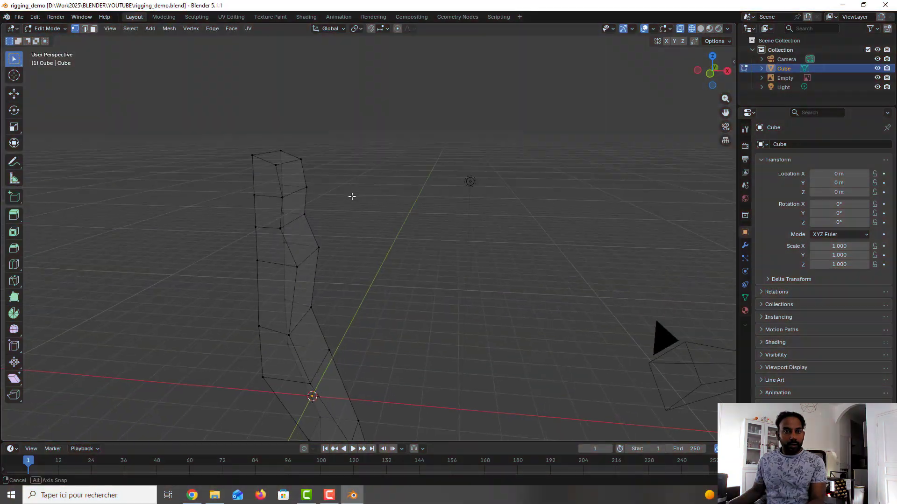
# Switch to face selection and extrude the outer shoulder face along its normal to start the arm.
pyautogui.moveTo(351, 196); pyautogui.dragTo(344, 203, button='middle')
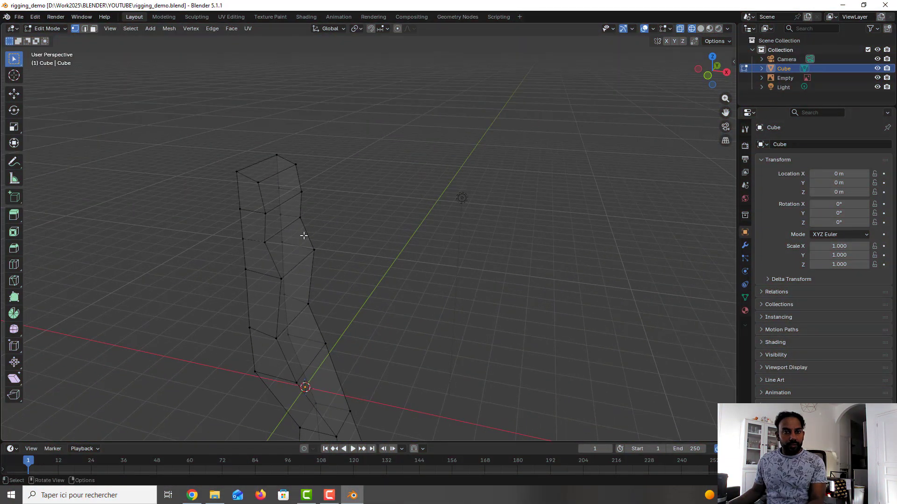
pyautogui.click(302, 228)
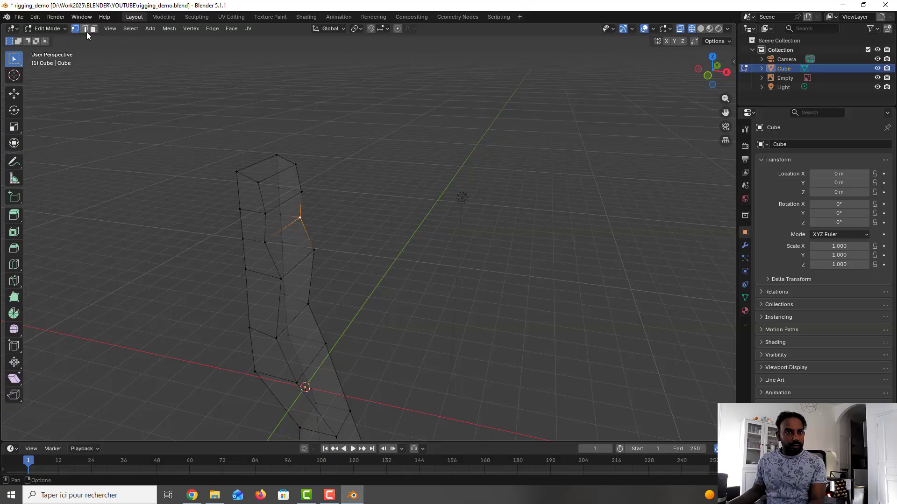
pyautogui.click(92, 29)
pyautogui.click(287, 245)
pyautogui.scroll(-2, 290, 245)
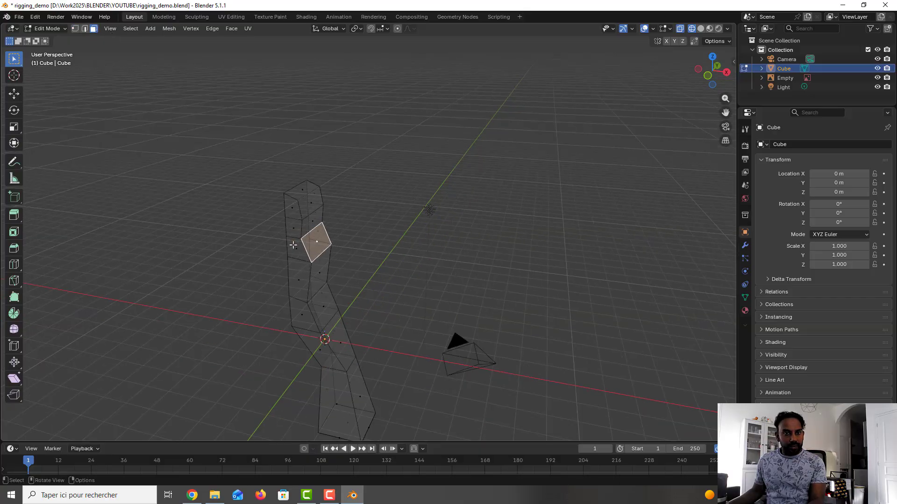
pyautogui.moveTo(310, 243); pyautogui.dragTo(321, 229, button='middle')
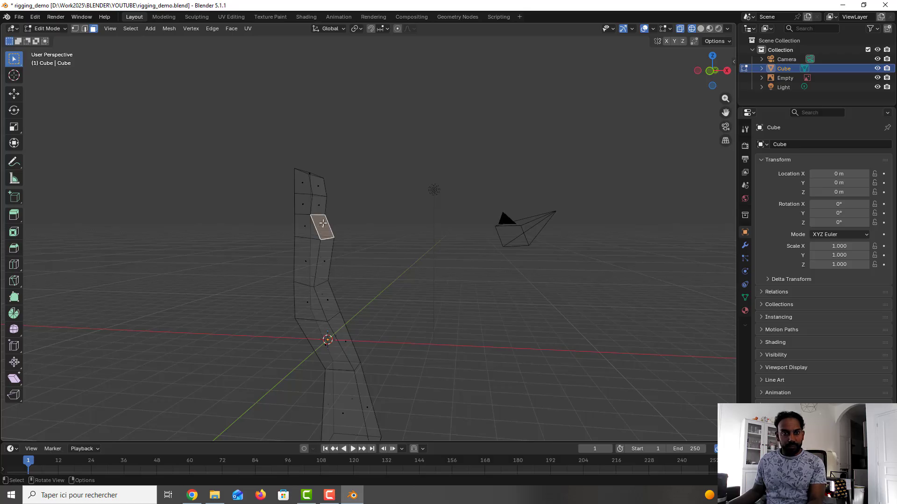
pyautogui.click(329, 245)
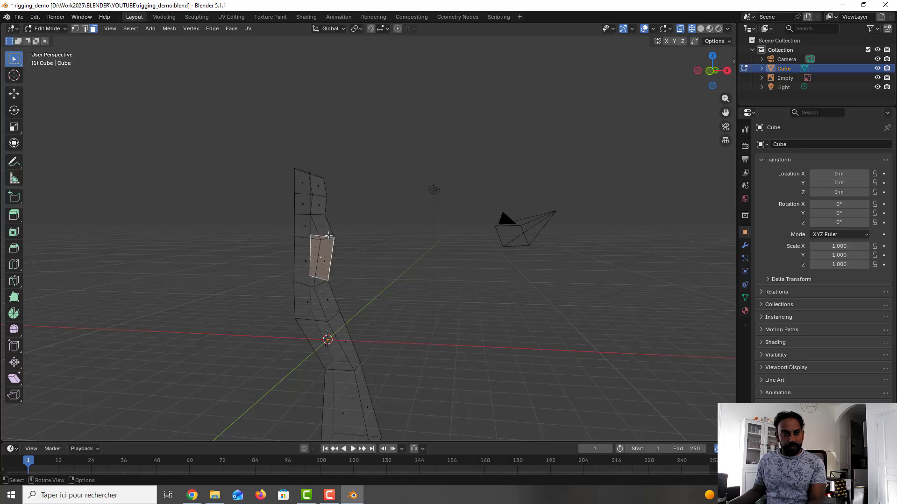
pyautogui.click(326, 229)
pyautogui.press('e')
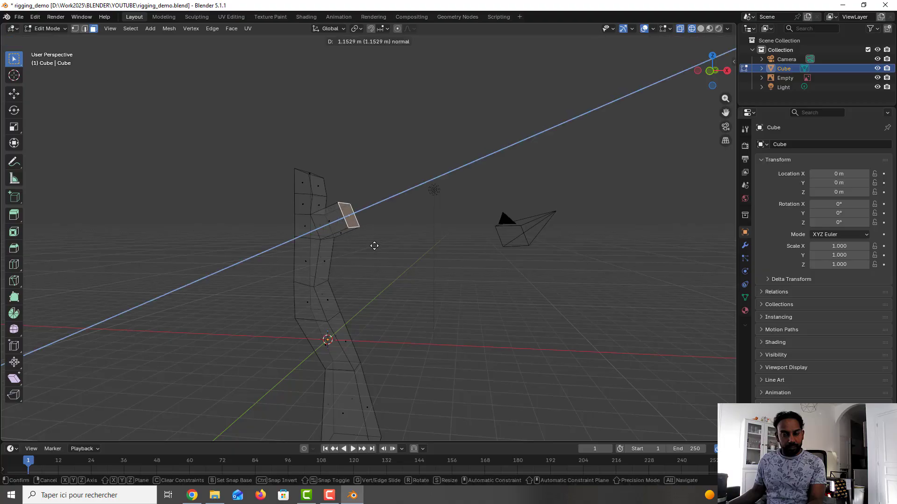
pyautogui.click(447, 256)
# In front view, move the extruded arm's end face about 0.54 m inward and 1.5 m down so the arm runs horizontally.
pyautogui.press('KP_7')
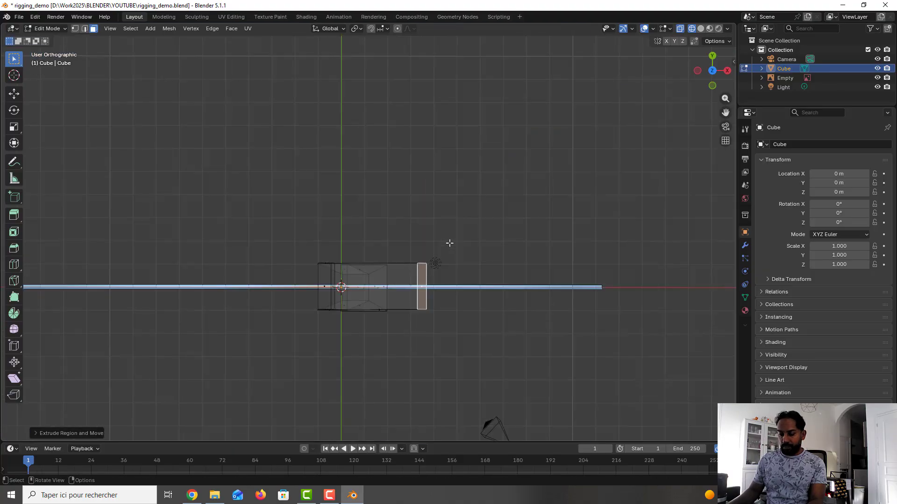
pyautogui.press('KP_1')
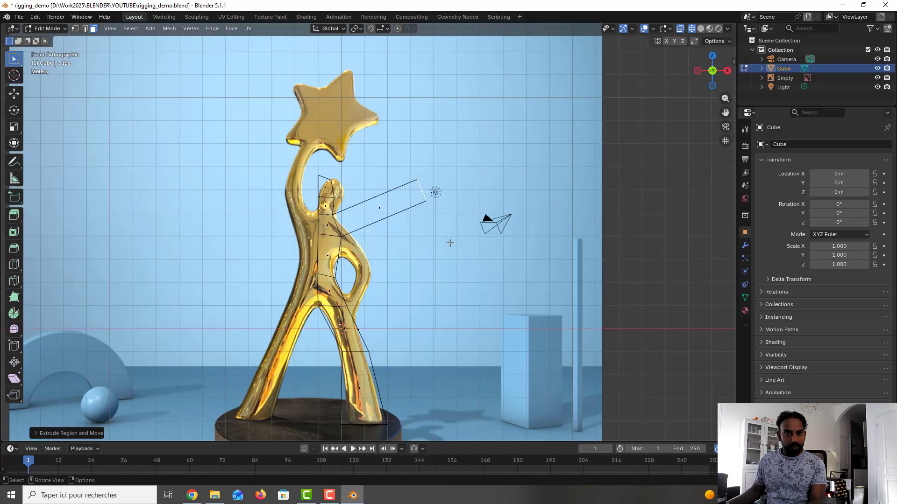
pyautogui.scroll(3, 389, 218)
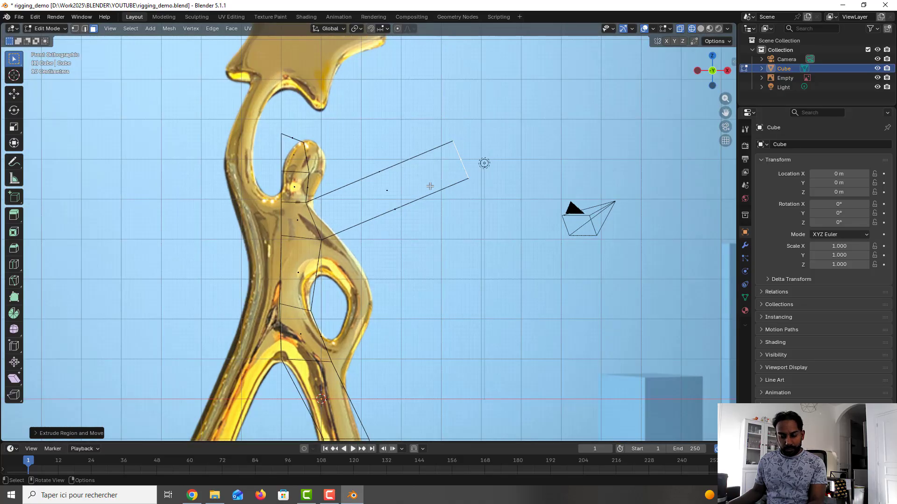
pyautogui.press('g')
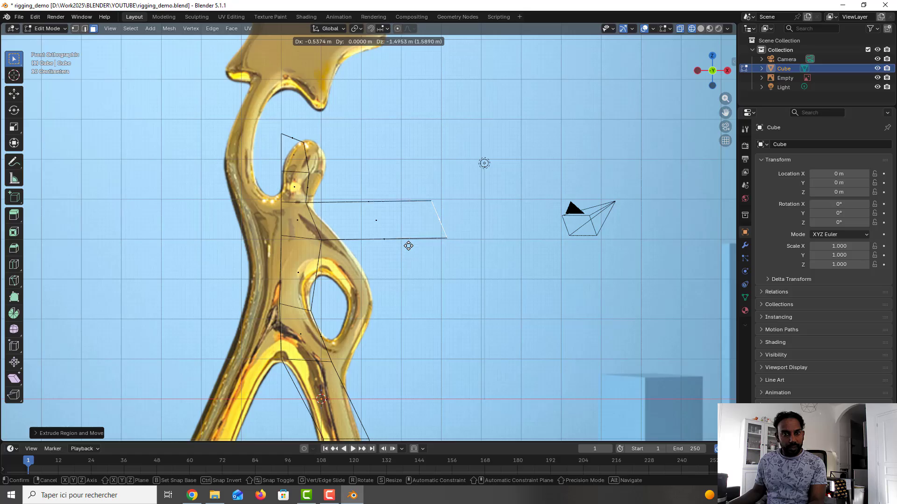
pyautogui.click(407, 246)
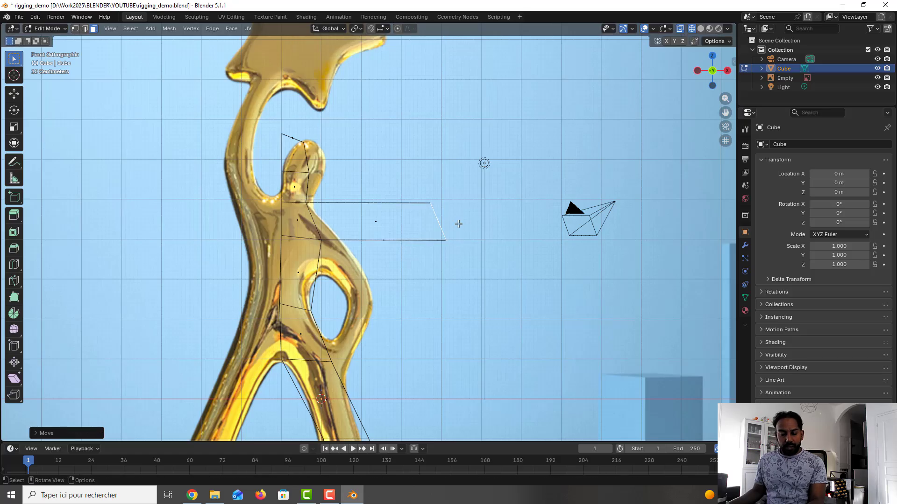
# Flatten the arm's slanted end face by scaling it to 0 along X.
pyautogui.press('s')
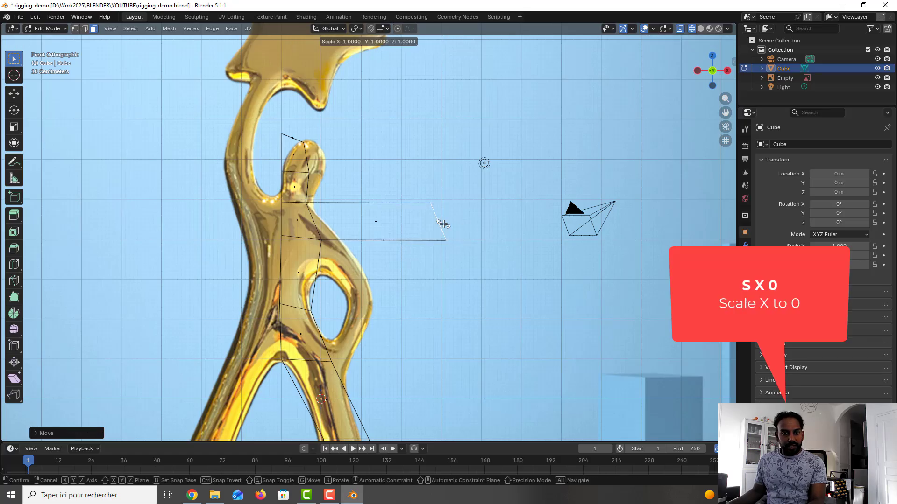
pyautogui.press('x')
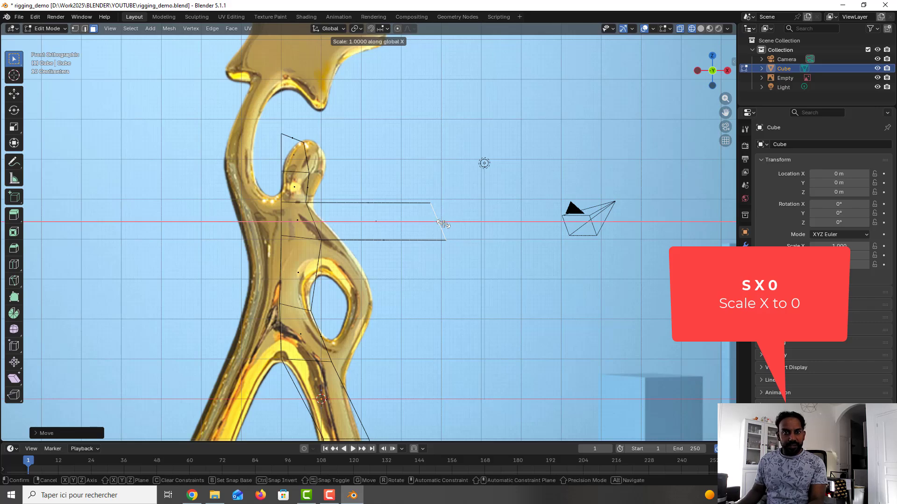
pyautogui.press('0')
pyautogui.press('Return')
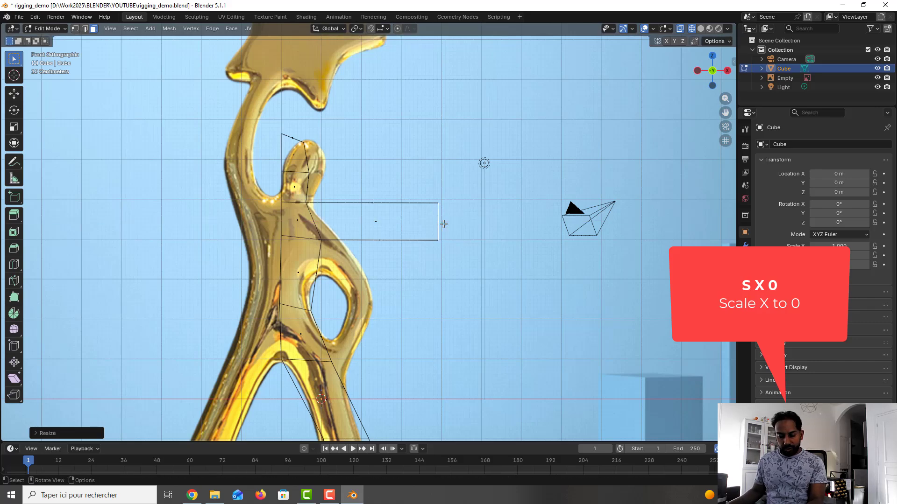
# Shorten the upper arm by moving its end face about 0.9 m toward the body, and save the file.
pyautogui.press('g')
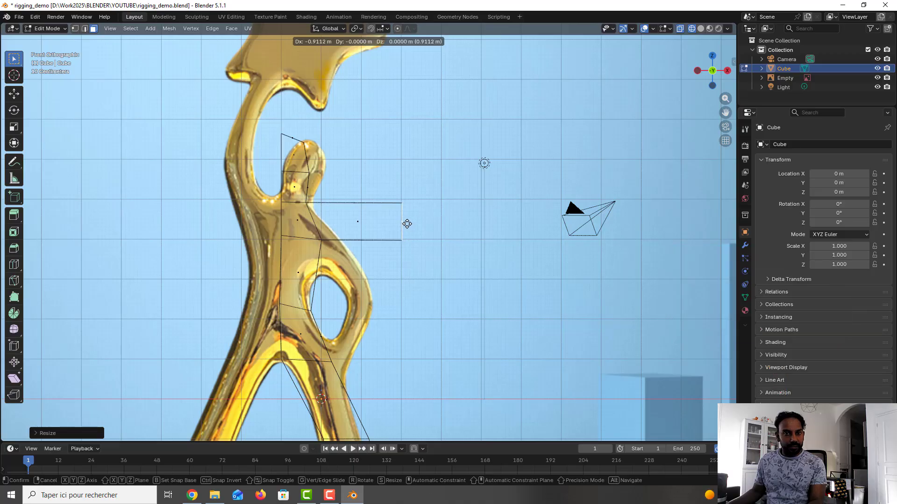
pyautogui.click(406, 223)
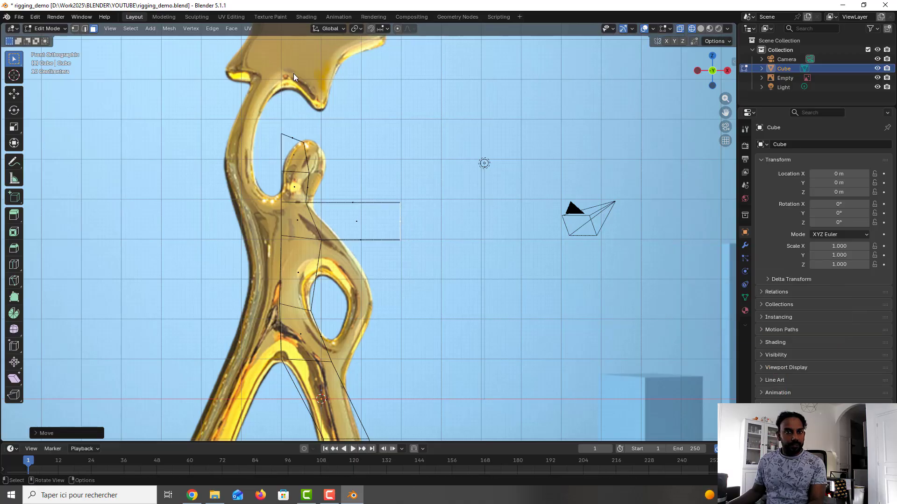
pyautogui.hotkey('ctrl', 's')
# Narrow the arm's end face along Y to about 0.51 of its depth.
pyautogui.moveTo(441, 198); pyautogui.dragTo(354, 257, button='middle')
pyautogui.press('s')
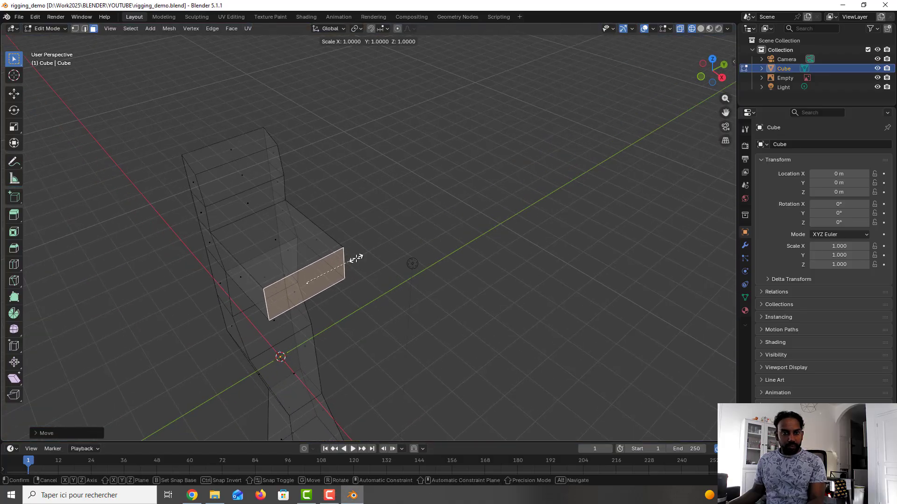
pyautogui.press('y')
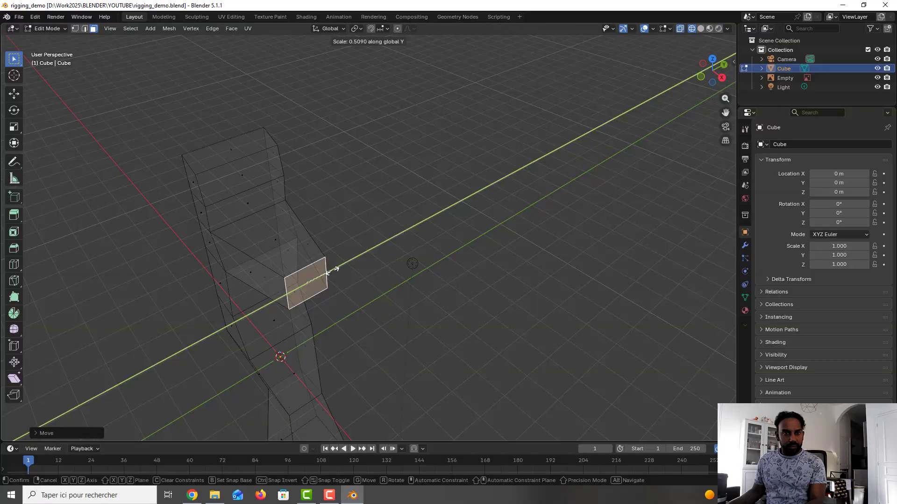
pyautogui.click(334, 270)
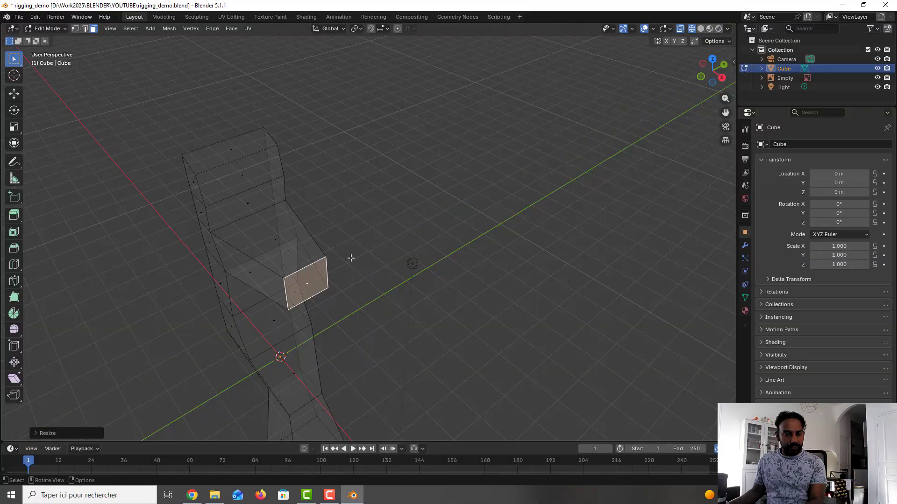
# Scale the arm's end face uniformly to about 0.65 in front view to taper the upper arm.
pyautogui.moveTo(352, 258); pyautogui.dragTo(382, 240, button='middle')
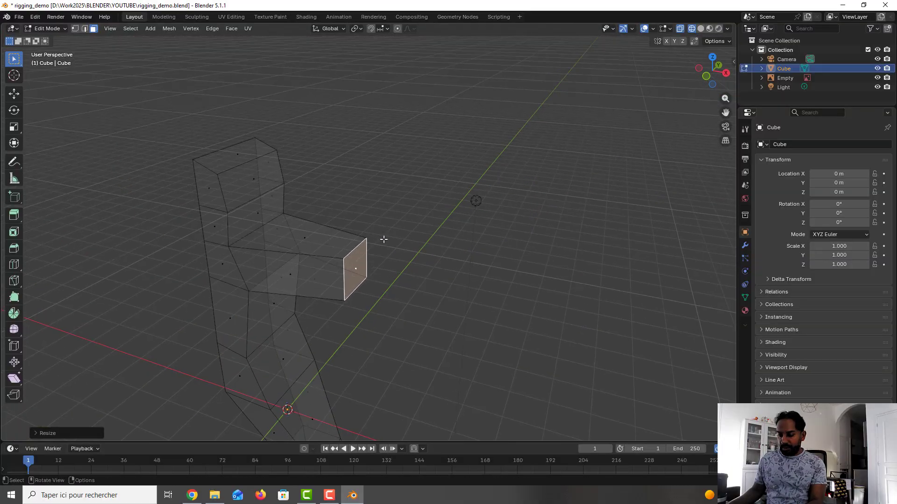
pyautogui.press('KP_1')
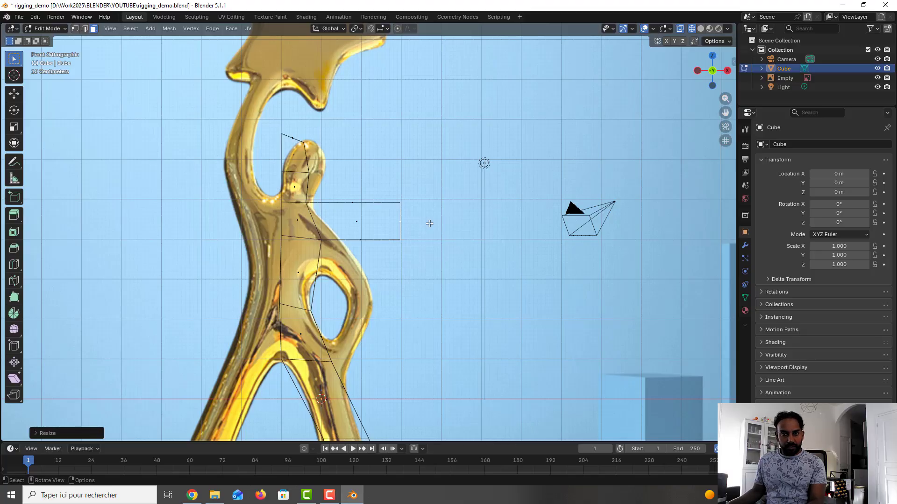
pyautogui.press('s')
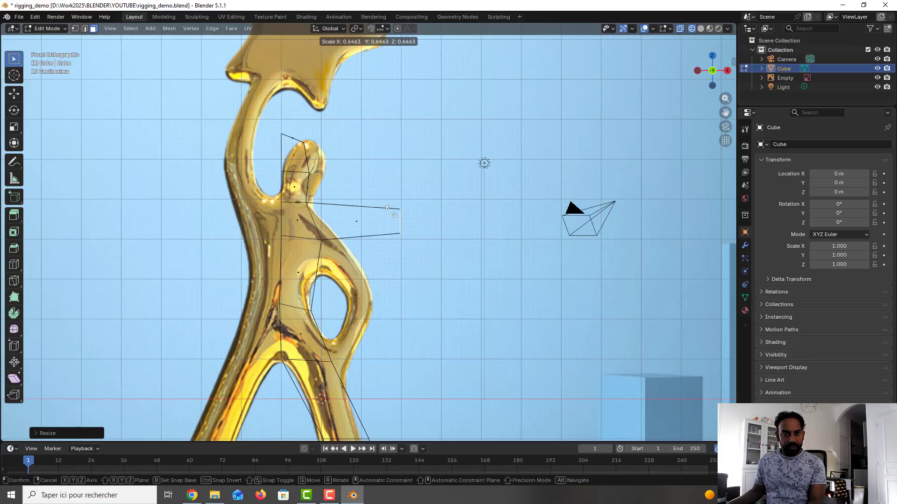
pyautogui.click(391, 211)
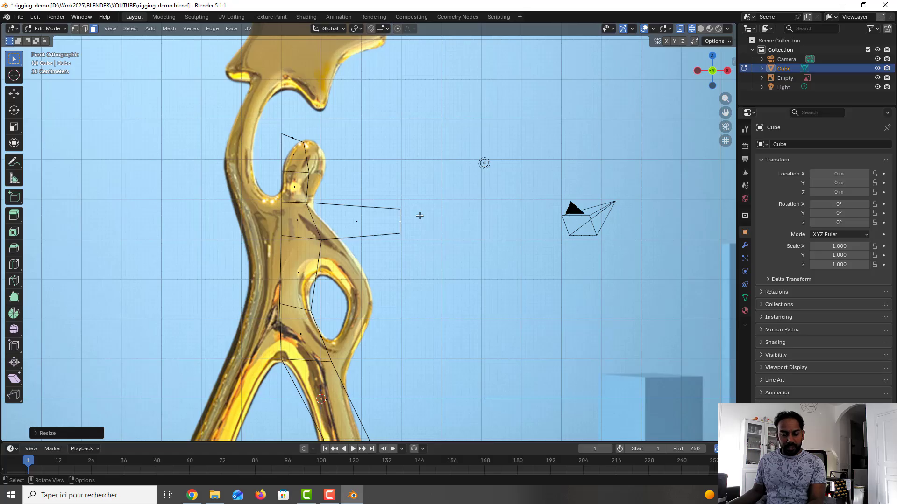
# Extrude the arm's end face about 2.2 m outward for the forearm and scale the new end to about 0.79.
pyautogui.press('e')
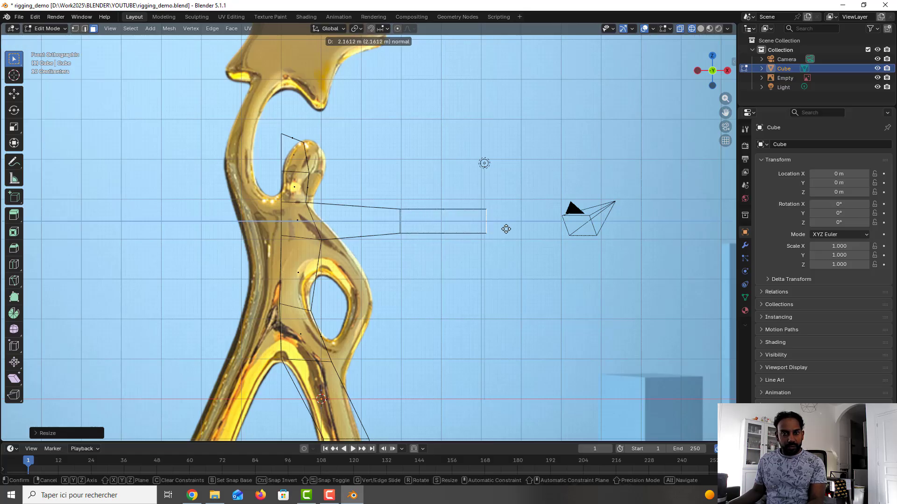
pyautogui.click(510, 230)
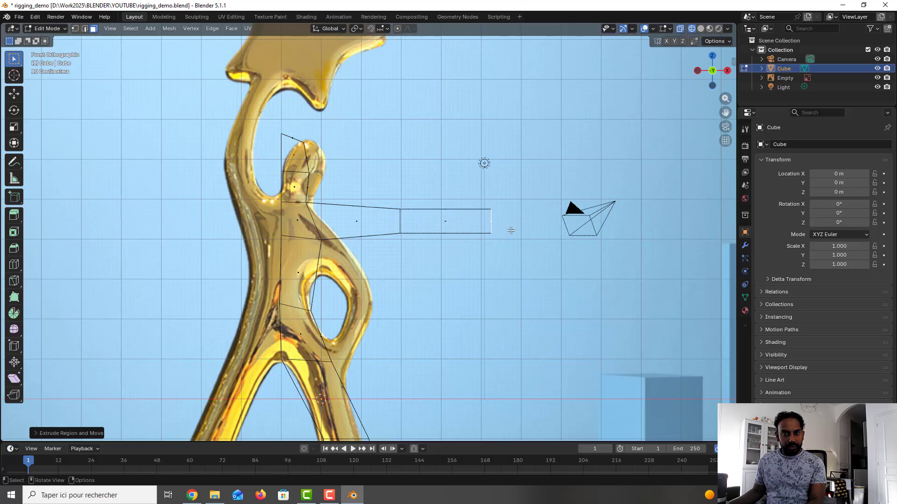
pyautogui.press('s')
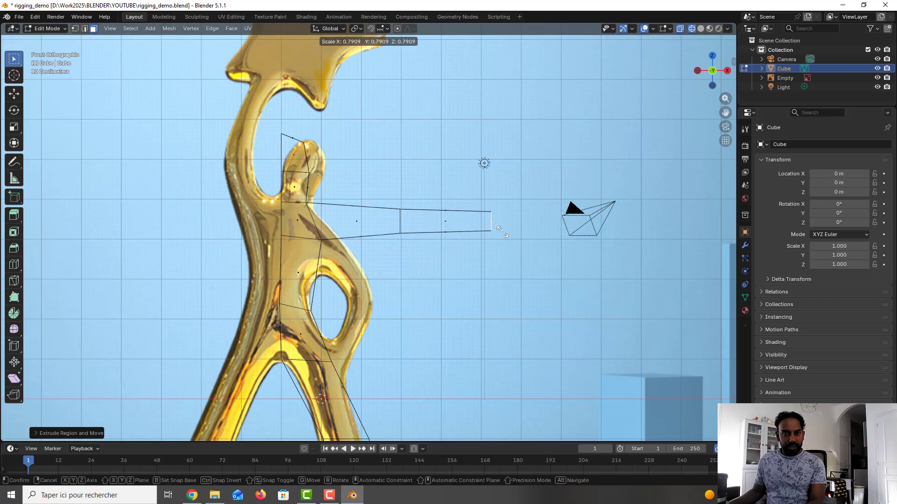
pyautogui.click(502, 232)
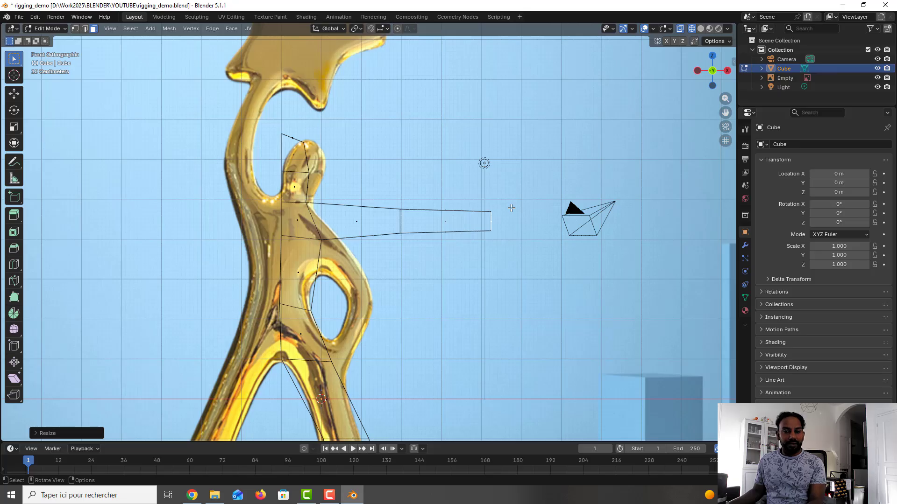
# Extrude the forearm's end face about 1.04 m outward in front view to form the hand.
pyautogui.moveTo(489, 213)
pyautogui.mouseDown(button='middle')
pyautogui.moveTo(468, 234)
pyautogui.moveTo(405, 252)
pyautogui.moveTo(482, 225)
pyautogui.mouseUp(button='middle')
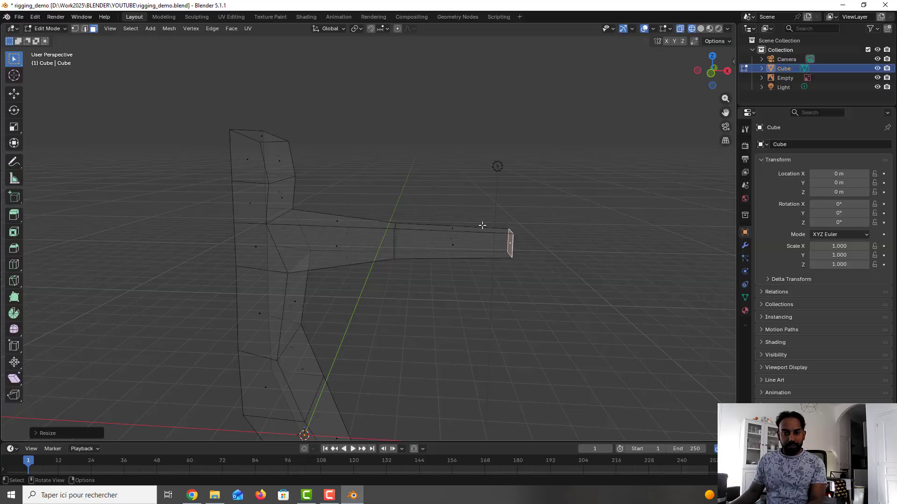
pyautogui.press('KP_1')
pyautogui.press('e')
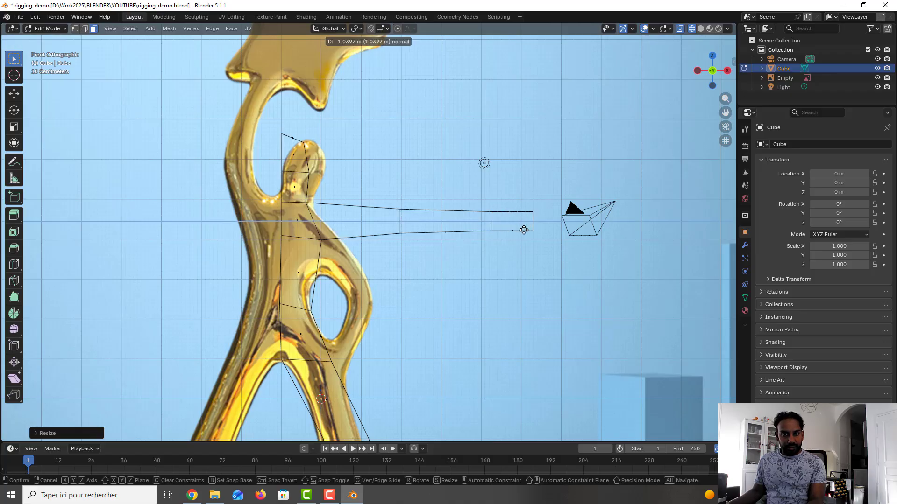
pyautogui.click(524, 230)
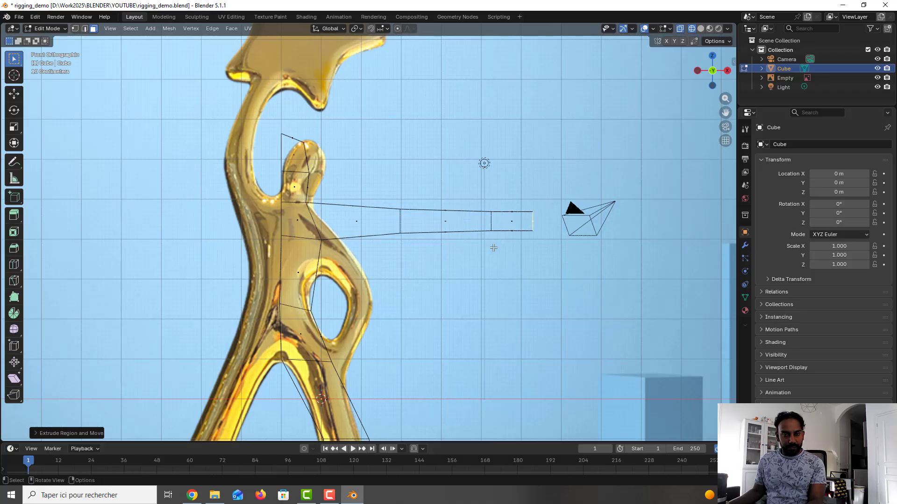
# Switch to vertex selection and move all elbow, wrist and hand vertices about 0.4 m inward along X.
pyautogui.scroll(-1, 480, 257)
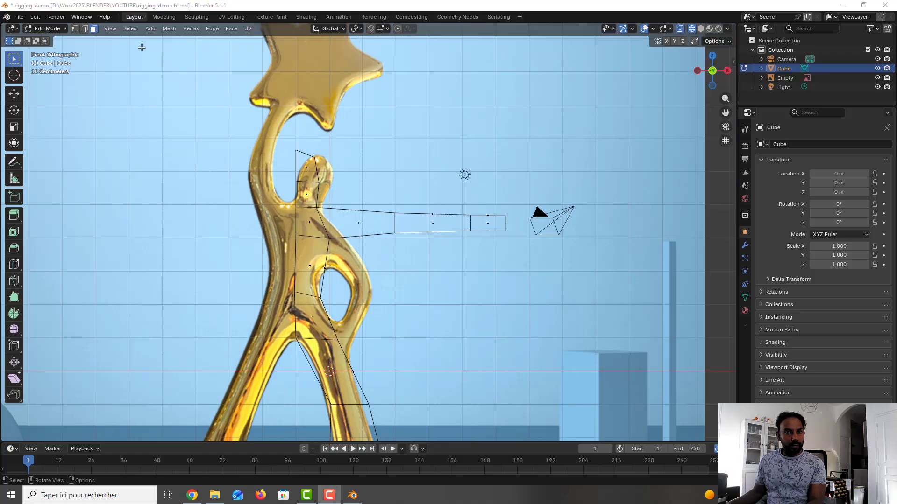
pyautogui.click(75, 29)
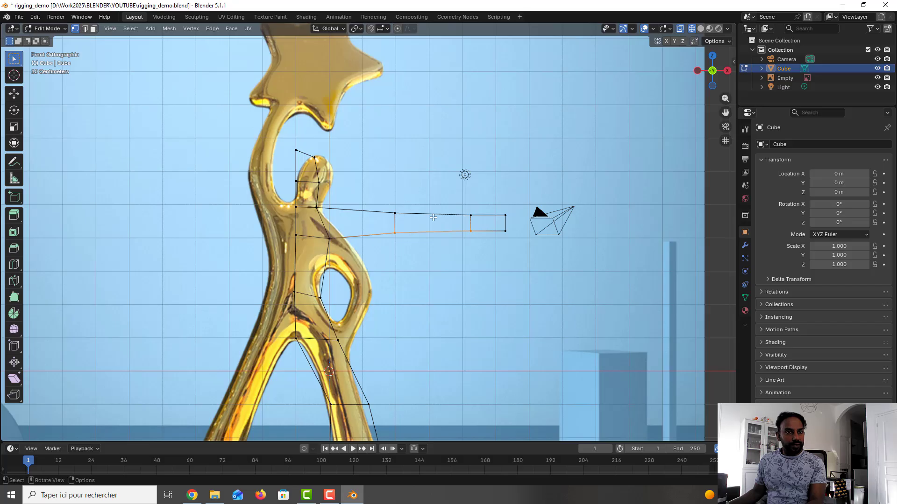
pyautogui.moveTo(381, 207); pyautogui.dragTo(516, 260)
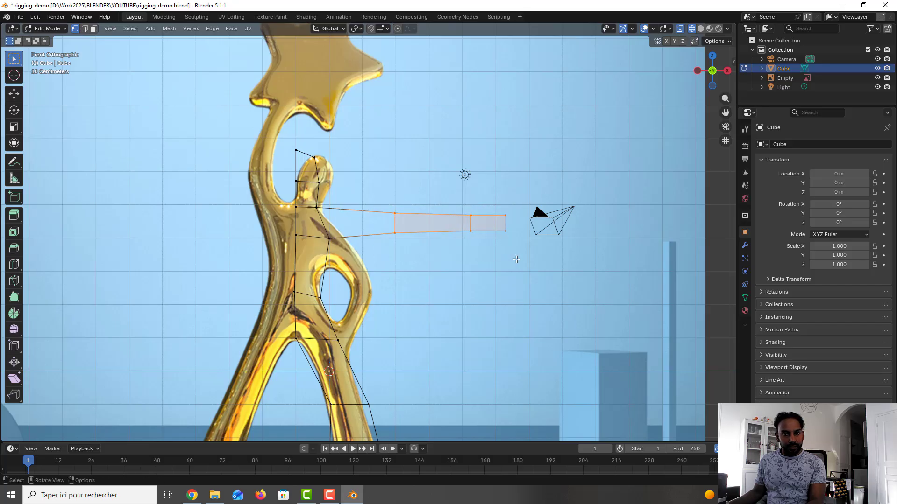
pyautogui.press('g')
pyautogui.press('x')
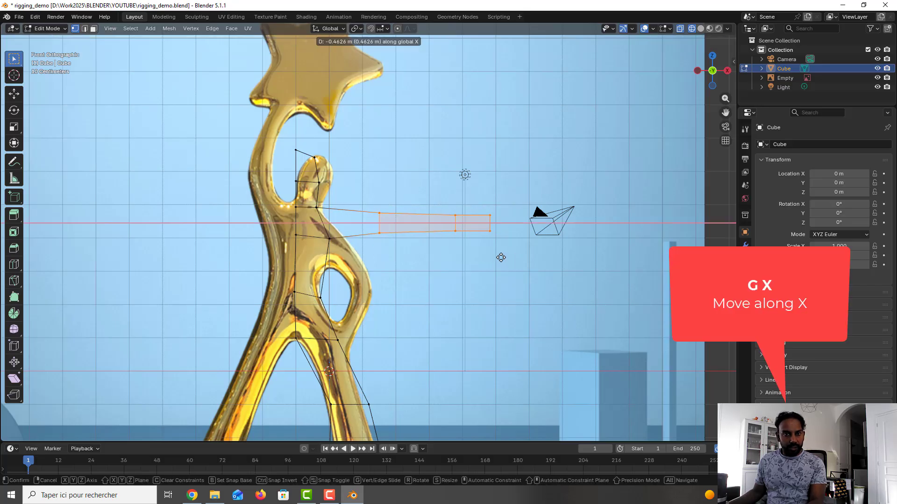
pyautogui.click(503, 256)
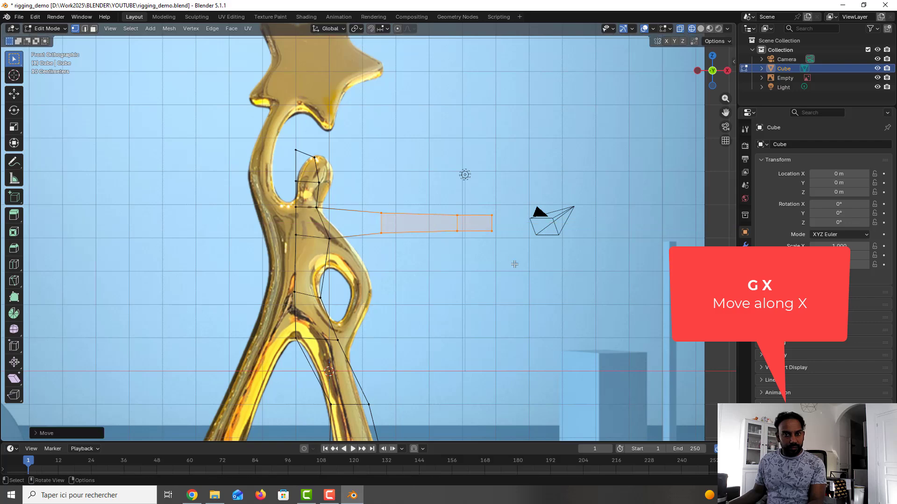
# Move the wrist and hand vertices about 0.3 m inward along X to shorten the forearm, and clear the selection.
pyautogui.press('x')
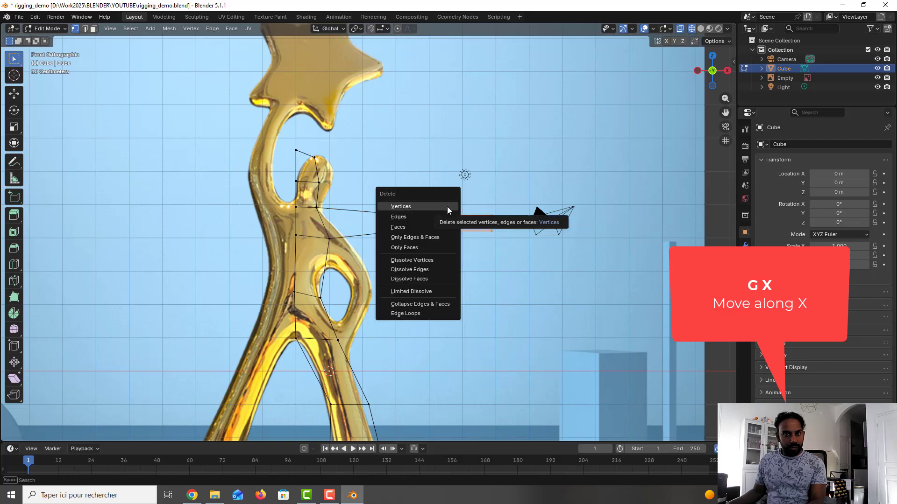
pyautogui.press('Escape')
pyautogui.press('g')
pyautogui.press('x')
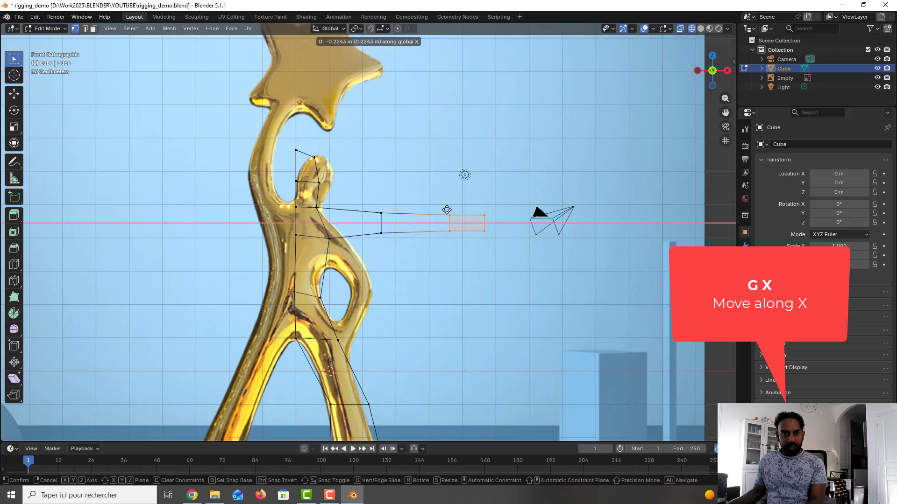
pyautogui.click(445, 208)
pyautogui.click(434, 197)
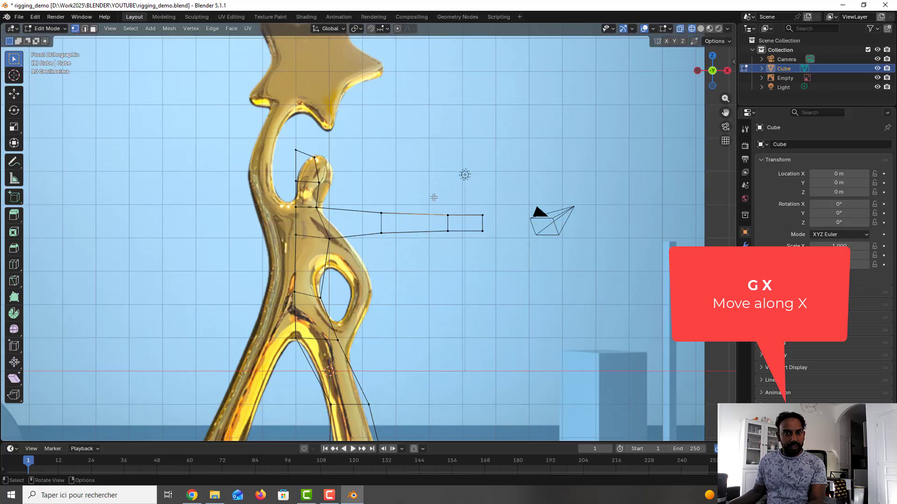
# Return to Object Mode, save the file, and show the model in the right orthographic view.
pyautogui.press('Tab')
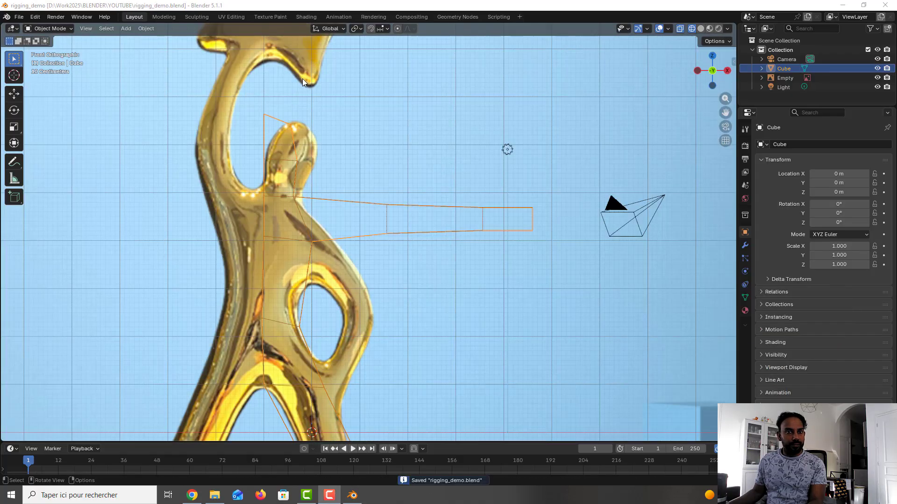
pyautogui.hotkey('ctrl', 's')
pyautogui.moveTo(332, 144); pyautogui.dragTo(371, 166, button='middle')
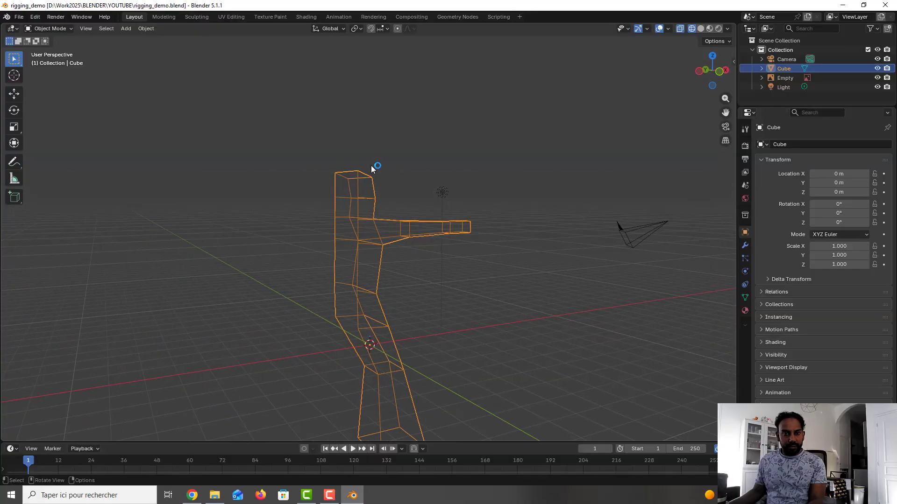
pyautogui.press('KP_3')
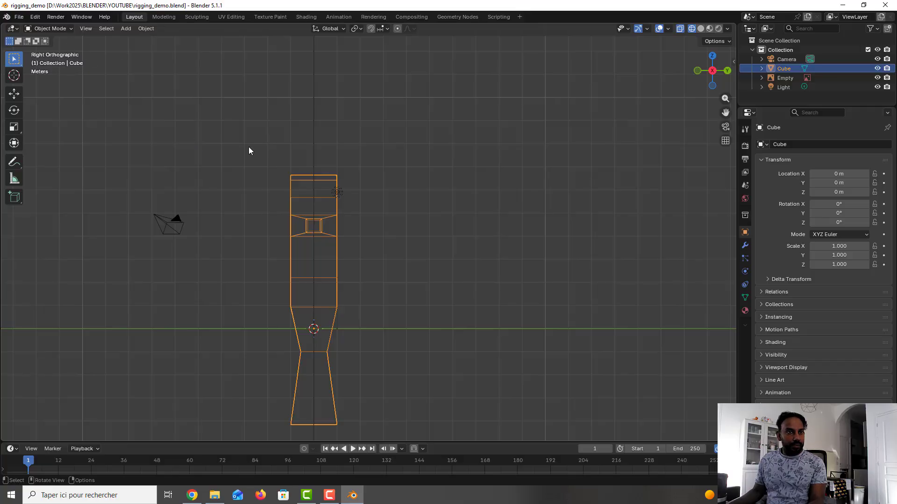
# In Edit Mode, select all body vertices except the arm's, scale them to about 0.7 along Y, and clear the selection.
pyautogui.scroll(1, 335, 217)
pyautogui.press('Tab')
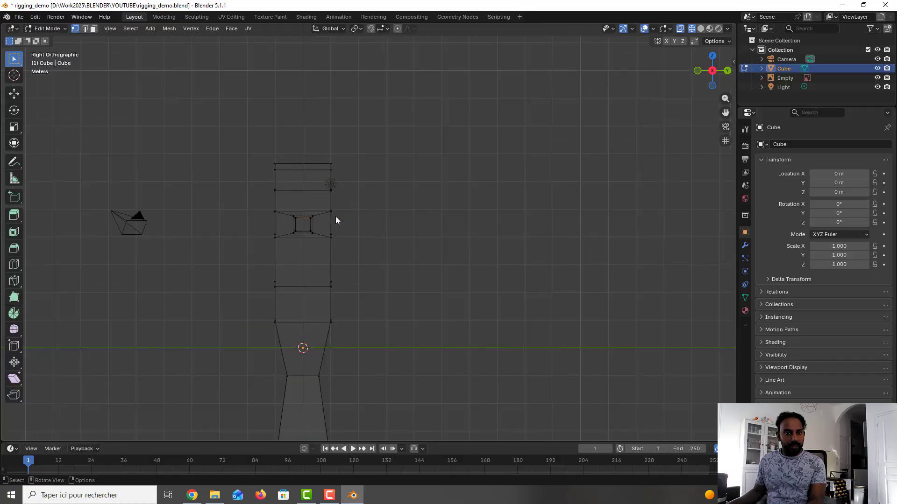
pyautogui.scroll(-2, 335, 218)
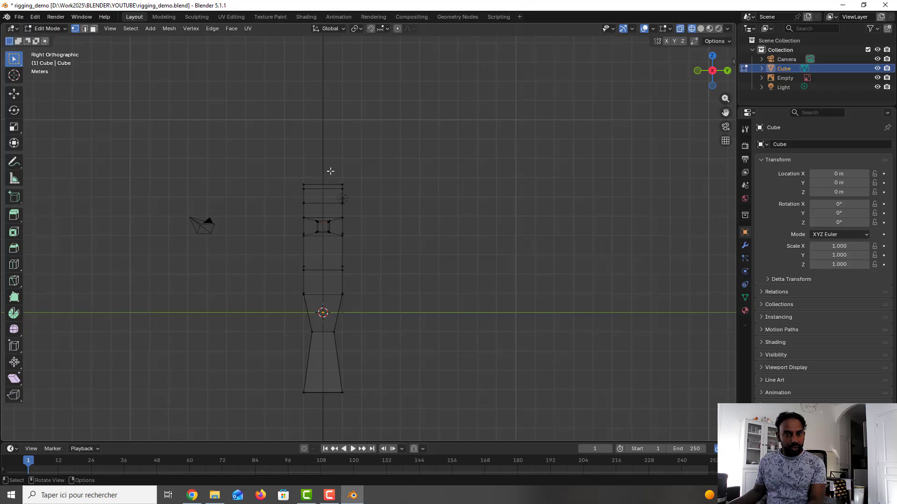
pyautogui.moveTo(330, 171); pyautogui.dragTo(386, 423)
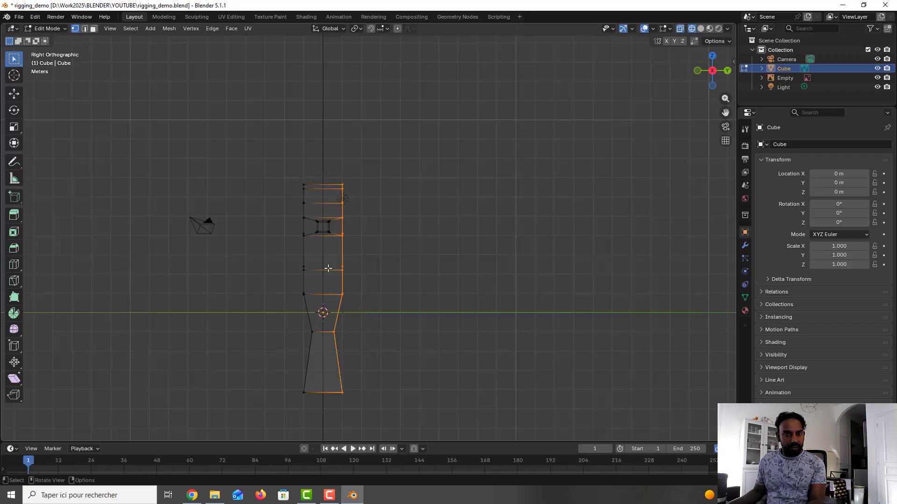
pyautogui.keyDown('shift'); pyautogui.moveTo(288, 169); pyautogui.dragTo(321, 416); pyautogui.keyUp('shift')
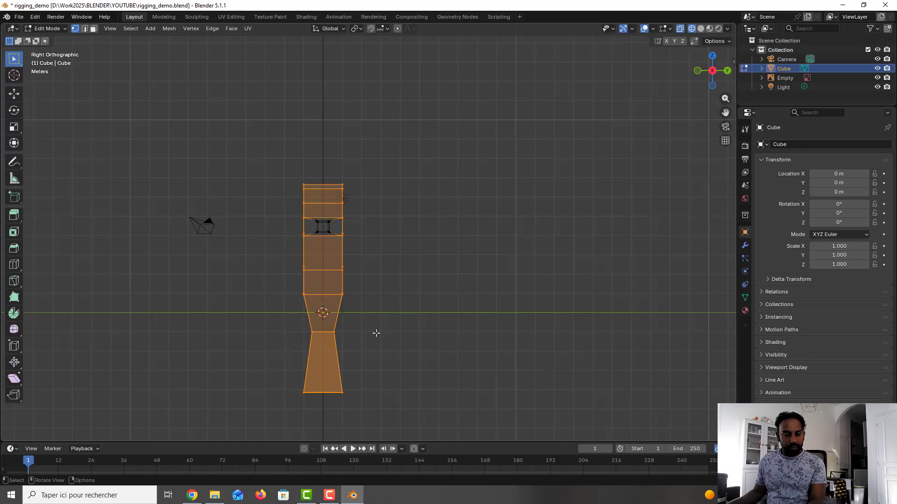
pyautogui.press('s')
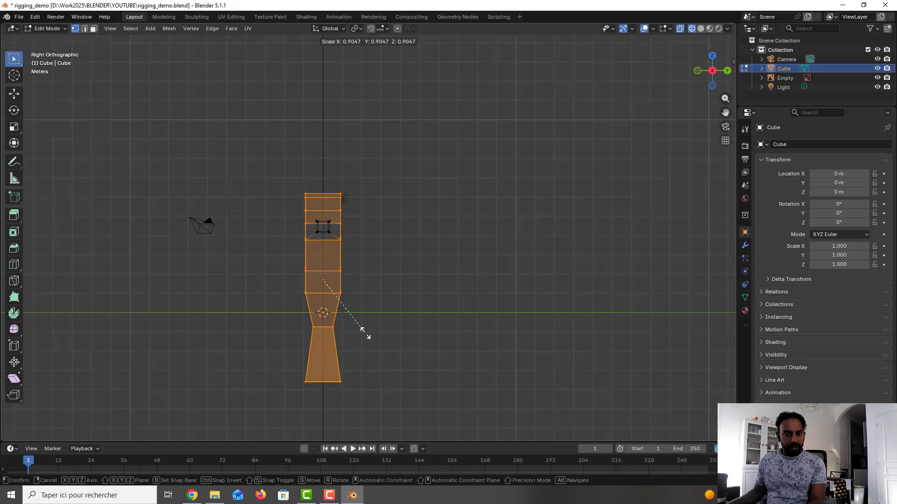
pyautogui.press('y')
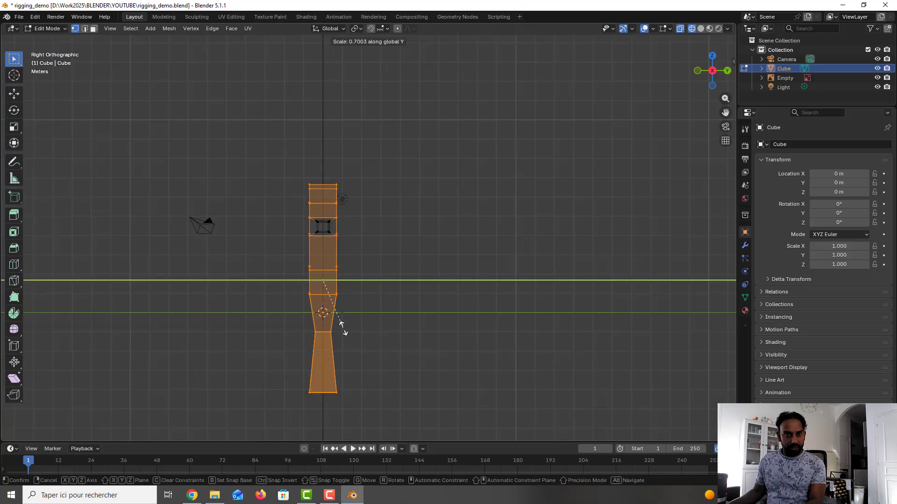
pyautogui.click(350, 327)
pyautogui.hotkey('alt', 'a')
# Save the file and display the model in solid shading in the front orthographic view.
pyautogui.moveTo(393, 270); pyautogui.dragTo(398, 294, button='middle')
pyautogui.scroll(2, 369, 280)
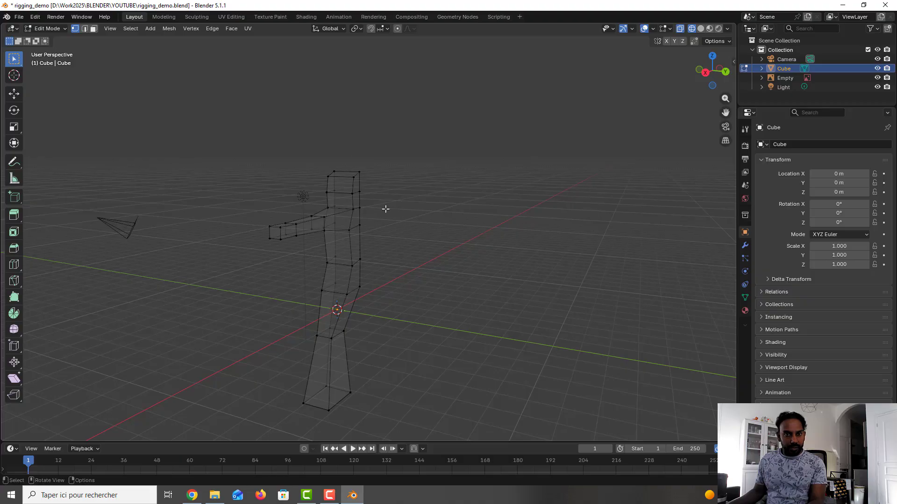
pyautogui.hotkey('ctrl', 's')
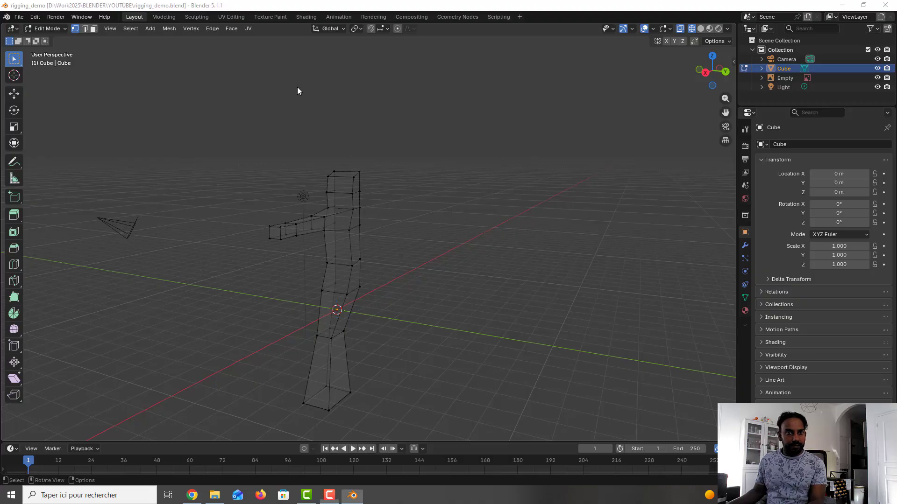
pyautogui.click(700, 29)
pyautogui.moveTo(415, 202)
pyautogui.mouseDown(button='middle')
pyautogui.moveTo(234, 222)
pyautogui.moveTo(421, 200)
pyautogui.mouseUp(button='middle')
pyautogui.press('KP_1')
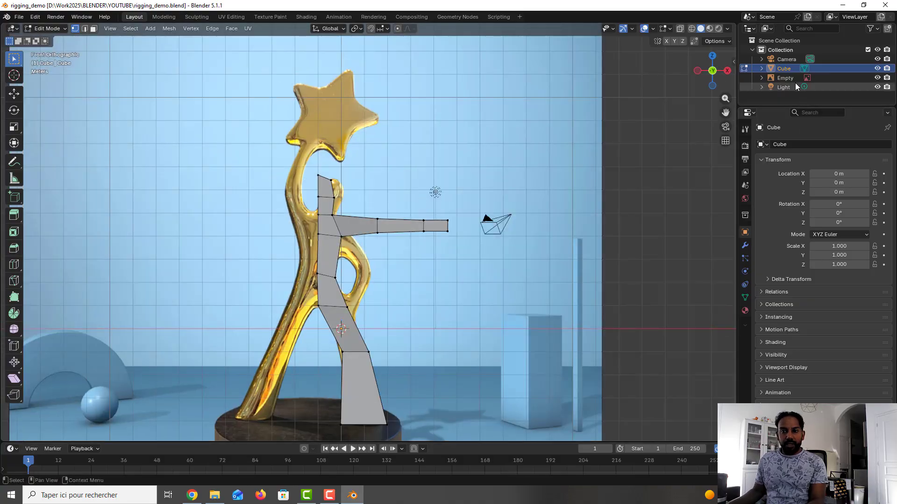
# Rename the Cube object as Starac and save the file.
pyautogui.doubleClick(788, 70)
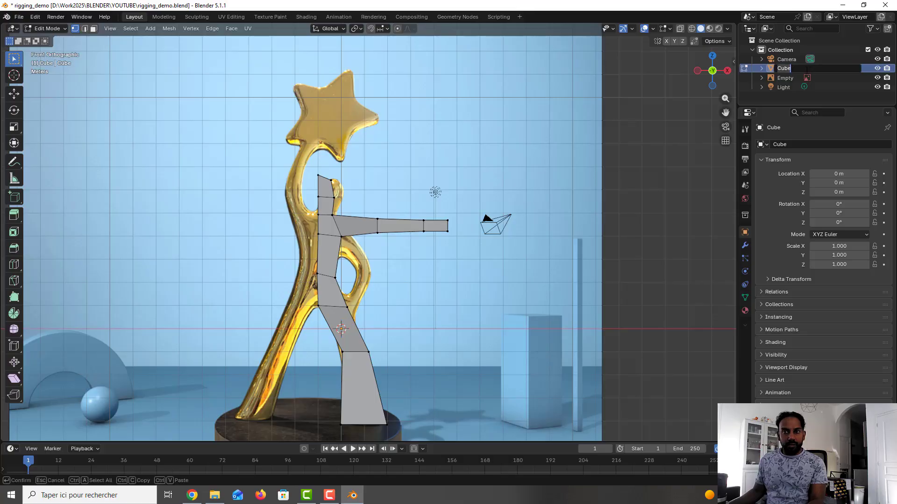
pyautogui.write('Starac')
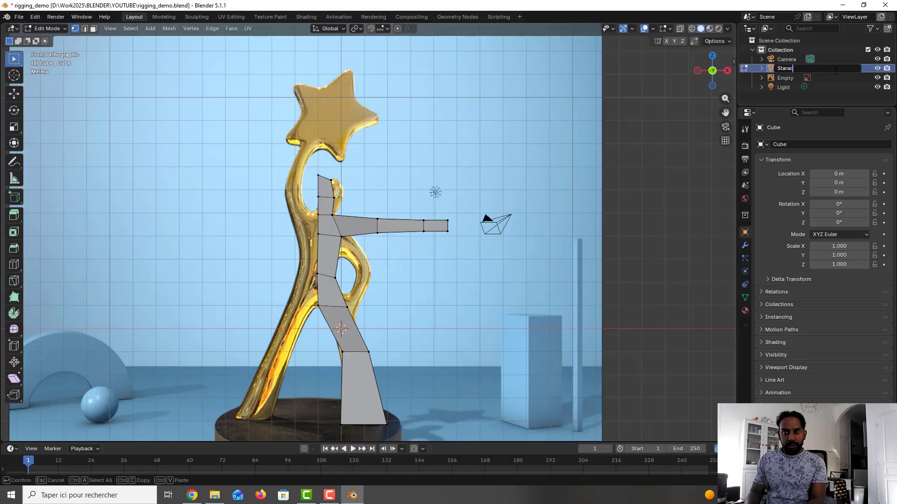
pyautogui.press('Return')
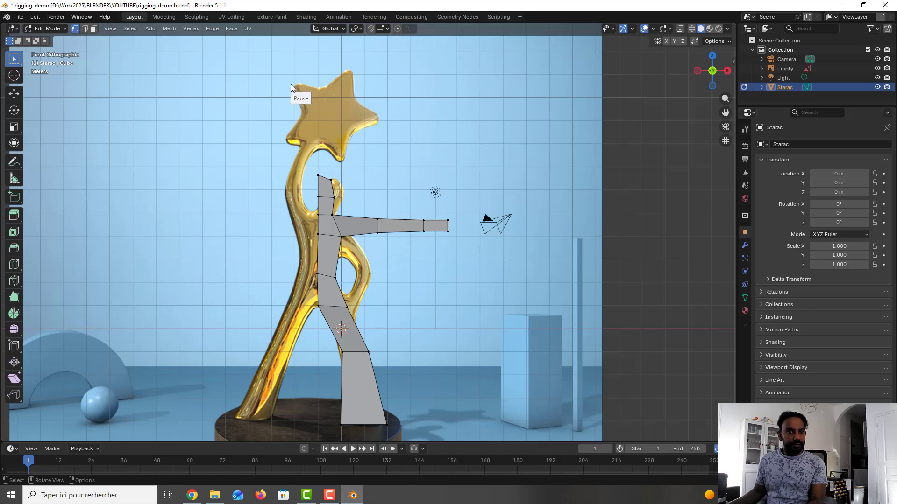
pyautogui.hotkey('ctrl', 's')
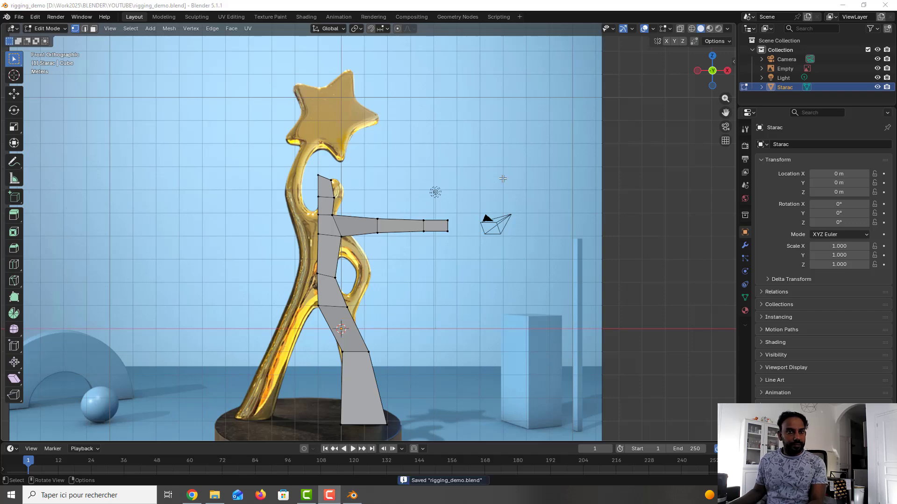
# Add a Mirror modifier on the X axis to Starac and turn off its viewport display.
pyautogui.click(745, 246)
pyautogui.click(824, 142)
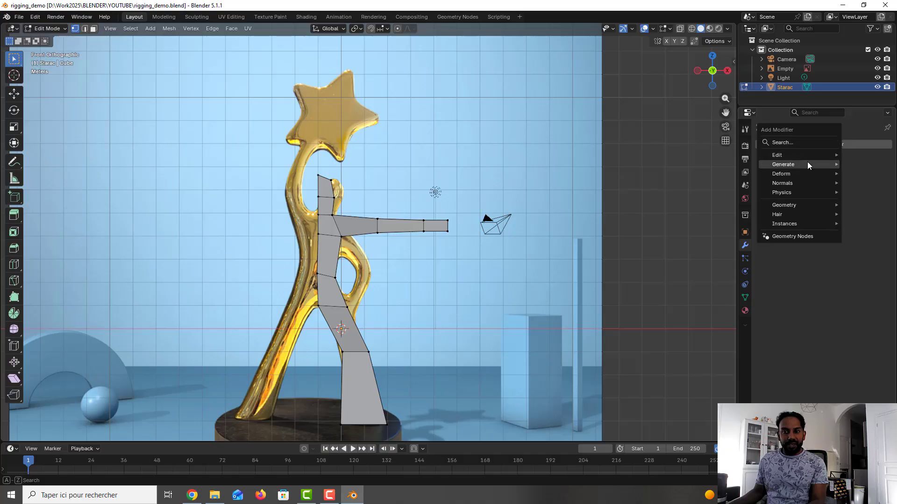
pyautogui.moveTo(806, 163)
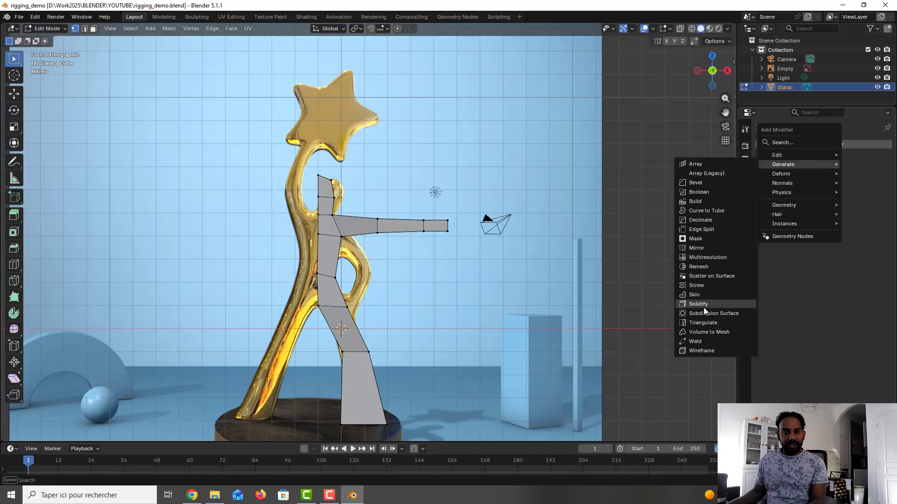
pyautogui.click(714, 250)
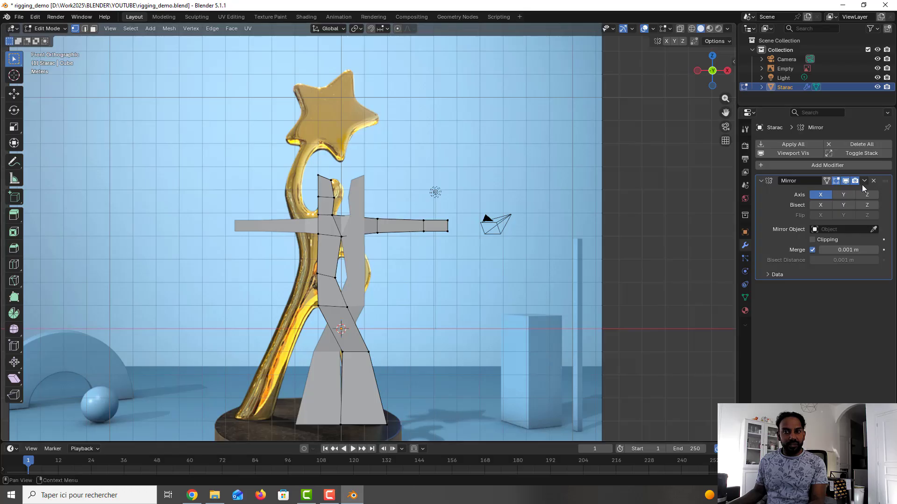
pyautogui.click(845, 182)
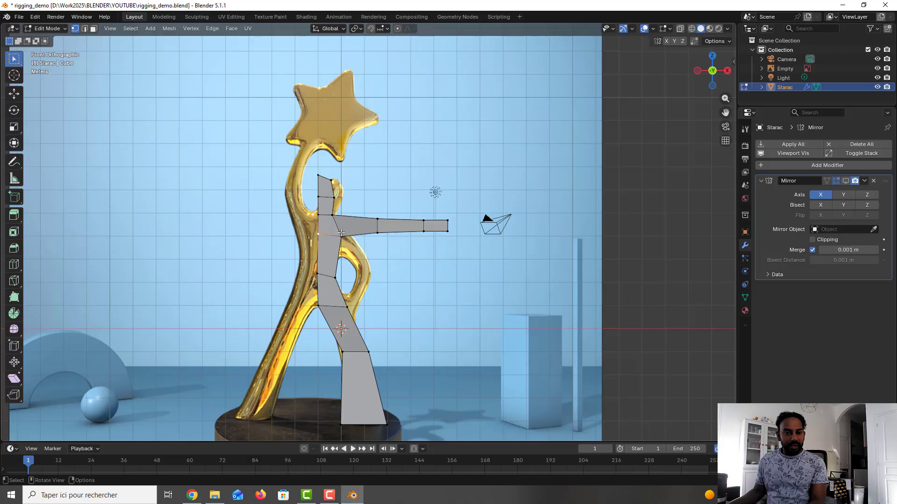
# Snap the 3D cursor to the torso's centre-line vertex at armpit height and set Starac's origin to the cursor in Object Mode.
pyautogui.hotkey('shift', 's')
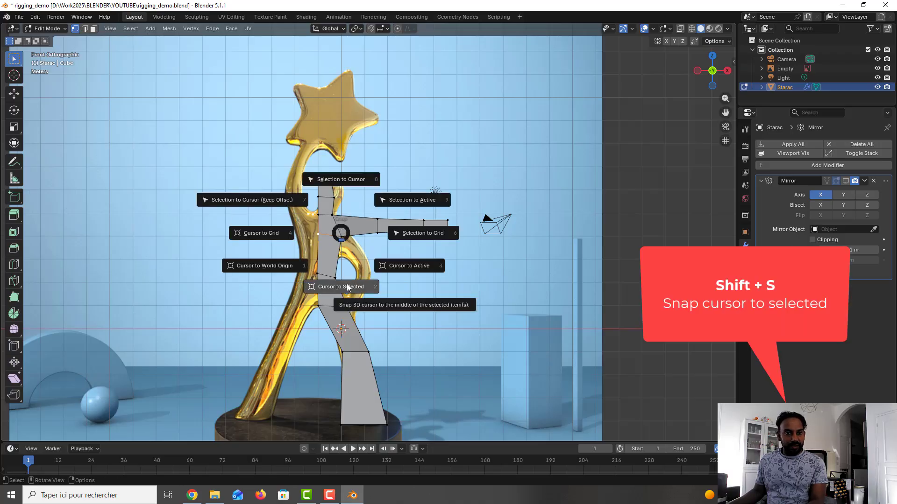
pyautogui.click(348, 287)
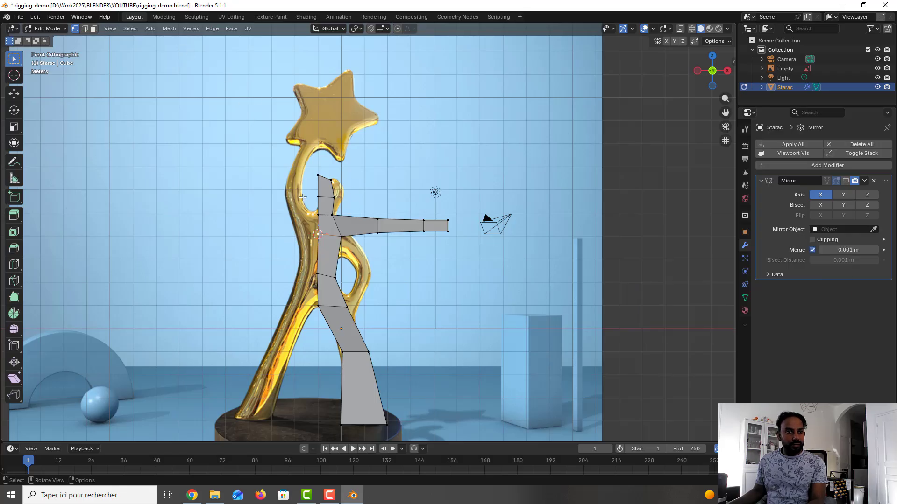
pyautogui.press('Tab')
pyautogui.click(145, 28)
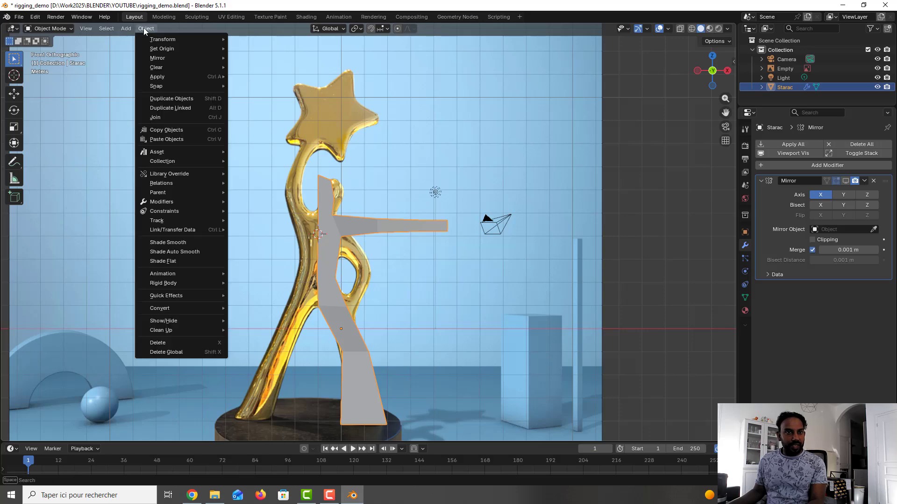
pyautogui.moveTo(163, 49)
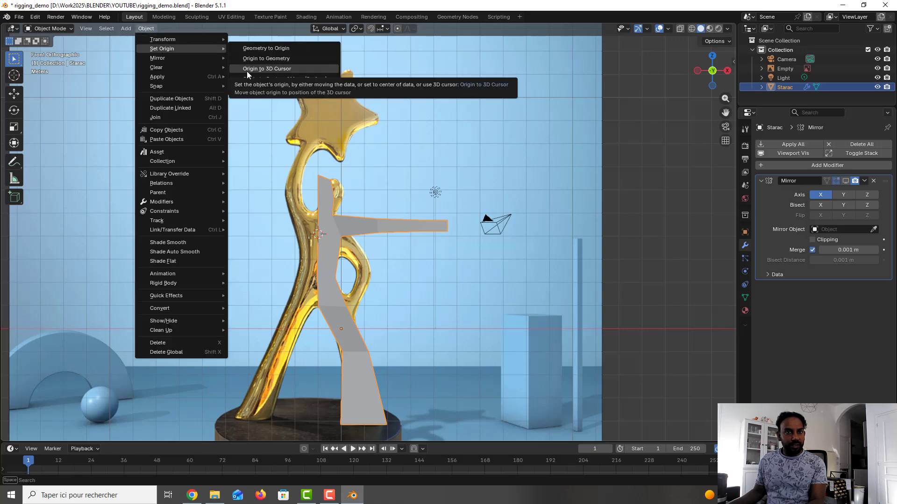
pyautogui.click(279, 66)
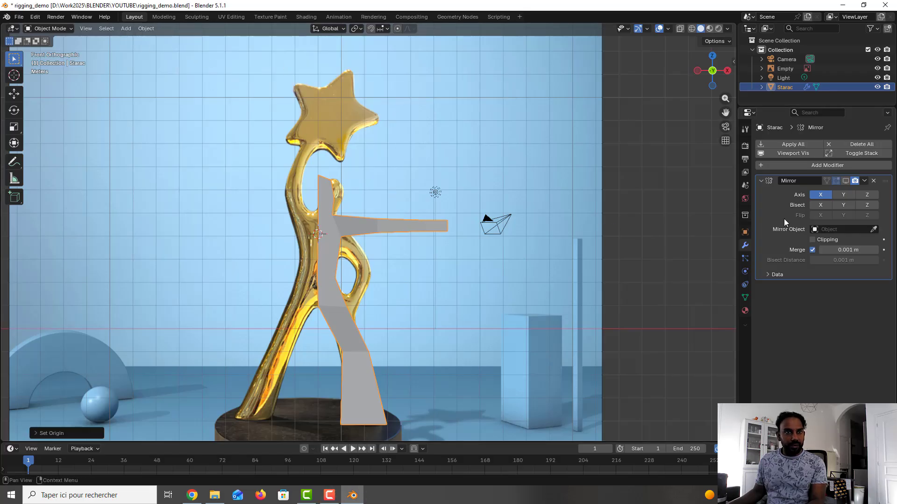
# Turn the Mirror modifier's viewport display back on and save the file.
pyautogui.click(845, 181)
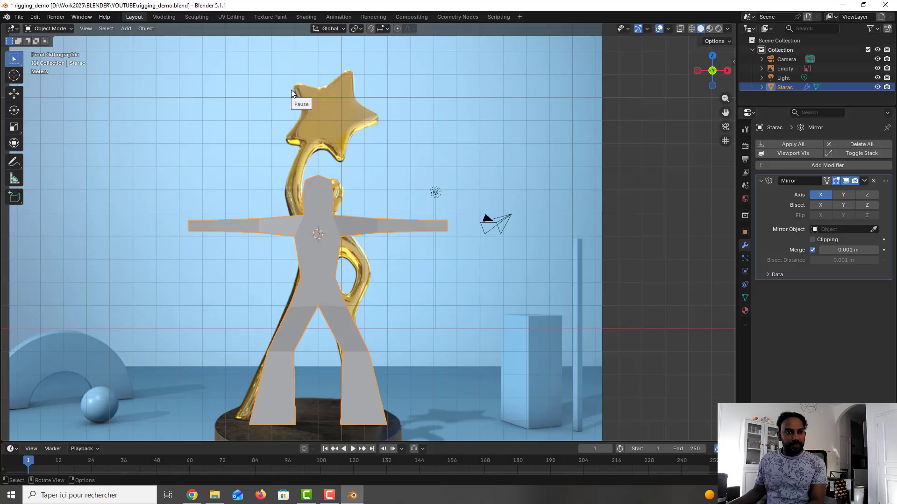
pyautogui.hotkey('ctrl', 's')
pyautogui.moveTo(394, 250); pyautogui.dragTo(430, 261, button='middle')
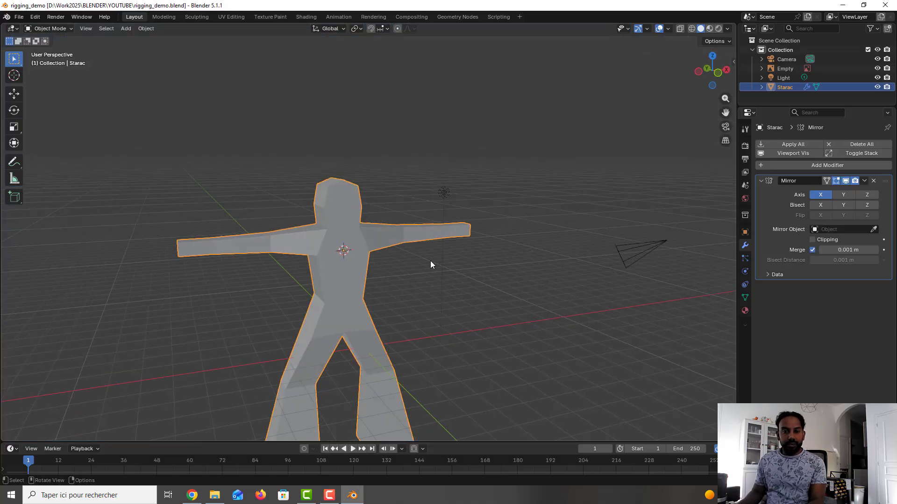
# In wireframe Edit Mode and right view, move the rear waist vertices about 0.2 m backward along Y.
pyautogui.press('KP_3')
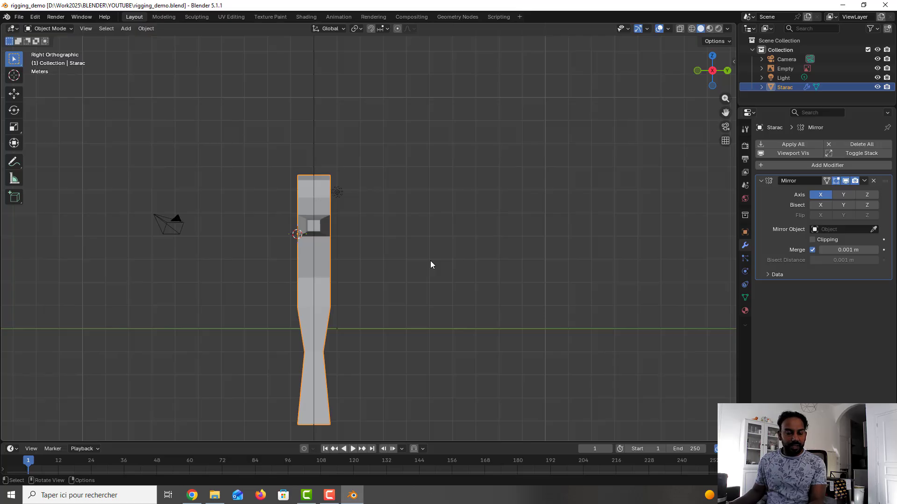
pyautogui.click(691, 29)
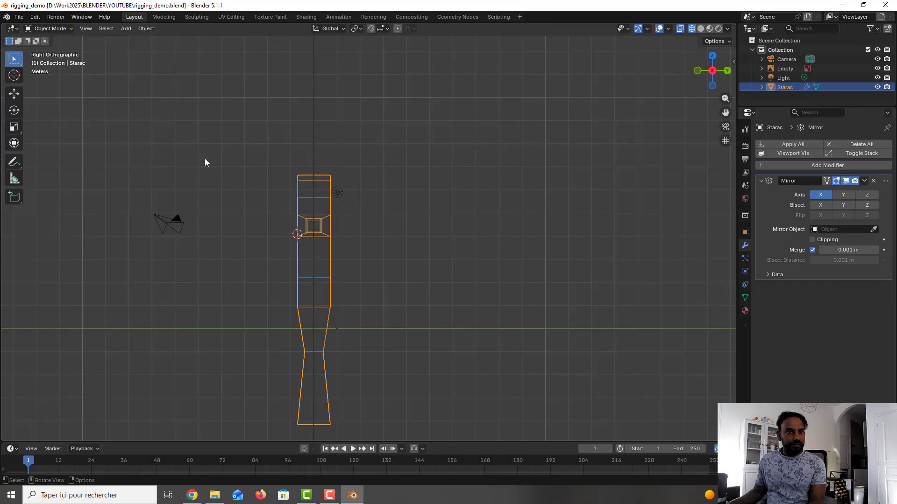
pyautogui.scroll(1, 322, 252)
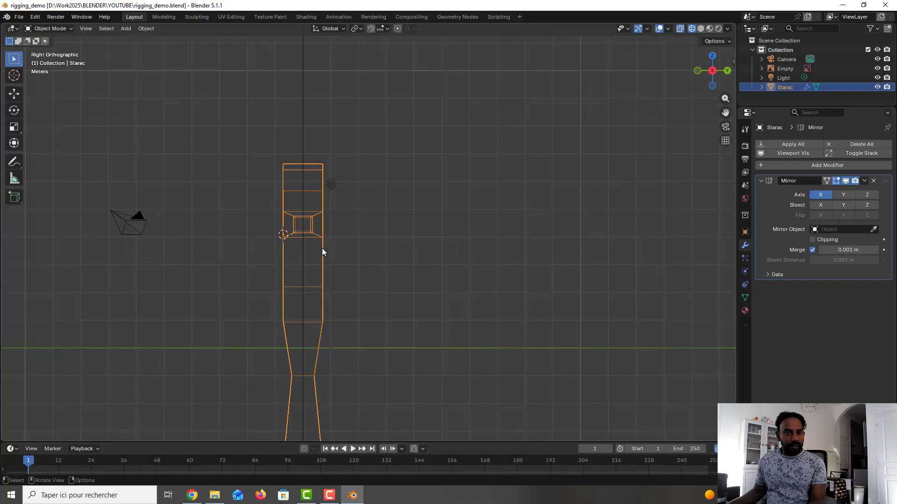
pyautogui.press('Tab')
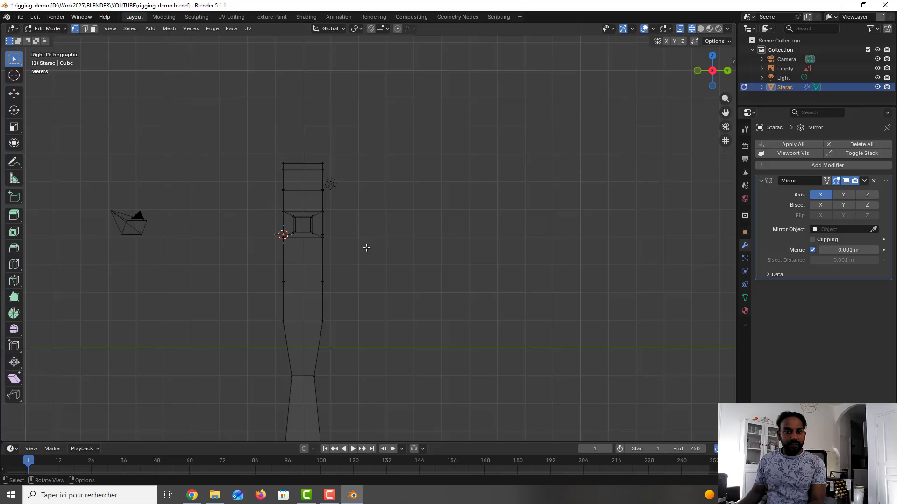
pyautogui.press('KP_1')
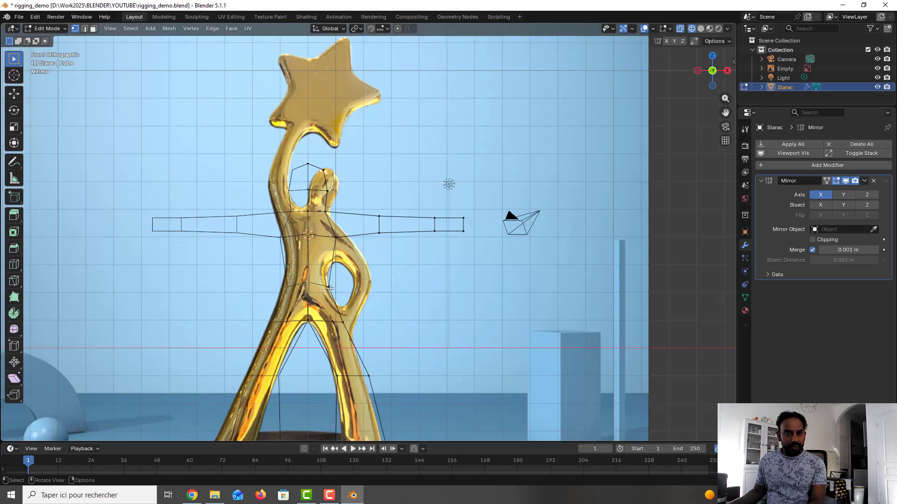
pyautogui.press('KP_3')
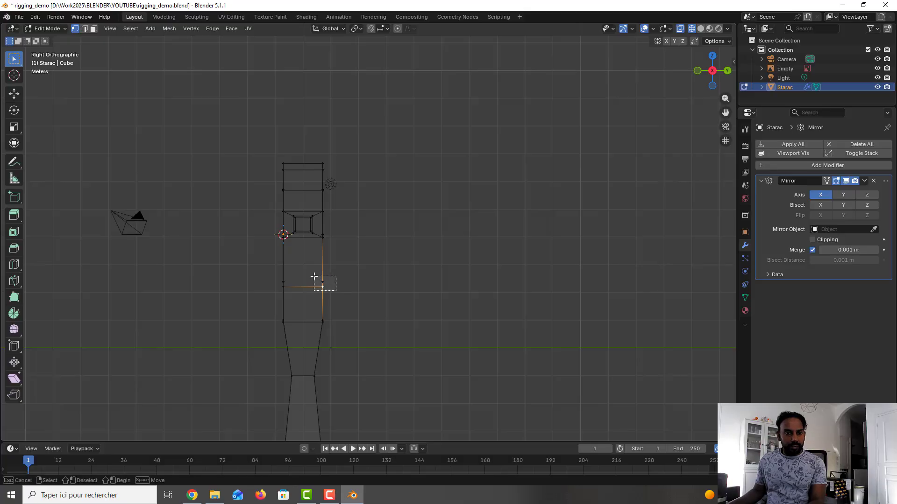
pyautogui.press('g')
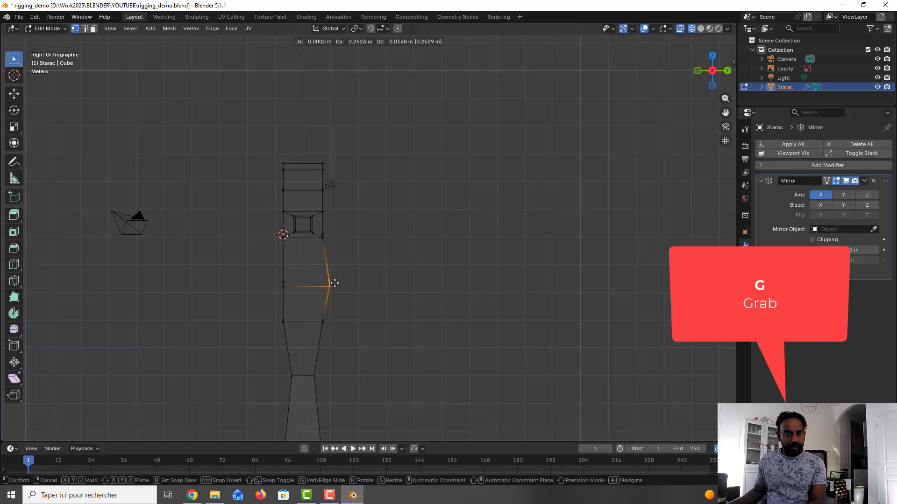
pyautogui.click(339, 283)
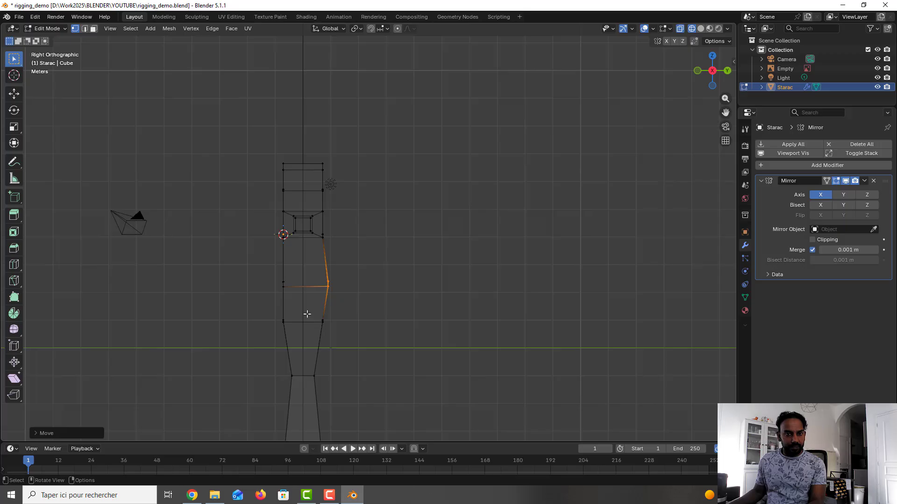
# Move the front hip vertices about 0.19 m forward along negative Y and select a rear waist vertex.
pyautogui.click(282, 321)
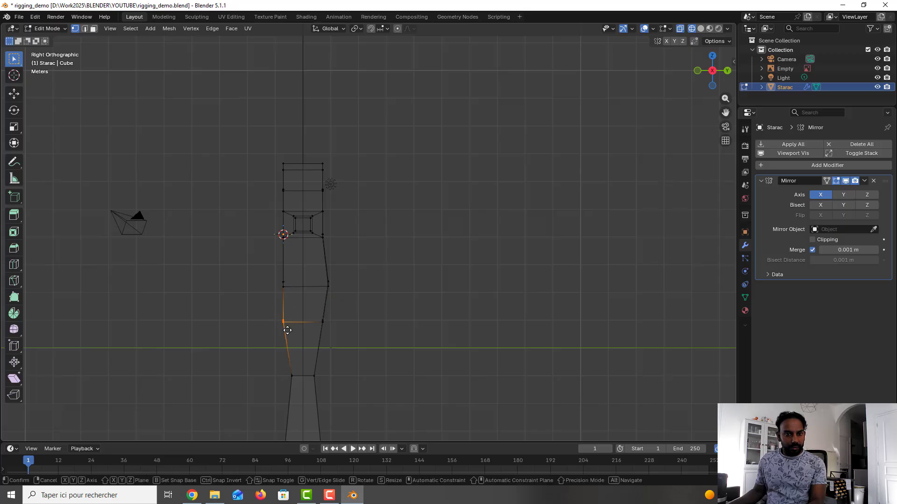
pyautogui.press('g')
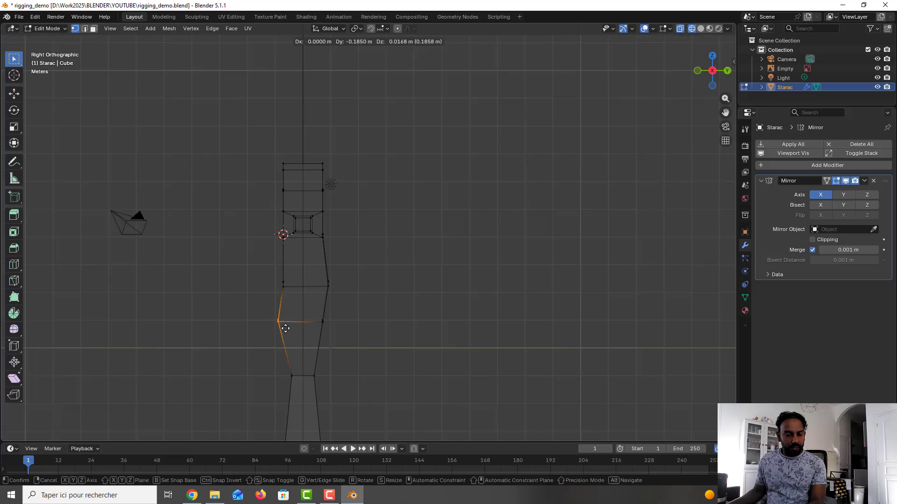
pyautogui.click(285, 328)
pyautogui.click(359, 283)
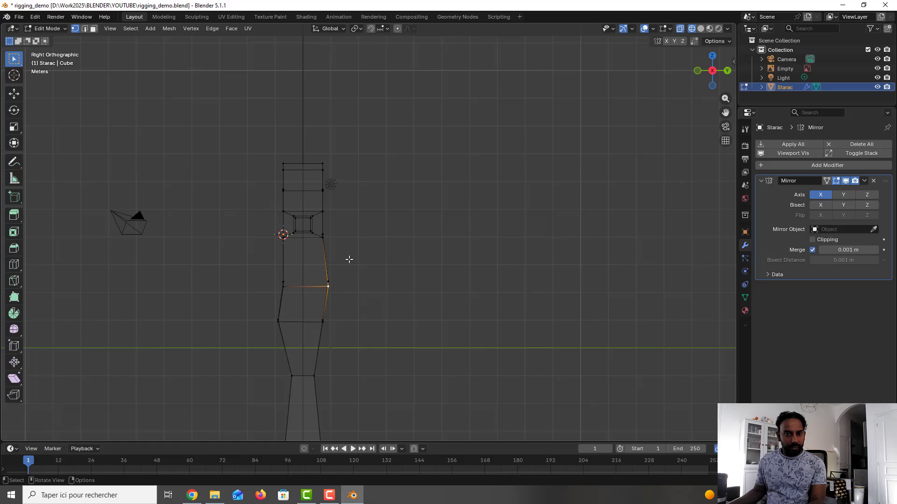
# Move the rear hip vertices slightly forward along negative Y and clear the selection.
pyautogui.scroll(-2, 348, 259)
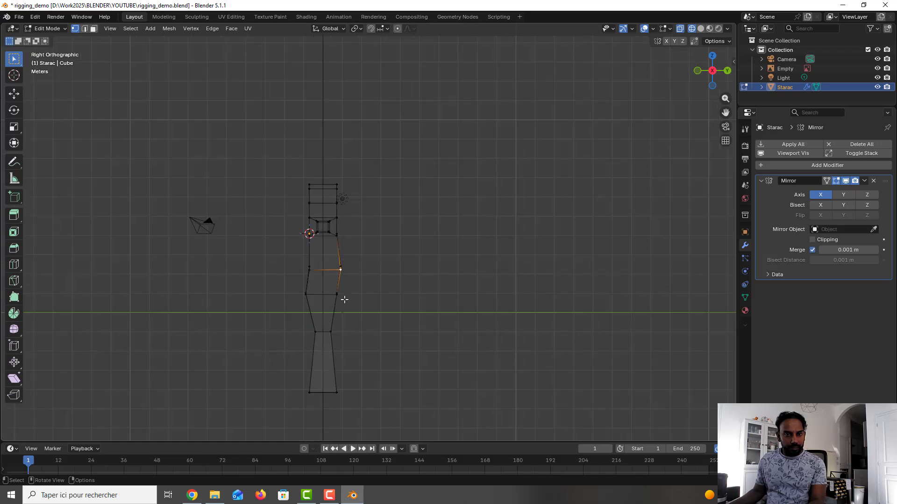
pyautogui.scroll(2, 340, 297)
pyautogui.scroll(1, 341, 297)
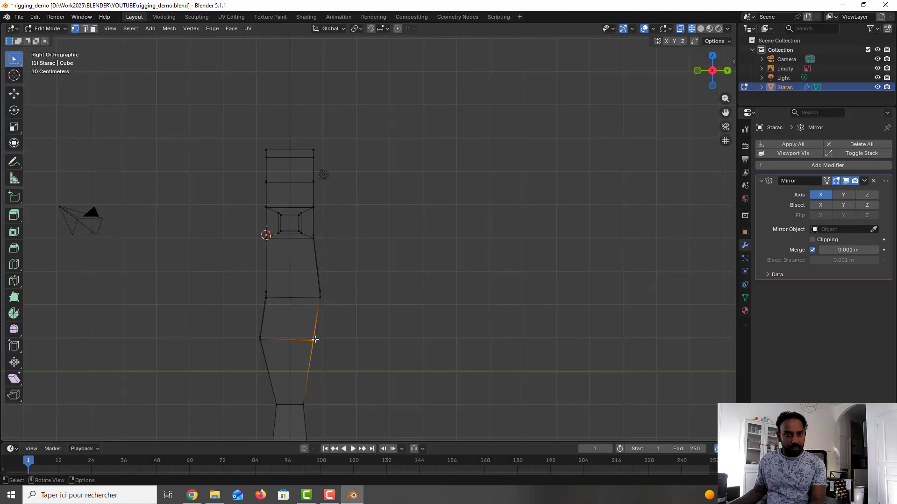
pyautogui.moveTo(314, 340); pyautogui.dragTo(311, 340)
pyautogui.click(350, 322)
pyautogui.scroll(-2, 350, 322)
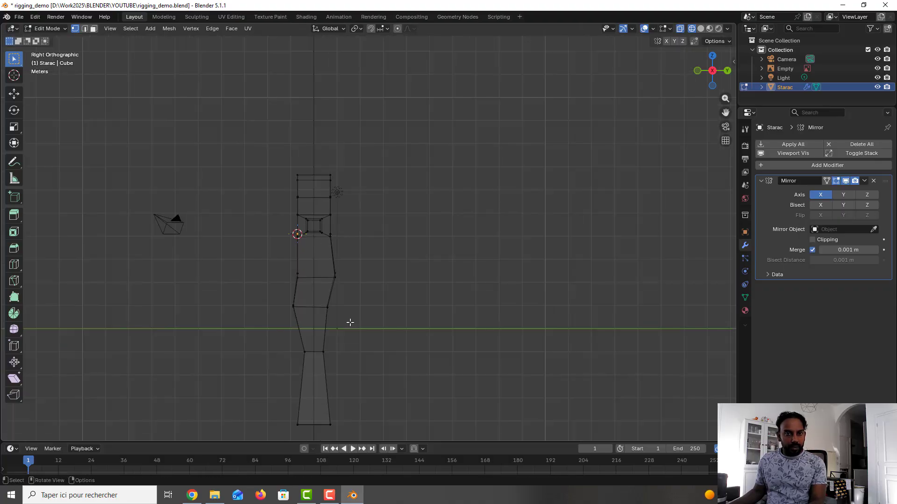
# Turn off X-ray and add a Subdivision Surface modifier to Starac with viewport level 2.
pyautogui.moveTo(338, 316); pyautogui.dragTo(480, 296, button='middle')
pyautogui.click(404, 275)
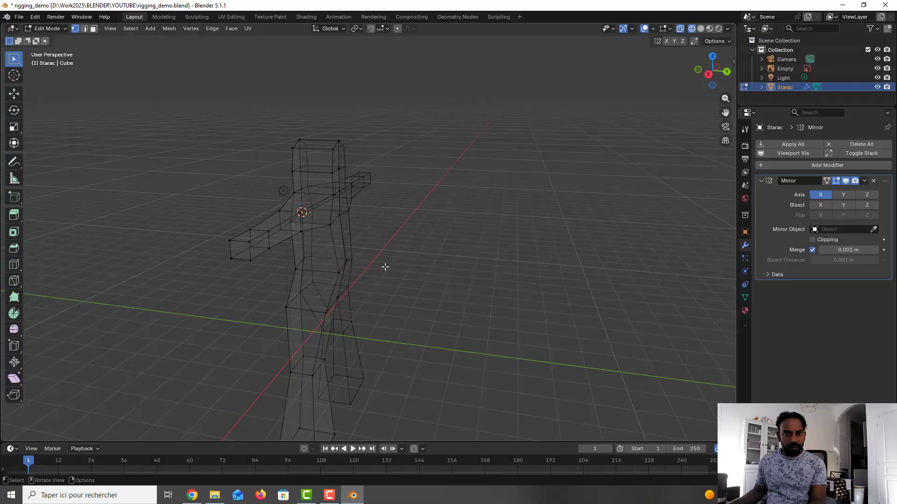
pyautogui.moveTo(382, 266); pyautogui.dragTo(298, 258, button='middle')
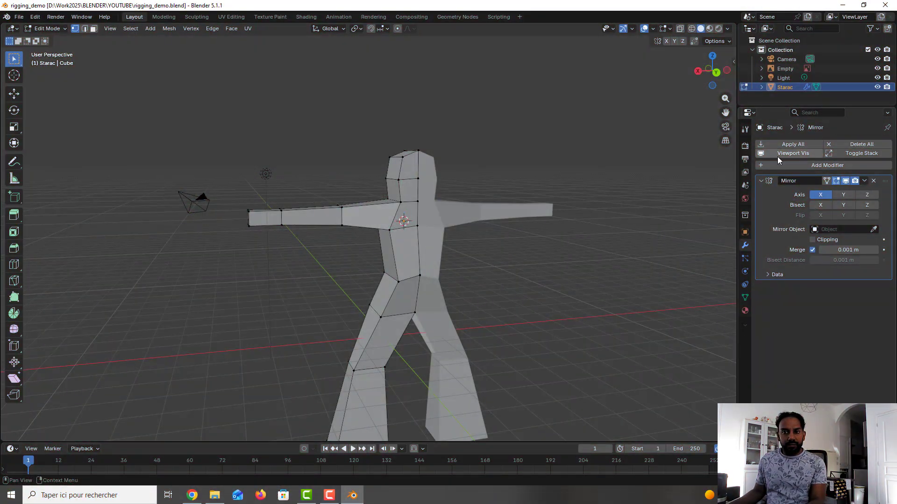
pyautogui.click(792, 164)
pyautogui.moveTo(778, 164)
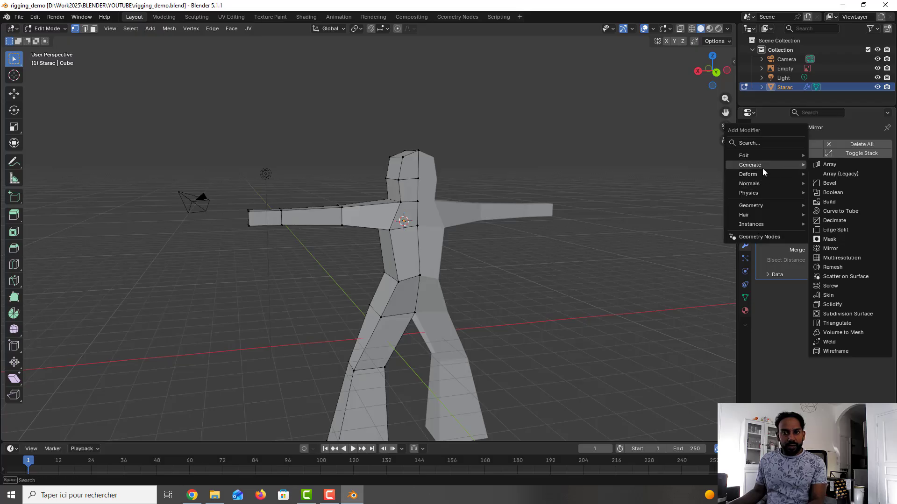
pyautogui.click(856, 313)
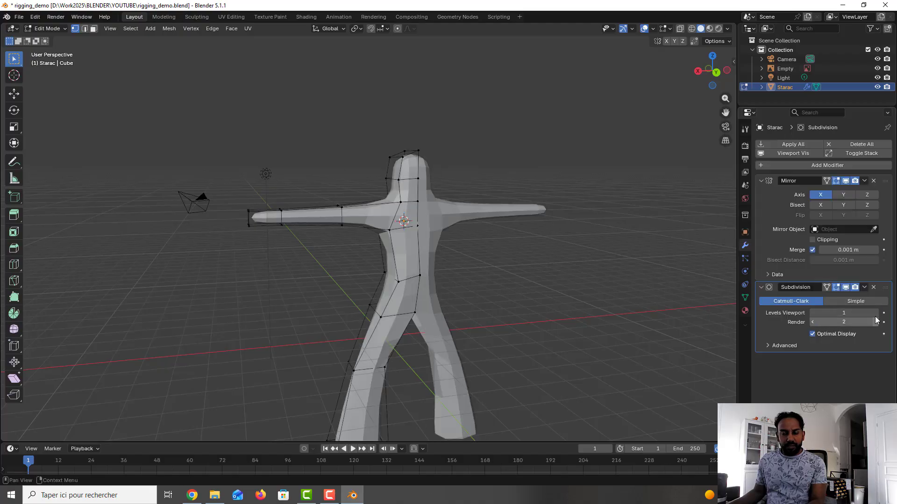
pyautogui.click(875, 313)
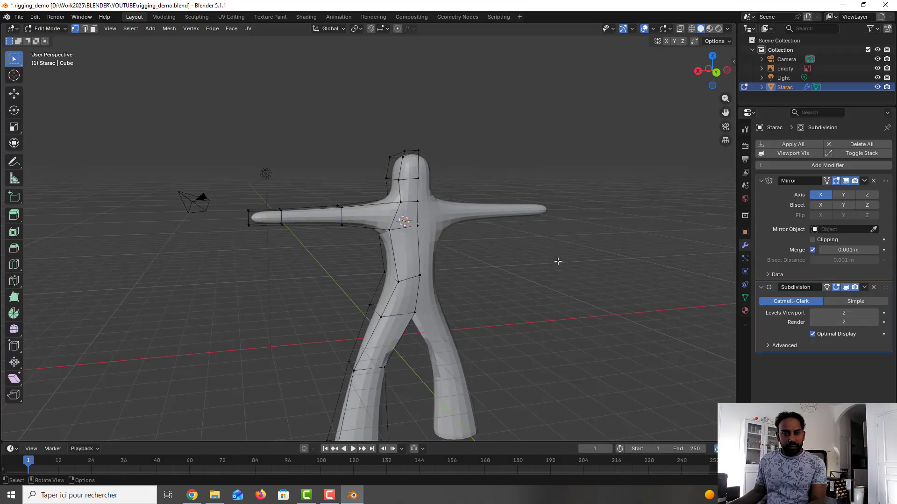
# Try to move the centre-line vertex on the upper back backward along Y.
pyautogui.moveTo(557, 261)
pyautogui.mouseDown(button='middle')
pyautogui.moveTo(532, 260)
pyautogui.moveTo(574, 266)
pyautogui.moveTo(559, 258)
pyautogui.moveTo(566, 259)
pyautogui.mouseUp(button='middle')
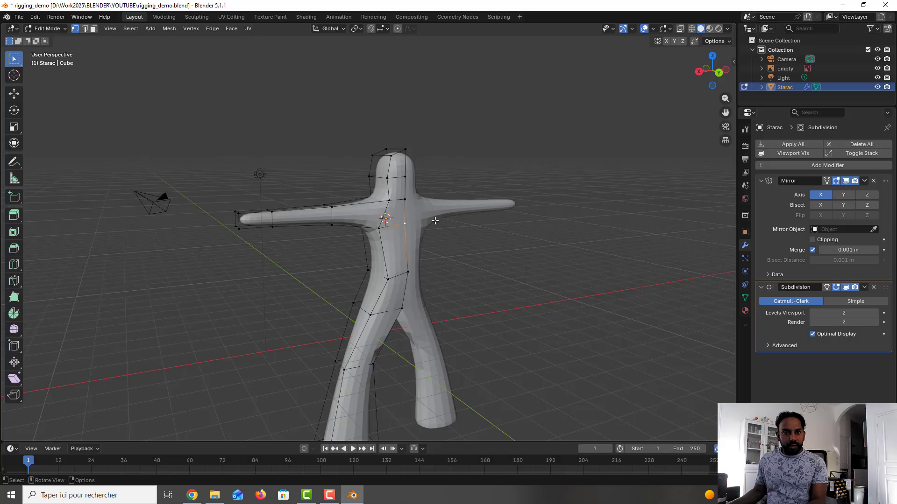
pyautogui.moveTo(453, 225); pyautogui.dragTo(478, 226, button='middle')
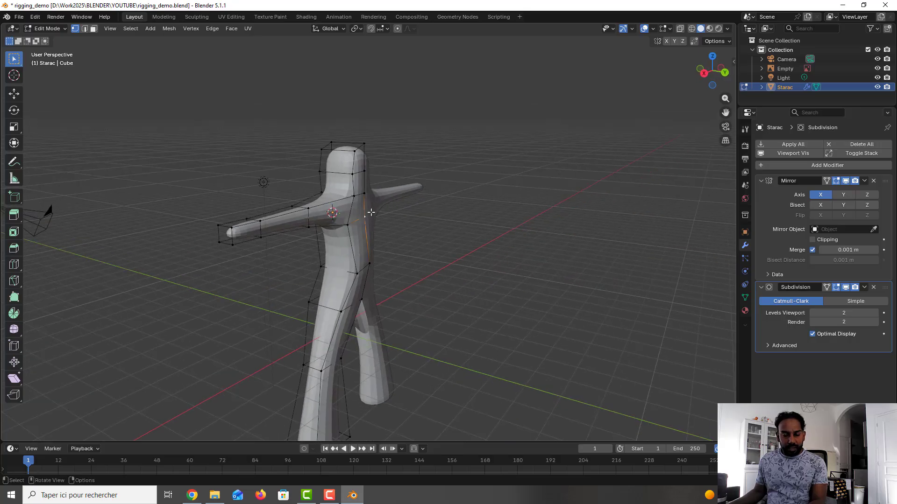
pyautogui.moveTo(370, 212); pyautogui.dragTo(376, 212, button='middle')
pyautogui.press('g')
pyautogui.press('y')
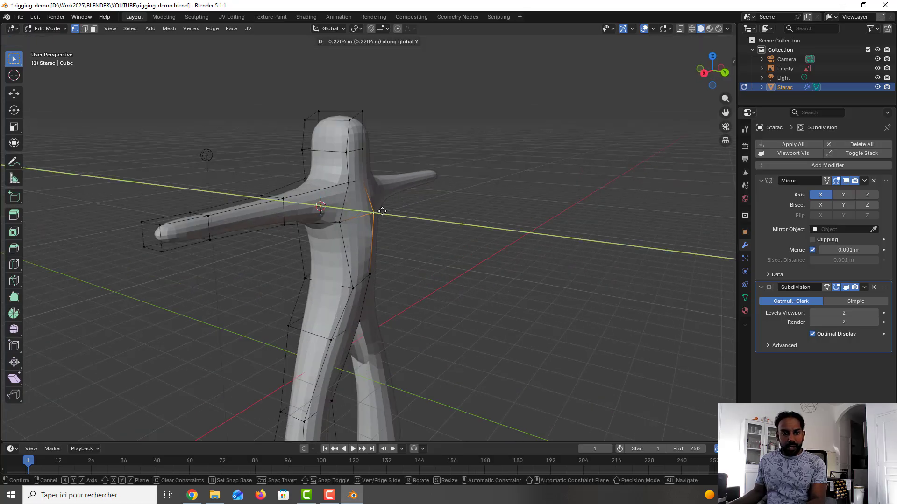
pyautogui.click(374, 238)
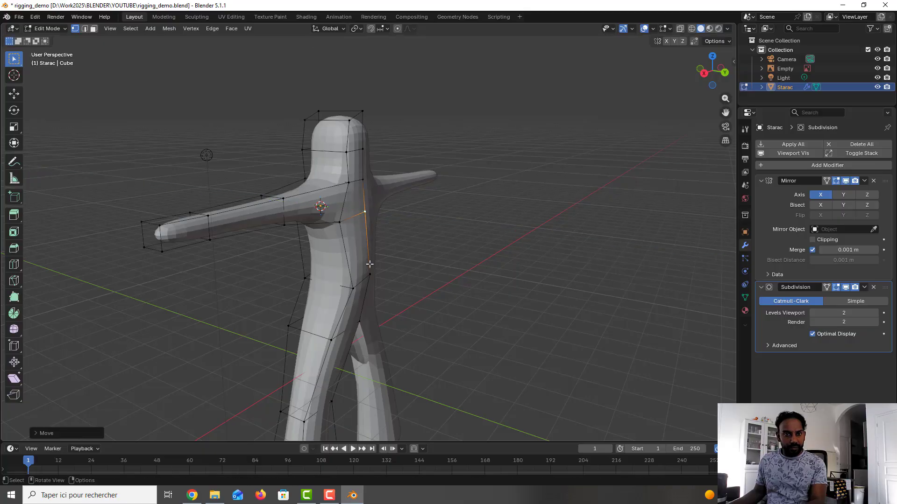
pyautogui.click(385, 265)
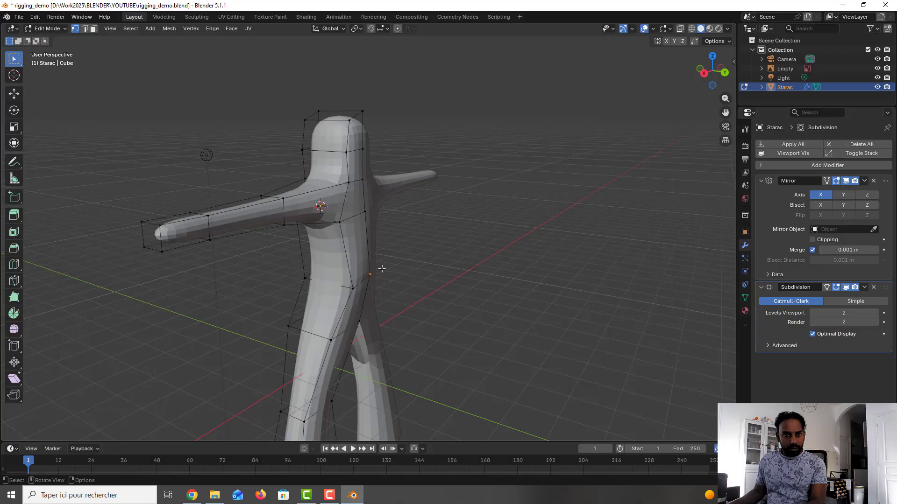
# Move the outer rear waist vertex about 0.45 m forward along negative Y.
pyautogui.moveTo(400, 262); pyautogui.dragTo(334, 283, button='middle')
pyautogui.click(341, 293)
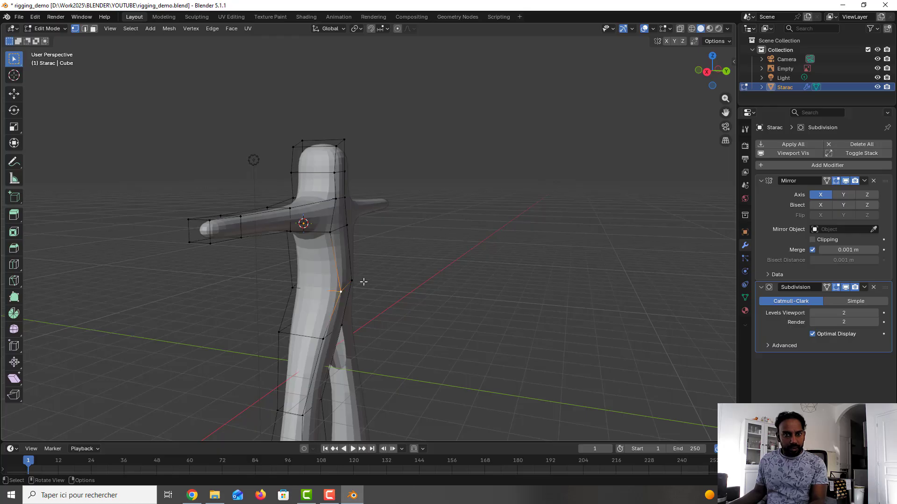
pyautogui.press('g')
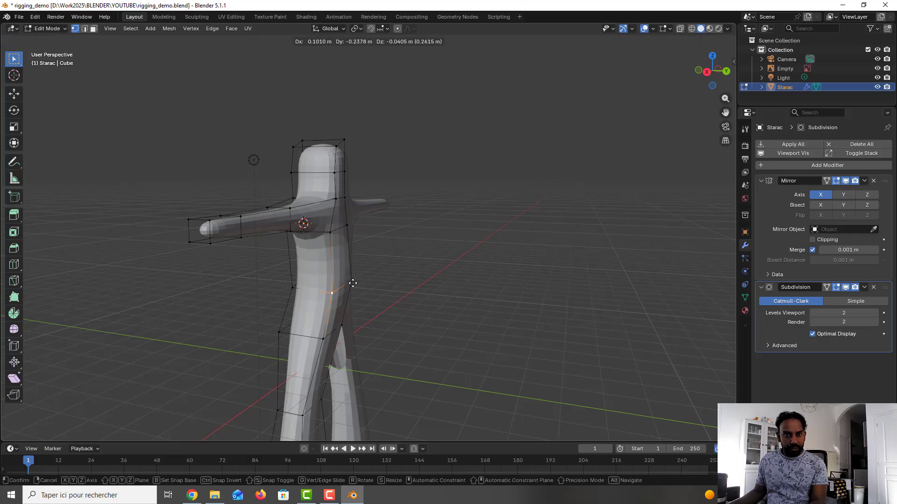
pyautogui.press('y')
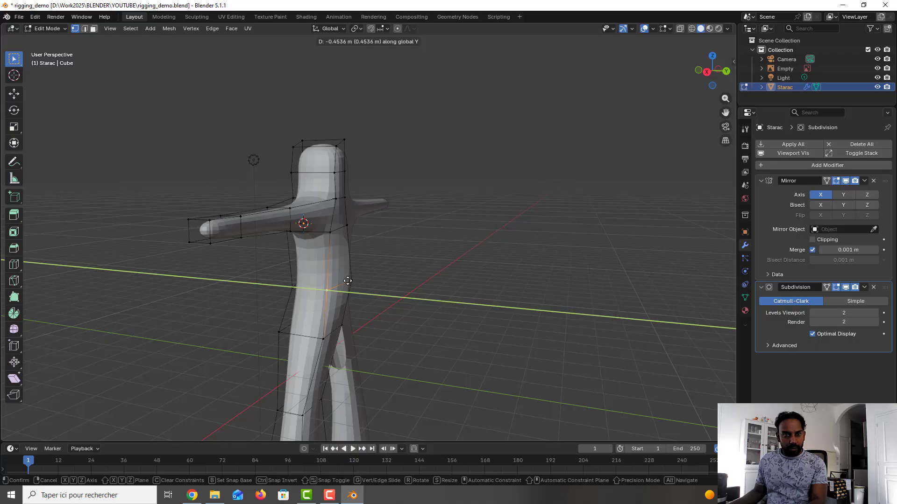
pyautogui.click(348, 280)
pyautogui.click(291, 288)
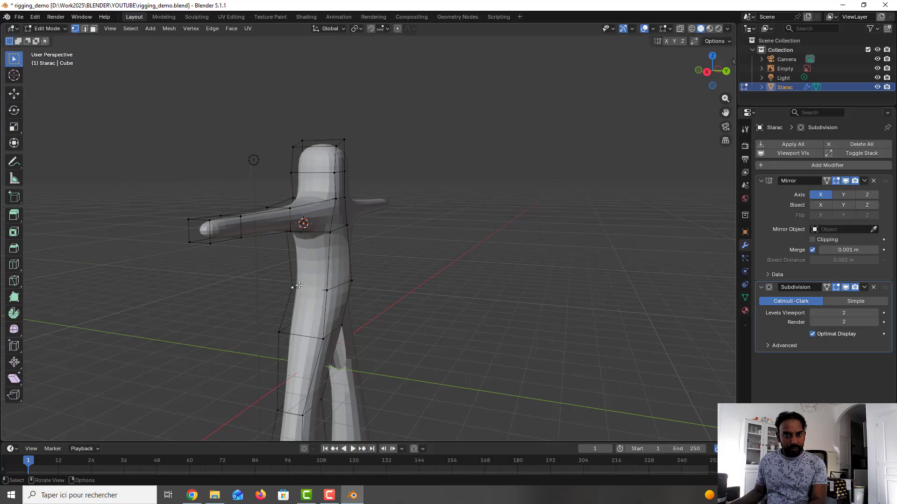
# Inspect the smoothed hips and back of the figure and save the file.
pyautogui.moveTo(336, 287); pyautogui.dragTo(337, 295, button='middle')
pyautogui.click(326, 322)
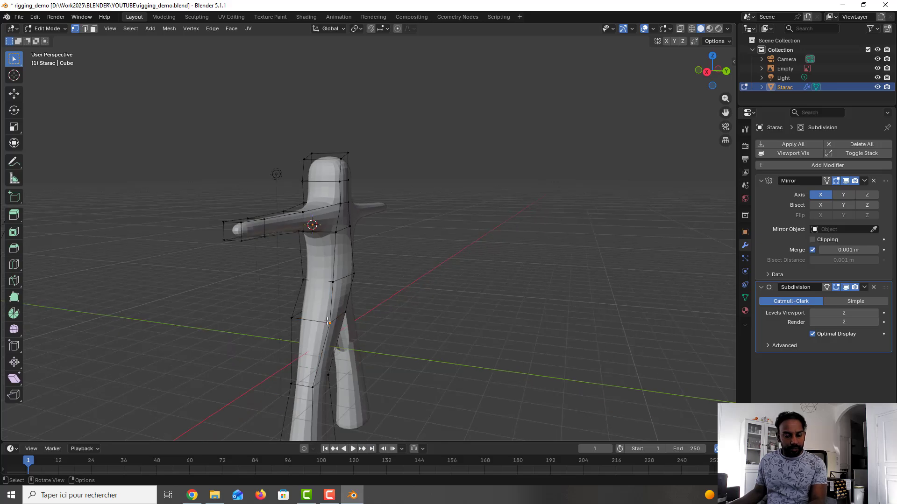
pyautogui.moveTo(384, 296); pyautogui.dragTo(359, 304, button='middle')
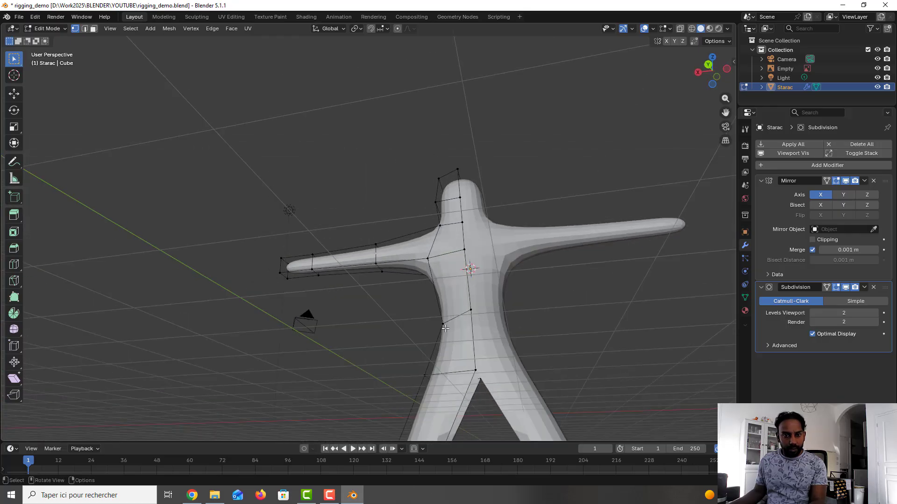
pyautogui.moveTo(445, 329); pyautogui.dragTo(456, 348, button='middle')
pyautogui.hotkey('ctrl', 's')
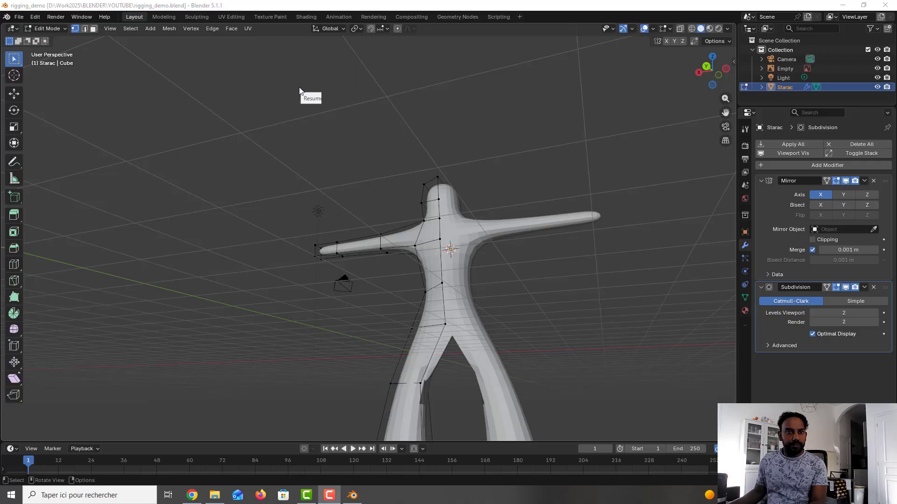
# Turn off the viewport display of the Subdivision and Mirror modifiers to expose the open inner side of the half body.
pyautogui.click(846, 287)
pyautogui.moveTo(514, 313); pyautogui.dragTo(542, 293, button='middle')
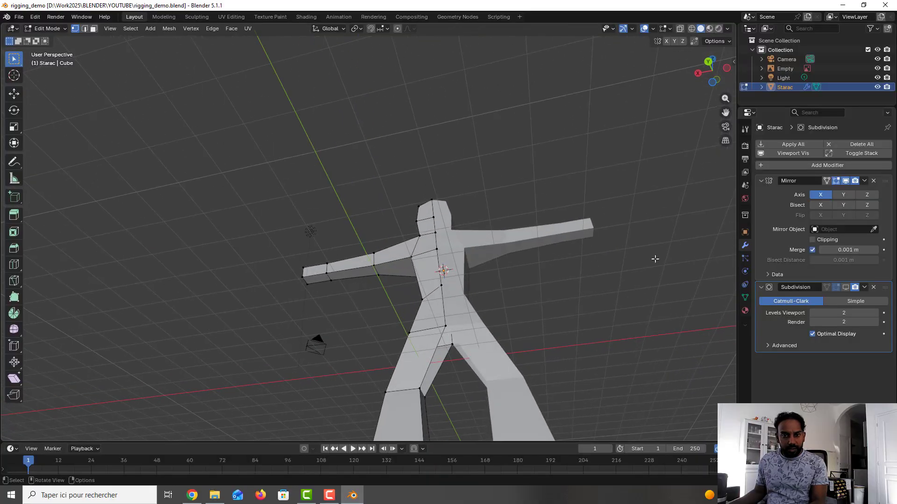
pyautogui.click(845, 181)
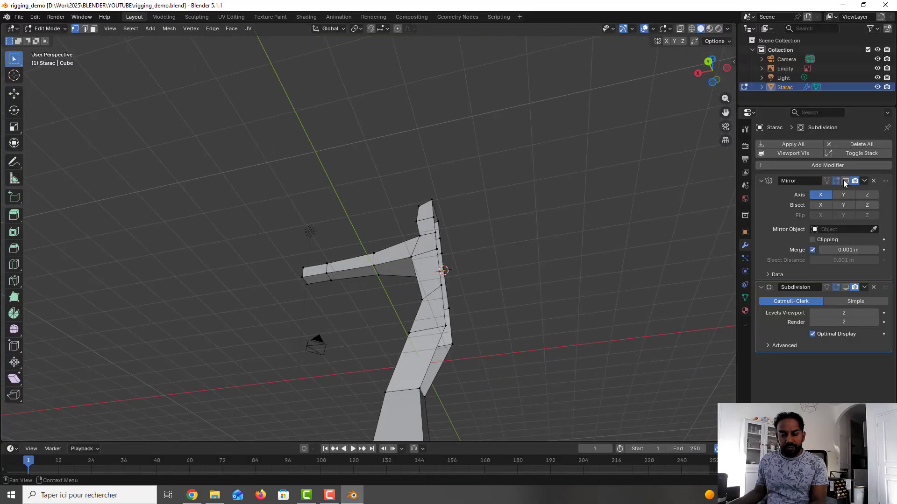
pyautogui.moveTo(486, 324); pyautogui.dragTo(206, 145, button='middle')
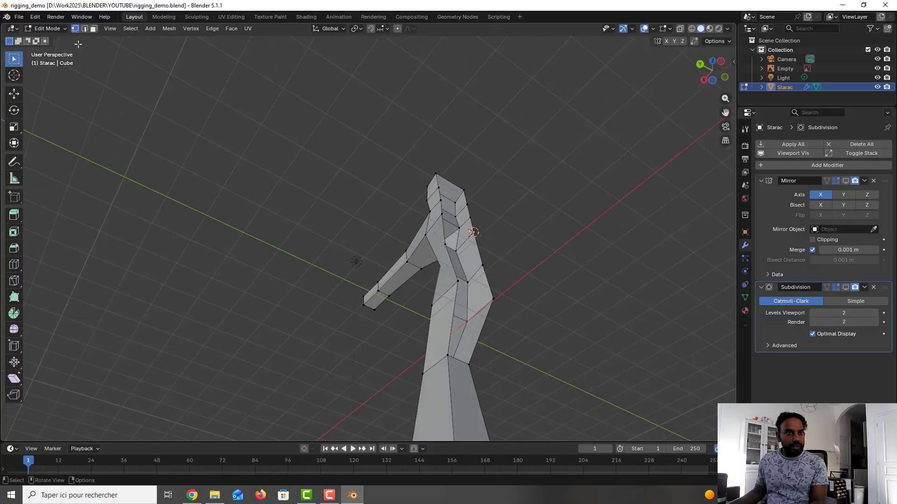
# Fill the missing inner-thigh face between the two crotch vertices and the two inner knee vertices.
pyautogui.click(459, 281)
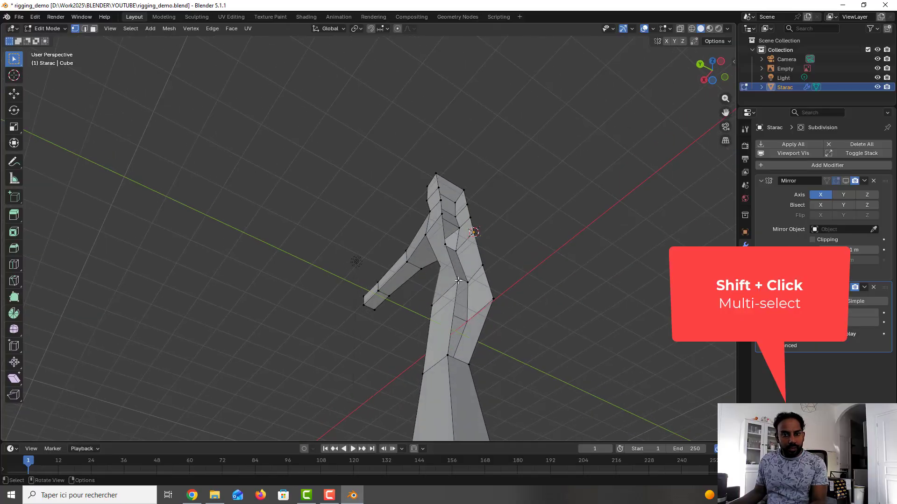
pyautogui.keyDown('shift'); pyautogui.click(494, 297); pyautogui.keyUp('shift')
pyautogui.keyDown('shift'); pyautogui.click(469, 365); pyautogui.keyUp('shift')
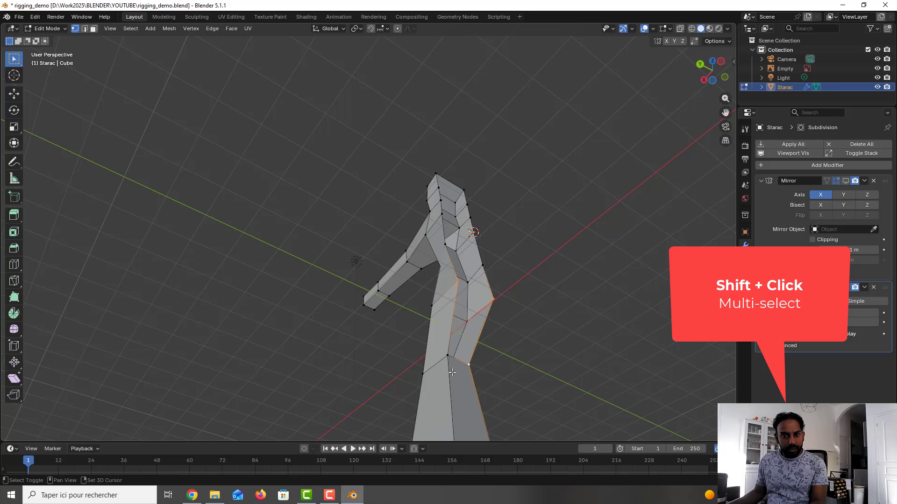
pyautogui.keyDown('shift'); pyautogui.click(446, 356); pyautogui.keyUp('shift')
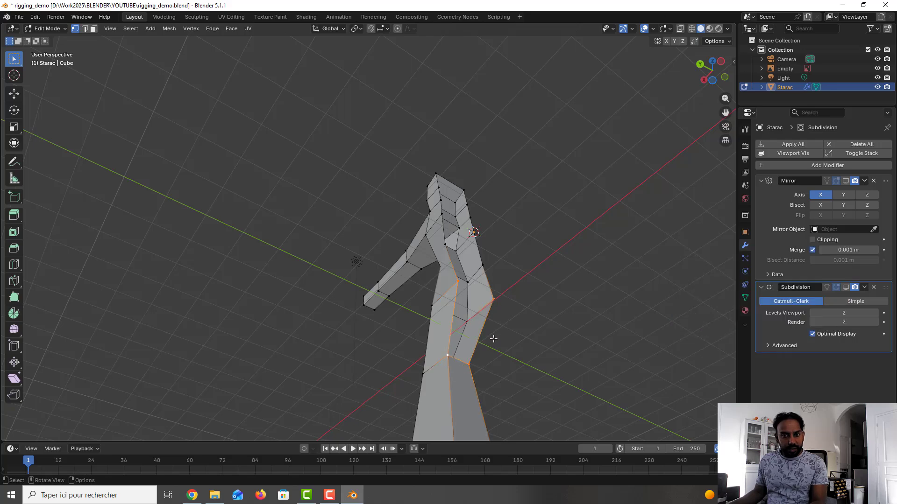
pyautogui.press('f')
pyautogui.click(508, 298)
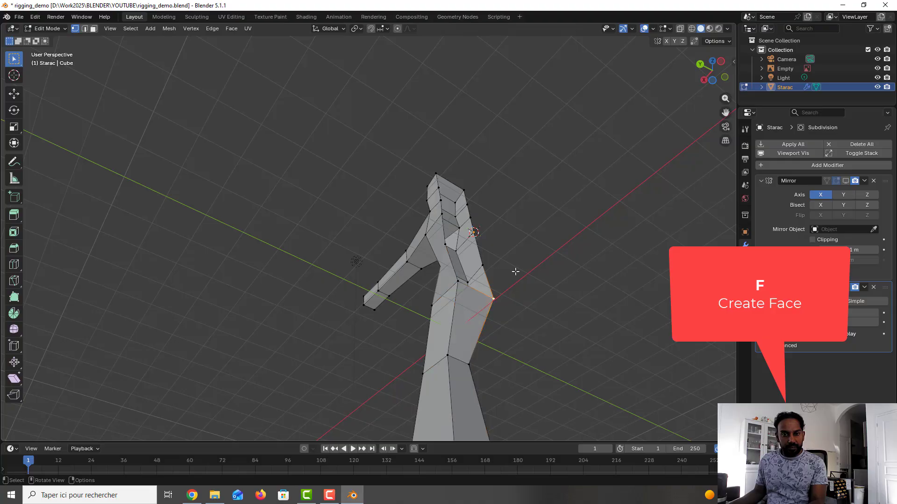
# Turn the Mirror and Subdivision viewport display back on and set the mirror's merge distance to 0.003 m.
pyautogui.moveTo(514, 270); pyautogui.dragTo(541, 304, button='middle')
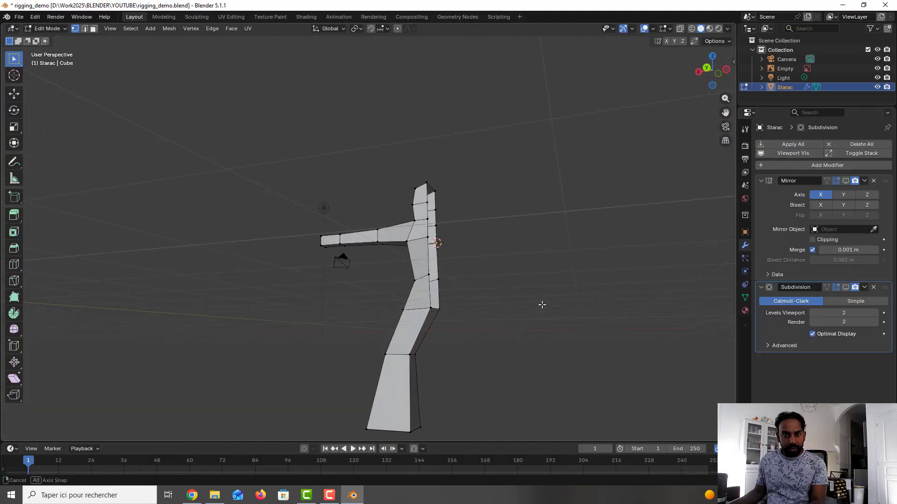
pyautogui.click(845, 183)
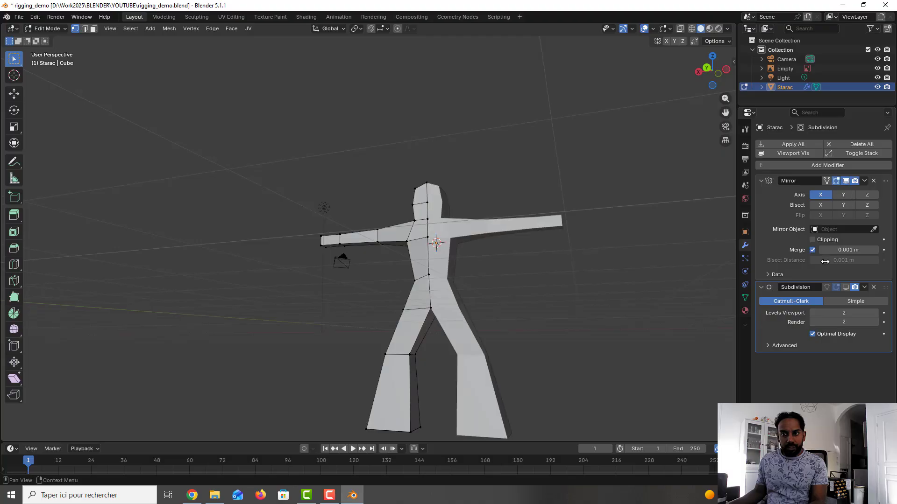
pyautogui.click(845, 287)
pyautogui.moveTo(516, 250); pyautogui.dragTo(470, 284, button='middle')
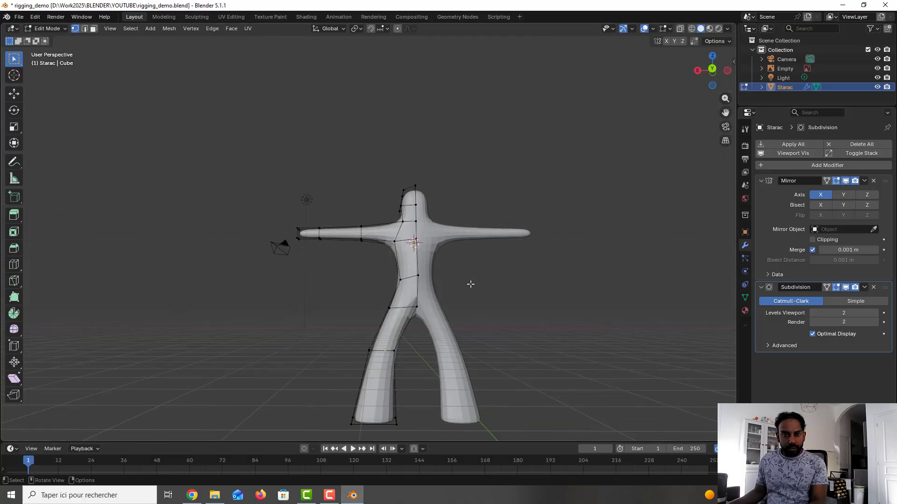
pyautogui.scroll(3, 463, 288)
# Select the centre-seam vertices from head to crotch in X-ray with their coordinates shown, and save the file.
pyautogui.press('n')
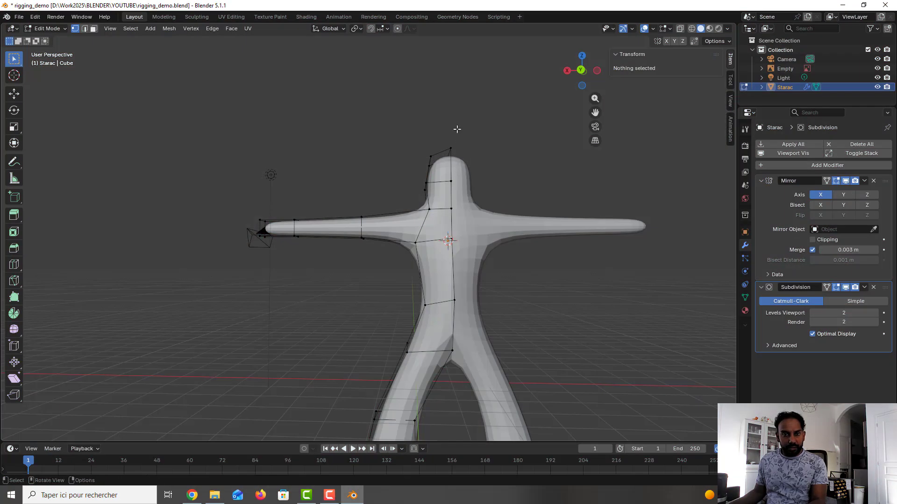
pyautogui.click(679, 30)
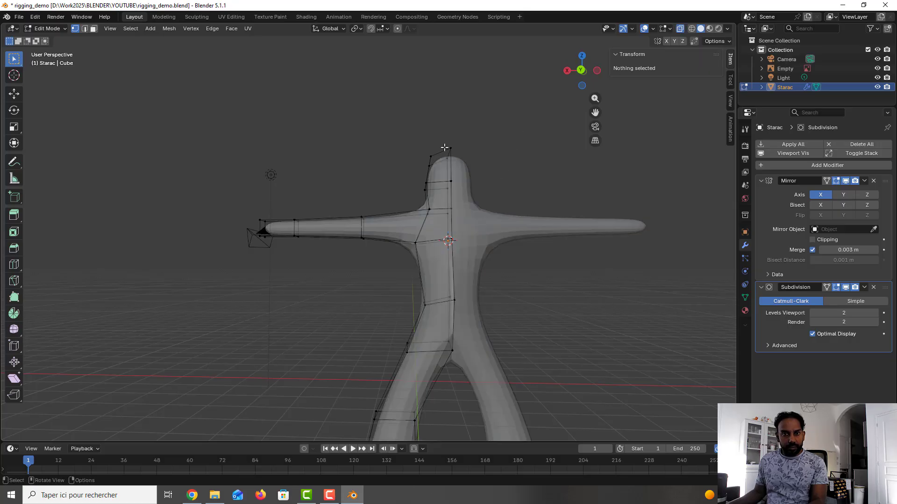
pyautogui.moveTo(443, 147); pyautogui.dragTo(480, 367)
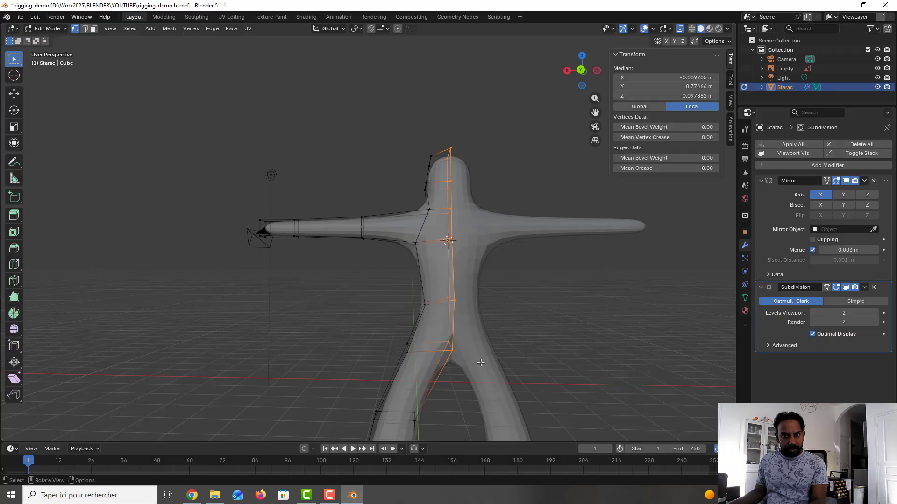
pyautogui.moveTo(479, 363)
pyautogui.mouseDown(button='middle')
pyautogui.moveTo(340, 350)
pyautogui.moveTo(488, 354)
pyautogui.mouseUp(button='middle')
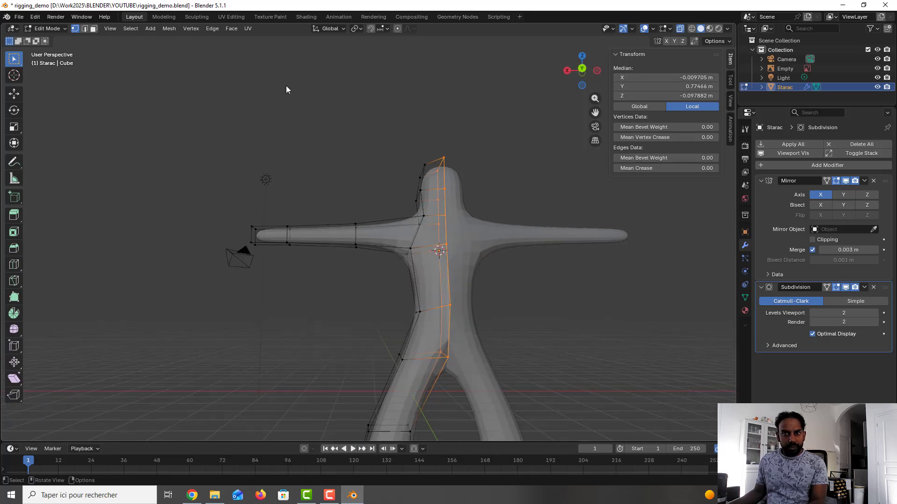
pyautogui.hotkey('ctrl', 's')
# Try to centre the selected seam vertices by setting their median X to 0 m, and undo it.
pyautogui.click(666, 77)
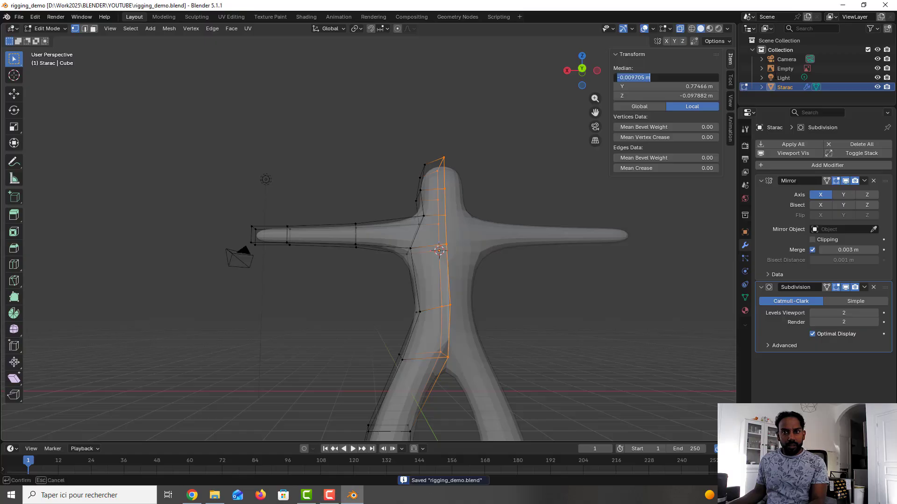
pyautogui.write('0')
pyautogui.press('Return')
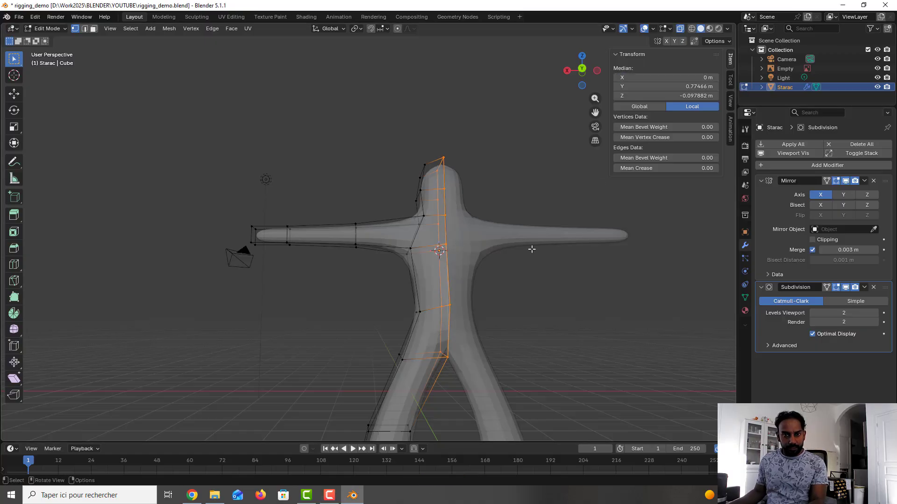
pyautogui.moveTo(532, 249)
pyautogui.mouseDown(button='middle')
pyautogui.moveTo(491, 260)
pyautogui.moveTo(522, 260)
pyautogui.mouseUp(button='middle')
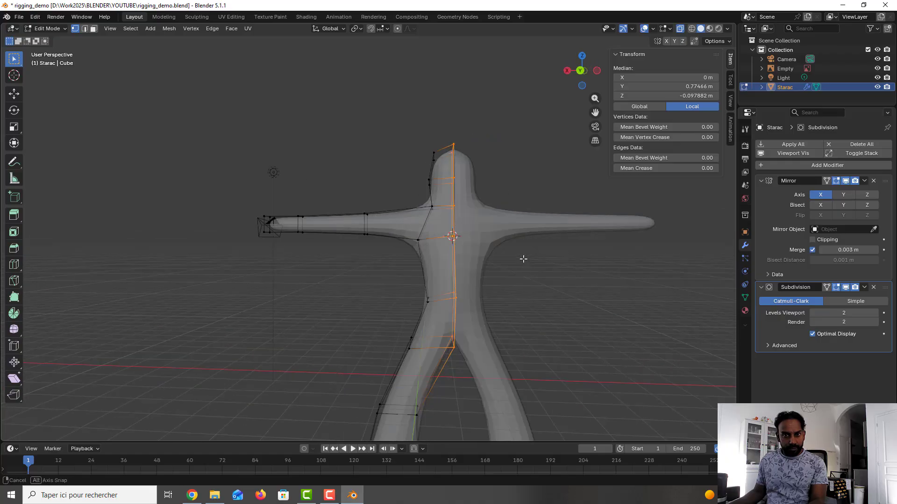
pyautogui.click(35, 17)
pyautogui.click(41, 28)
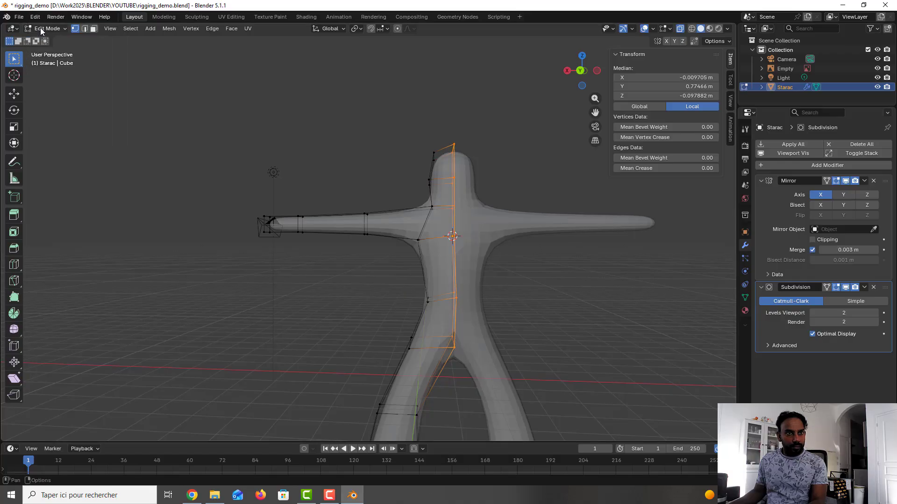
# Move the overlapping seam vertices at the back of the waist inward along Y to about 1.48 m in the right view.
pyautogui.moveTo(552, 164); pyautogui.dragTo(455, 265, button='middle')
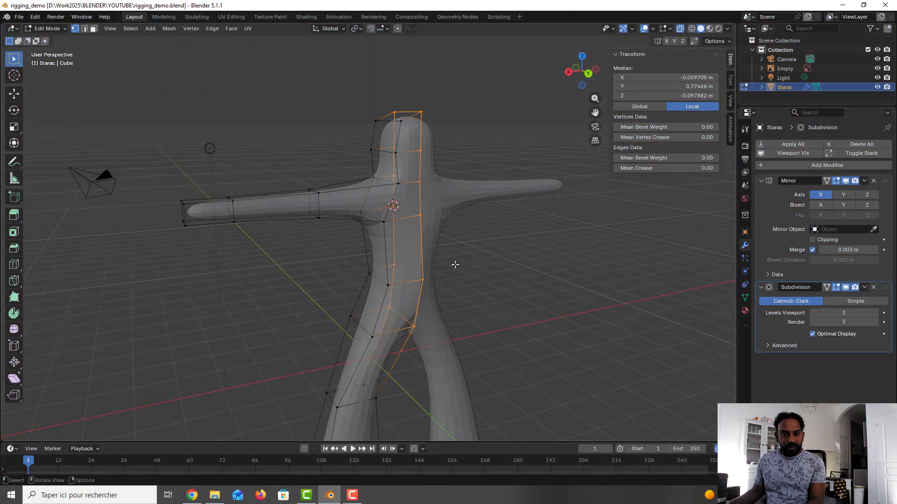
pyautogui.click(424, 282)
pyautogui.scroll(2, 433, 279)
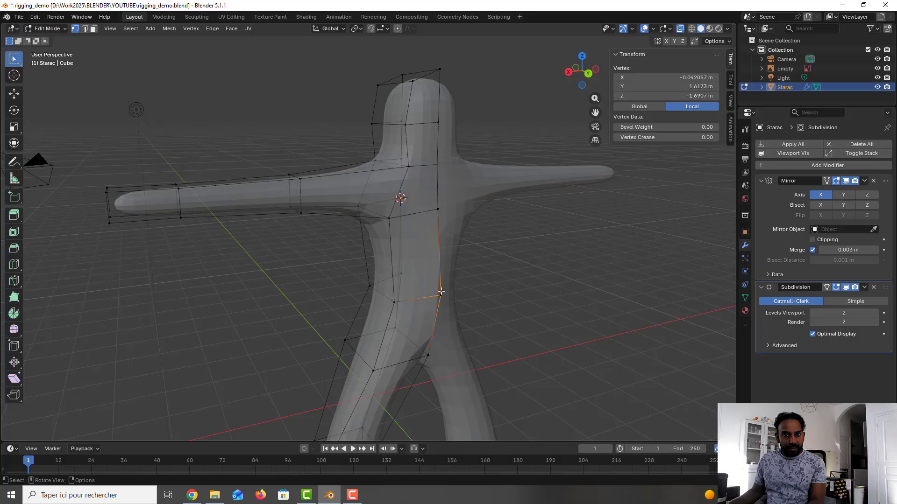
pyautogui.moveTo(460, 293)
pyautogui.mouseDown(button='middle')
pyautogui.moveTo(462, 308)
pyautogui.moveTo(442, 290)
pyautogui.moveTo(454, 305)
pyautogui.moveTo(426, 292)
pyautogui.moveTo(489, 320)
pyautogui.moveTo(448, 307)
pyautogui.moveTo(477, 294)
pyautogui.mouseUp(button='middle')
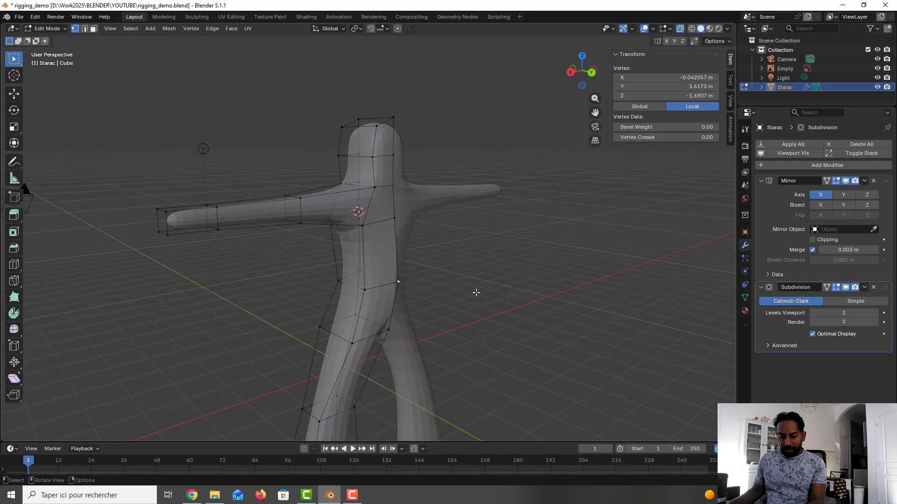
pyautogui.press('KP_3')
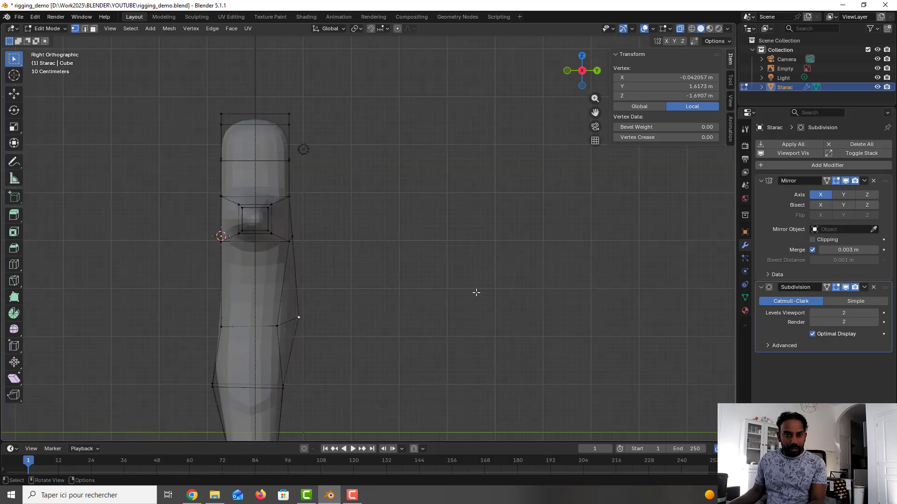
pyautogui.scroll(1, 320, 310)
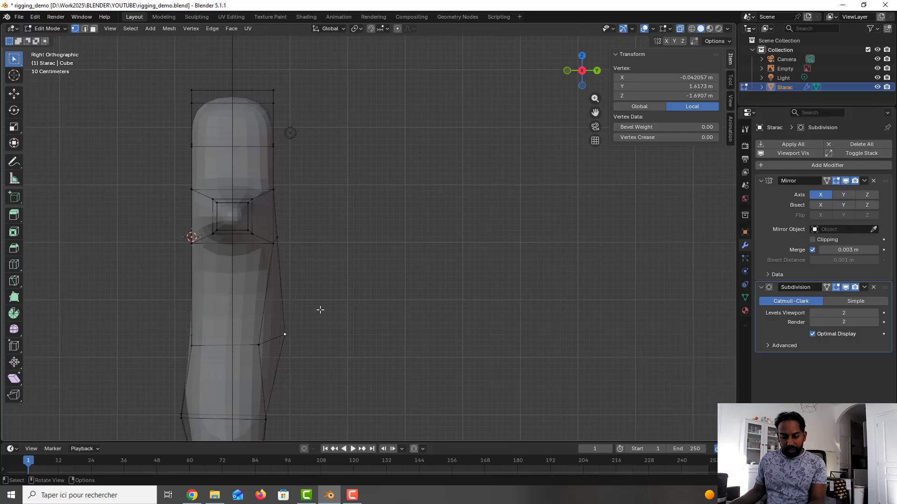
pyautogui.press('g')
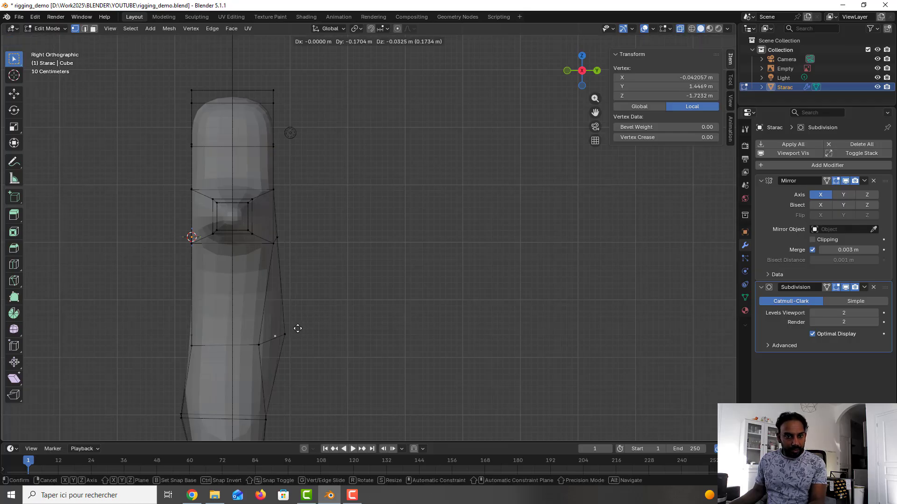
pyautogui.click(304, 327)
pyautogui.moveTo(315, 348); pyautogui.dragTo(271, 315)
pyautogui.press('g')
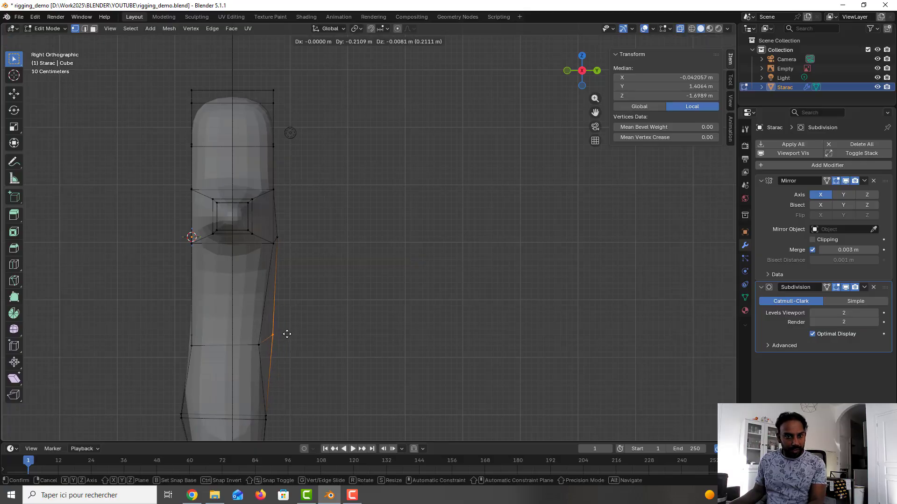
pyautogui.click(290, 335)
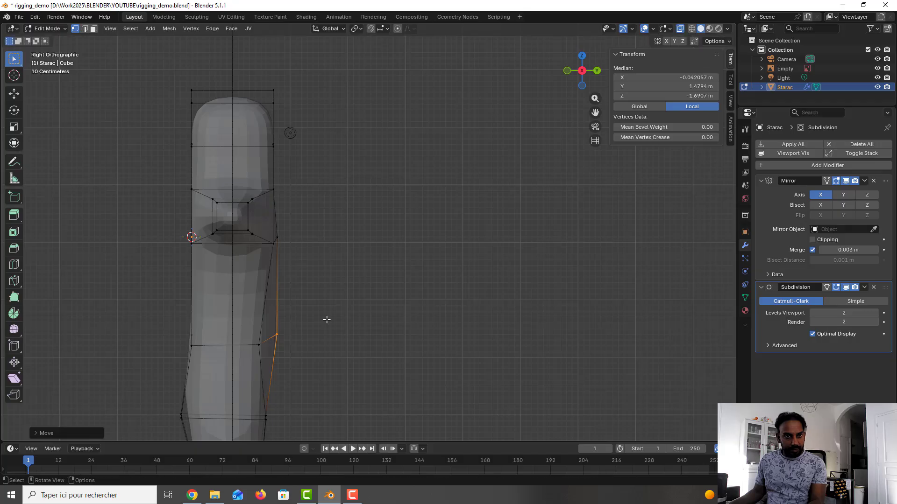
pyautogui.click(364, 308)
# Check the X coordinates of the centre-seam vertices one by one, from the front waist to the head and at the back hip.
pyautogui.moveTo(362, 311); pyautogui.dragTo(430, 323, button='middle')
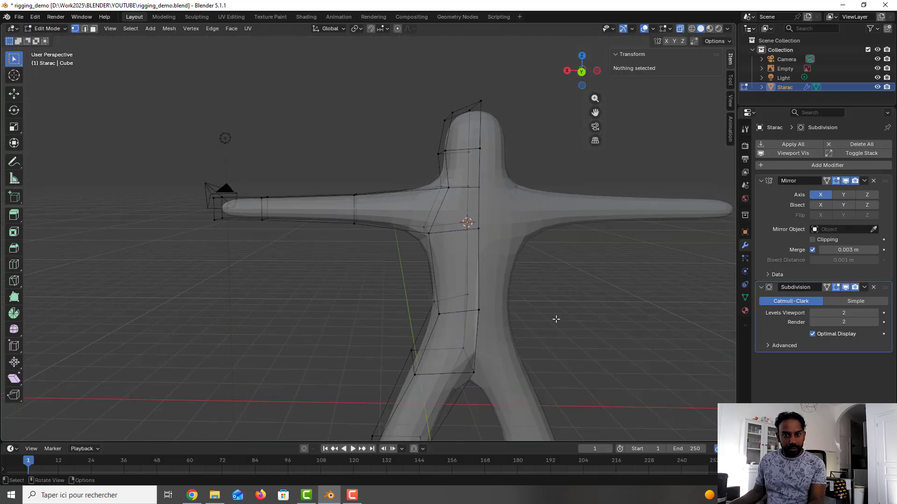
pyautogui.moveTo(446, 291); pyautogui.dragTo(312, 301, button='middle')
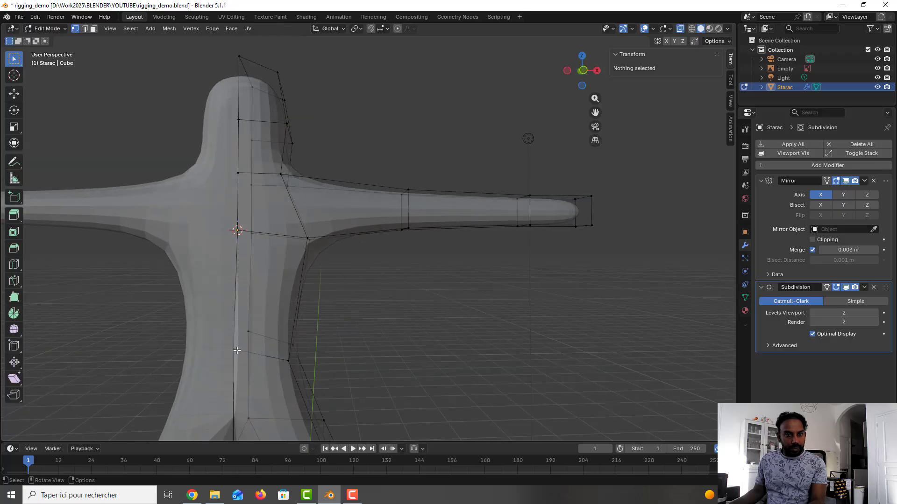
pyautogui.click(242, 345)
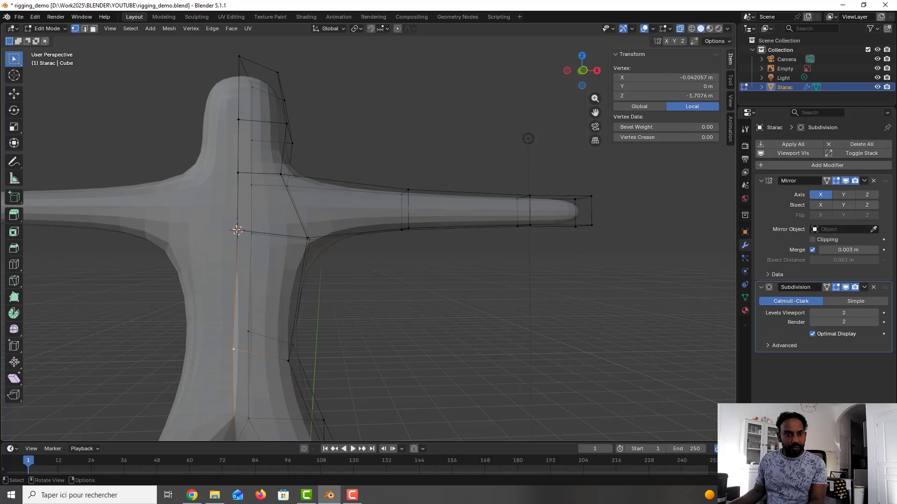
pyautogui.click(237, 230)
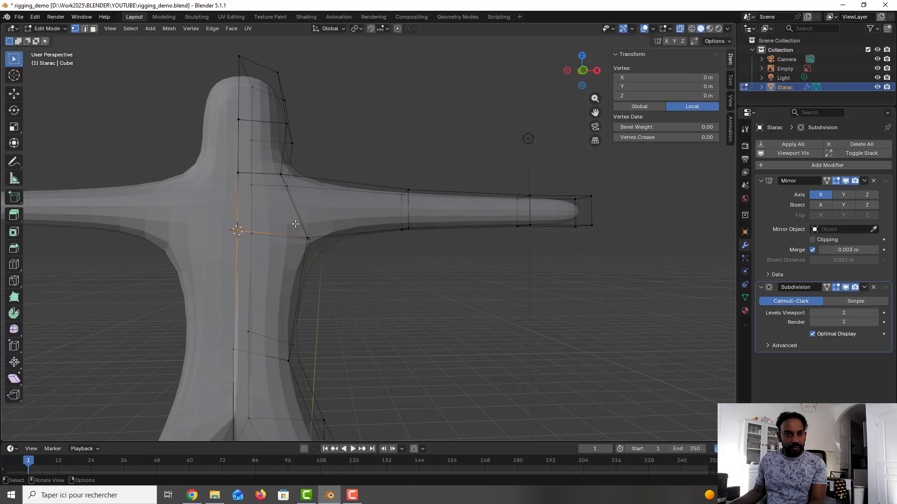
pyautogui.click(238, 173)
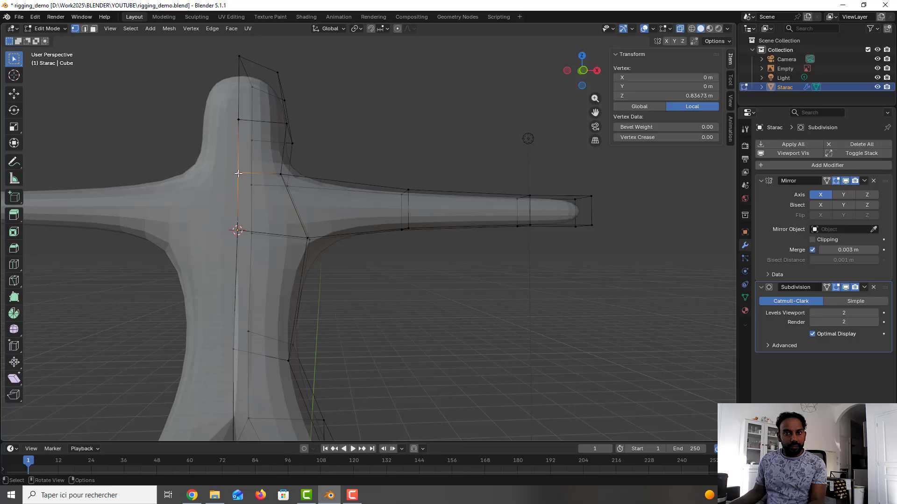
pyautogui.click(239, 121)
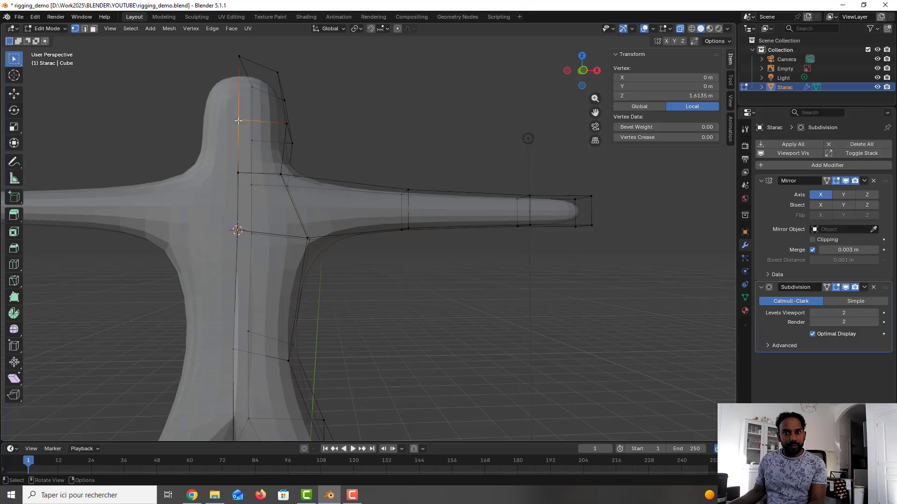
pyautogui.click(247, 417)
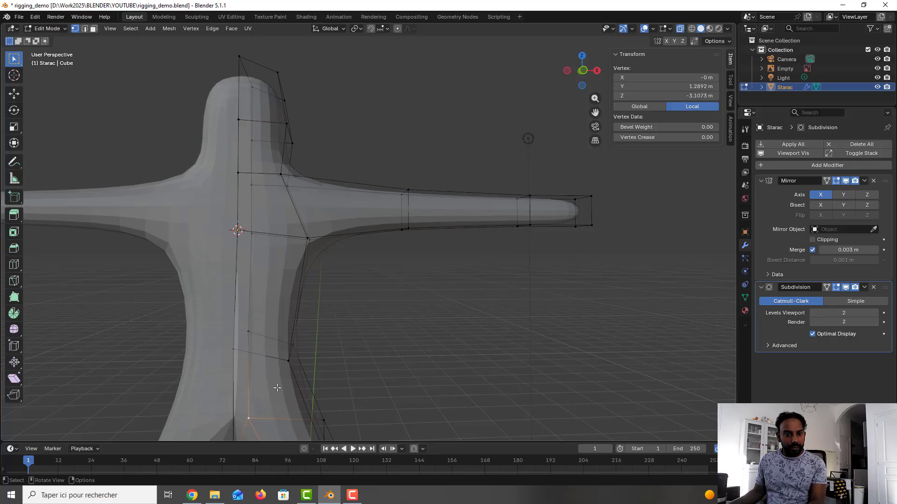
# Set the local Y of the front crotch vertex on the centre seam to 0 m.
pyautogui.keyDown('shift'); pyautogui.moveTo(281, 385); pyautogui.dragTo(299, 282, button='middle'); pyautogui.keyUp('shift')
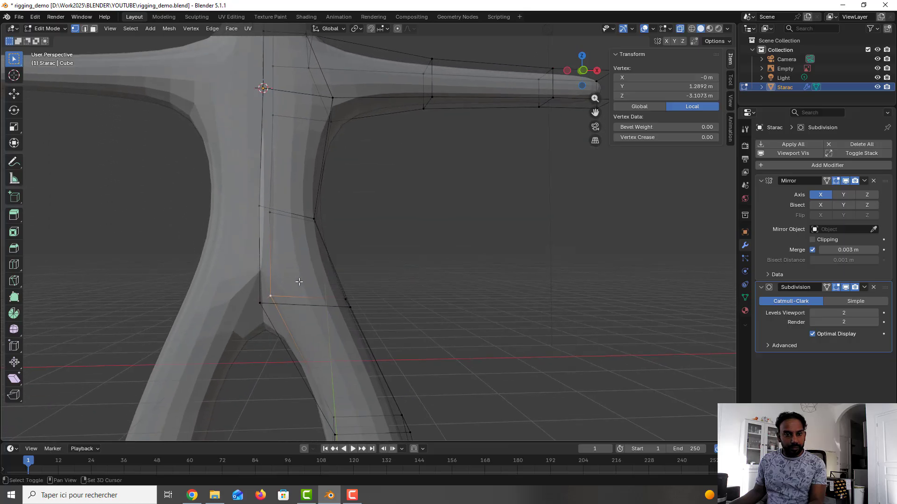
pyautogui.click(263, 304)
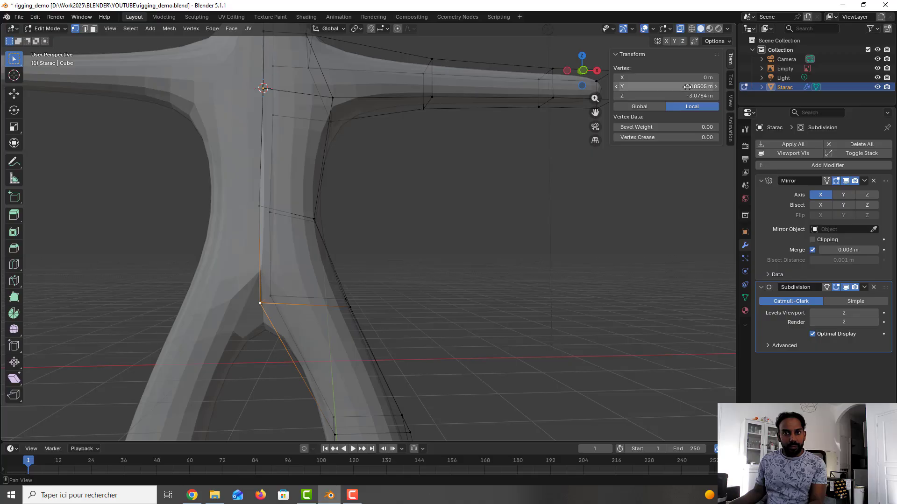
pyautogui.click(686, 85)
pyautogui.write('0')
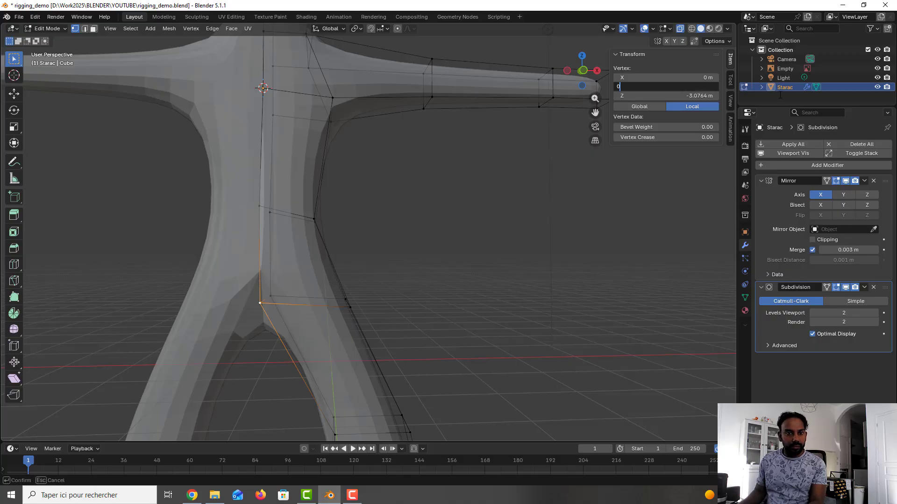
pyautogui.press('Return')
pyautogui.click(416, 282)
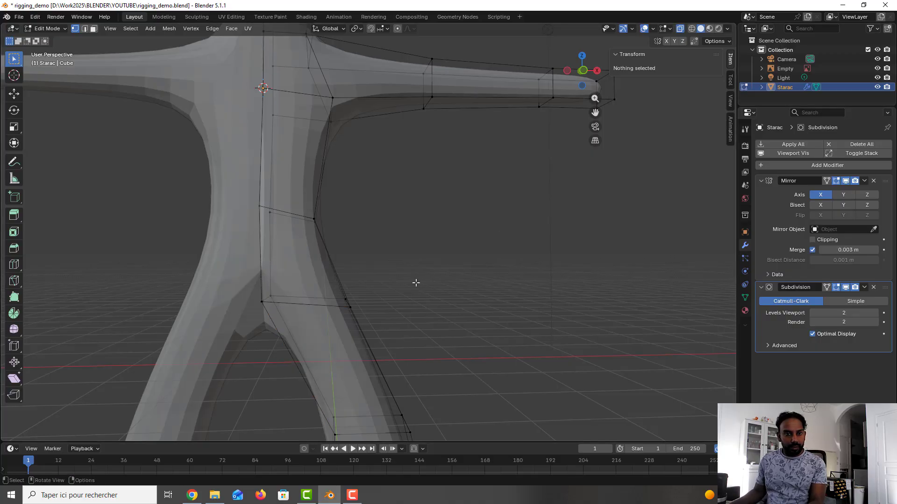
# Set the local X of the seam vertex at the back of the waist to 0 m.
pyautogui.scroll(-6, 416, 282)
pyautogui.moveTo(414, 282); pyautogui.dragTo(310, 296, button='middle')
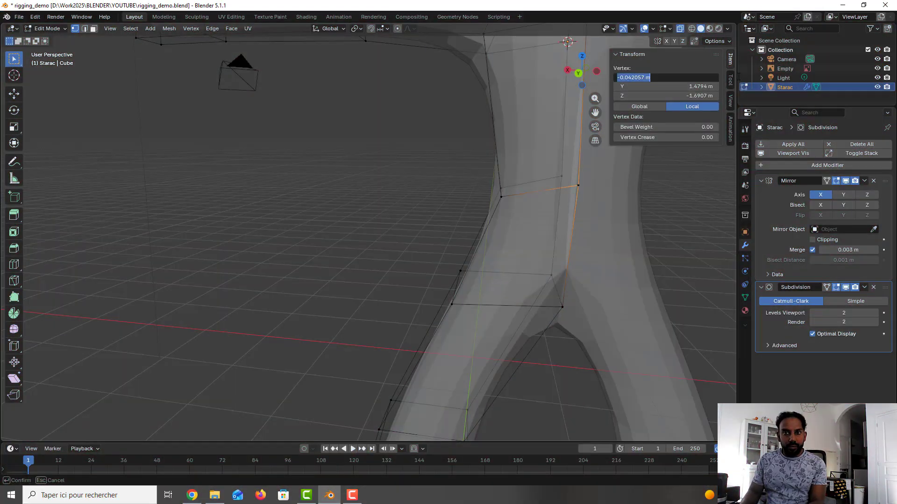
pyautogui.write('0')
pyautogui.press('Return')
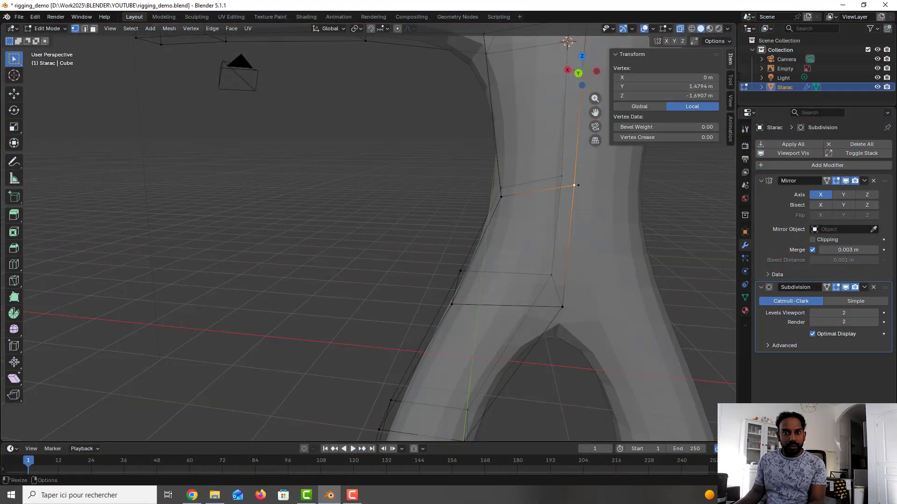
pyautogui.click(644, 206)
# Set the local X of the seam vertex at the front of the waist to 0 m.
pyautogui.moveTo(644, 206); pyautogui.dragTo(569, 211, button='middle')
pyautogui.scroll(-6, 569, 211)
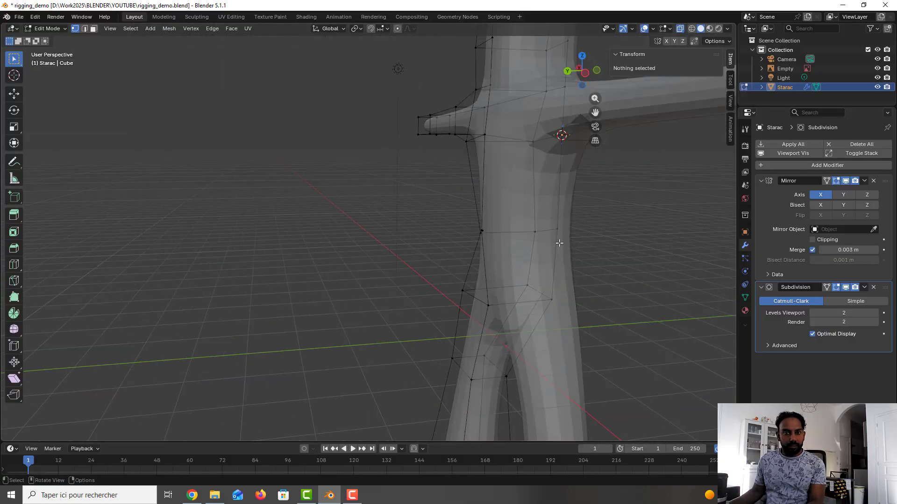
pyautogui.scroll(-4, 559, 243)
pyautogui.moveTo(540, 244); pyautogui.dragTo(418, 236, button='middle')
pyautogui.scroll(6, 344, 235)
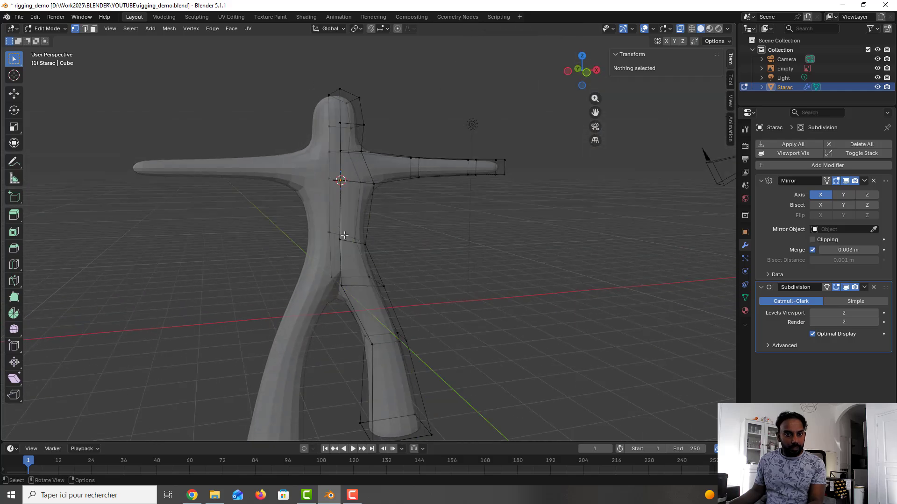
pyautogui.click(324, 243)
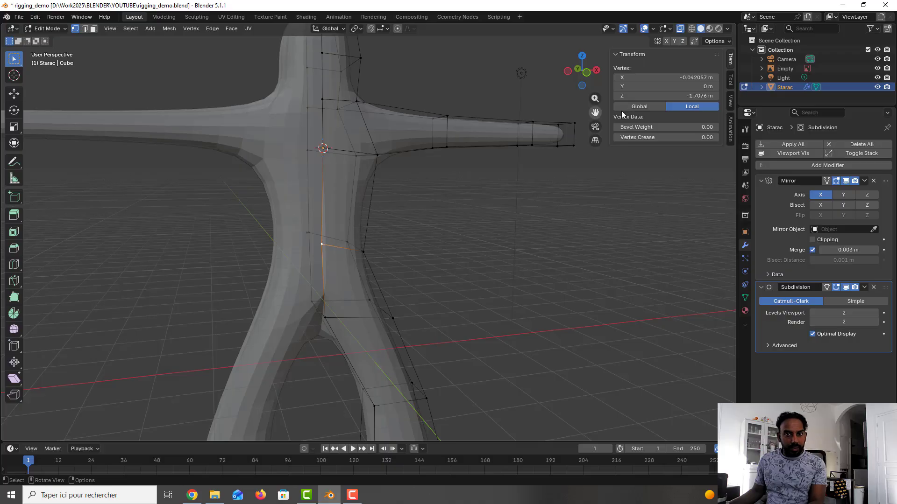
pyautogui.click(694, 83)
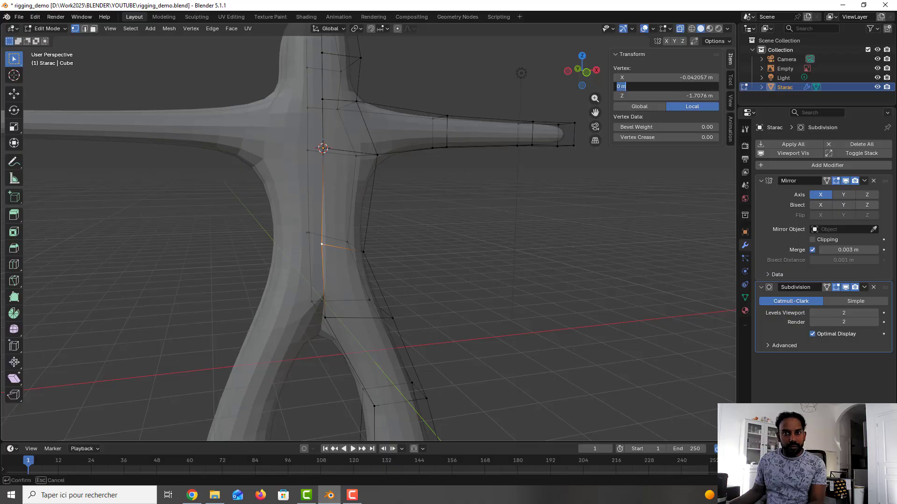
pyautogui.press('Return')
pyautogui.click(696, 77)
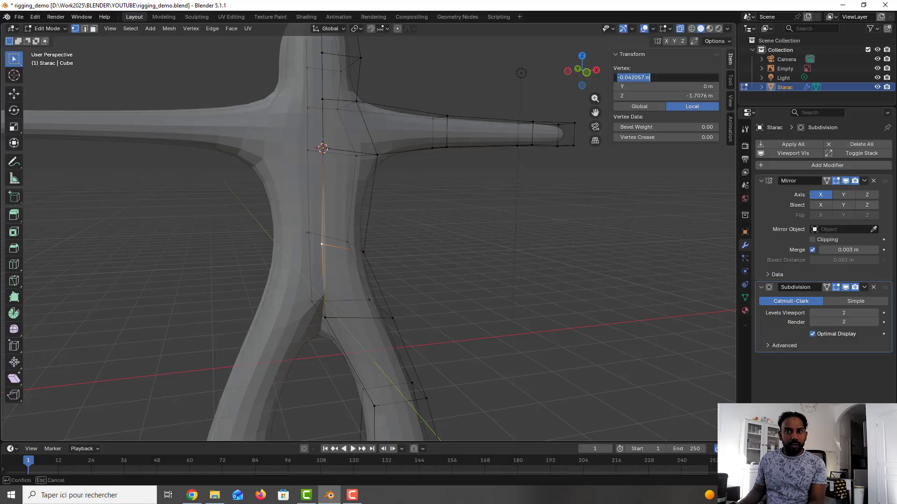
pyautogui.write('0')
pyautogui.press('Return')
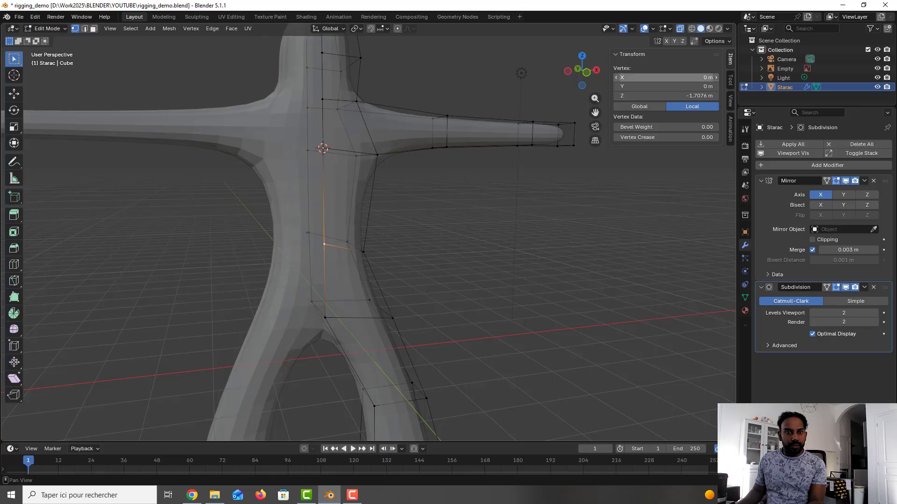
# Deselect the waist seam vertex and save the file.
pyautogui.click(472, 251)
pyautogui.scroll(-4, 473, 251)
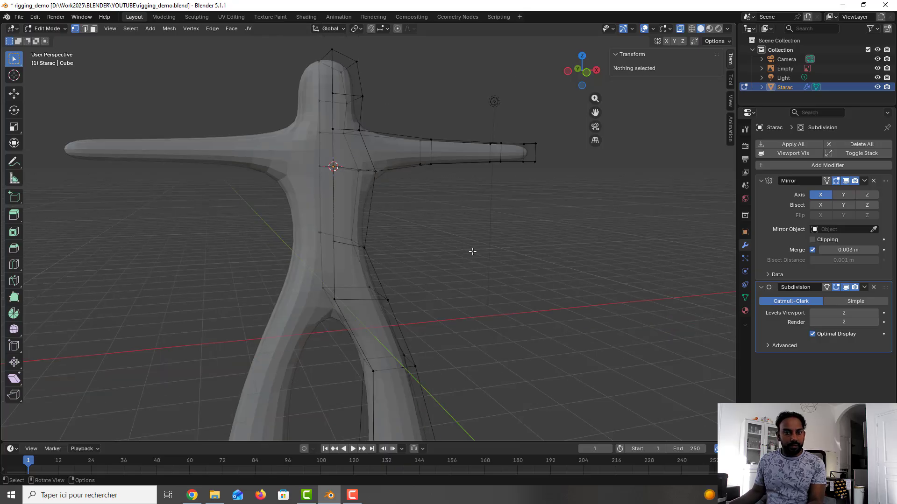
pyautogui.moveTo(405, 270); pyautogui.dragTo(350, 169, button='middle')
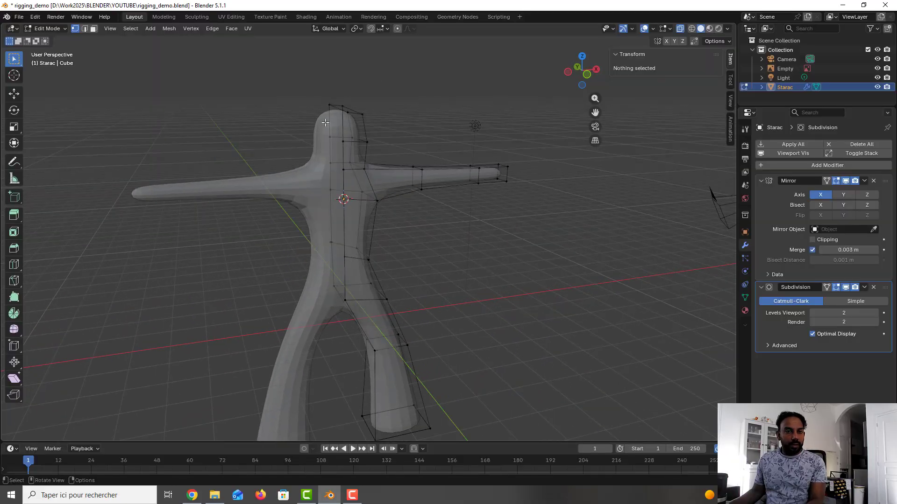
pyautogui.hotkey('ctrl', 's')
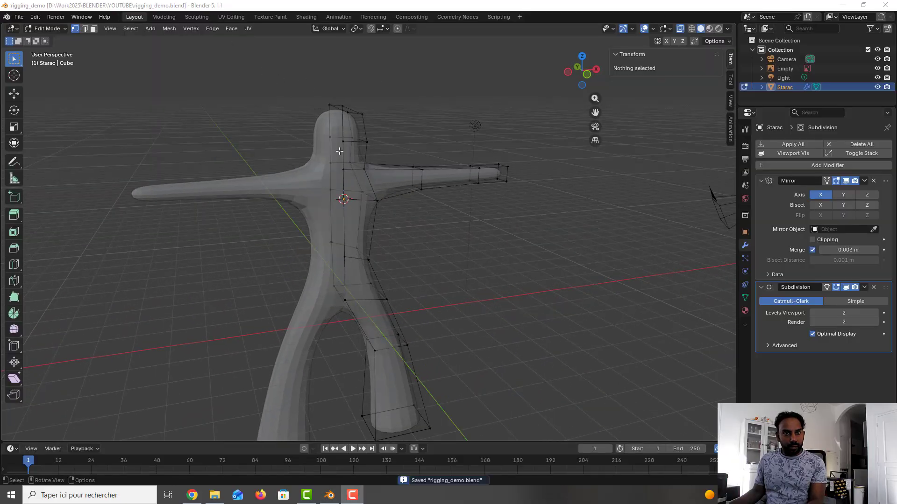
# Move the centre-seam vertex on the chest, at the figure's origin, forward along the global Y axis.
pyautogui.moveTo(374, 195); pyautogui.dragTo(406, 194, button='middle')
pyautogui.scroll(5, 420, 199)
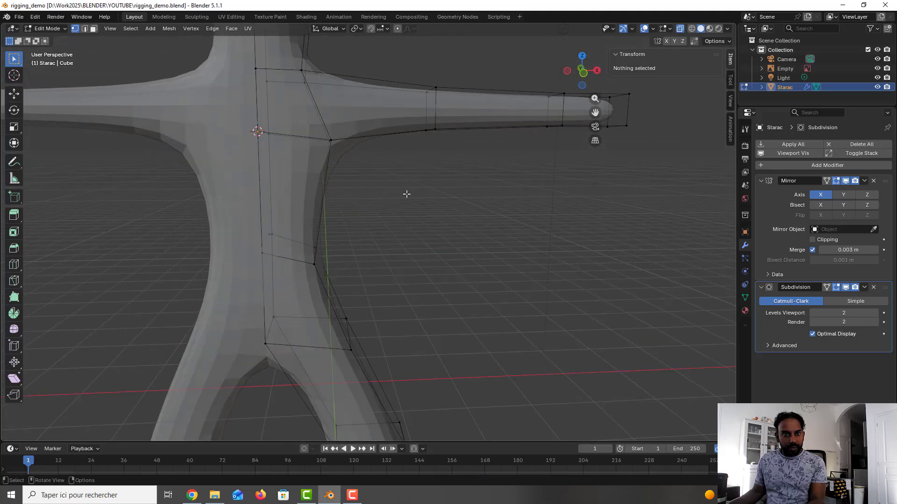
pyautogui.click(258, 131)
pyautogui.moveTo(327, 165); pyautogui.dragTo(363, 163, button='middle')
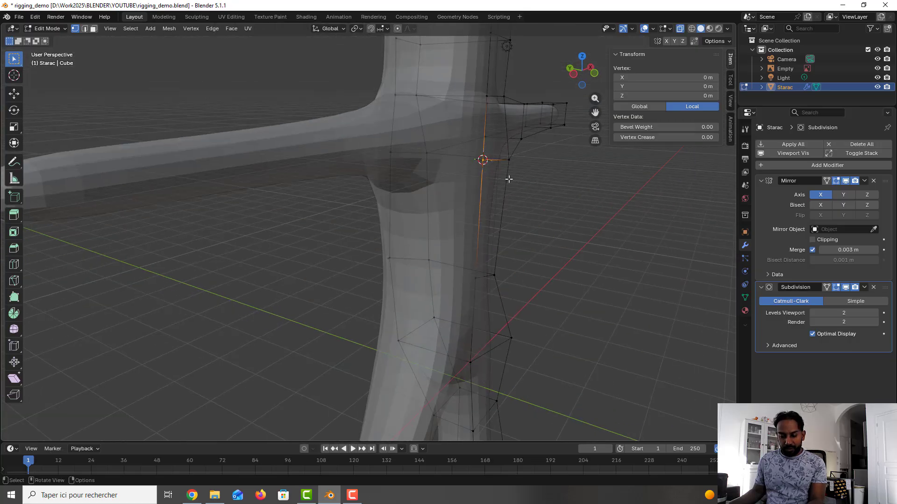
pyautogui.press('g')
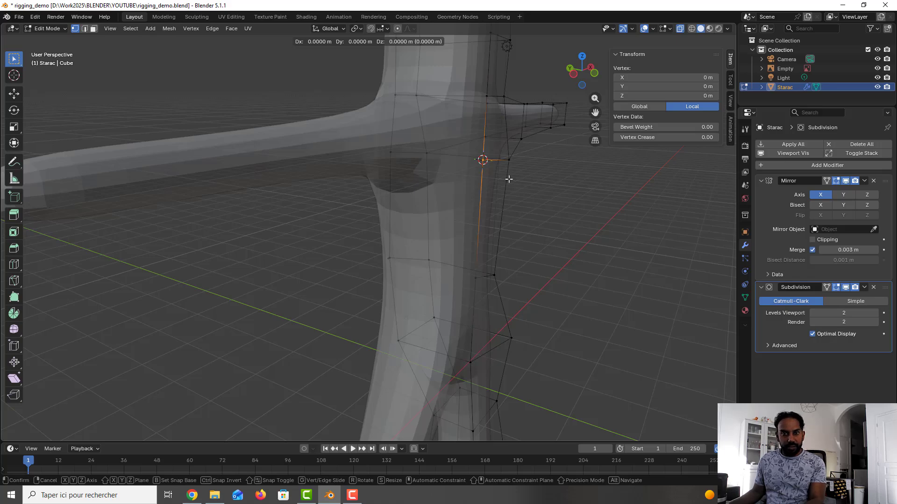
pyautogui.press('y')
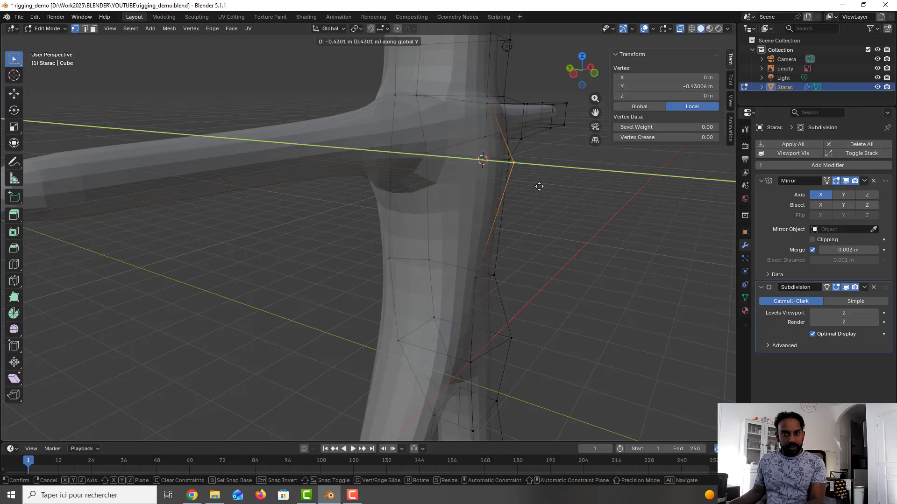
pyautogui.click(531, 182)
pyautogui.click(534, 201)
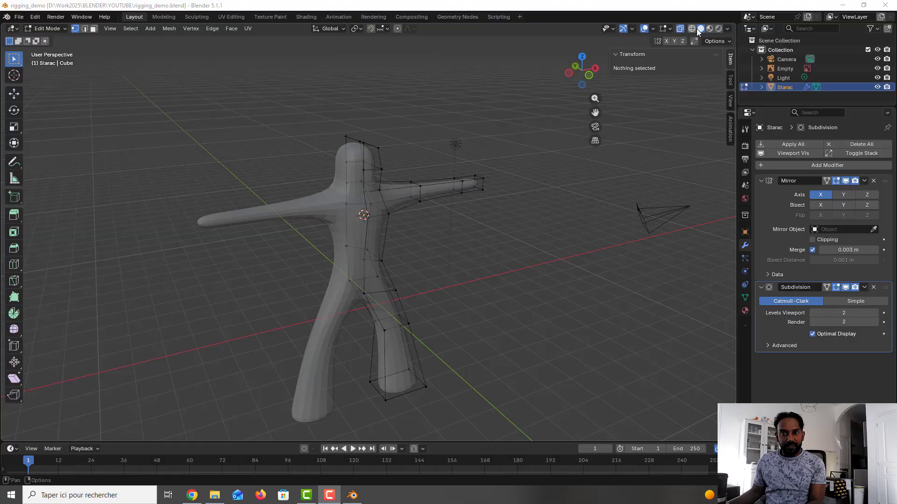
# Turn off X-ray in solid shading, and show the figure in wireframe from the front against the reference image.
pyautogui.click(680, 30)
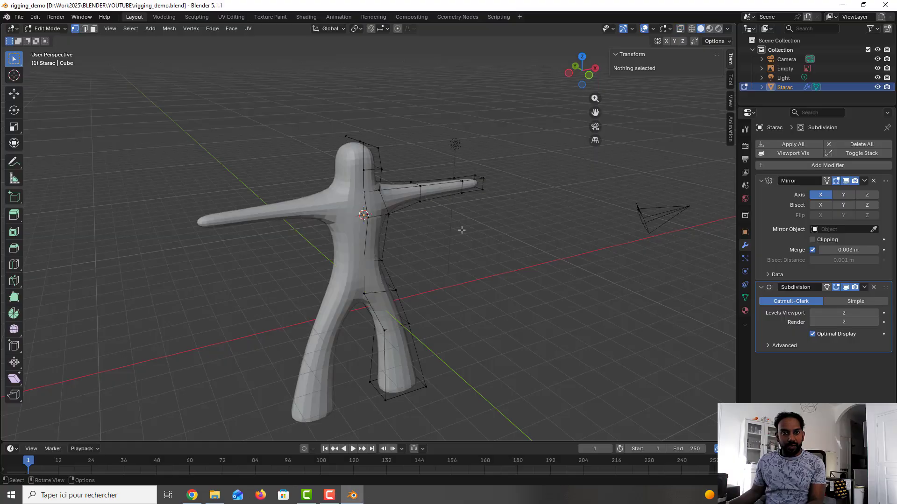
pyautogui.moveTo(447, 237)
pyautogui.mouseDown(button='middle')
pyautogui.moveTo(437, 236)
pyautogui.moveTo(448, 232)
pyautogui.moveTo(440, 228)
pyautogui.mouseUp(button='middle')
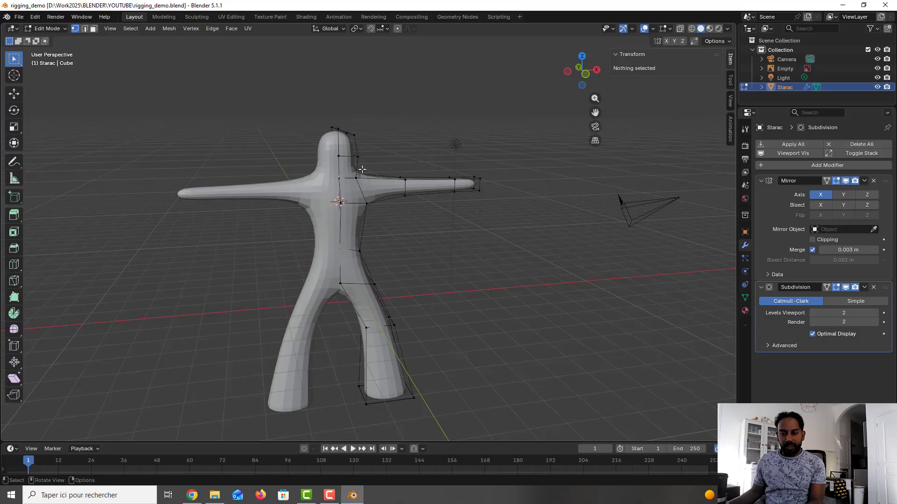
pyautogui.press('KP_1')
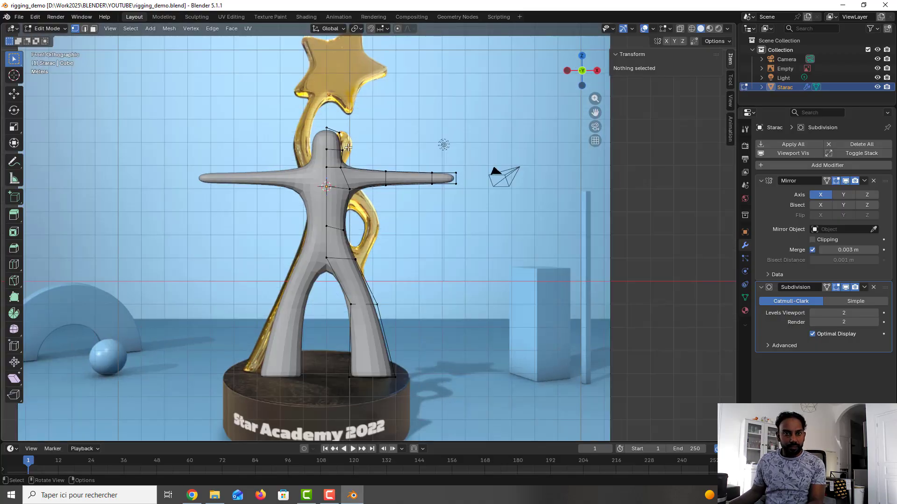
pyautogui.click(692, 28)
pyautogui.scroll(3, 331, 153)
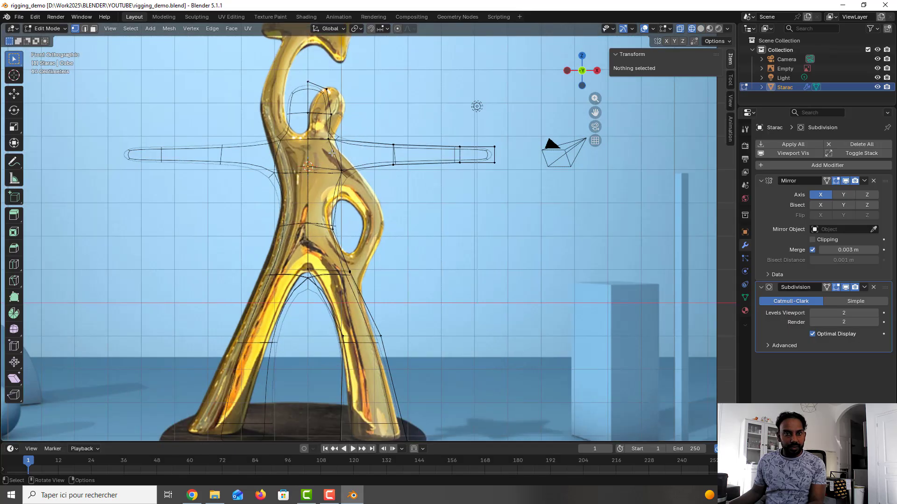
pyautogui.keyDown('shift'); pyautogui.moveTo(331, 153); pyautogui.dragTo(339, 209, button='middle'); pyautogui.keyUp('shift')
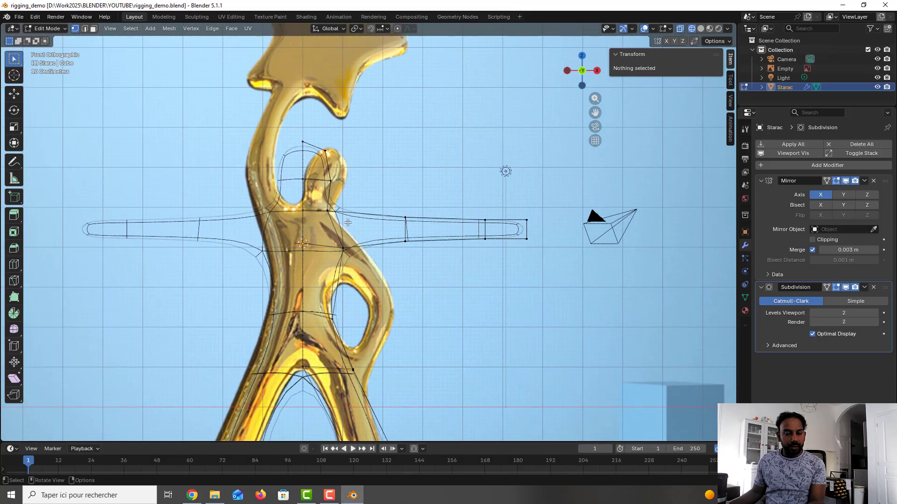
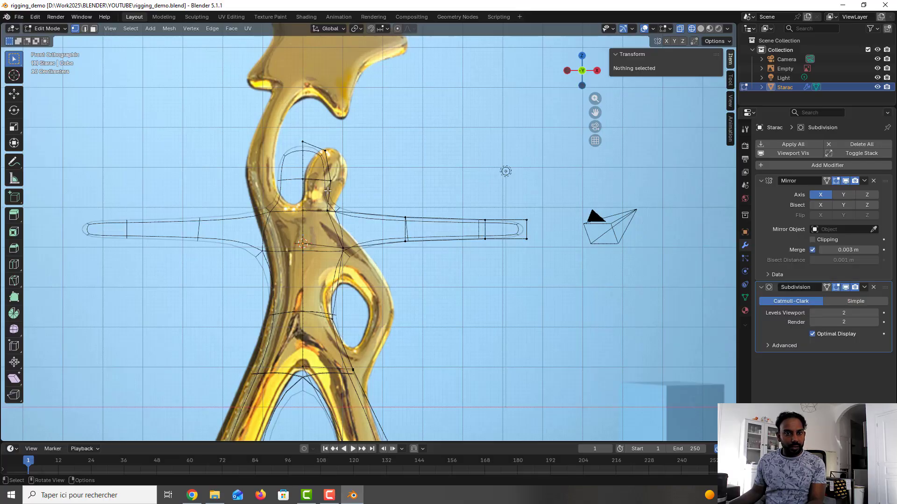
# Add a single loop cut around the neck and slide it down close to the shoulders.
pyautogui.hotkey('ctrl', 'r')
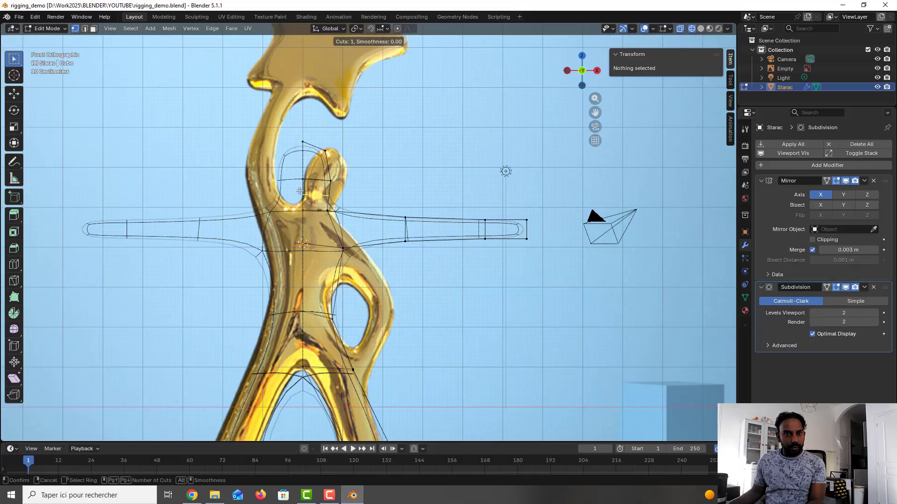
pyautogui.click(299, 191)
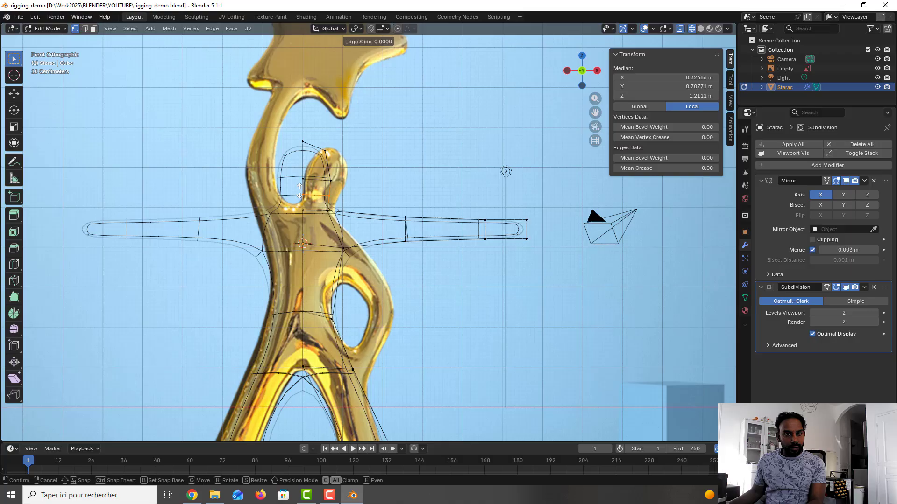
pyautogui.click(323, 202)
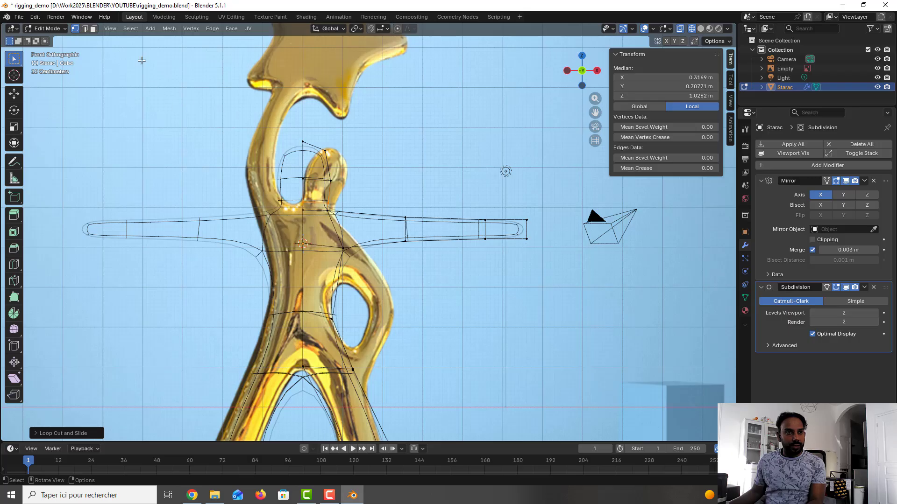
# Turn off the Subdivision modifier's viewport display and move the outer neck-loop vertices about 0.235 m inward along global X.
pyautogui.click(846, 287)
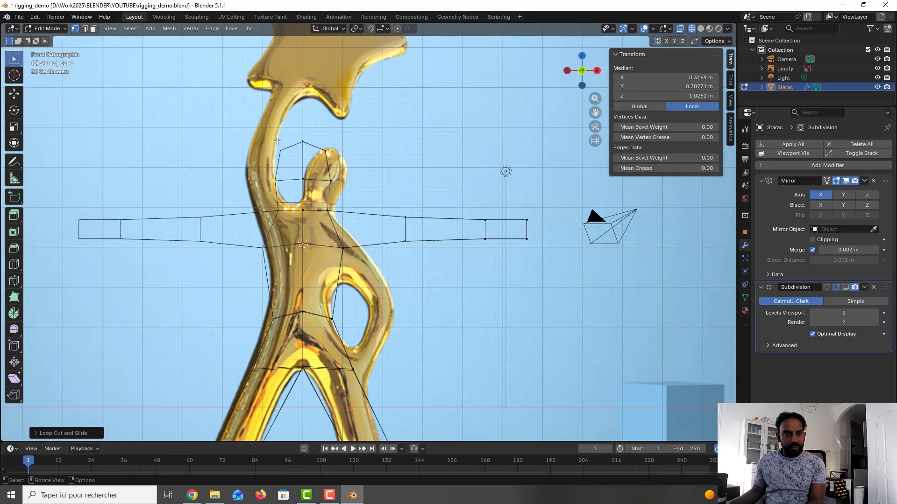
pyautogui.click(336, 206)
pyautogui.scroll(1, 337, 206)
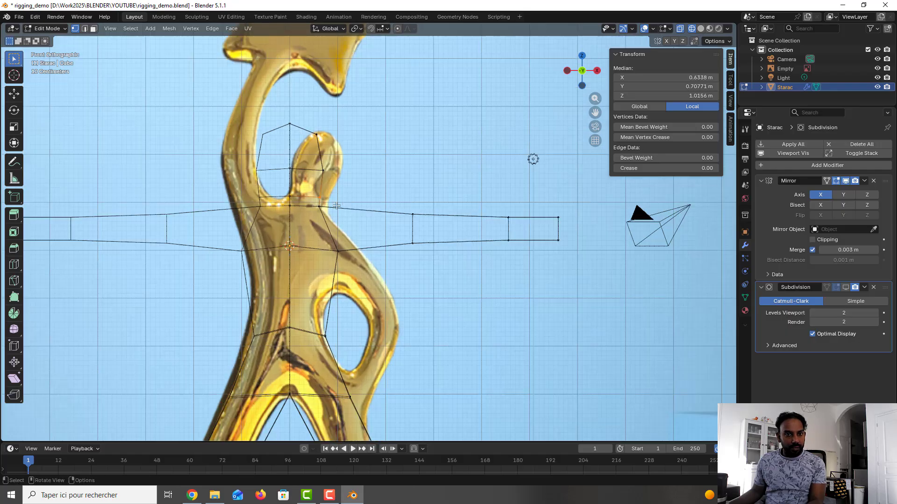
pyautogui.scroll(-1, 336, 206)
pyautogui.scroll(2, 349, 198)
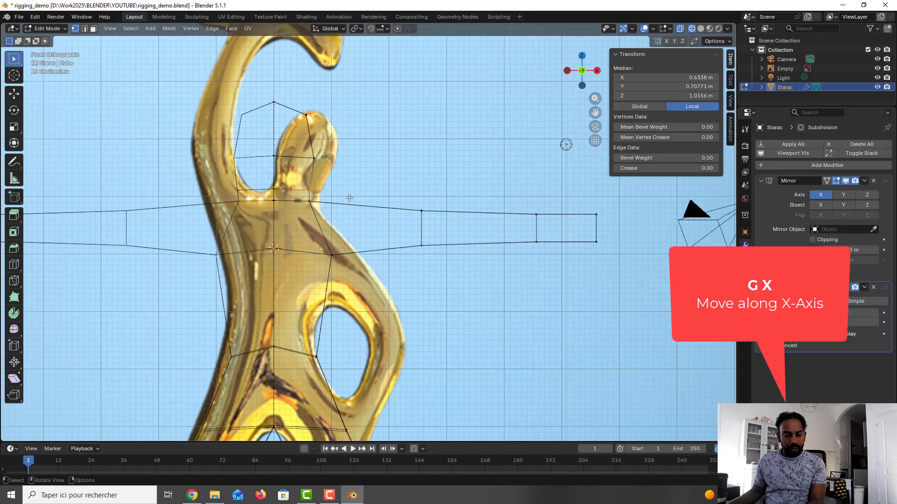
pyautogui.press('g')
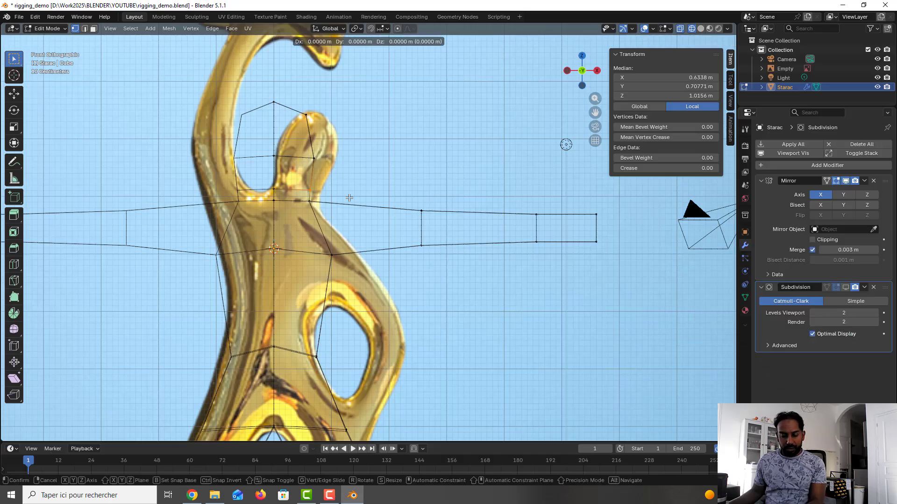
pyautogui.press('x')
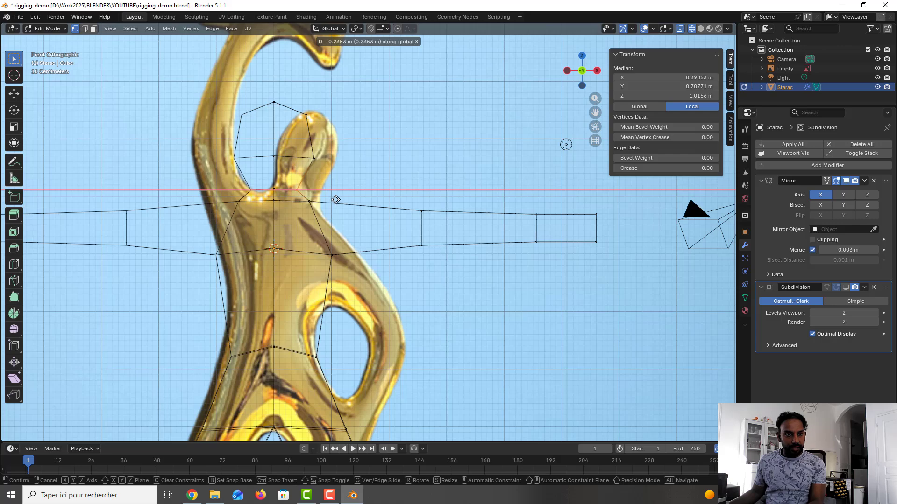
pyautogui.click(335, 200)
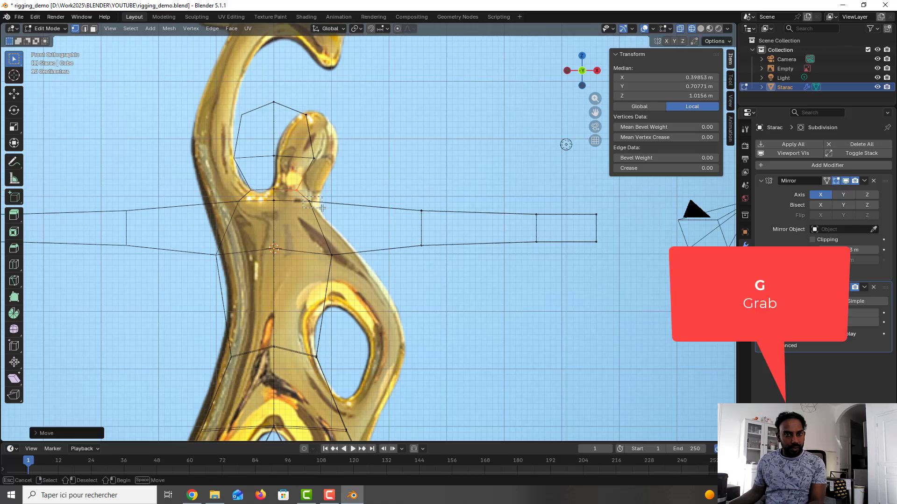
# Move the shoulder vertices beside the neck outward to a median of about X 0.726 m, Z 0.806 m, and save the file.
pyautogui.click(321, 208)
pyautogui.press('g')
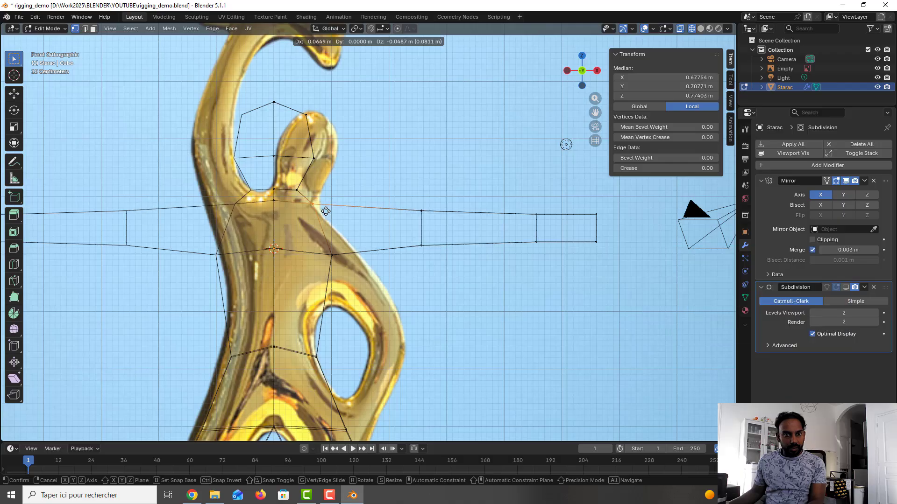
pyautogui.click(330, 209)
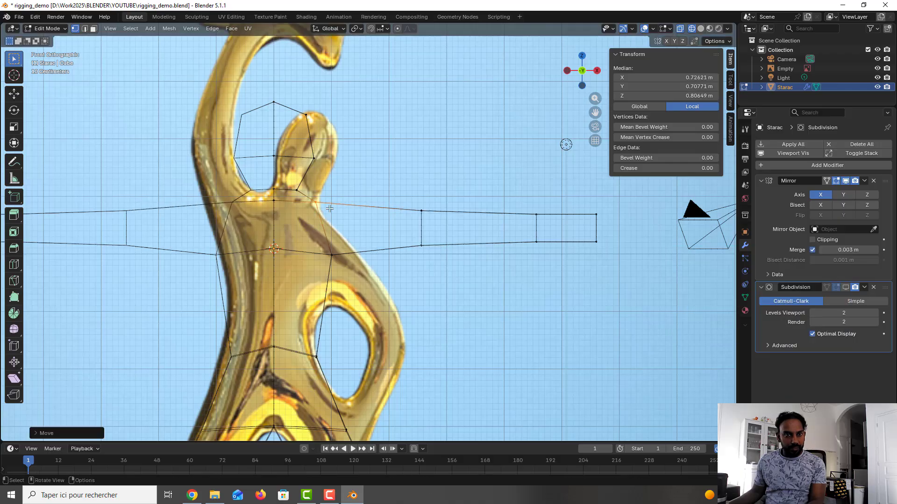
pyautogui.click(348, 192)
pyautogui.scroll(-2, 347, 187)
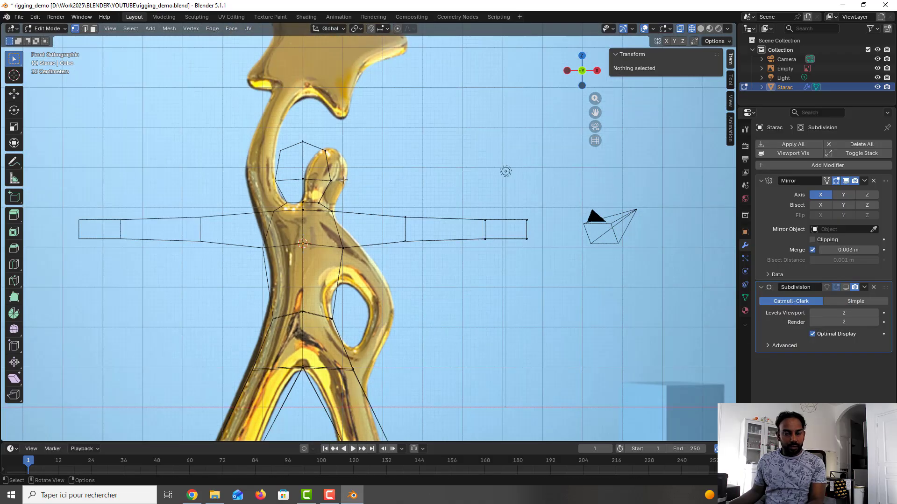
pyautogui.hotkey('ctrl', 's')
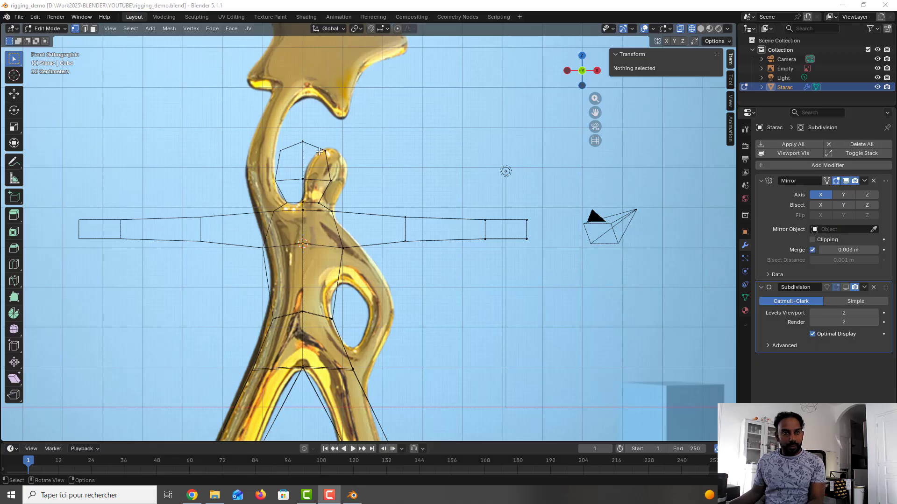
# Show the whole figure in Object Mode with viewport subdivision on and solid shading, and save the file.
pyautogui.moveTo(326, 162); pyautogui.dragTo(341, 187, button='middle')
pyautogui.press('Tab')
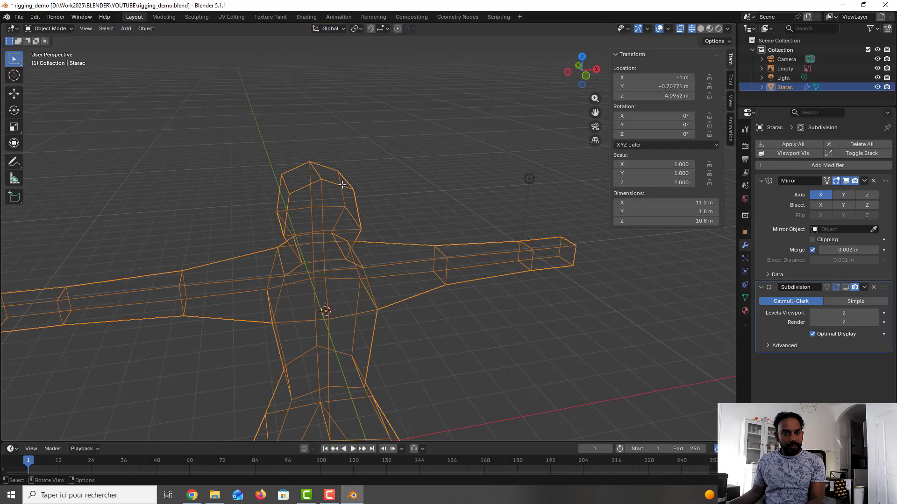
pyautogui.scroll(1, 343, 188)
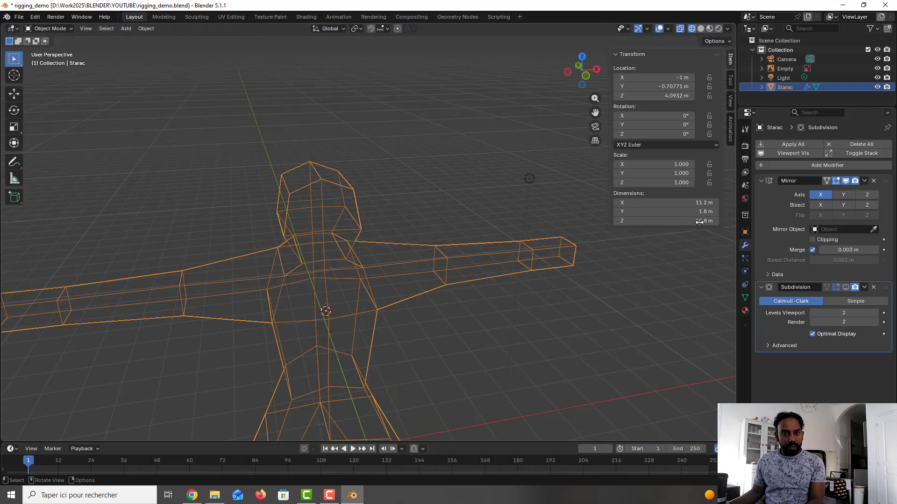
pyautogui.click(844, 288)
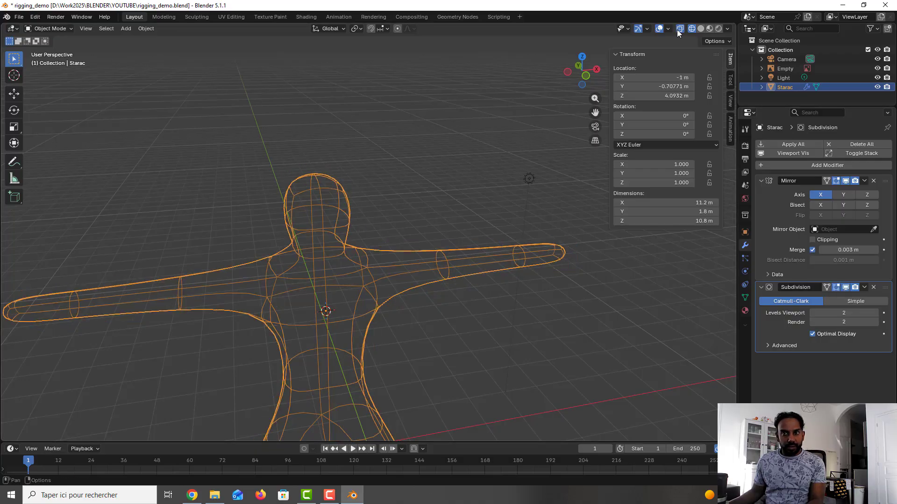
pyautogui.click(700, 29)
pyautogui.scroll(-4, 439, 231)
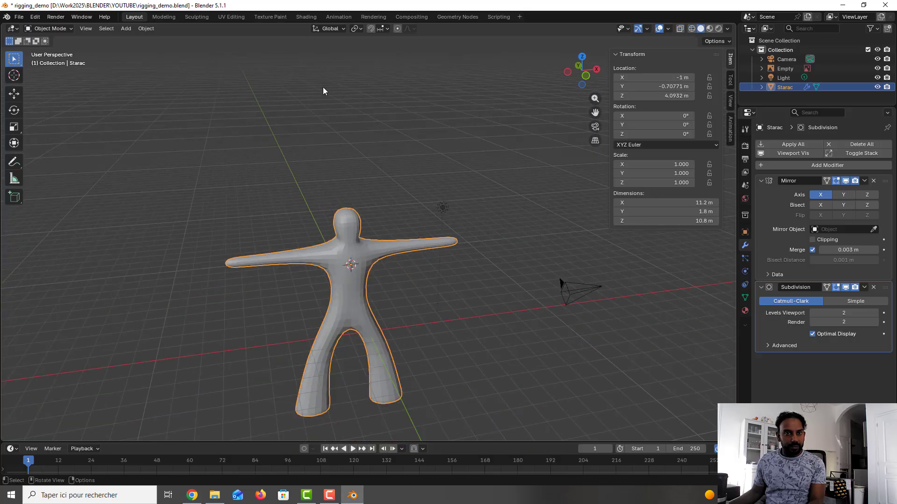
pyautogui.scroll(4, 323, 86)
pyautogui.hotkey('ctrl', 's')
# In Edit Mode, move the front centre vertex of the neck loop about 0.23 m back along global Y.
pyautogui.moveTo(329, 233); pyautogui.dragTo(358, 231, button='middle')
pyautogui.press('Tab')
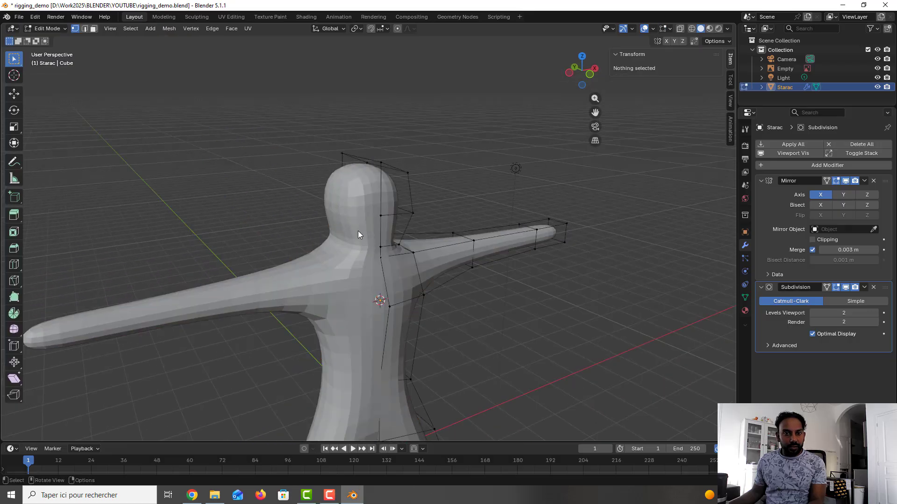
pyautogui.click(380, 247)
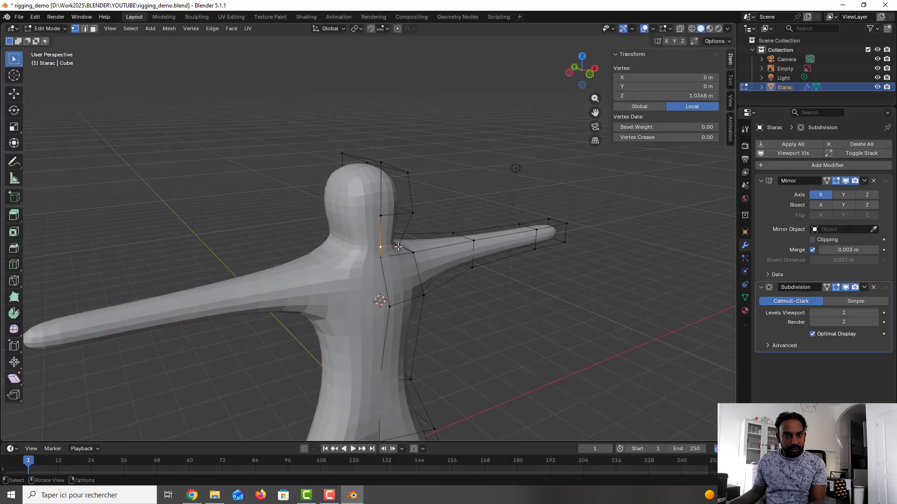
pyautogui.moveTo(394, 249); pyautogui.dragTo(434, 250, button='middle')
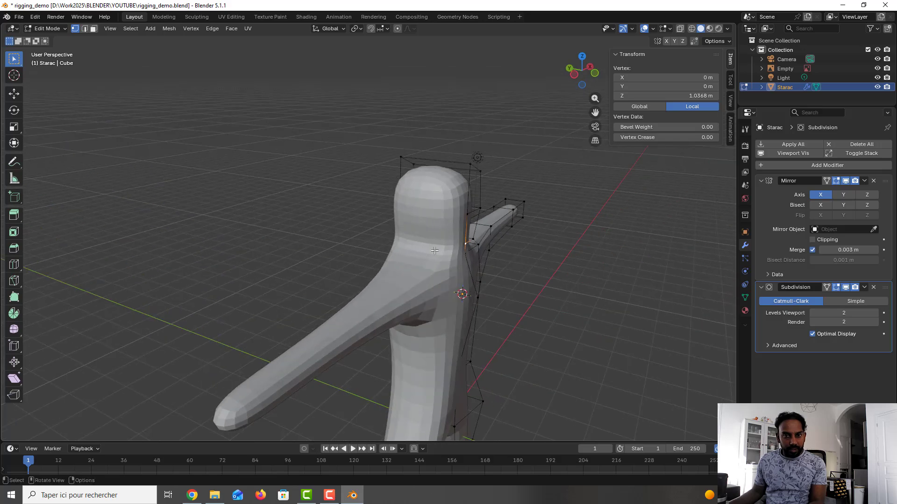
pyautogui.press('g')
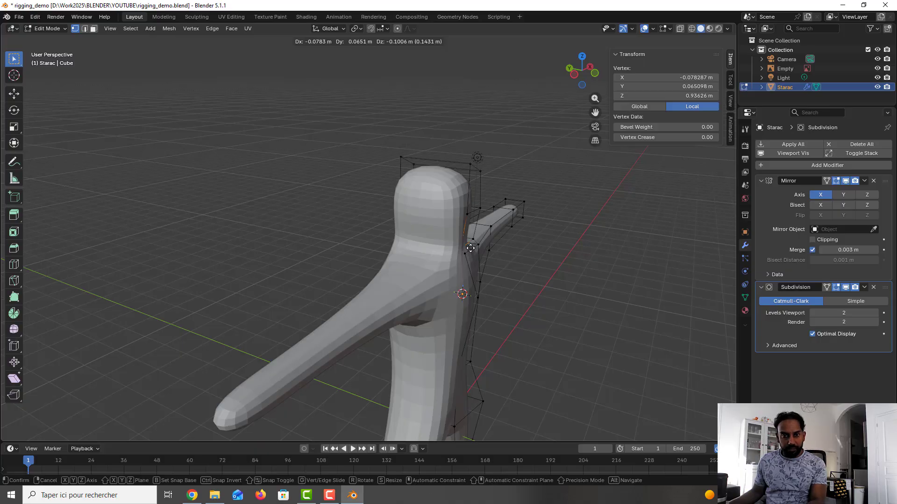
pyautogui.press('y')
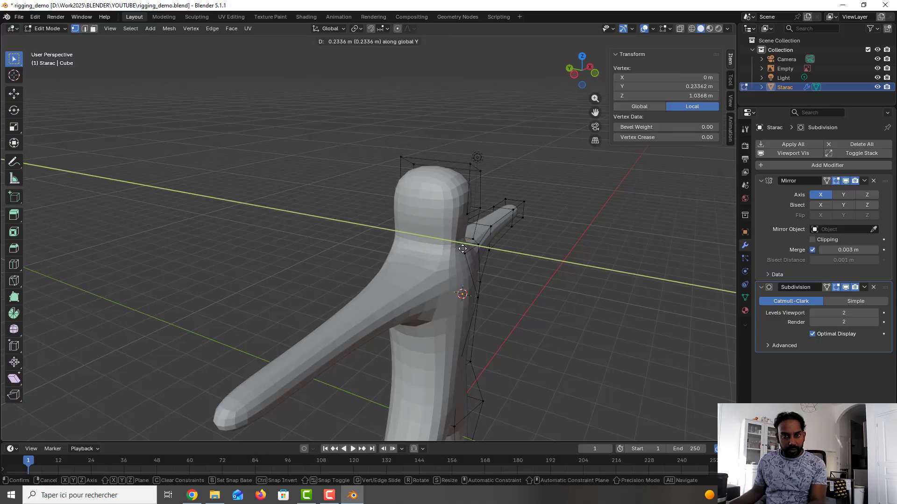
pyautogui.click(473, 245)
# Move the outer front vertex of the neck loop back along global Y to set the neck in from the head.
pyautogui.moveTo(476, 245); pyautogui.dragTo(220, 237, button='middle')
pyautogui.click(247, 227)
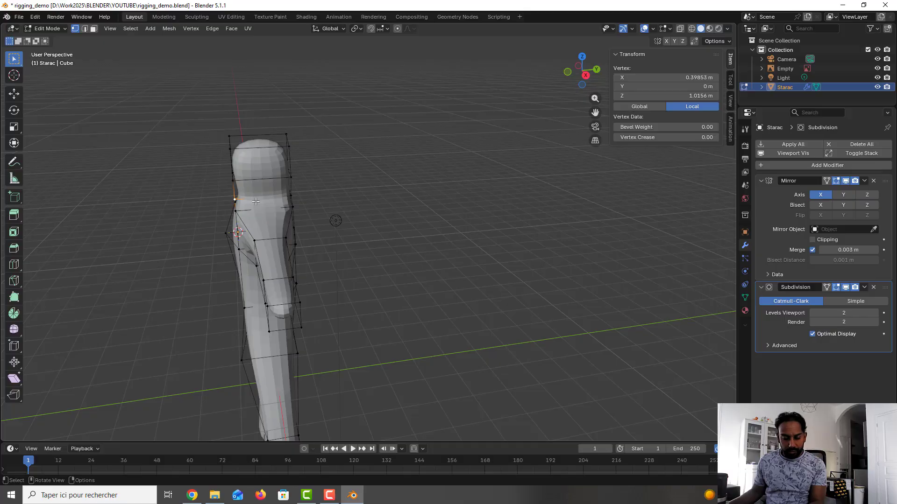
pyautogui.press('g')
pyautogui.press('y')
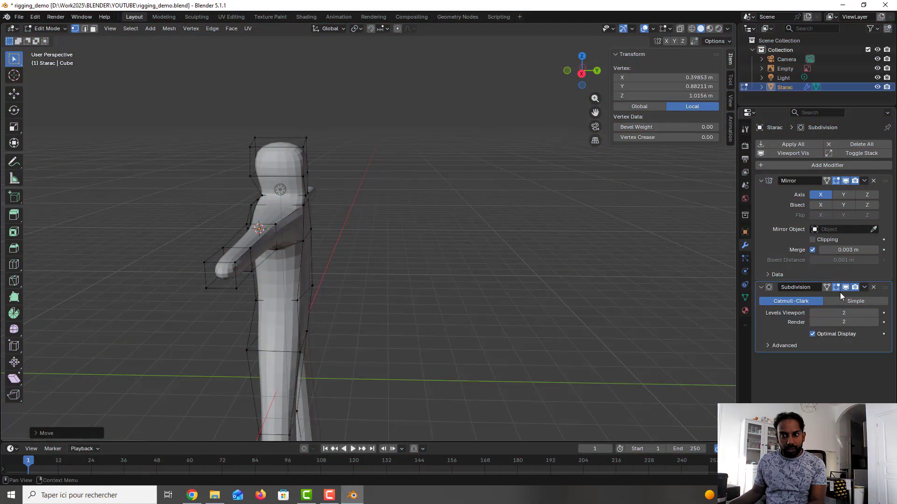
# Turn off the Subdivision modifier's viewport display and undo the last neck vertex move along Y.
pyautogui.click(846, 288)
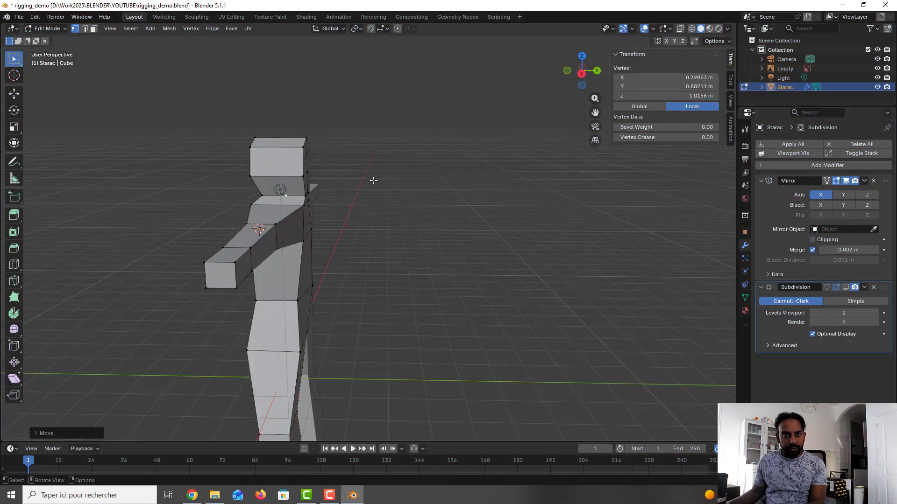
pyautogui.scroll(3, 304, 189)
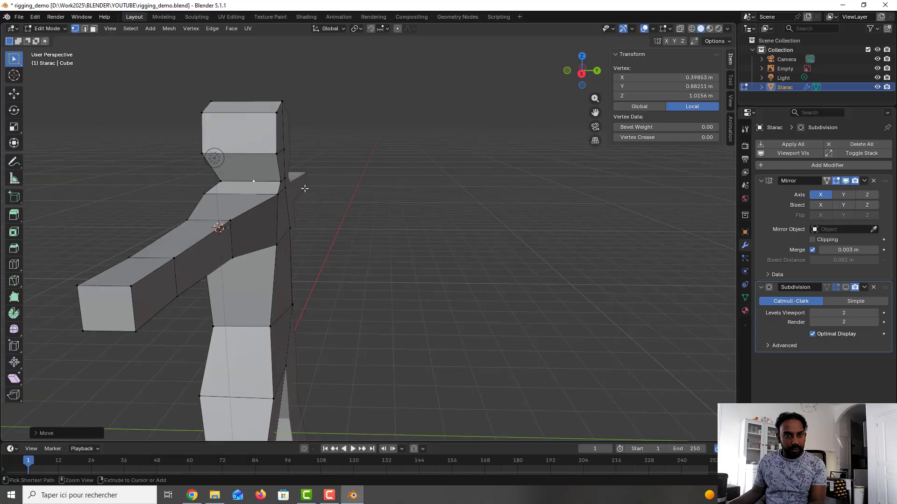
pyautogui.hotkey('ctrl', 'z')
# Select the outer rear vertex of the neck loop, just above the shoulder.
pyautogui.moveTo(294, 196); pyautogui.dragTo(358, 181, button='middle')
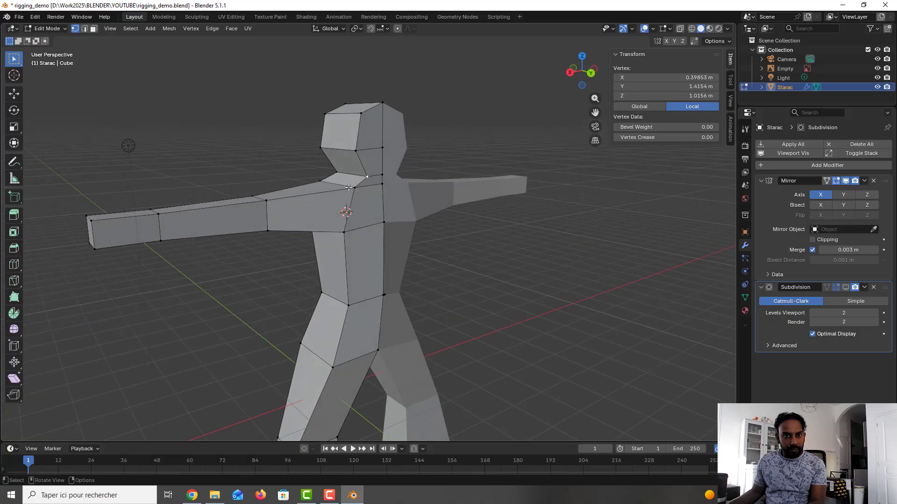
pyautogui.click(360, 181)
pyautogui.click(367, 177)
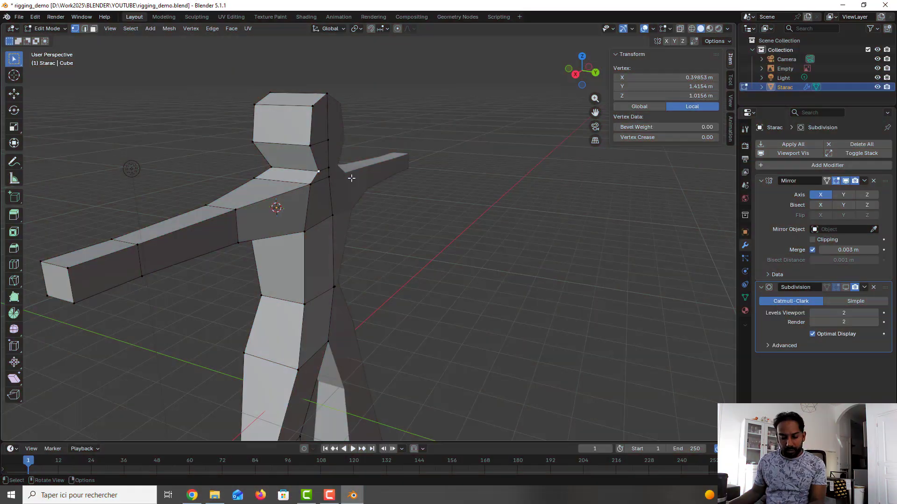
# Try moving the vertex at the base of the neck away from the surrounding mesh.
pyautogui.press('g')
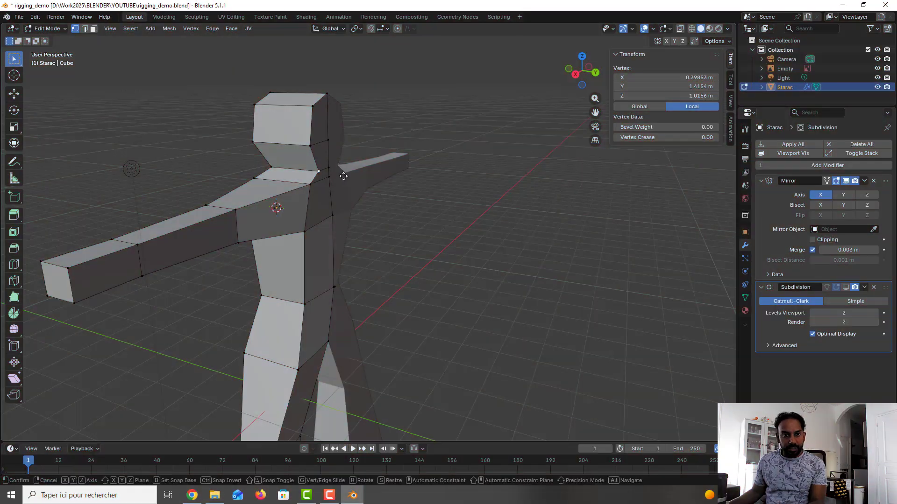
pyautogui.click(324, 177)
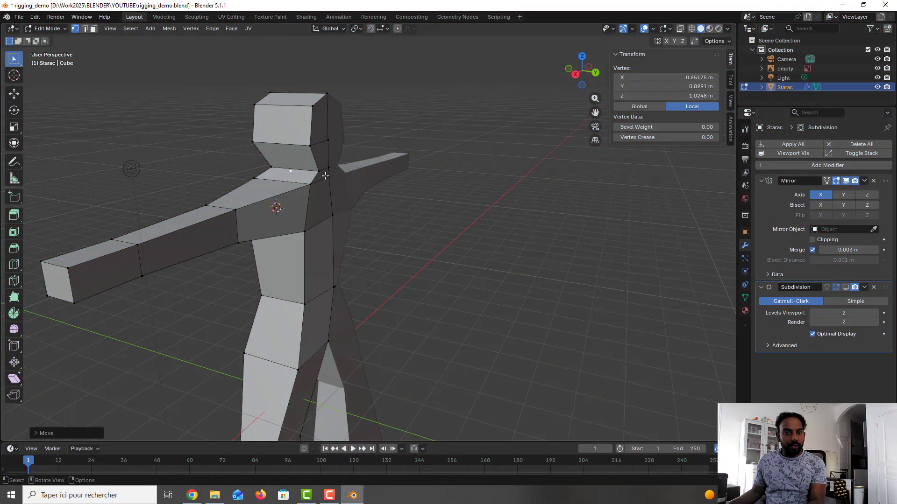
pyautogui.click(325, 176)
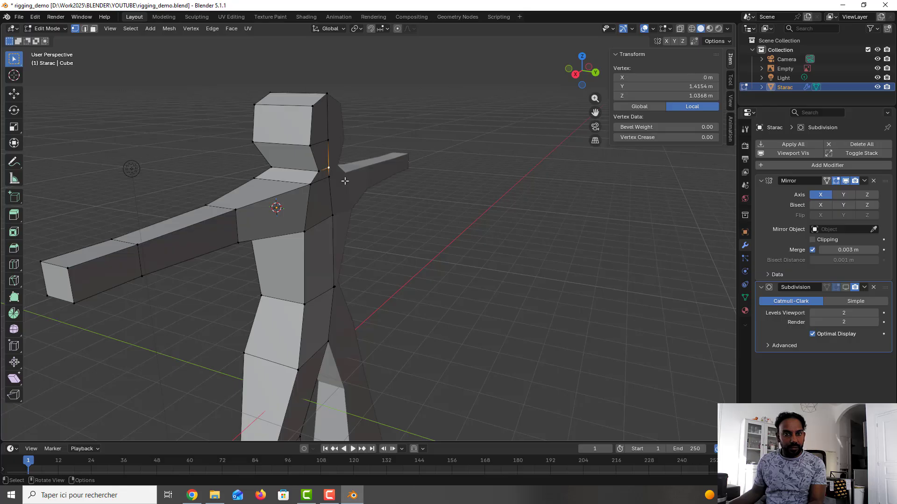
# Merge all vertices of the character mesh by distance, clear the selection, and save the file.
pyautogui.scroll(-3, 345, 181)
pyautogui.moveTo(337, 185); pyautogui.dragTo(437, 176, button='middle')
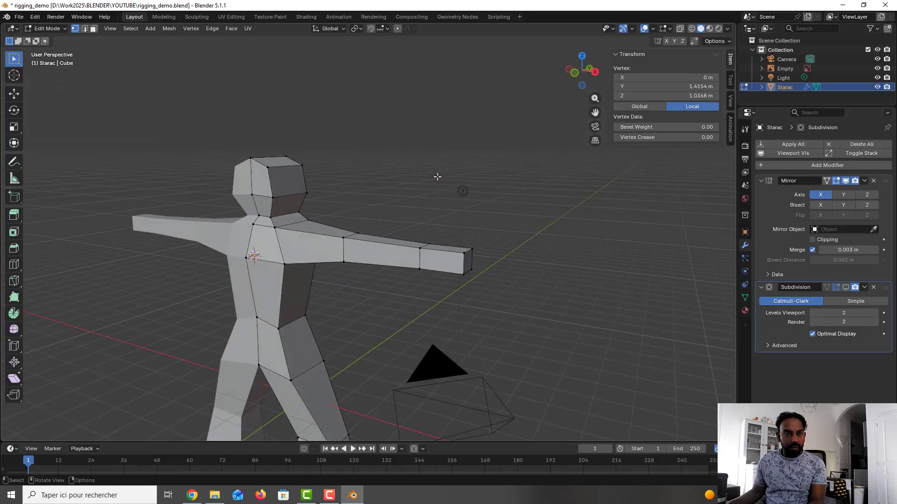
pyautogui.press('a')
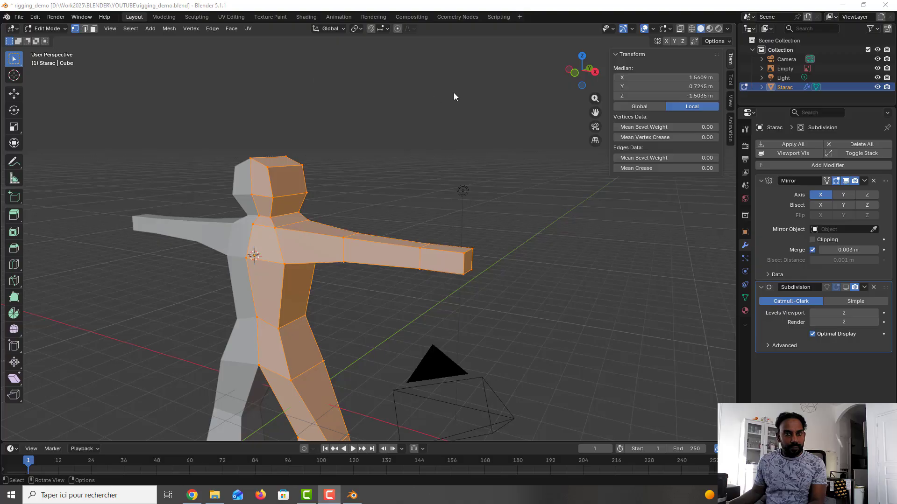
pyautogui.click(169, 29)
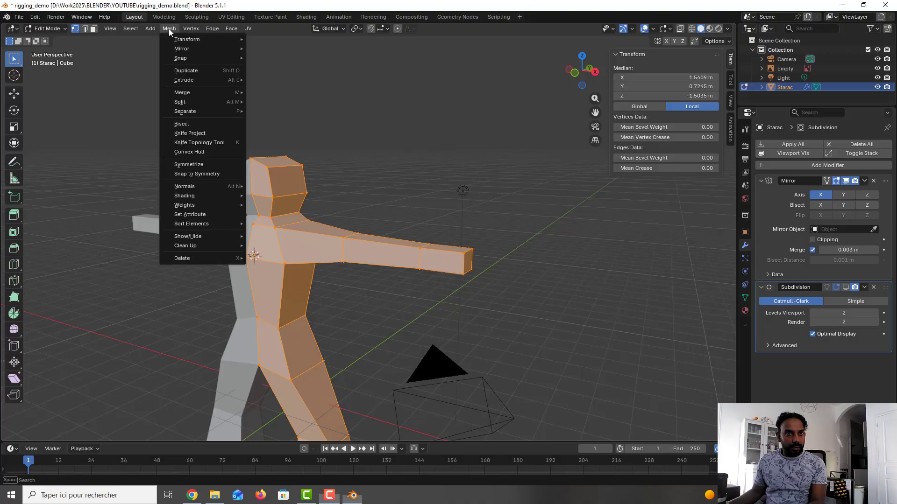
pyautogui.moveTo(205, 93)
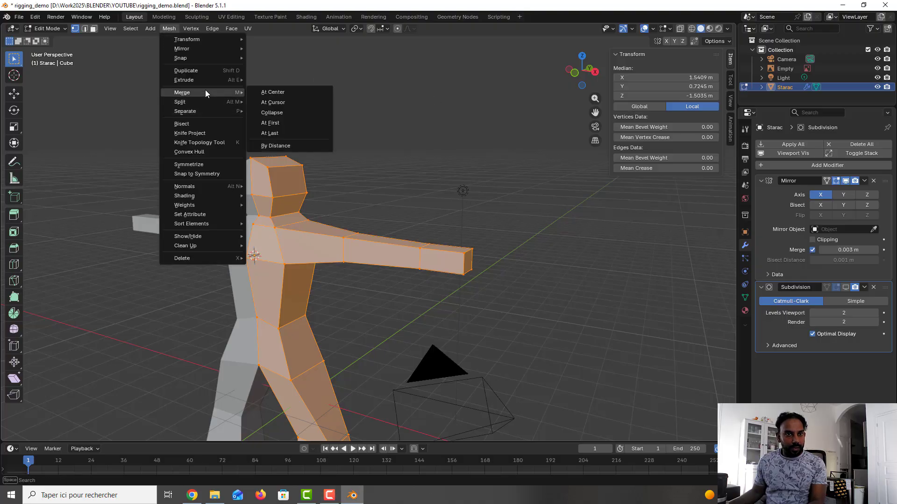
pyautogui.click(270, 146)
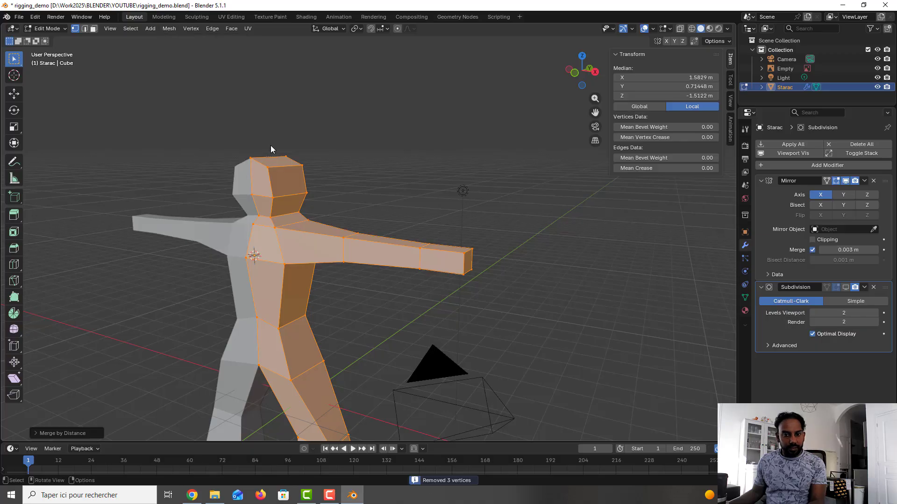
pyautogui.click(387, 200)
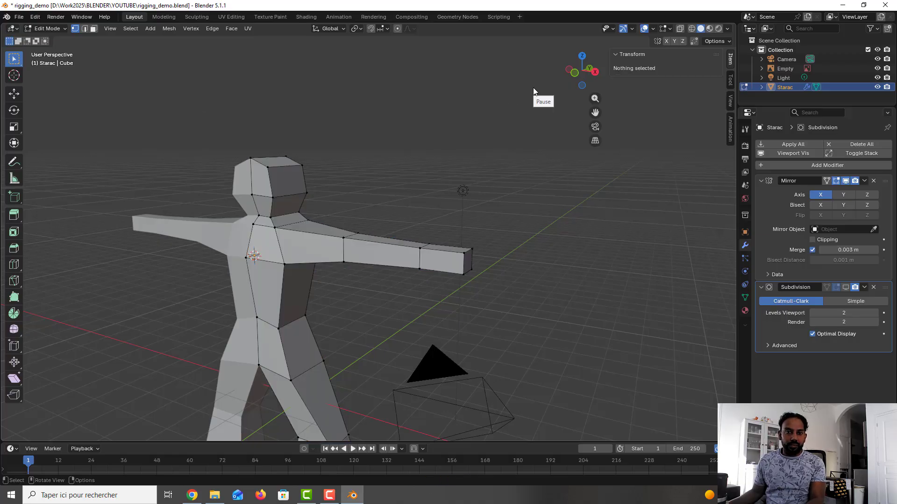
pyautogui.hotkey('ctrl', 's')
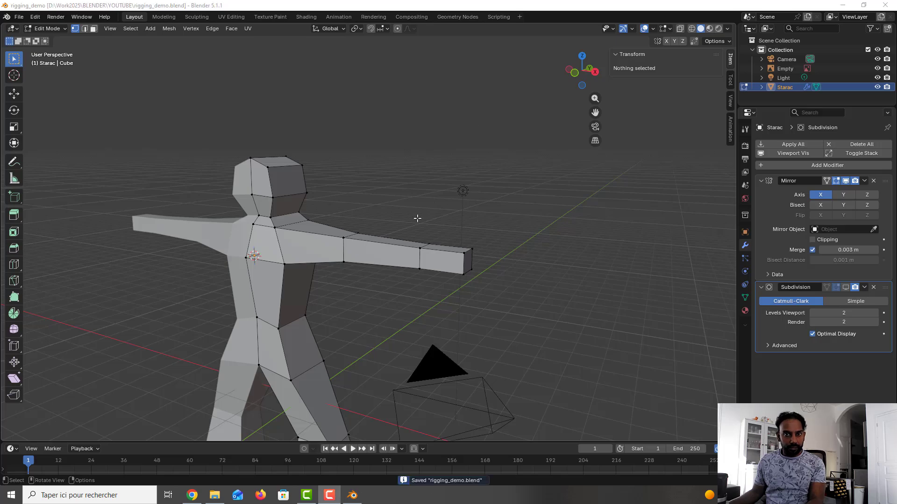
# Move the rear vertex on the side of the neck inward to about Y 1.18 m.
pyautogui.moveTo(414, 216); pyautogui.dragTo(295, 220, button='middle')
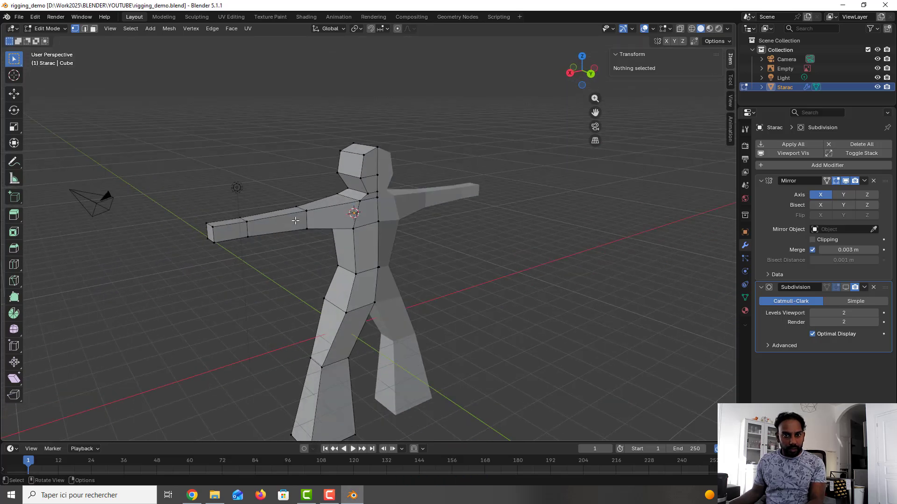
pyautogui.scroll(3, 370, 195)
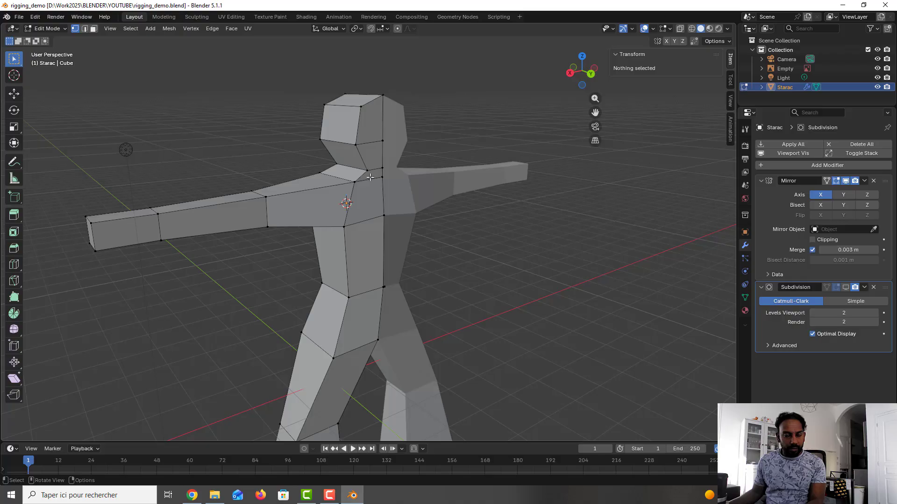
pyautogui.moveTo(371, 182); pyautogui.dragTo(438, 190, button='middle')
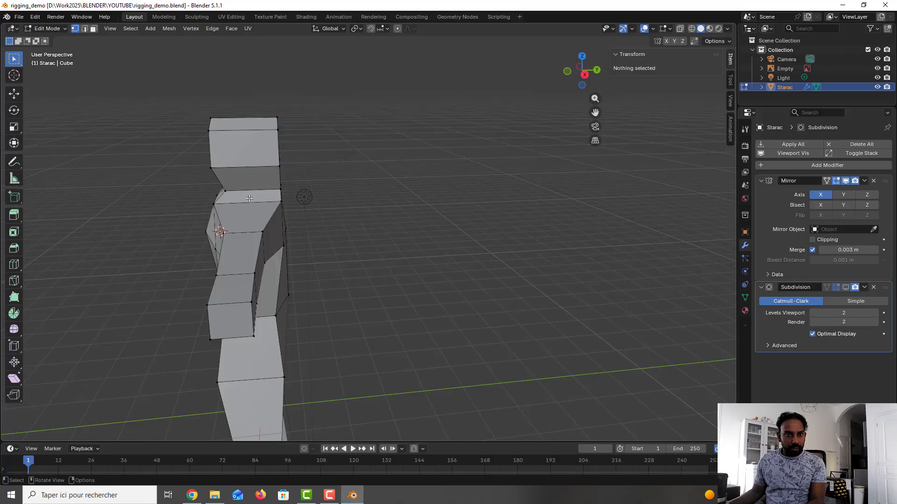
pyautogui.click(280, 189)
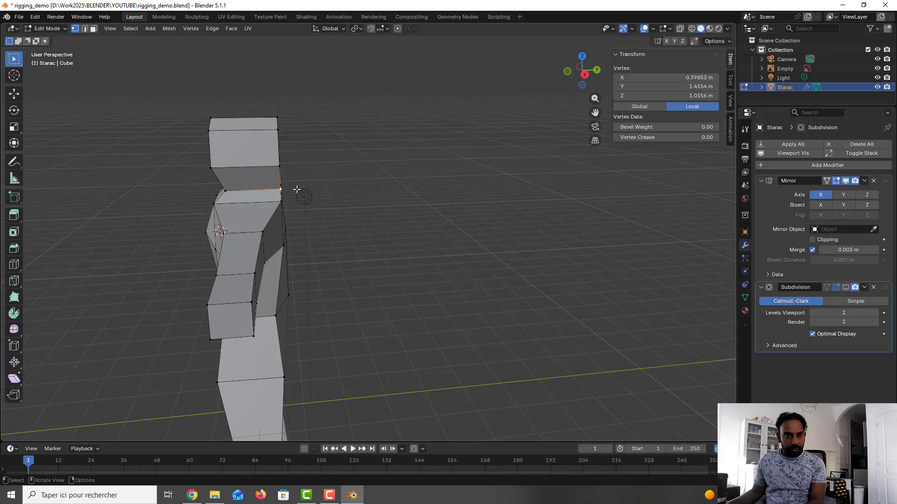
pyautogui.press('g')
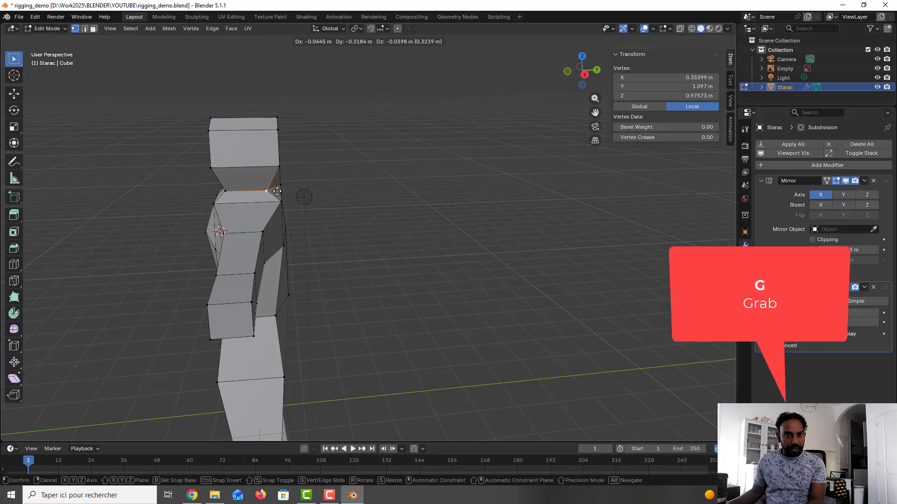
pyautogui.click(280, 191)
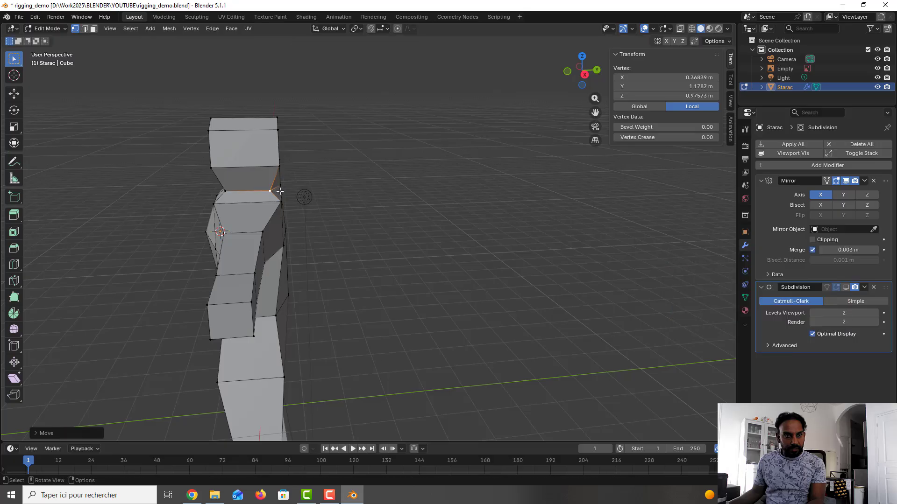
pyautogui.moveTo(276, 191); pyautogui.dragTo(213, 210, button='middle')
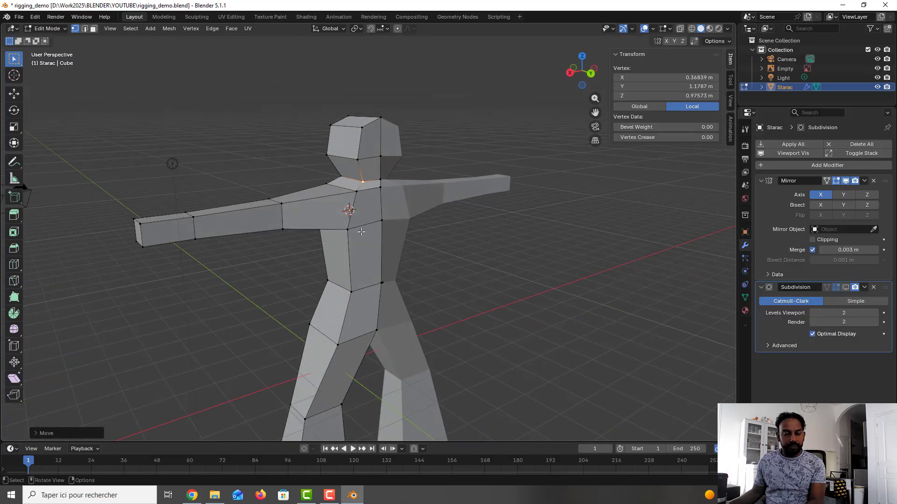
pyautogui.moveTo(361, 232); pyautogui.dragTo(354, 234, button='middle')
# Return to Object Mode and enable the Subdivision modifier's display in the viewport.
pyautogui.press('Tab')
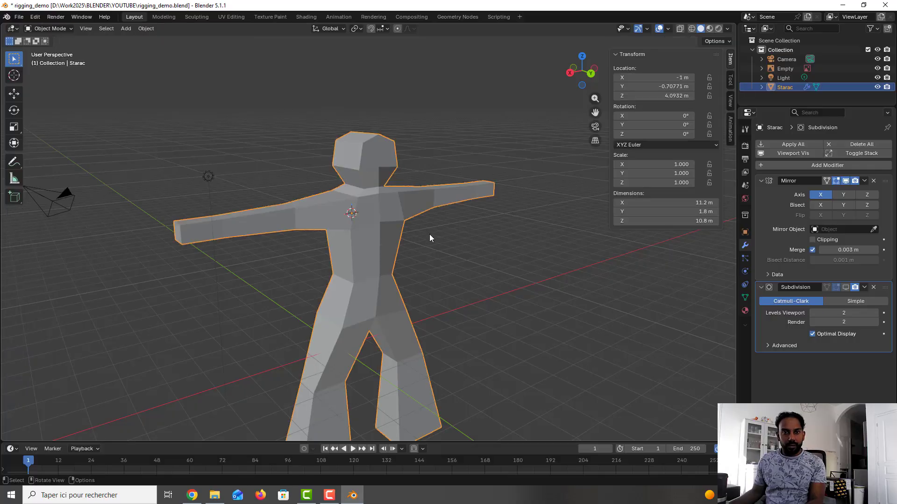
pyautogui.click(845, 287)
pyautogui.moveTo(462, 257); pyautogui.dragTo(463, 257, button='middle')
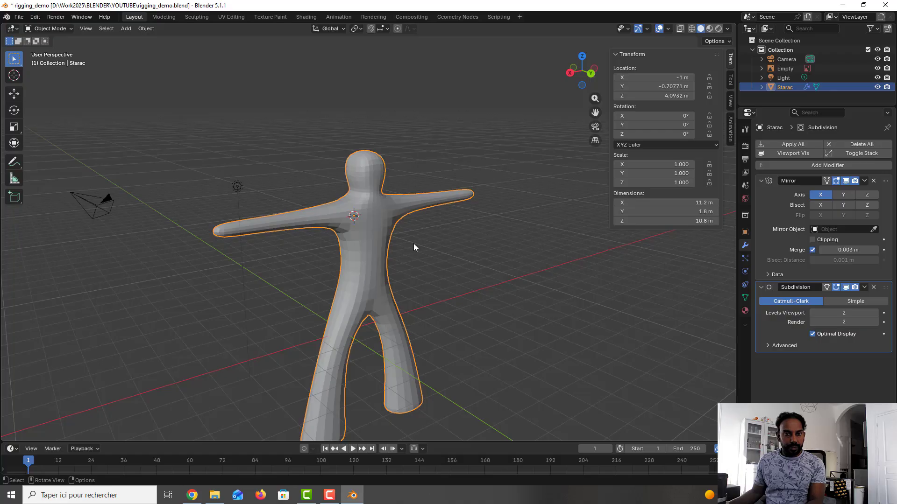
# In the right side view, move the upper-back vertex beneath the armpit inward, deselect it, and save the file.
pyautogui.moveTo(414, 242); pyautogui.dragTo(348, 237, button='middle')
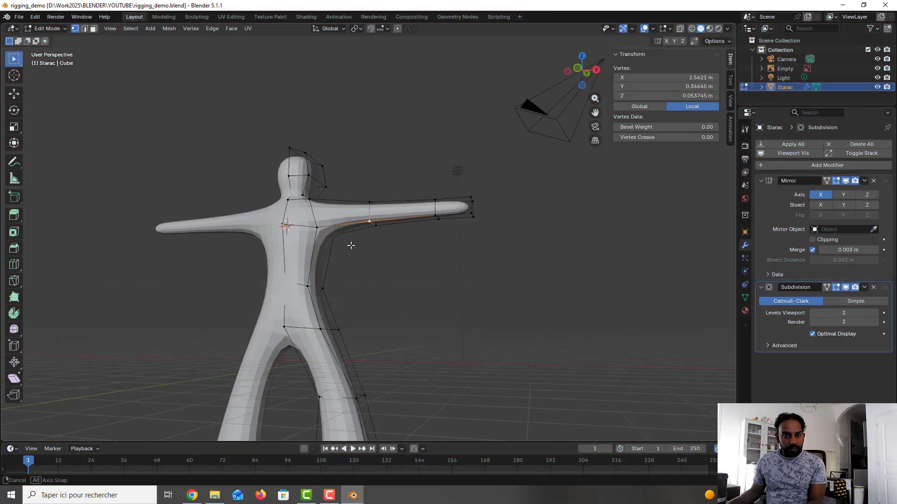
pyautogui.moveTo(351, 245); pyautogui.dragTo(348, 244, button='middle')
pyautogui.click(314, 227)
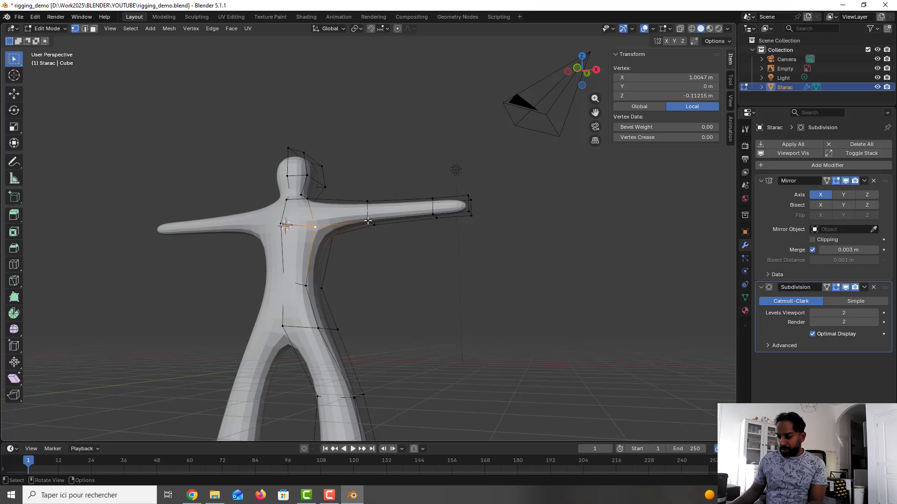
pyautogui.press('KP_3')
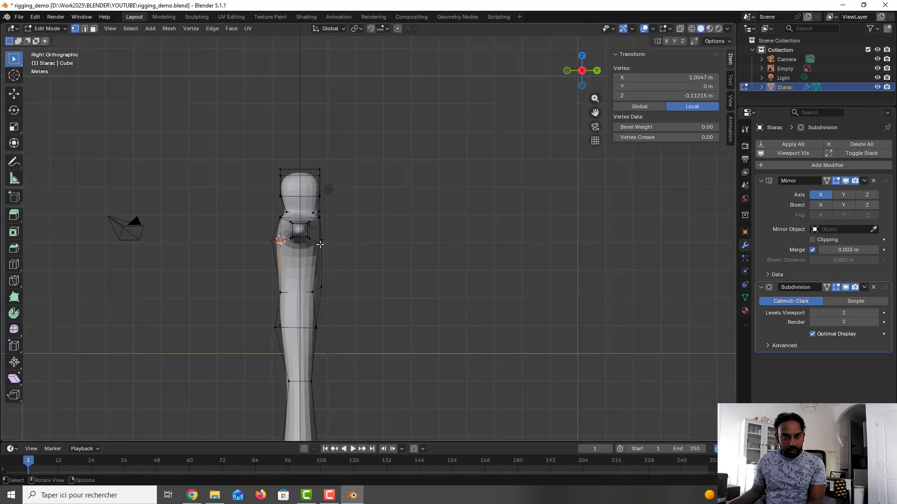
pyautogui.scroll(3, 314, 243)
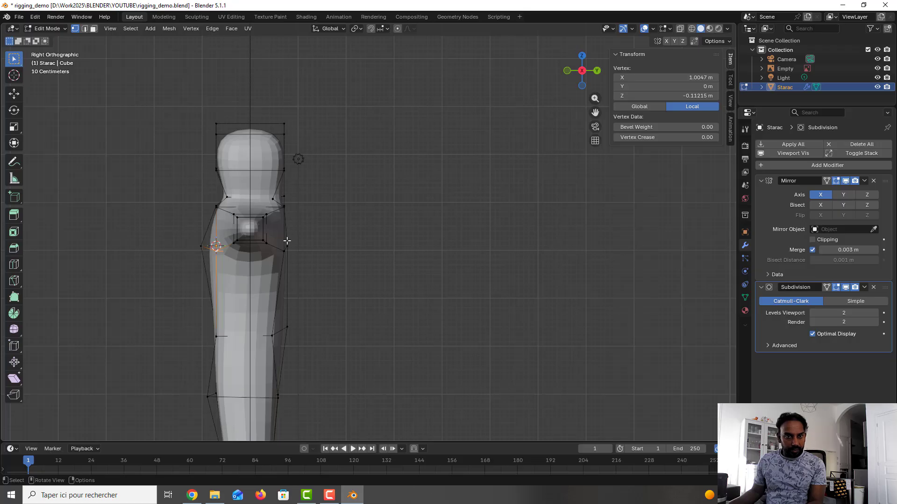
pyautogui.press('g')
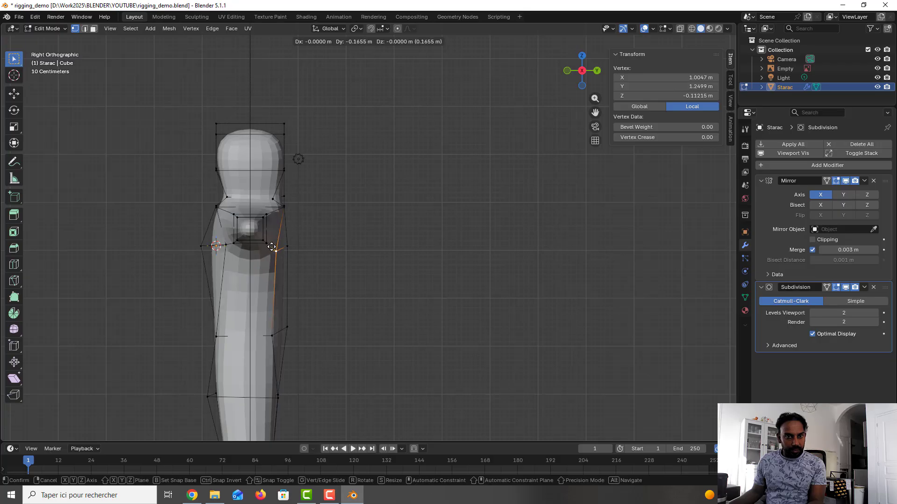
pyautogui.click(310, 233)
pyautogui.moveTo(310, 232); pyautogui.dragTo(420, 160, button='middle')
pyautogui.click(360, 269)
pyautogui.scroll(-4, 360, 268)
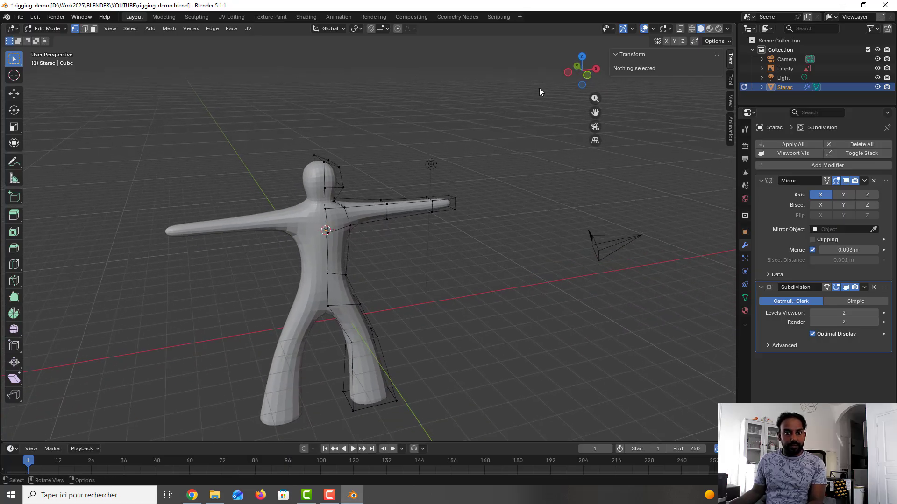
pyautogui.hotkey('ctrl', 's')
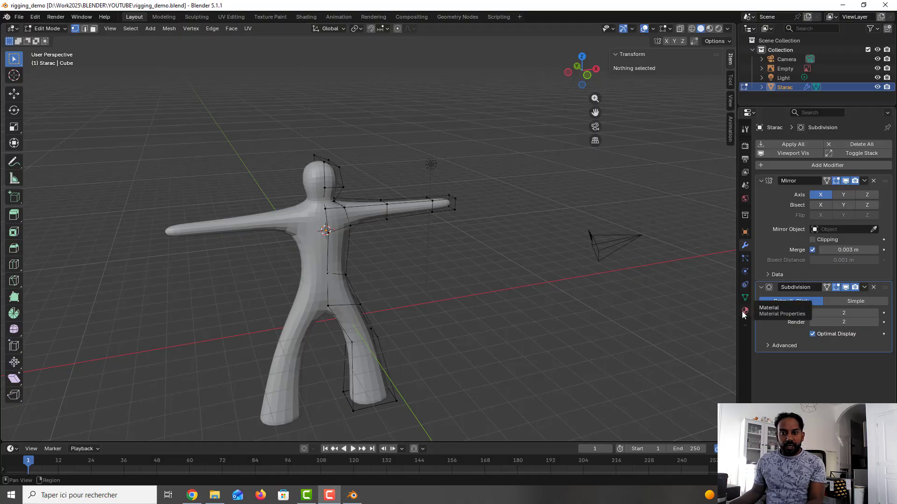
# Rename the character's material to Gold.
pyautogui.click(744, 311)
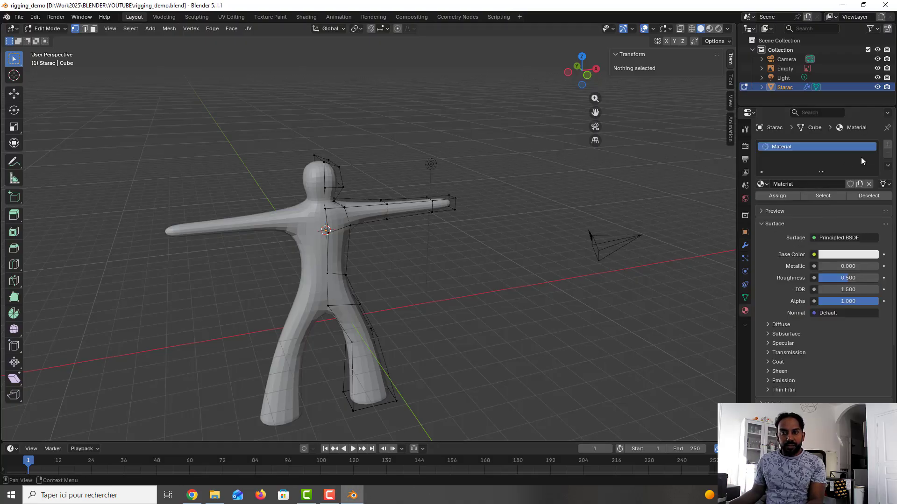
pyautogui.doubleClick(786, 184)
pyautogui.write('Gold')
pyautogui.press('Return')
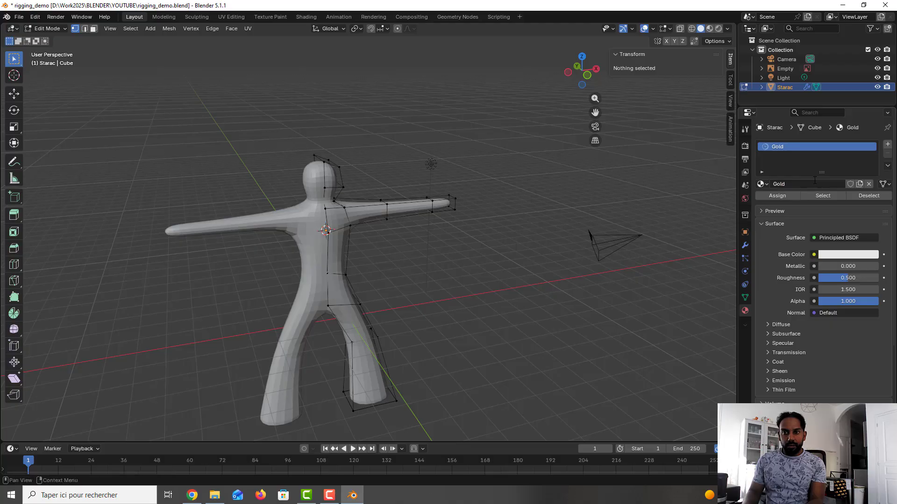
# Set the Gold material's base color to hex #E7A750.
pyautogui.click(840, 254)
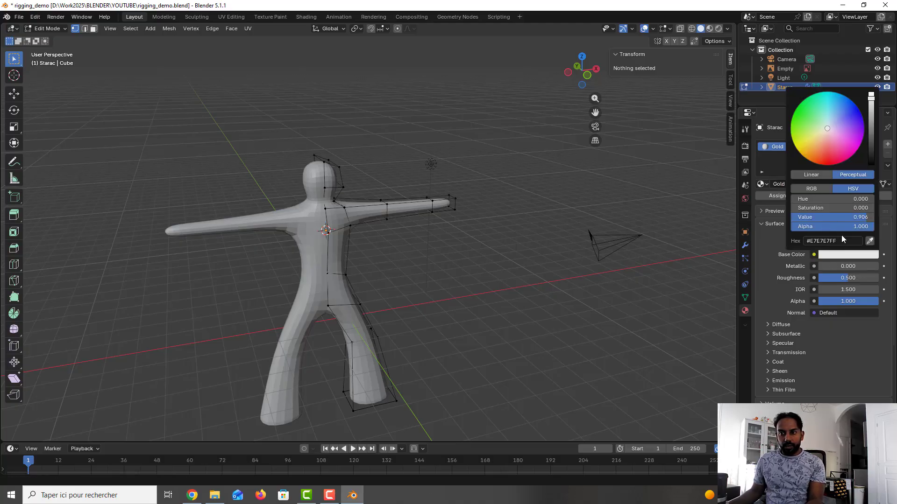
pyautogui.click(825, 240)
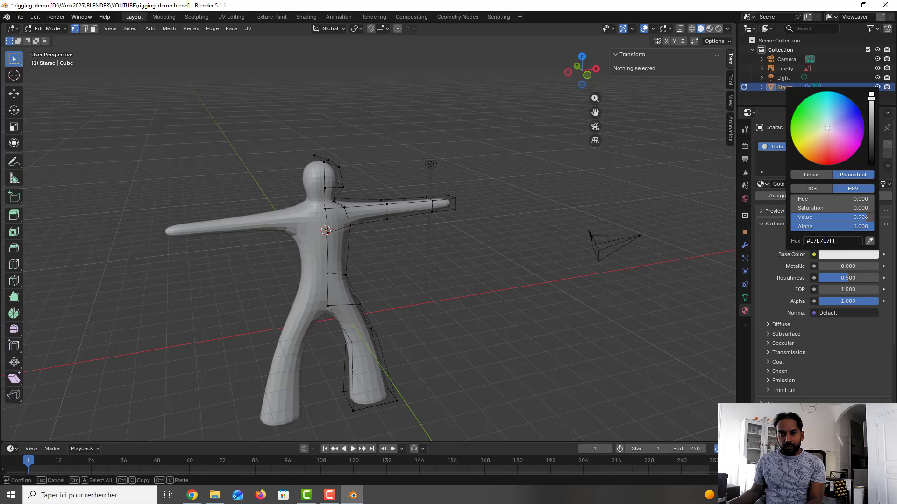
pyautogui.hotkey('ctrl', 'a')
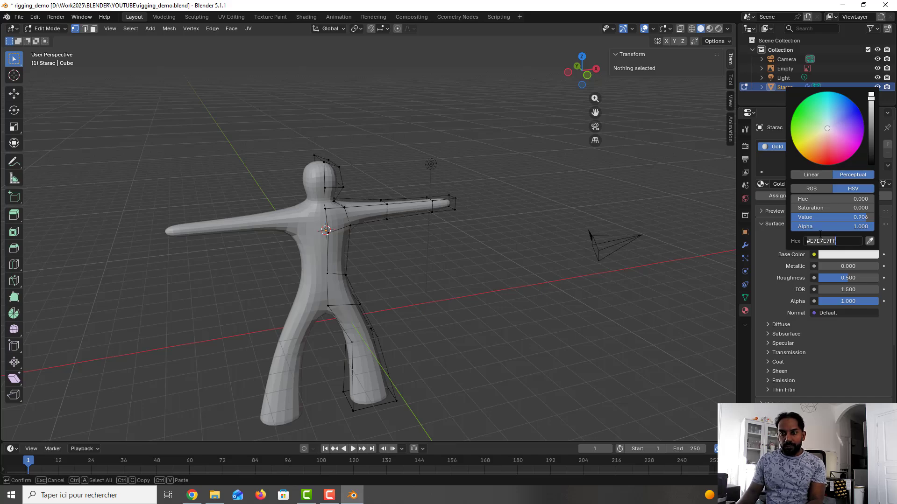
pyautogui.press('BackSpace')
pyautogui.write('#')
pyautogui.write('E7A750')
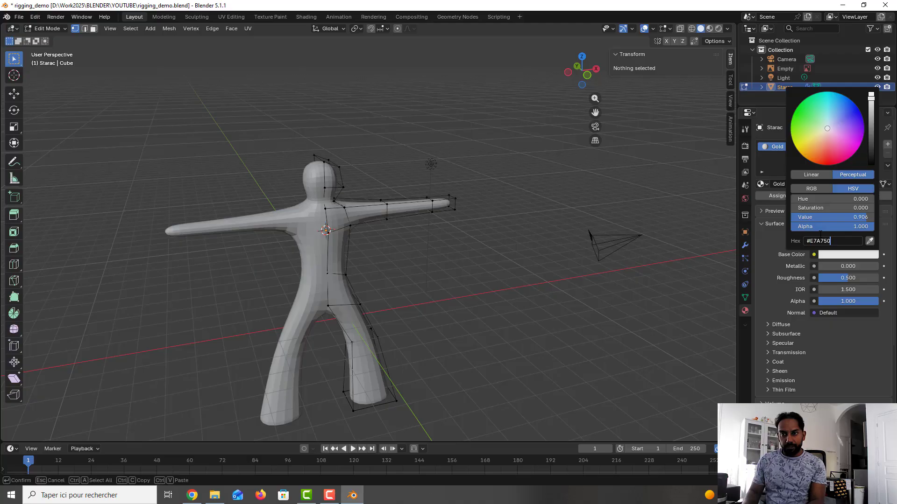
pyautogui.press('Return')
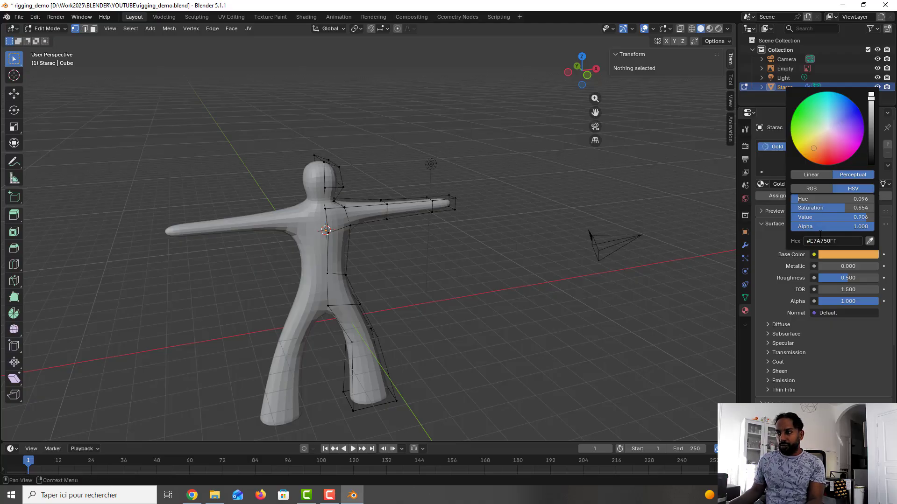
# Set the Gold material's Metallic value to 1.
pyautogui.click(840, 267)
pyautogui.write('1')
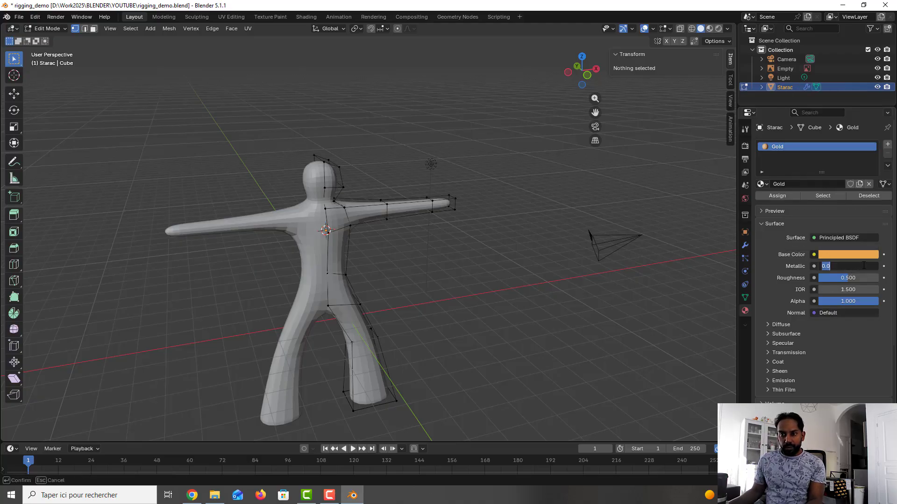
pyautogui.press('Return')
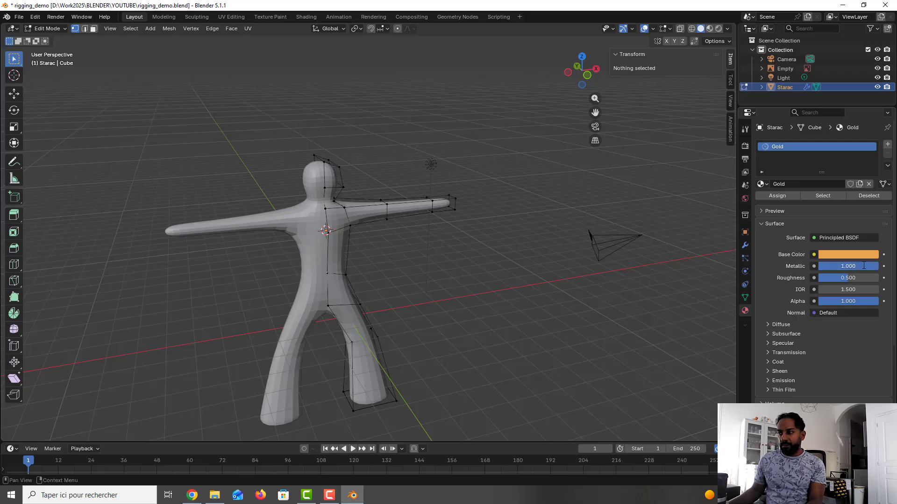
# Set the Gold material's Roughness value to 0.2.
pyautogui.click(843, 278)
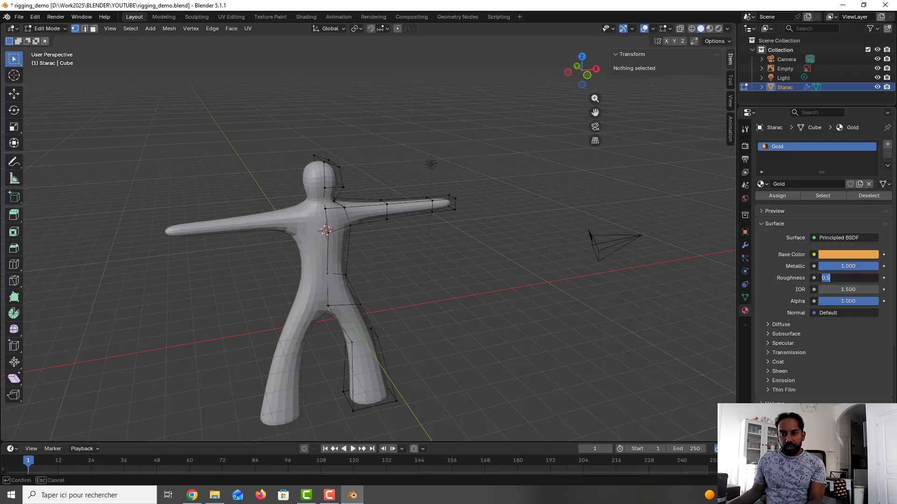
pyautogui.write('0.2')
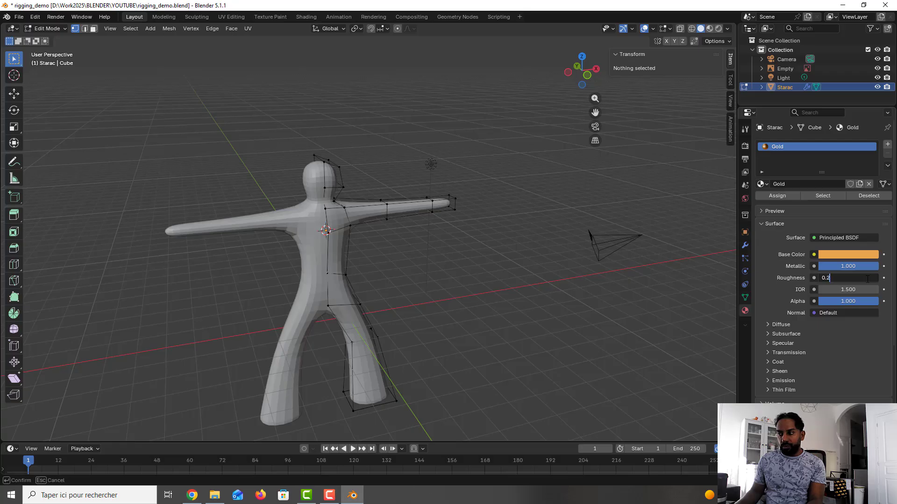
pyautogui.press('Return')
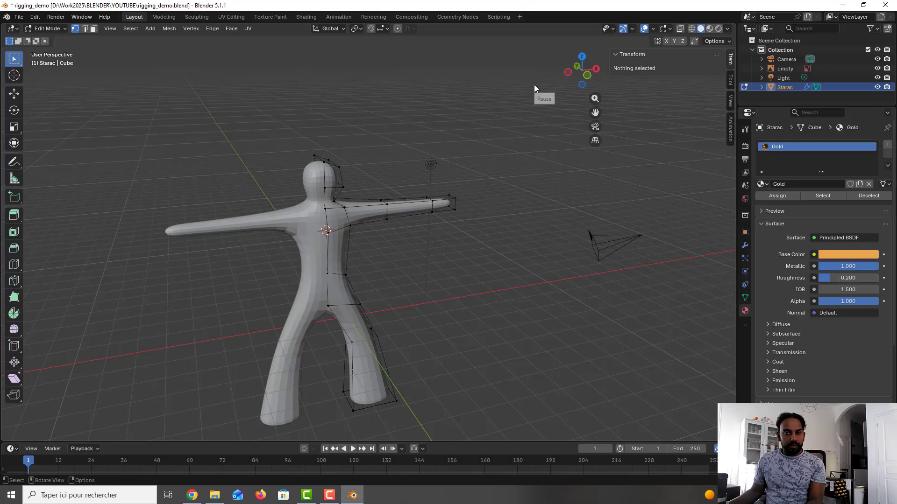
# Save the file and check the gold material on the character in Material Preview shading.
pyautogui.hotkey('ctrl', 's')
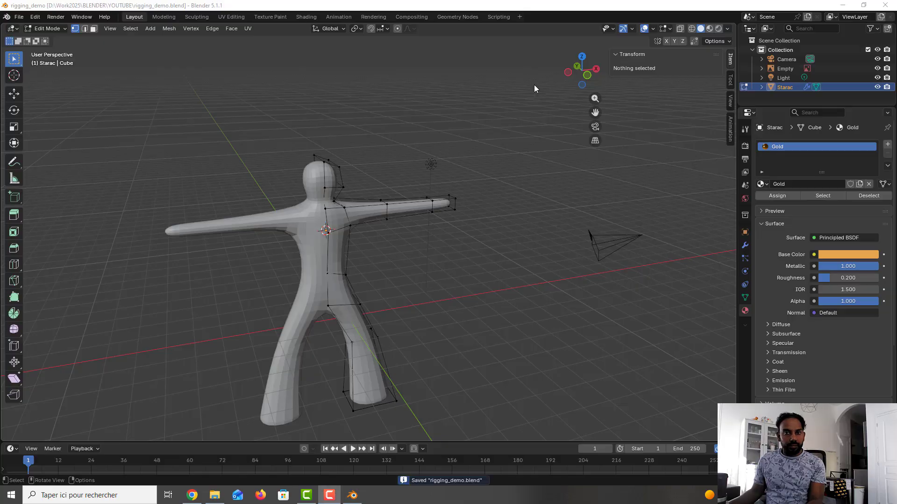
pyautogui.click(709, 29)
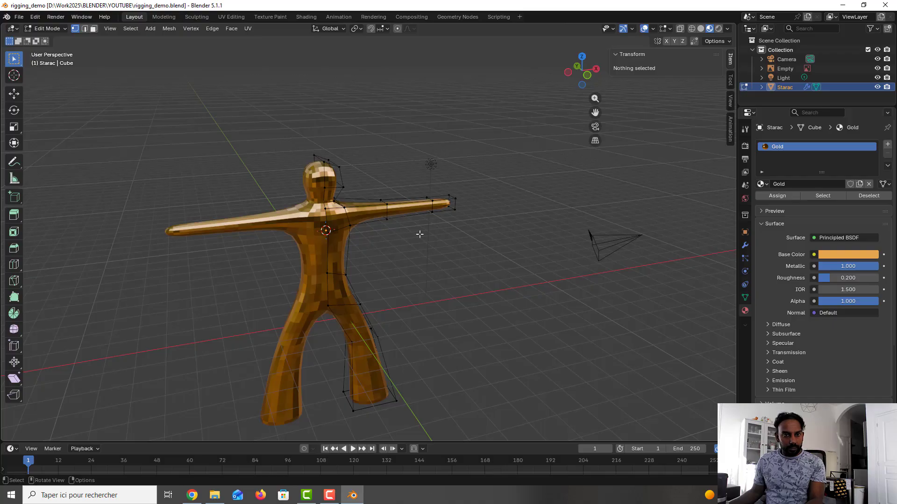
pyautogui.moveTo(420, 234)
pyautogui.mouseDown(button='middle')
pyautogui.moveTo(464, 242)
pyautogui.moveTo(418, 216)
pyautogui.moveTo(426, 230)
pyautogui.moveTo(409, 229)
pyautogui.mouseUp(button='middle')
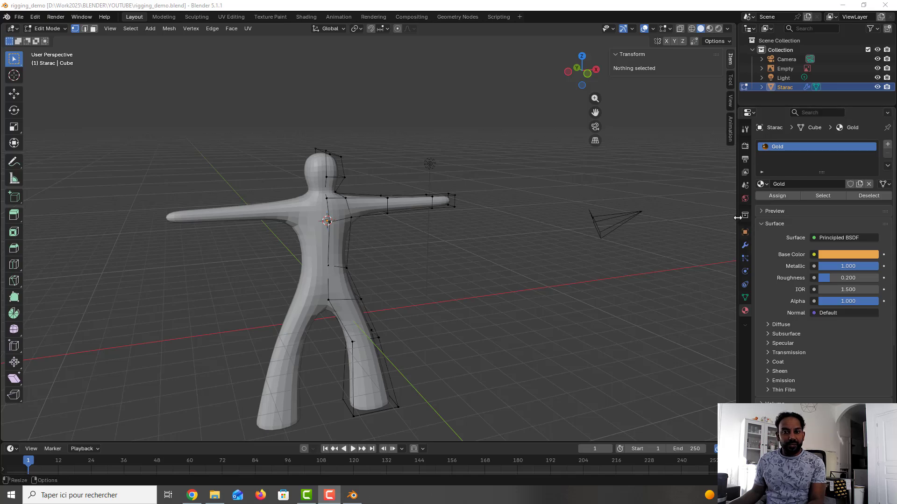
# Turn off the Subdivision modifier's viewport display, return the character to Object Mode, and save the file.
pyautogui.click(745, 245)
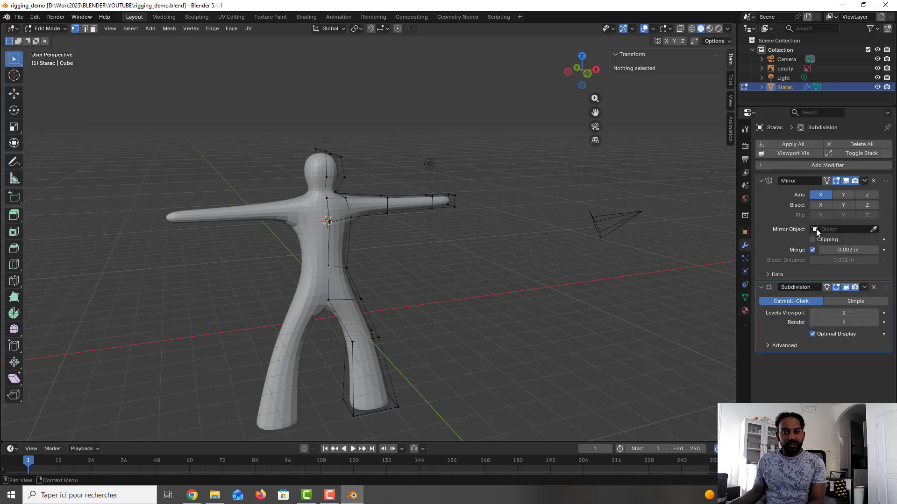
pyautogui.click(846, 287)
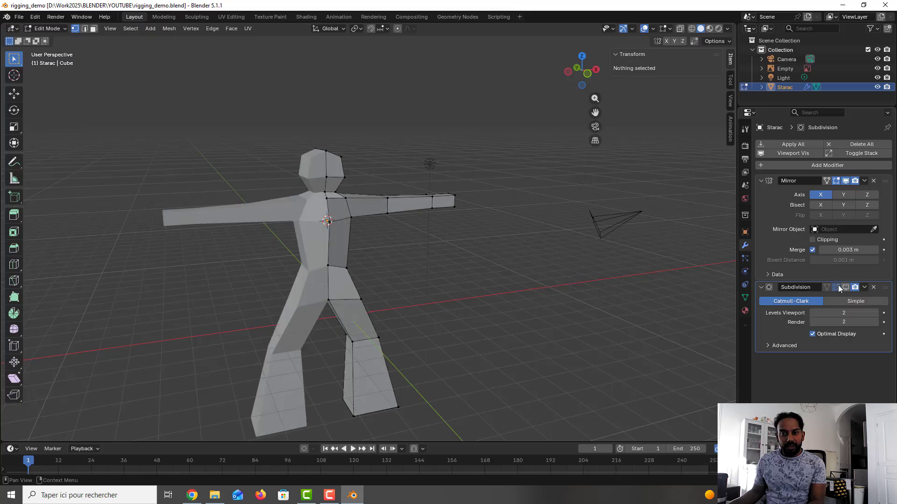
pyautogui.scroll(-1, 355, 195)
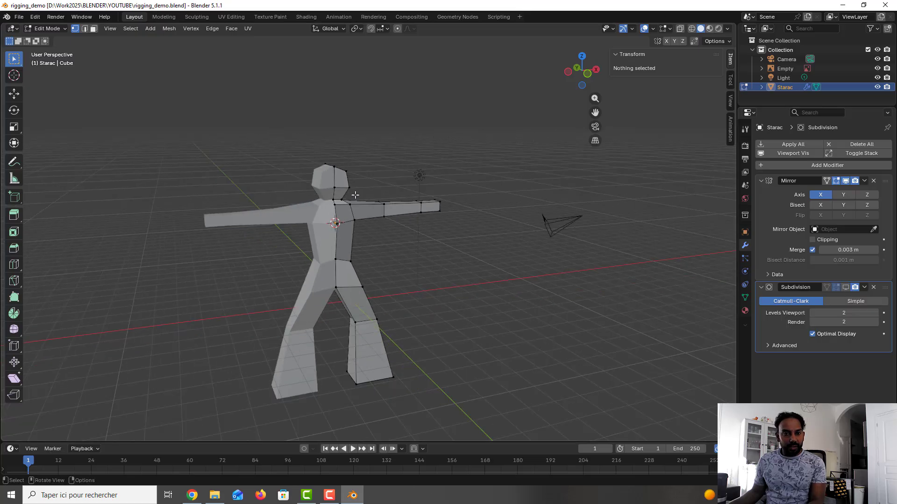
pyautogui.press('Tab')
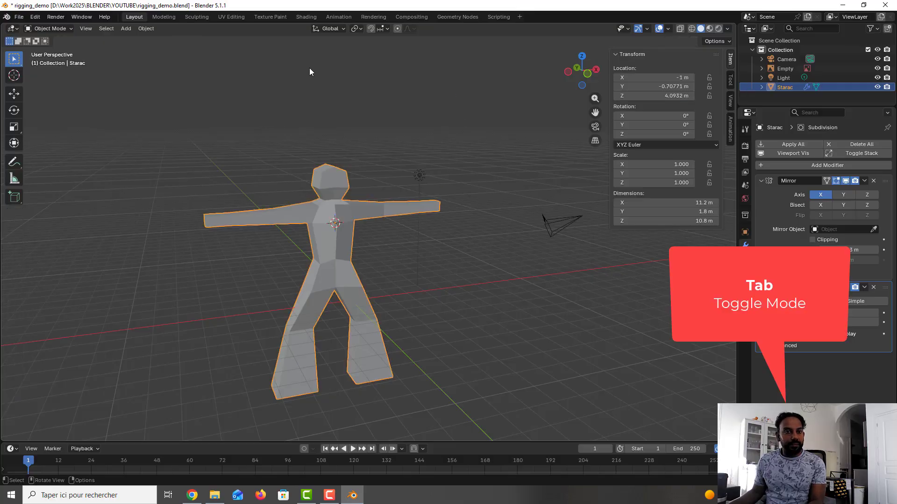
pyautogui.hotkey('ctrl', 's')
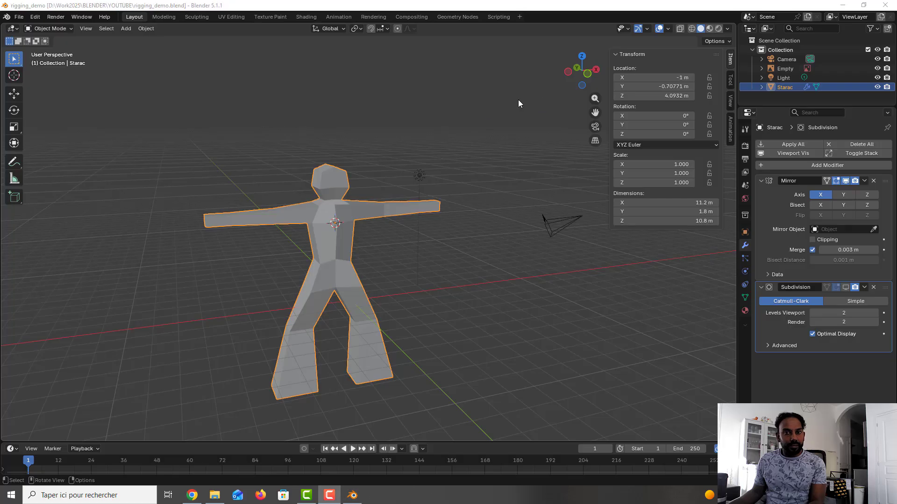
# Deselect the character and add a single-bone armature at the 3D cursor.
pyautogui.click(370, 191)
pyautogui.hotkey('shift', 'a')
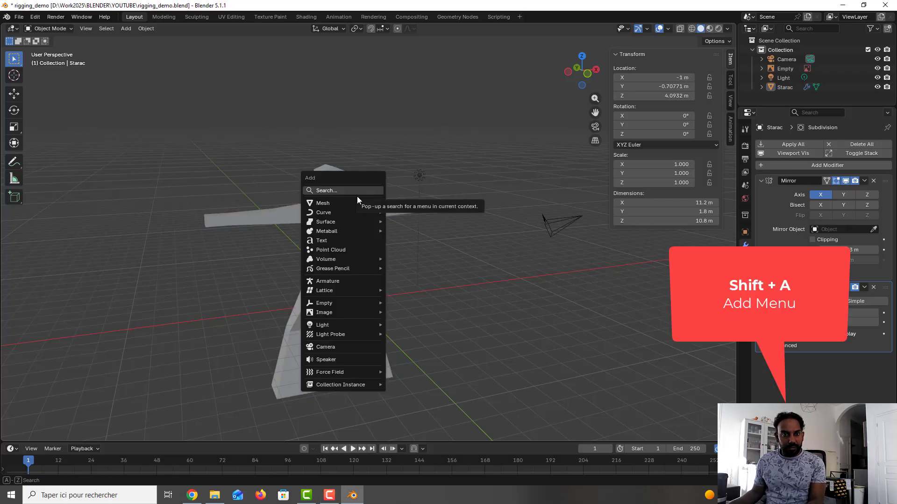
pyautogui.click(344, 277)
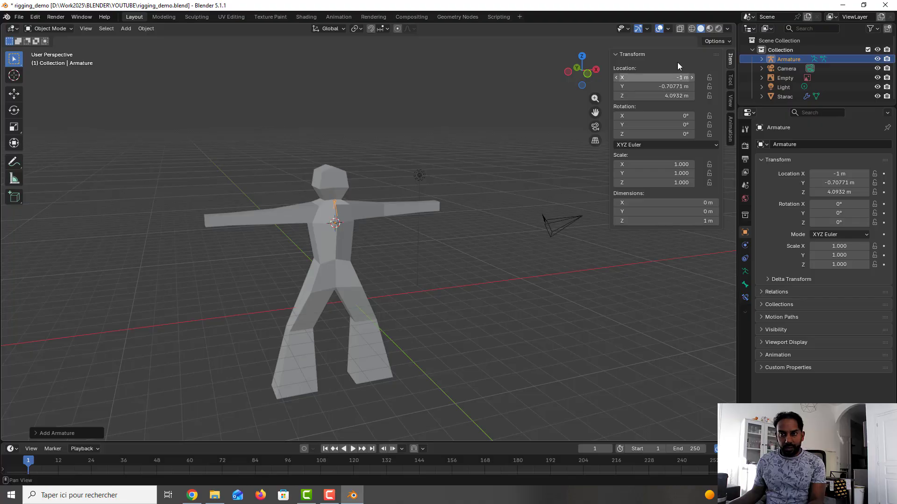
# Show the scene in wireframe from the front and hide the Empty reference image.
pyautogui.click(692, 29)
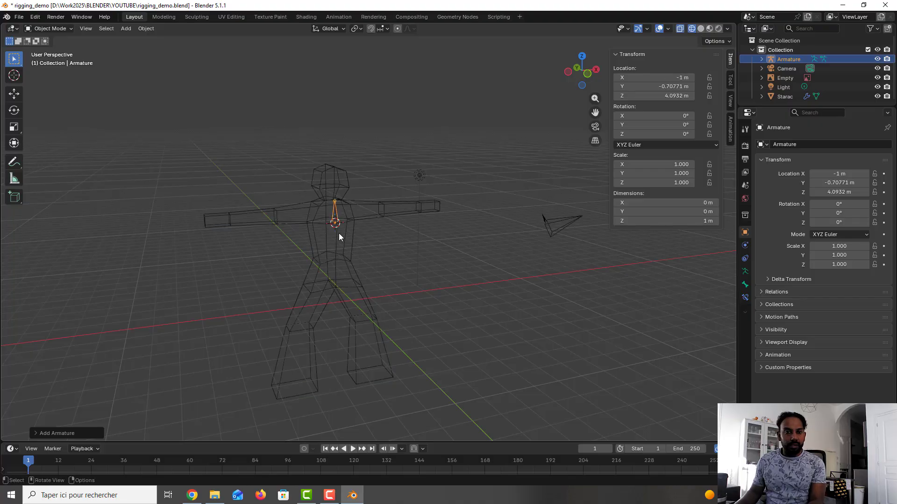
pyautogui.press('KP_1')
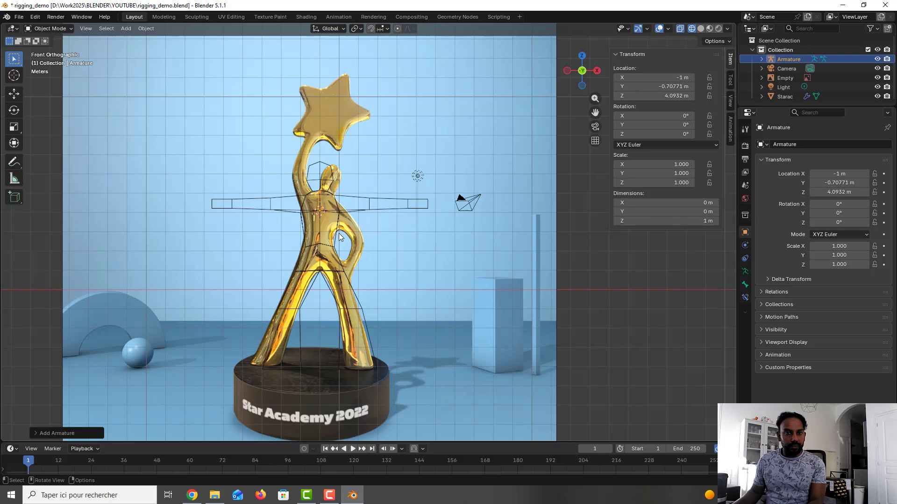
pyautogui.click(877, 78)
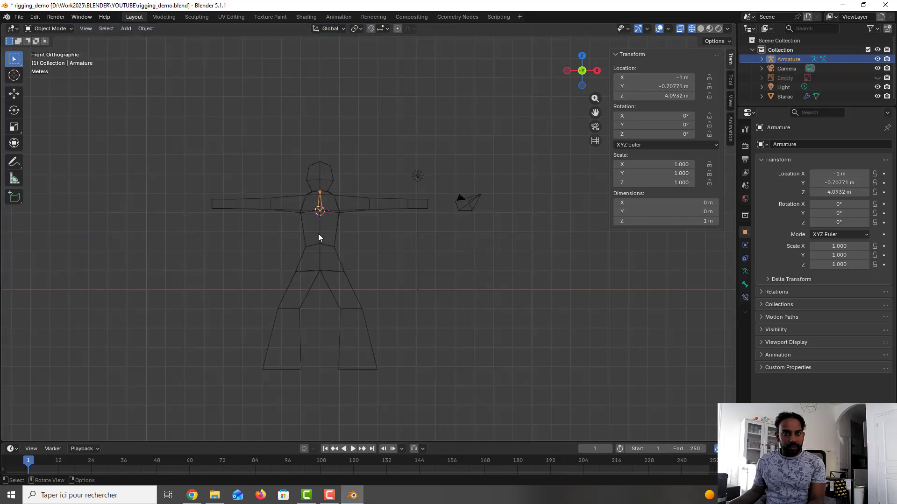
# Move the armature down to the character's crotch, at about X -1.05 m and Z 1.01 m.
pyautogui.scroll(2, 318, 217)
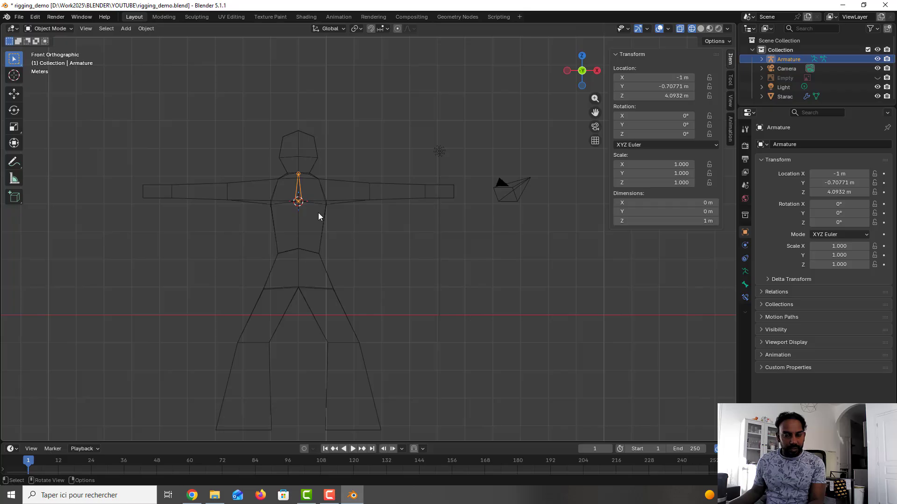
pyautogui.press('g')
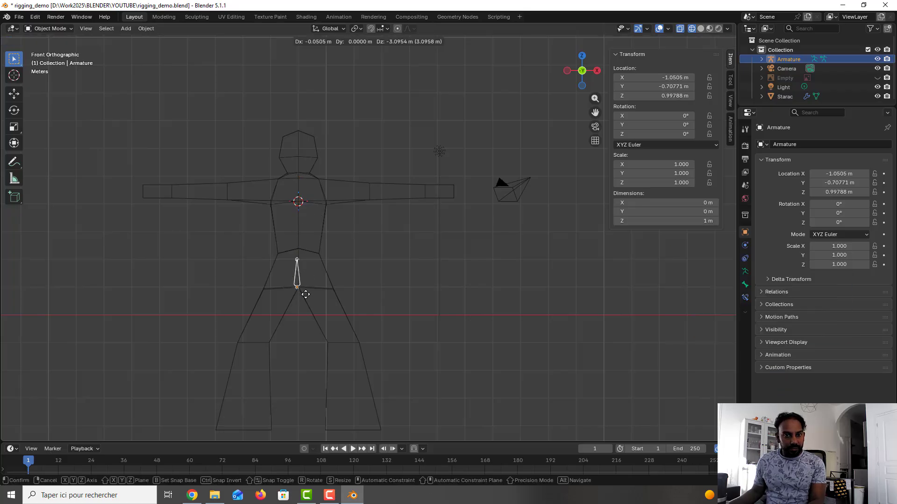
pyautogui.click(305, 293)
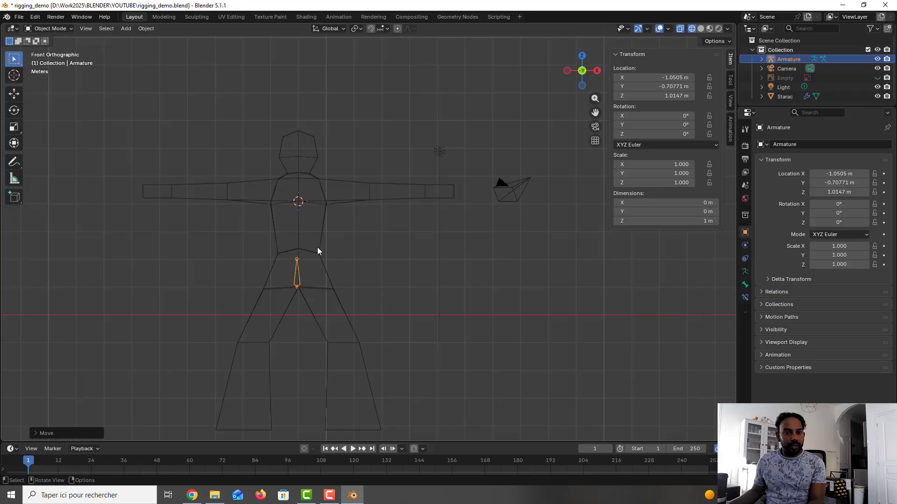
# In Edit Mode, move the bone's tip up to the character's waist, giving a bone length of about 1.37 m.
pyautogui.press('Tab')
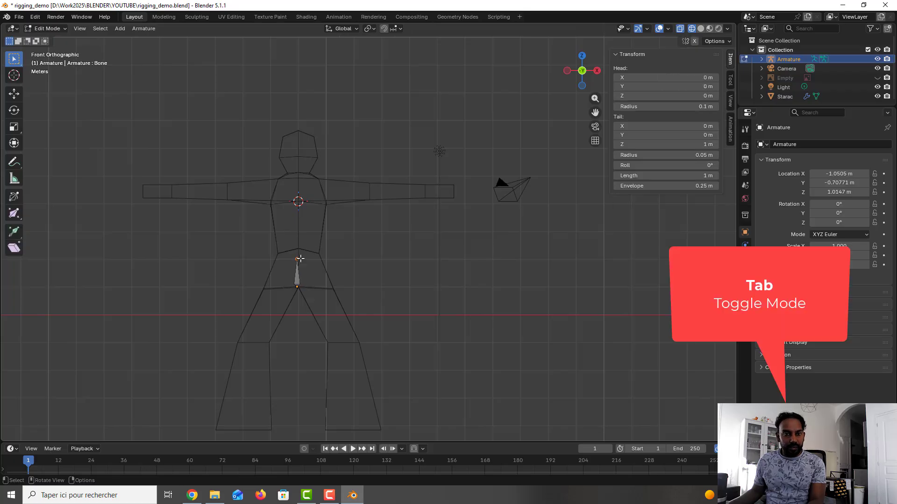
pyautogui.press('g')
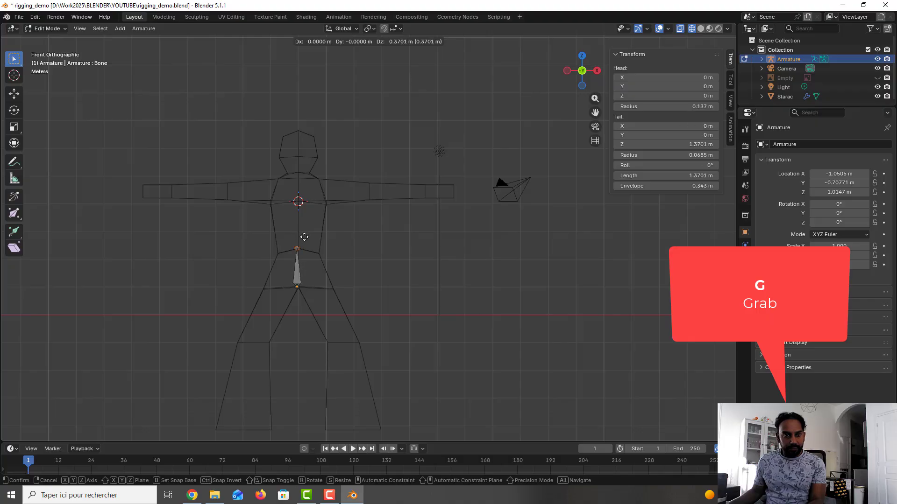
pyautogui.click(304, 237)
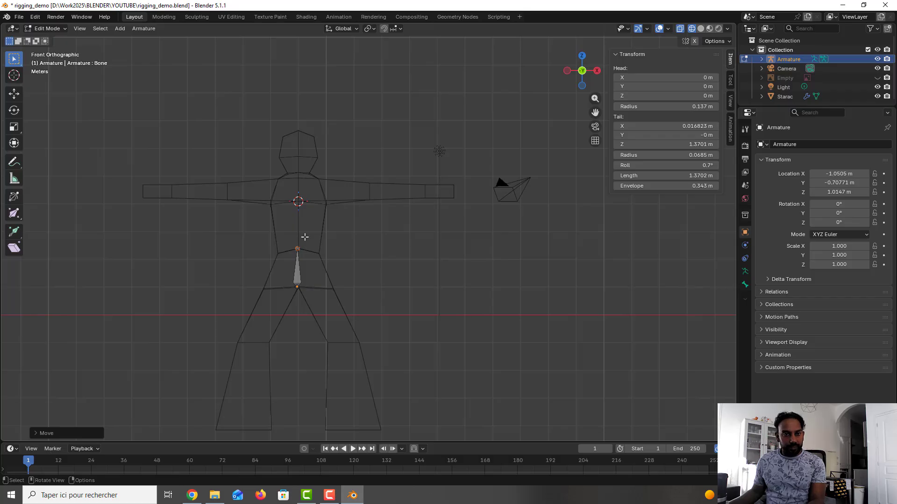
# Extrude three bones upward from the waist to the chest, neck base and top of the head, about 1.67 m, 0.99 m and 1.53 m long.
pyautogui.press('e')
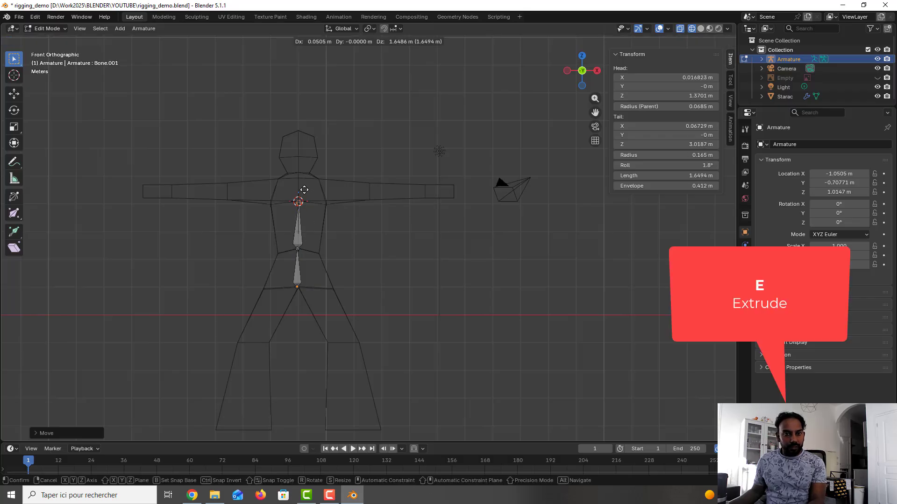
pyautogui.click(304, 190)
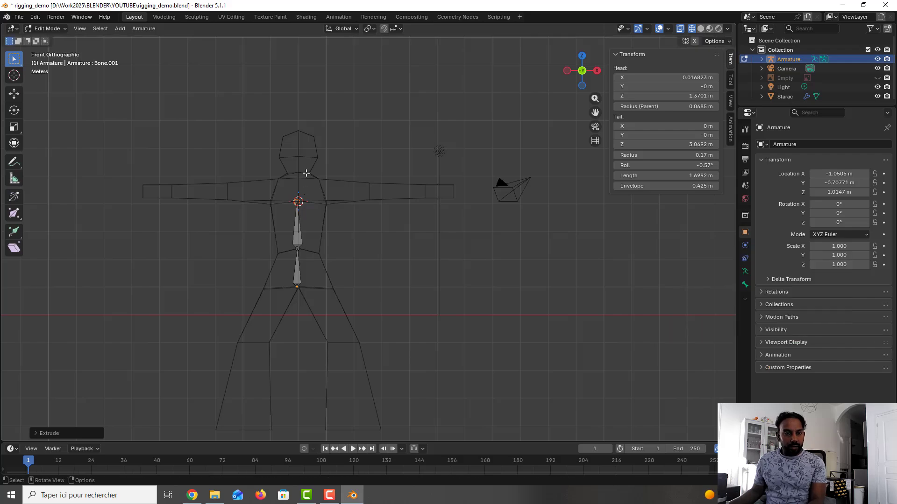
pyautogui.press('e')
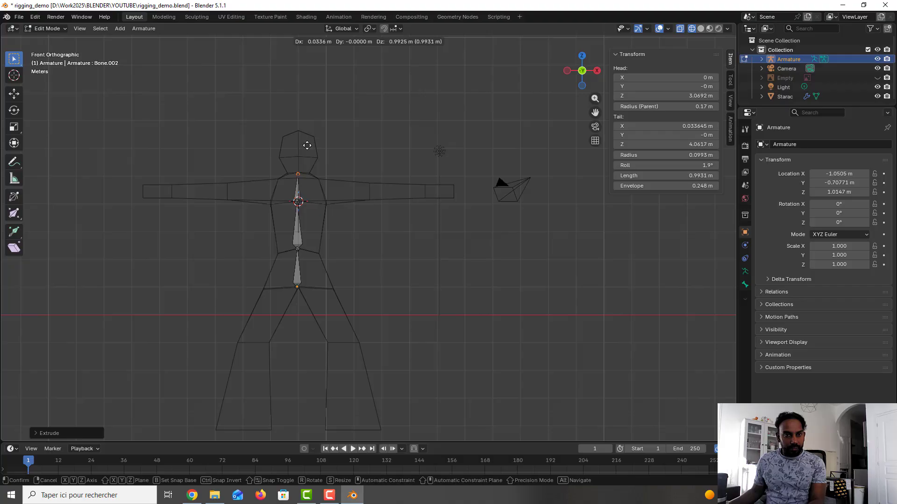
pyautogui.click(307, 145)
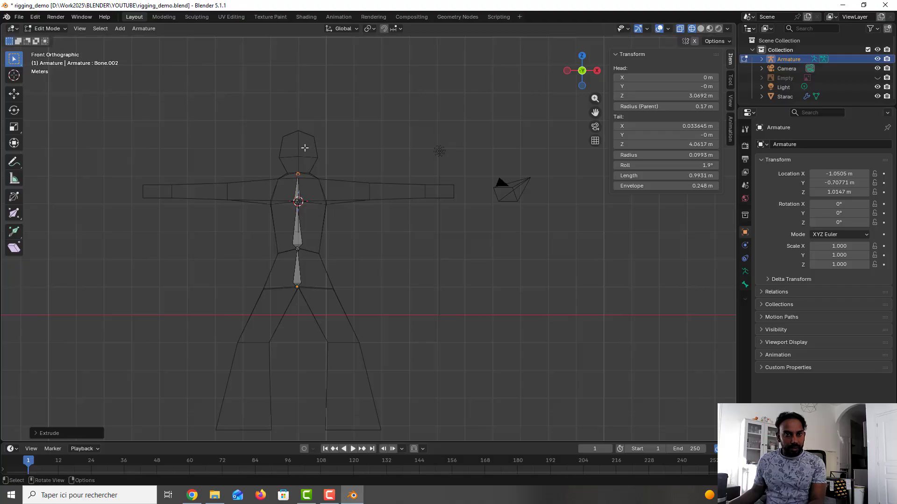
pyautogui.press('e')
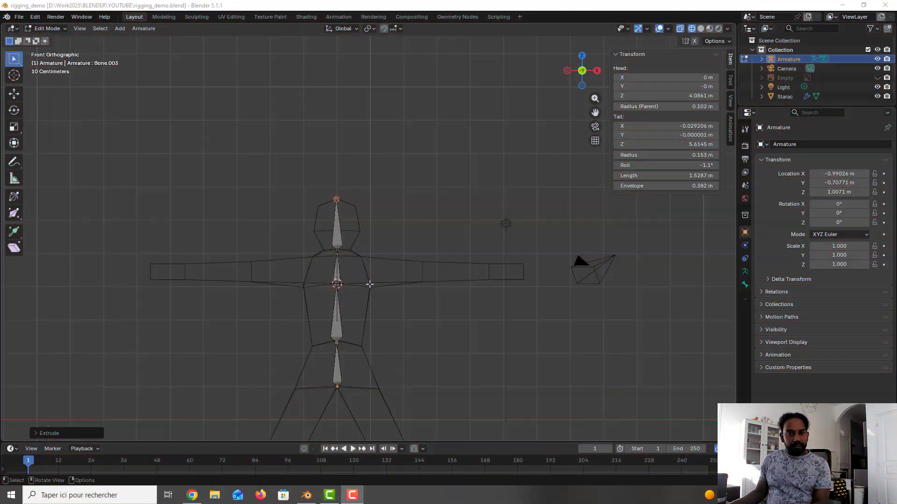
# Duplicate the lowest spine bone and place the copy beside it at the hip, about 0.71 m along X and 0.24 m lower.
pyautogui.keyDown('shift'); pyautogui.moveTo(394, 306); pyautogui.dragTo(378, 210, button='middle'); pyautogui.keyUp('shift')
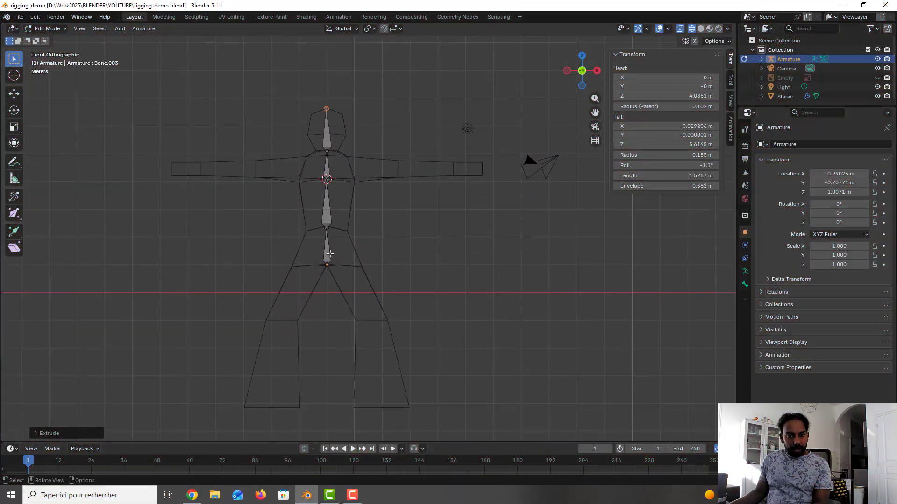
pyautogui.click(330, 253)
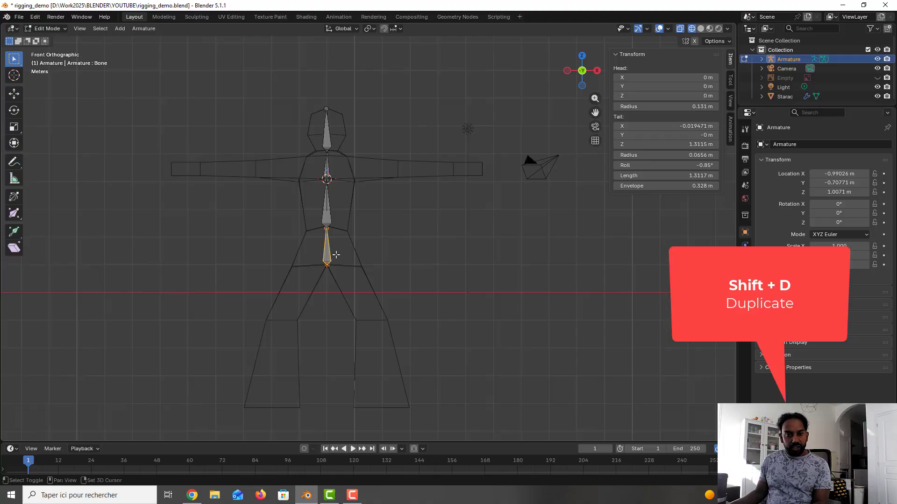
pyautogui.hotkey('shift', 'd')
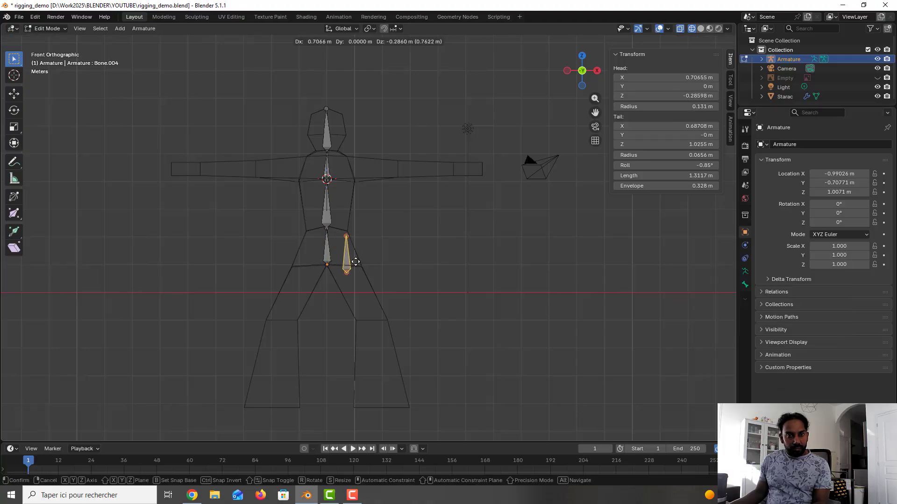
pyautogui.click(356, 262)
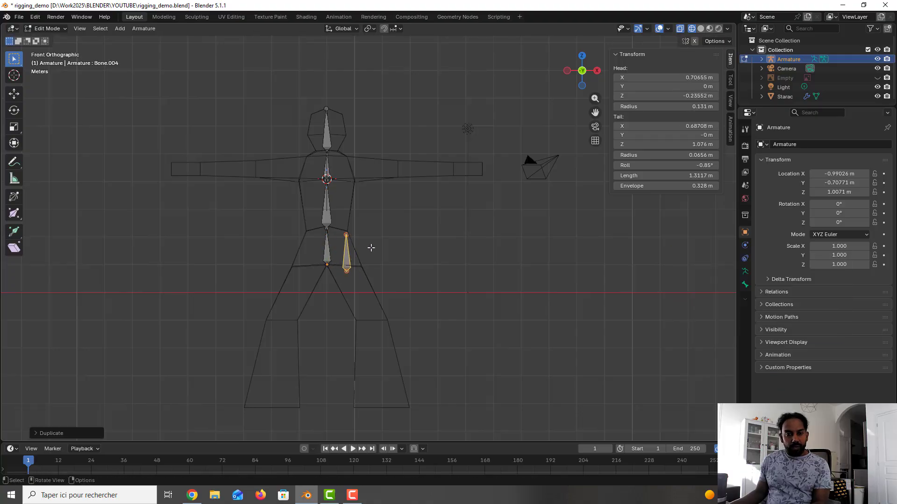
# Rotate the duplicated hip bone about 160° so it points down the thigh, and move its head to the top of the leg.
pyautogui.press('r')
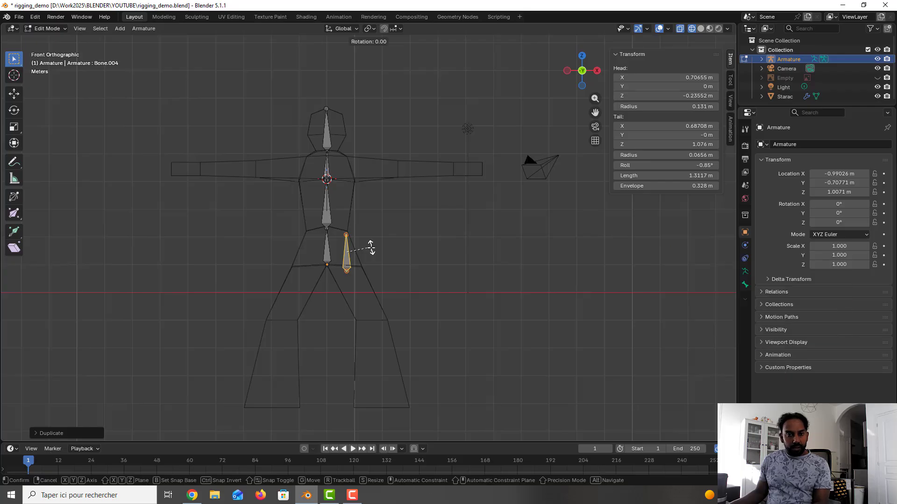
pyautogui.press('ctrl')
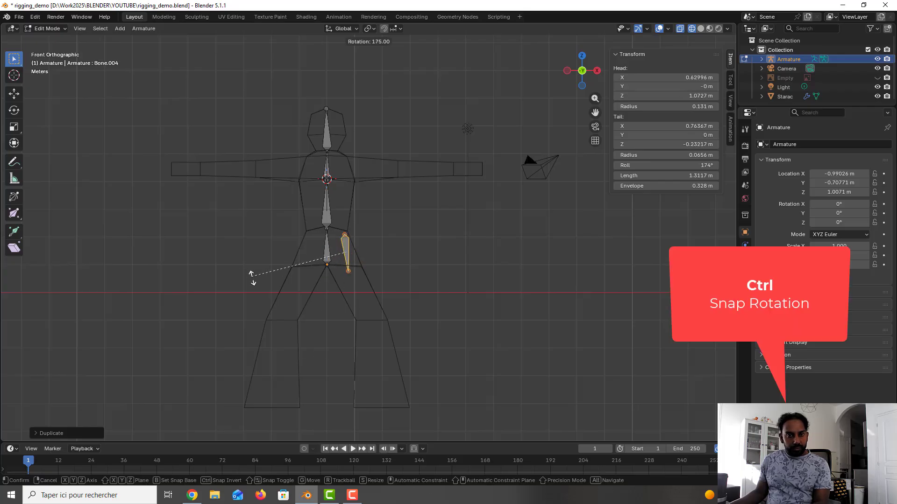
pyautogui.click(276, 293)
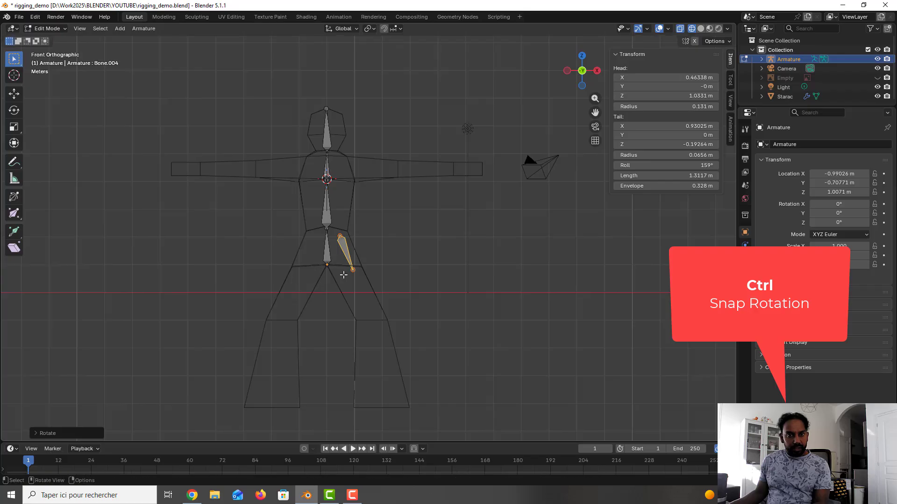
pyautogui.press('g')
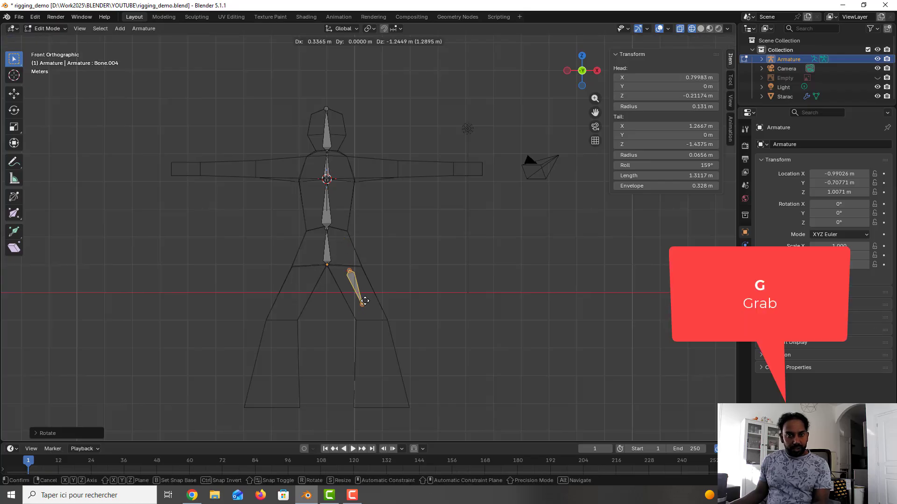
pyautogui.click(362, 298)
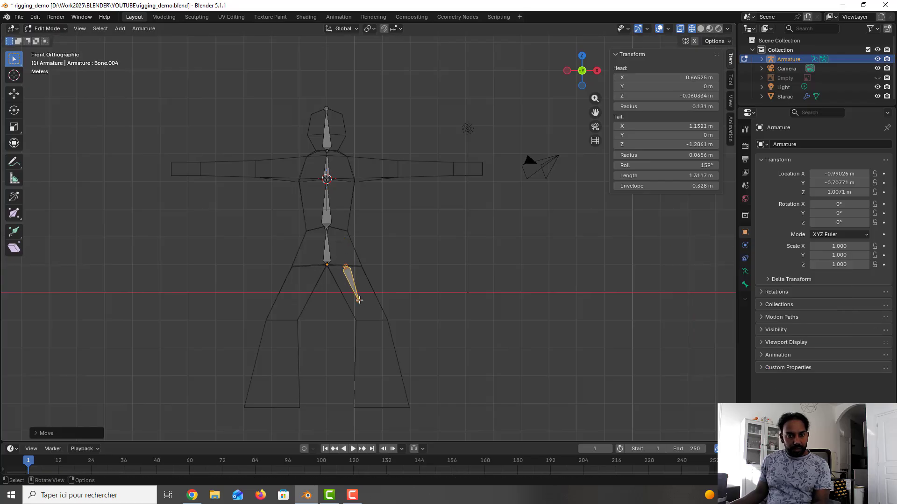
# Move the thigh bone's tip to the knee, about 2.12 m long, and extrude a shin bone about 3.19 m down to the foot.
pyautogui.click(359, 300)
pyautogui.press('g')
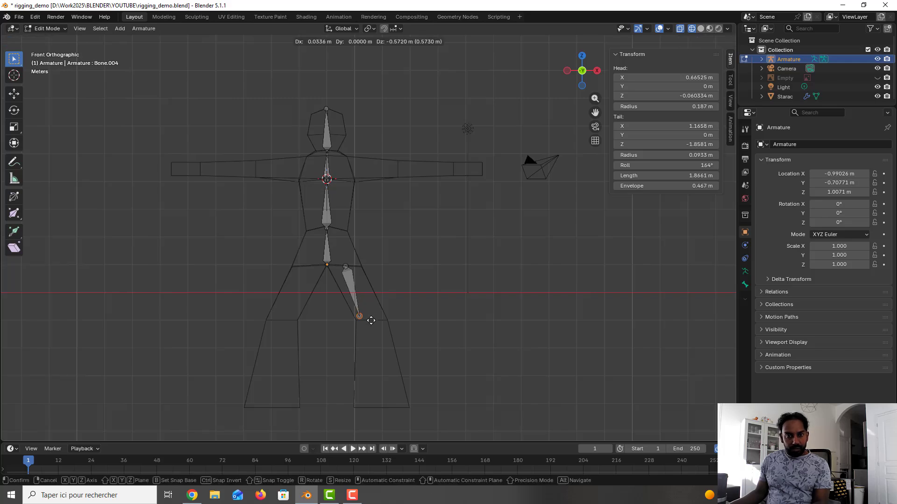
pyautogui.click(381, 322)
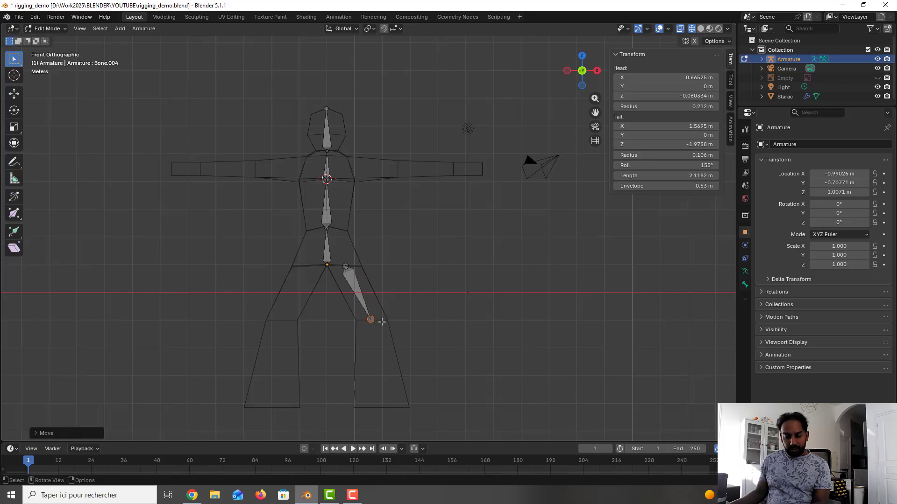
pyautogui.press('e')
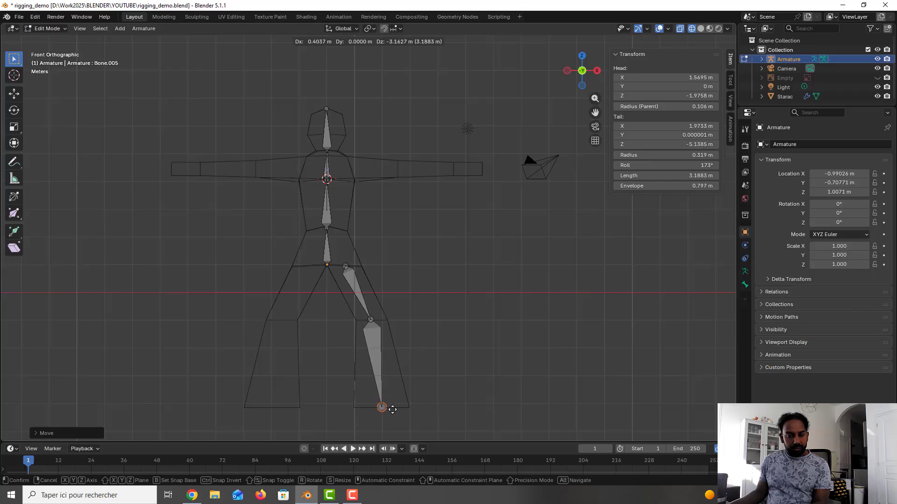
pyautogui.click(392, 409)
# Duplicate the thigh and shin bones together and place the copy about 1.93 m along negative X toward the other leg.
pyautogui.click(349, 275)
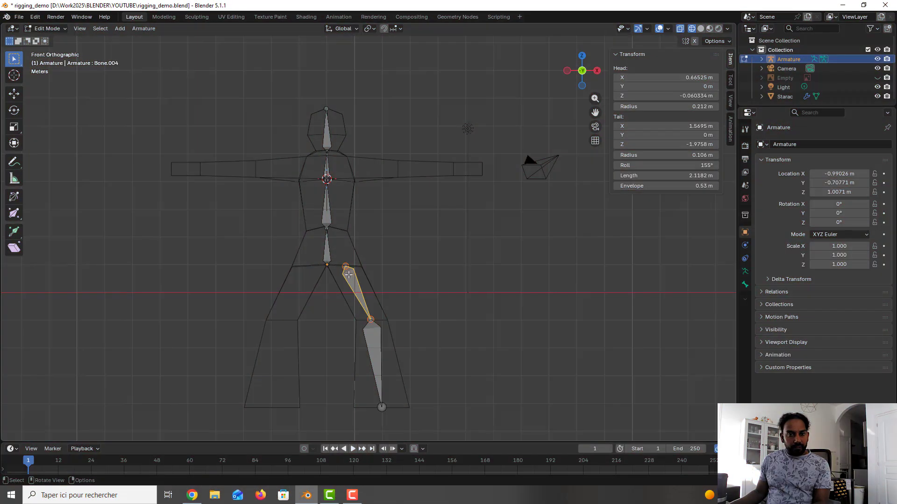
pyautogui.moveTo(402, 423); pyautogui.dragTo(341, 252)
pyautogui.hotkey('shift', 'd')
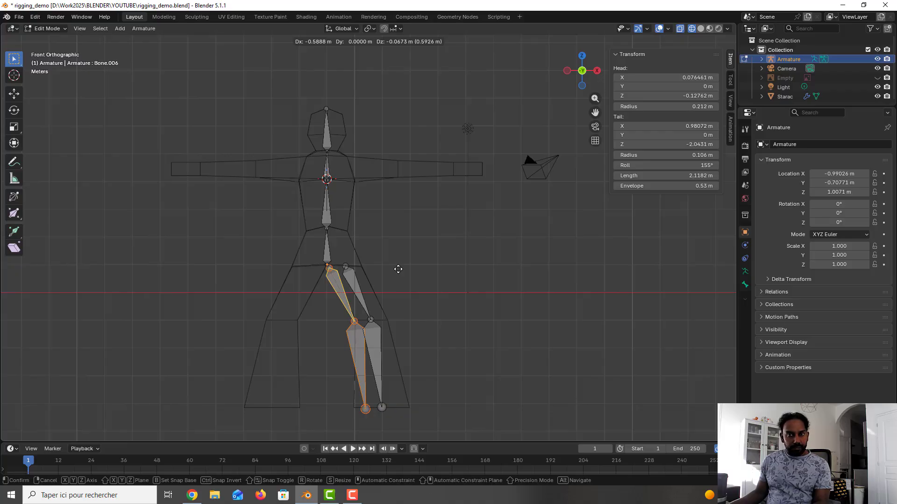
pyautogui.press('x')
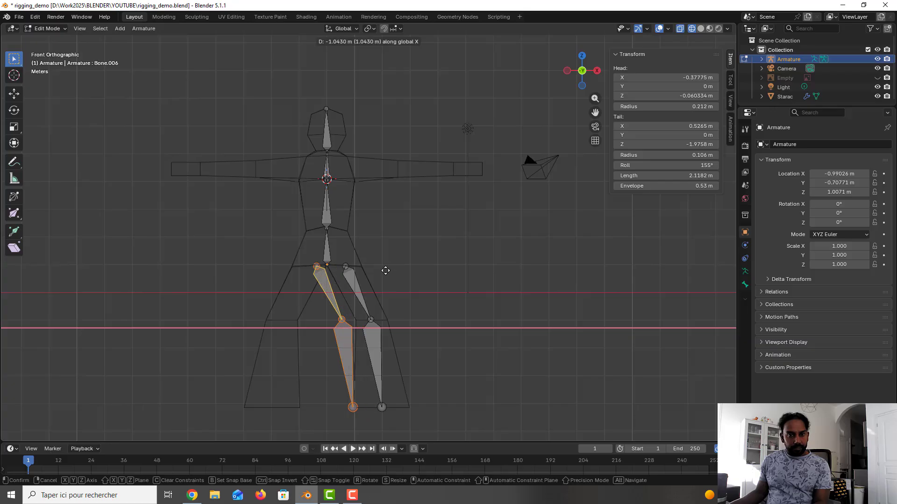
pyautogui.click(361, 269)
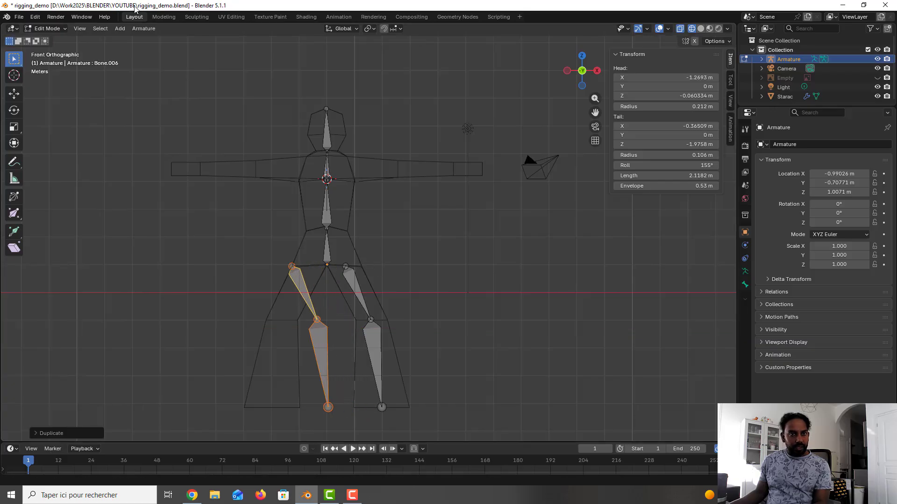
# Mirror the copied leg bones on global X, shift them about 1.03 m along negative X into the empty leg, and save the file.
pyautogui.click(150, 28)
pyautogui.moveTo(160, 49)
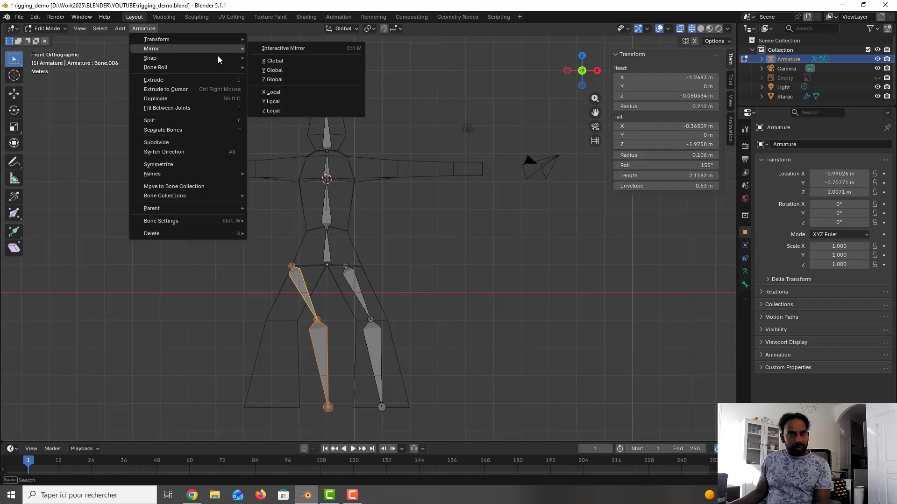
pyautogui.click(276, 63)
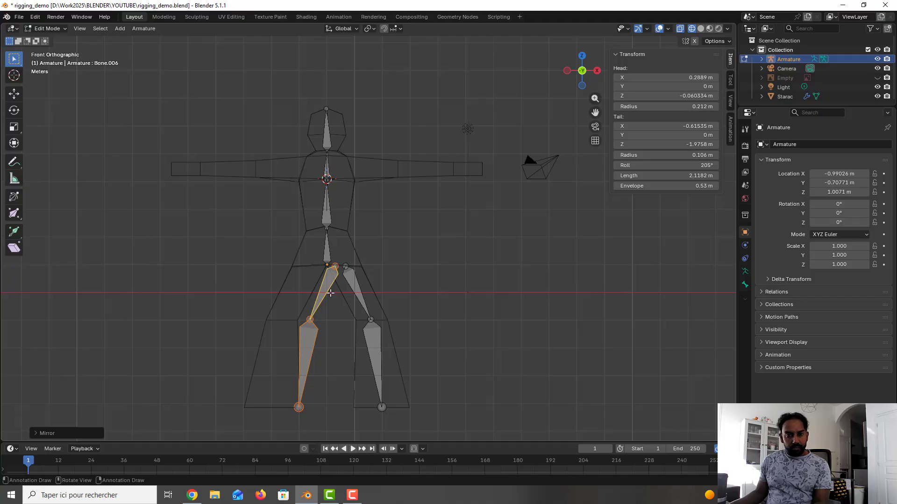
pyautogui.press('g')
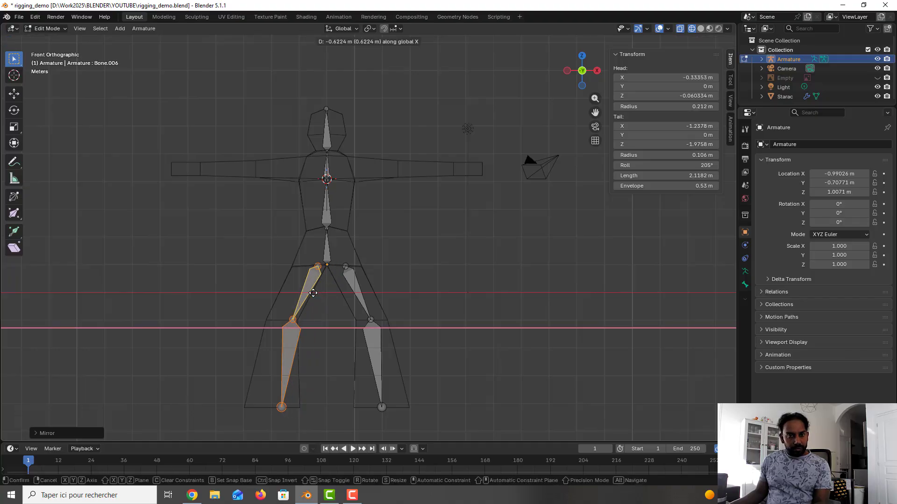
pyautogui.click(319, 271)
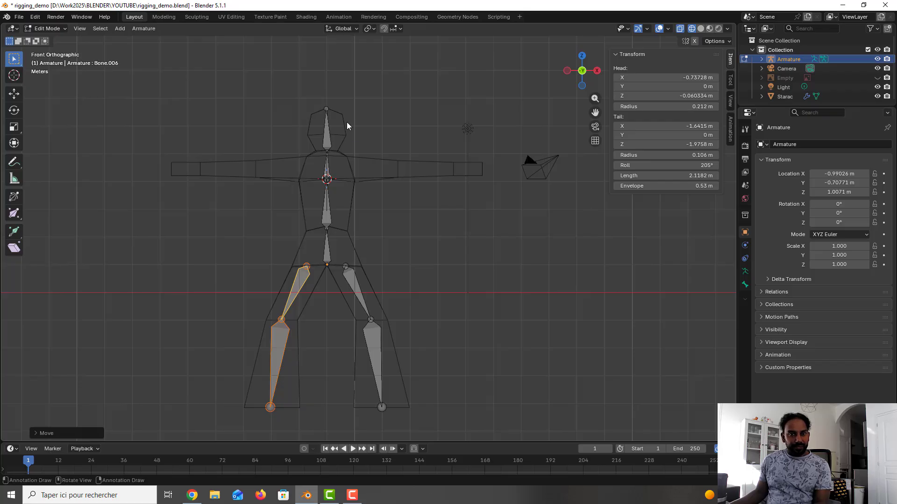
pyautogui.hotkey('ctrl', 's')
# Duplicate the first leg's thigh bone and place the copy at the shoulder, about 0.2 m along X and 3.7 m higher.
pyautogui.click(350, 280)
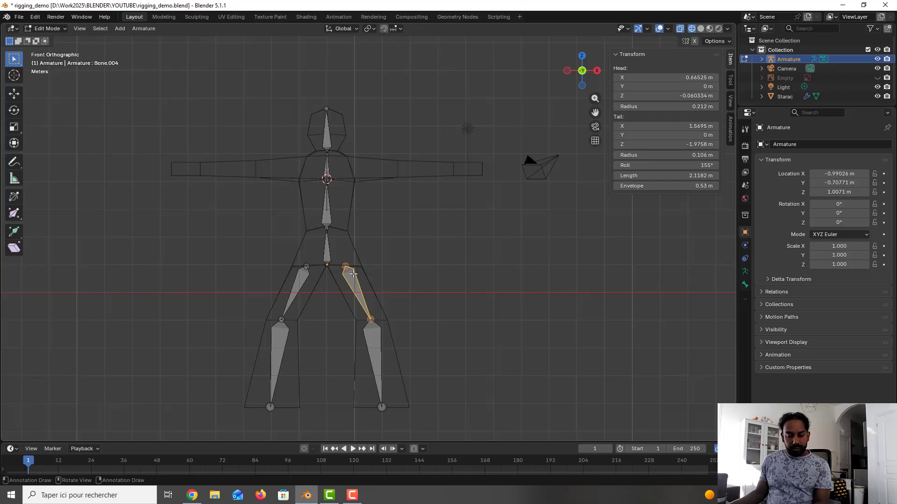
pyautogui.hotkey('shift', 'd')
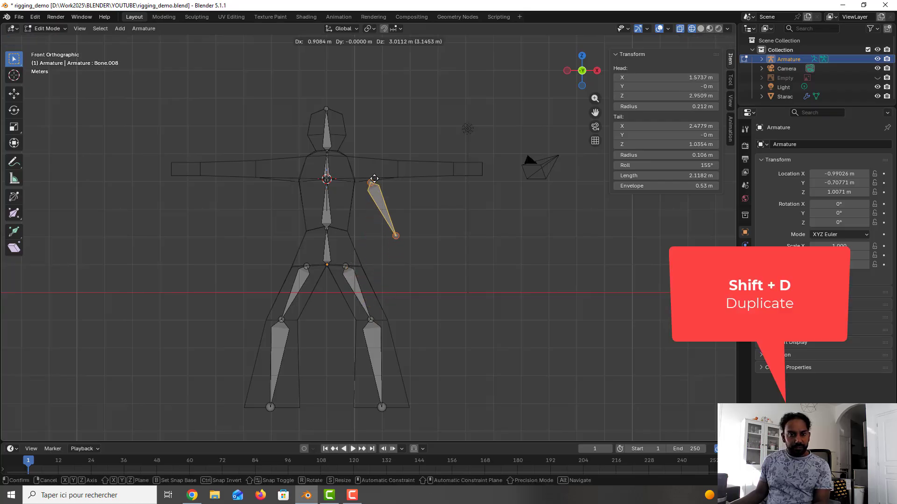
pyautogui.click(359, 172)
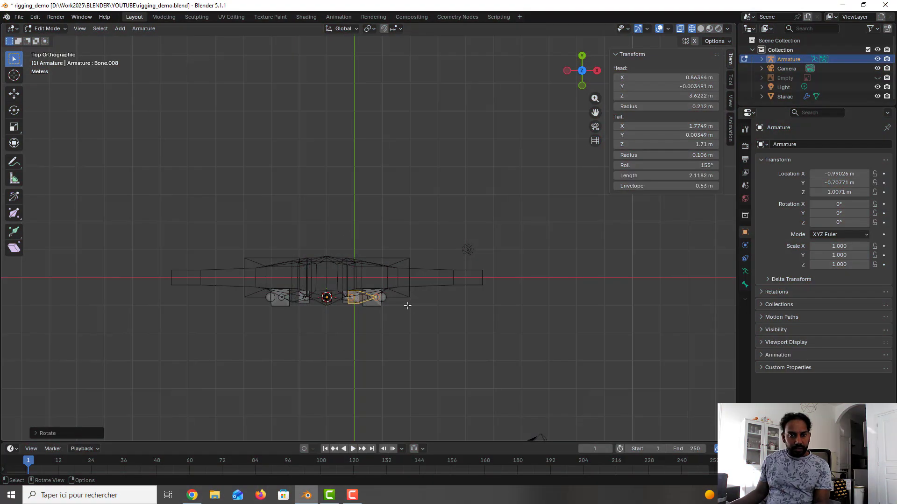
# From the top view, select all bones and move them about 0.69 m along Y into the middle of the body mesh.
pyautogui.scroll(2, 386, 297)
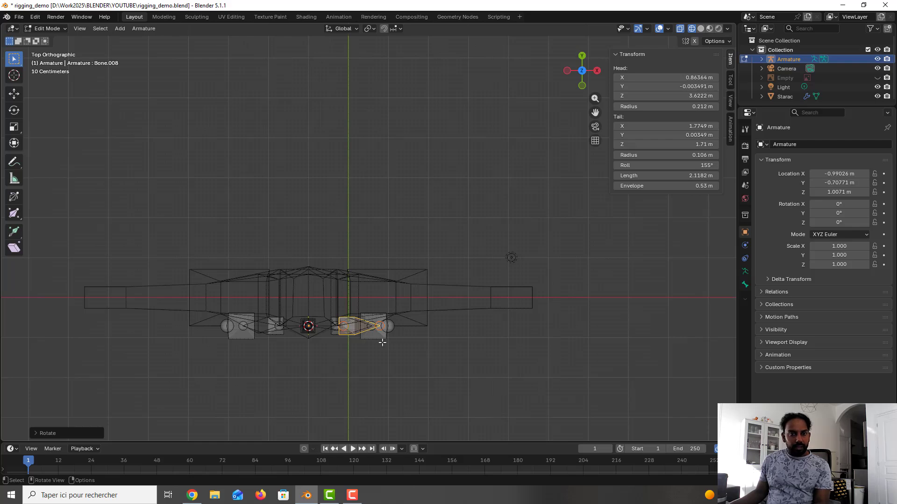
pyautogui.moveTo(398, 367); pyautogui.dragTo(220, 296)
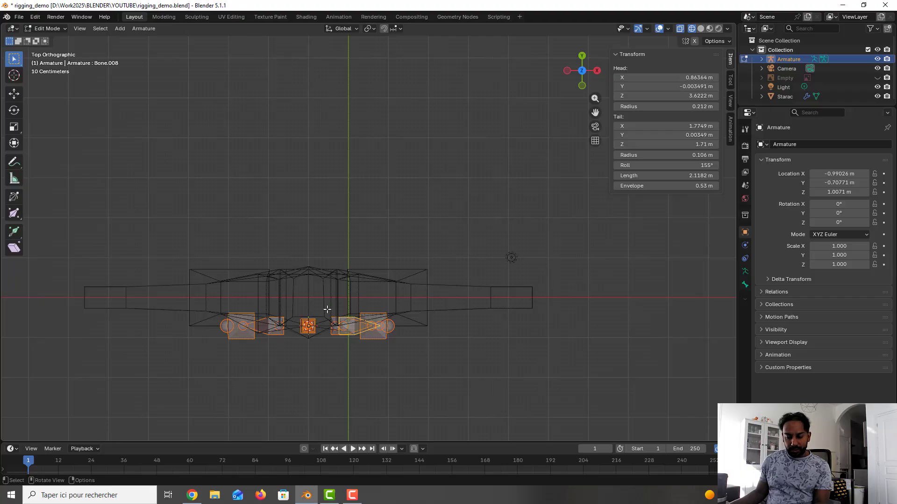
pyautogui.press('g')
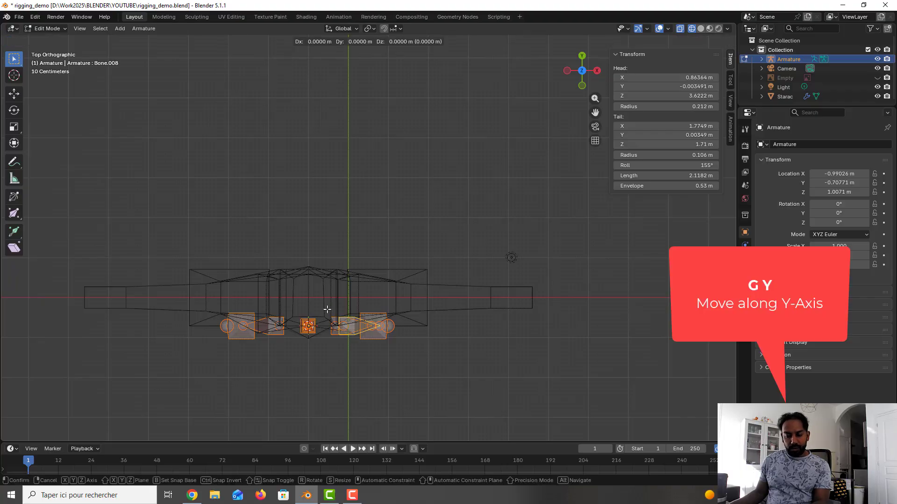
pyautogui.press('y')
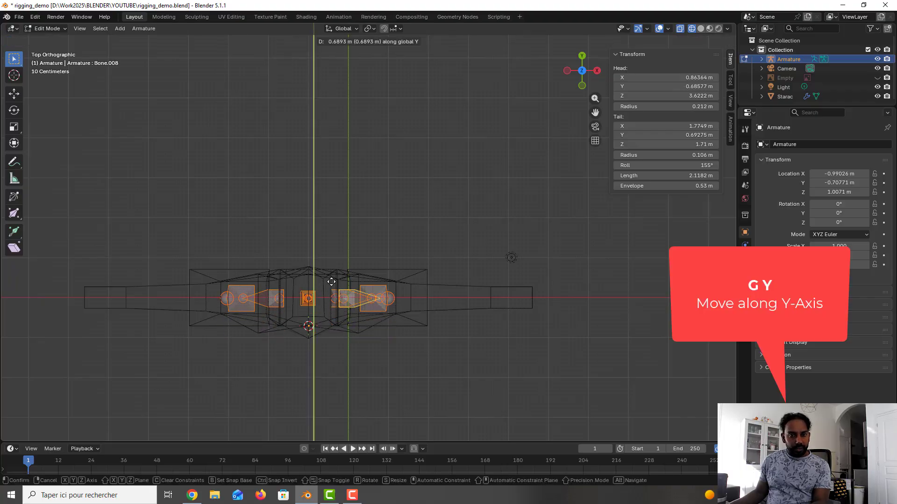
pyautogui.click(331, 282)
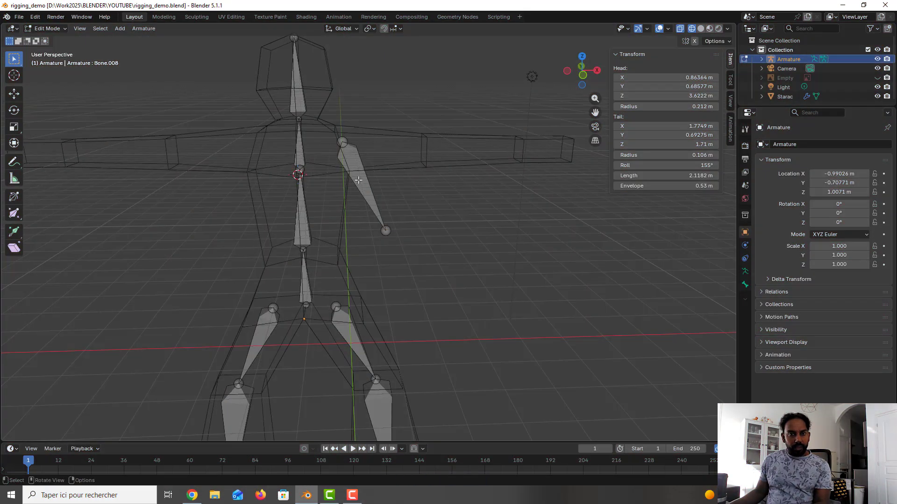
# In front view, move the shoulder bone's tip to the elbow and its head inward beside the upper spine, giving a length of about 2.16 m.
pyautogui.click(366, 175)
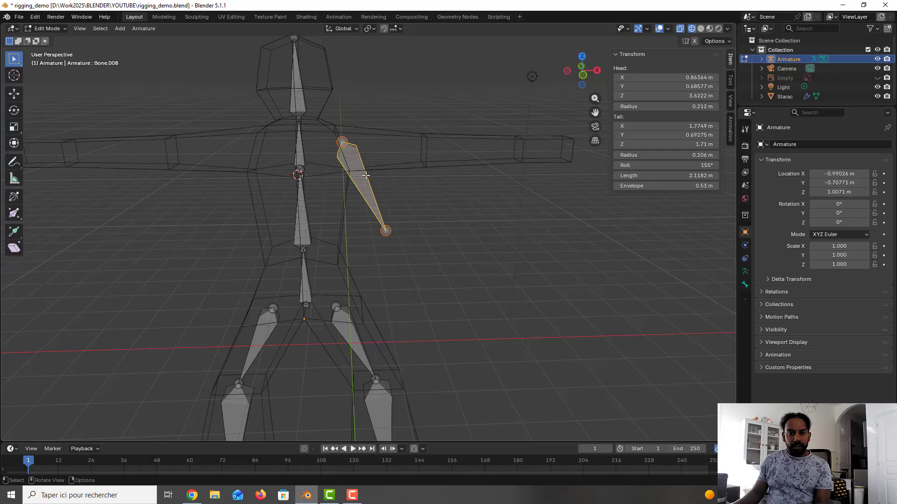
pyautogui.press('KP_1')
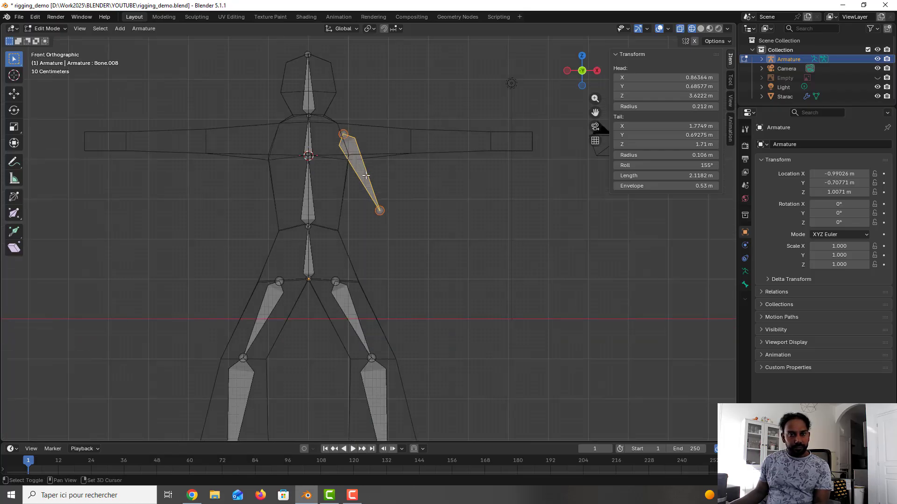
pyautogui.keyDown('shift'); pyautogui.moveTo(366, 175); pyautogui.dragTo(347, 298, button='middle'); pyautogui.keyUp('shift')
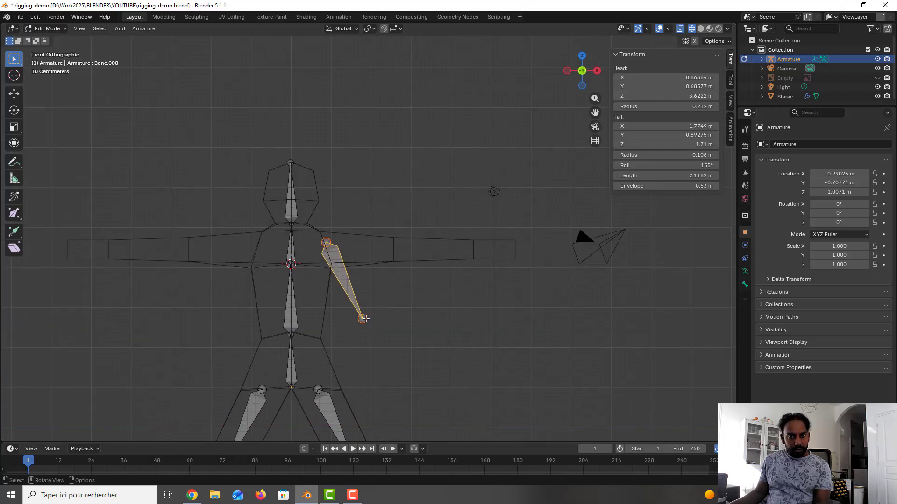
pyautogui.click(364, 319)
pyautogui.press('g')
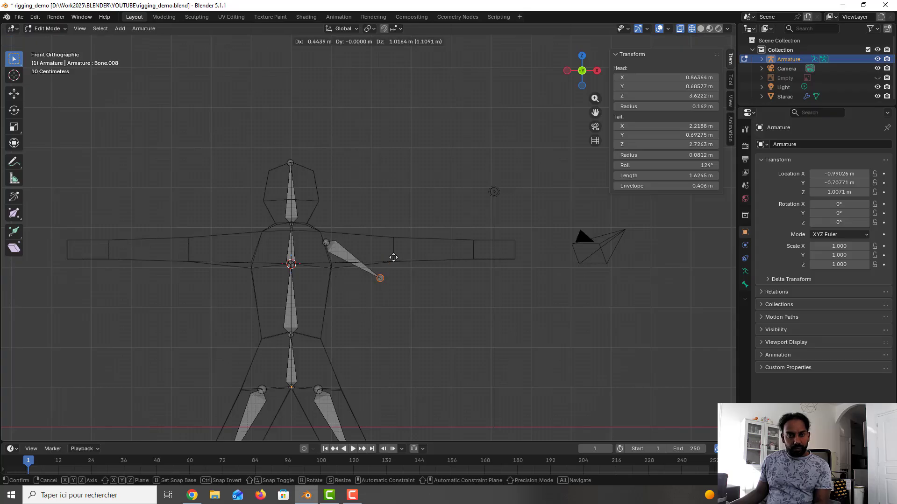
pyautogui.click(400, 248)
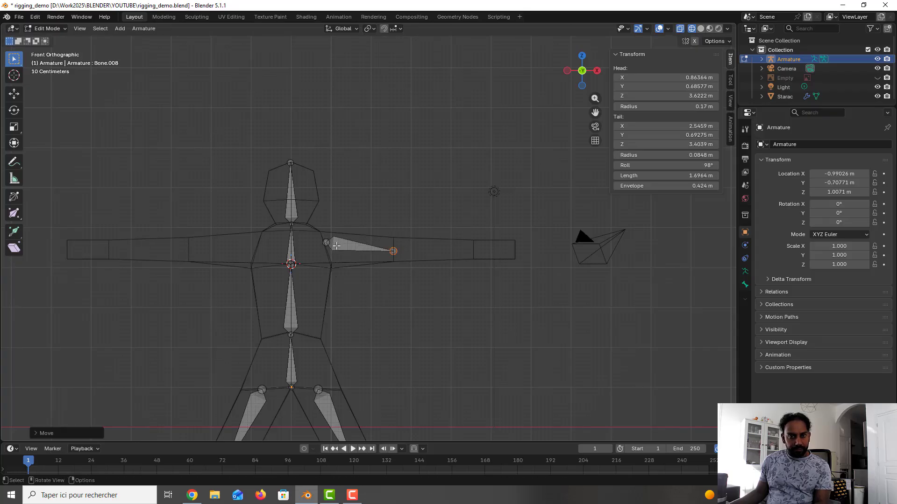
pyautogui.click(327, 242)
pyautogui.press('g')
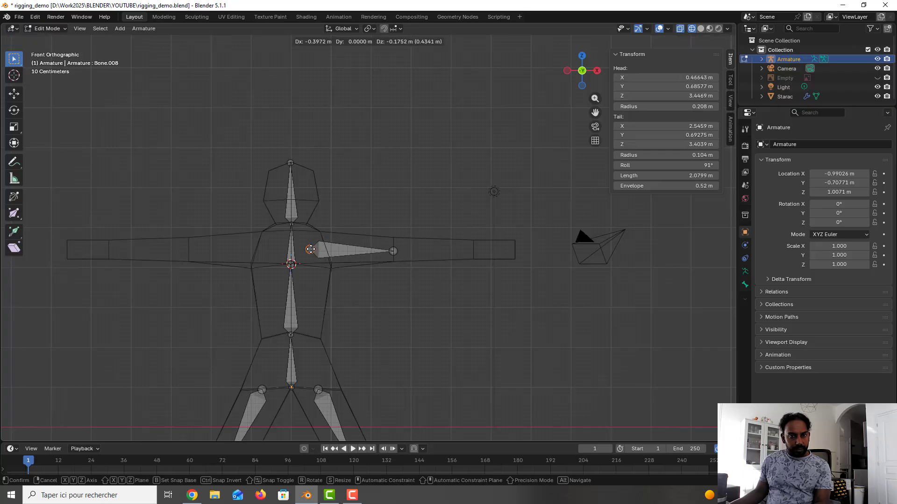
pyautogui.click(306, 248)
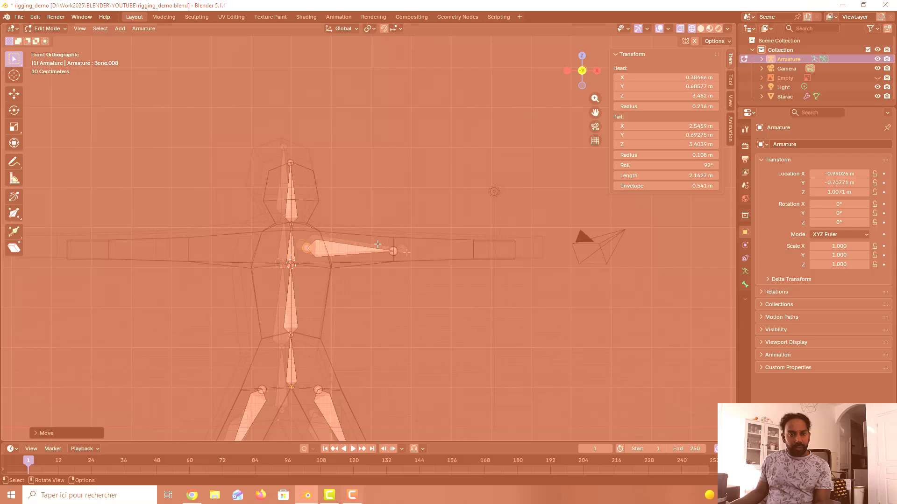
# In front view, extrude a forearm bone about 1.93 m long from the elbow to the wrist and a hand bone about 1.1 m long.
pyautogui.moveTo(424, 247); pyautogui.dragTo(411, 248, button='middle')
pyautogui.click(402, 249)
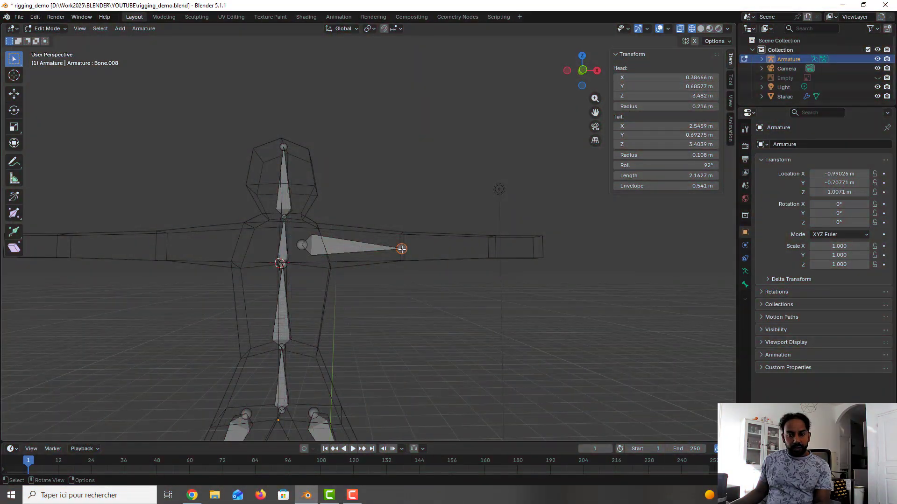
pyautogui.press('KP_1')
pyautogui.press('e')
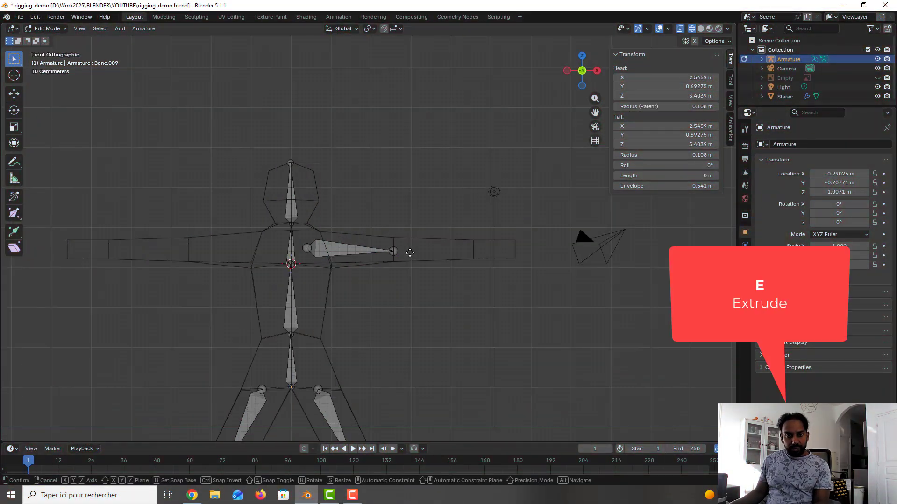
pyautogui.click(479, 248)
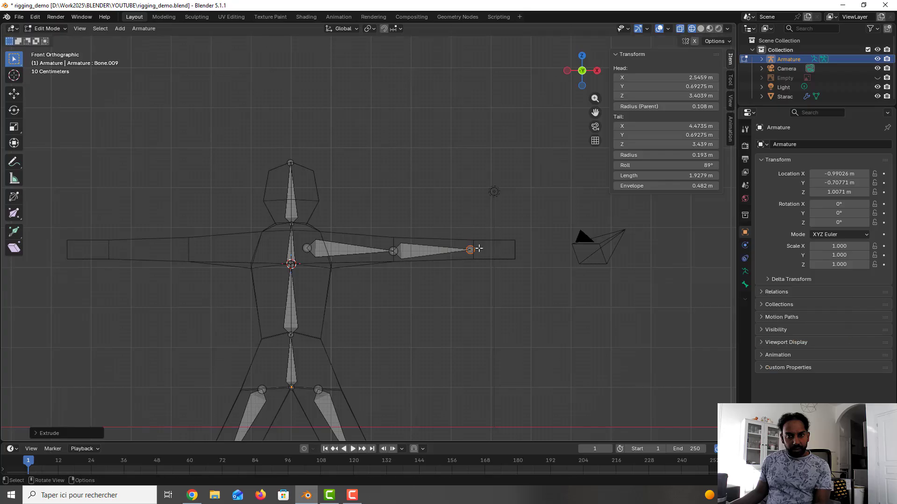
pyautogui.press('e')
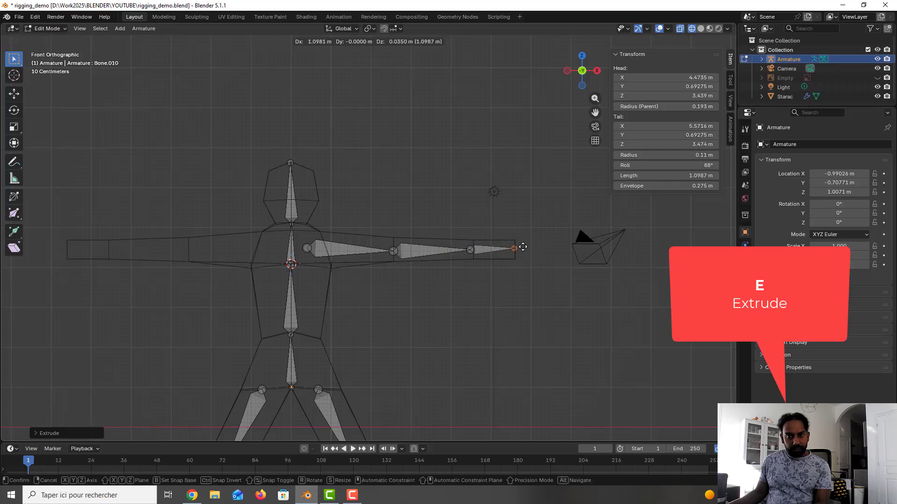
pyautogui.click(522, 247)
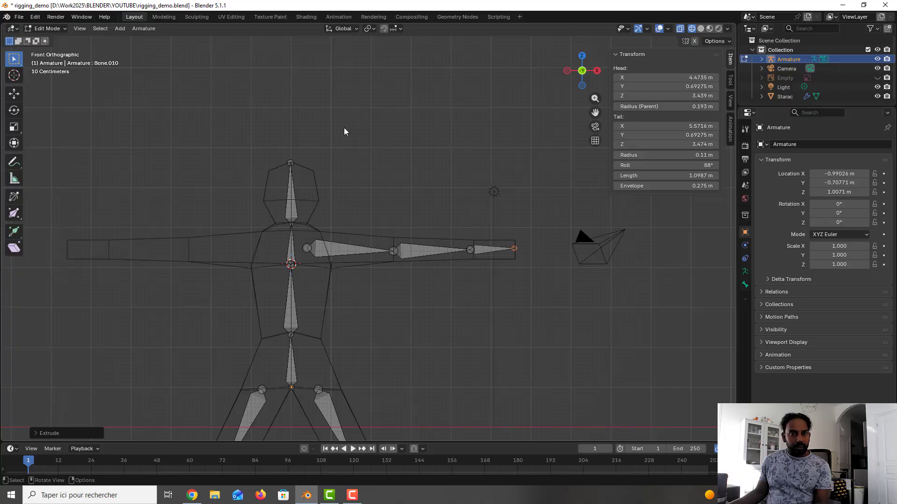
# Select the upper arm, forearm and hand bones and duplicate them in place.
pyautogui.click(330, 247)
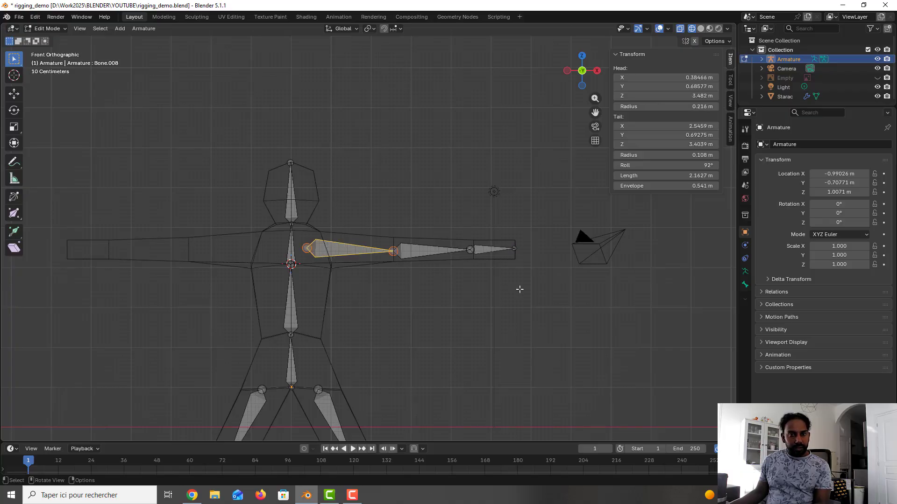
pyautogui.moveTo(519, 289); pyautogui.dragTo(303, 216)
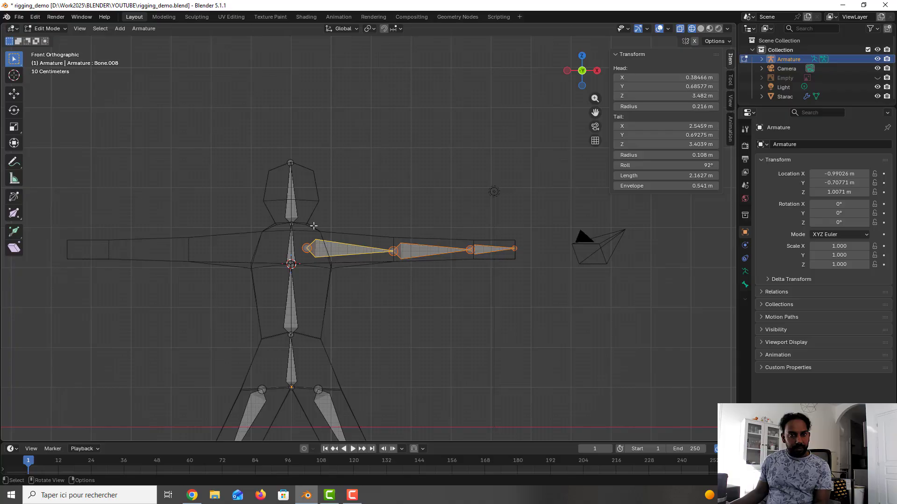
pyautogui.hotkey('shift', 'd')
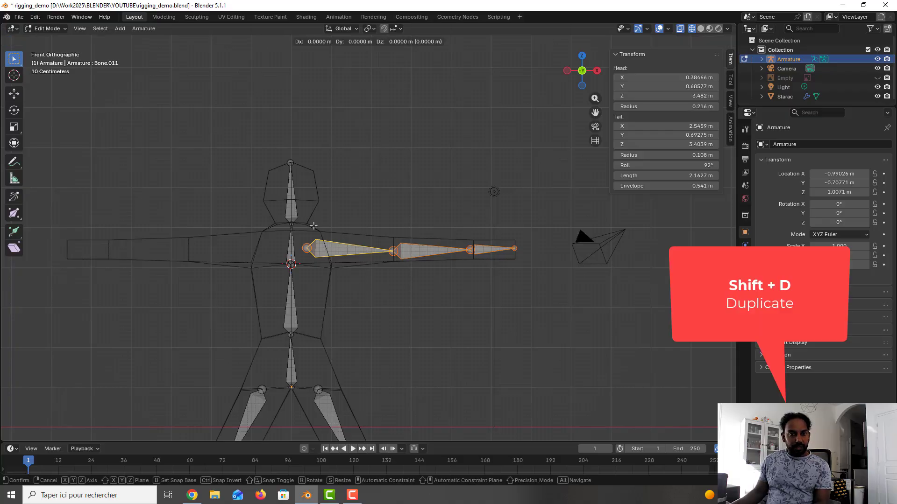
pyautogui.rightClick(314, 226)
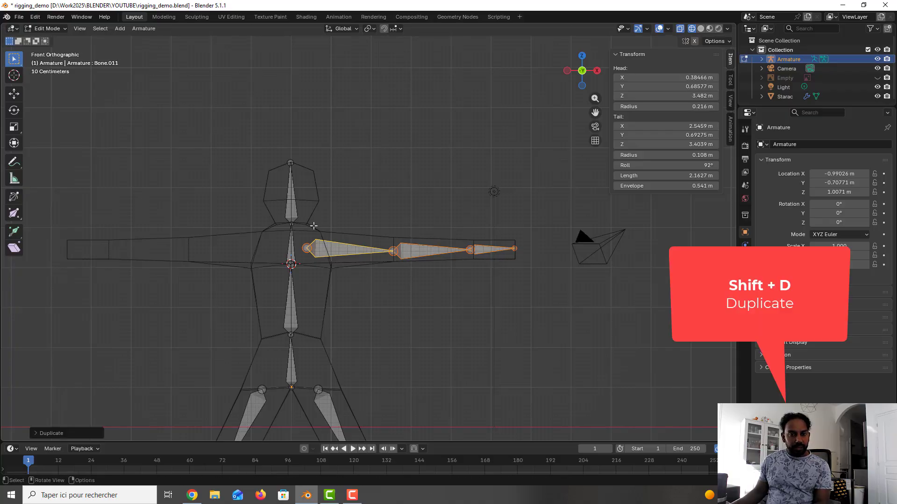
# Mirror the copied arm bones on global X and move them about 6.73 m along negative X into the empty arm.
pyautogui.click(143, 28)
pyautogui.moveTo(153, 49)
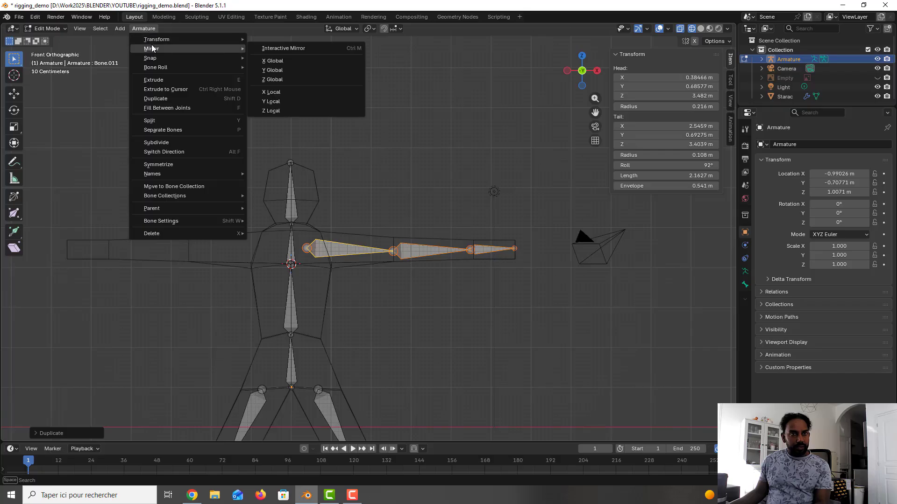
pyautogui.click(284, 61)
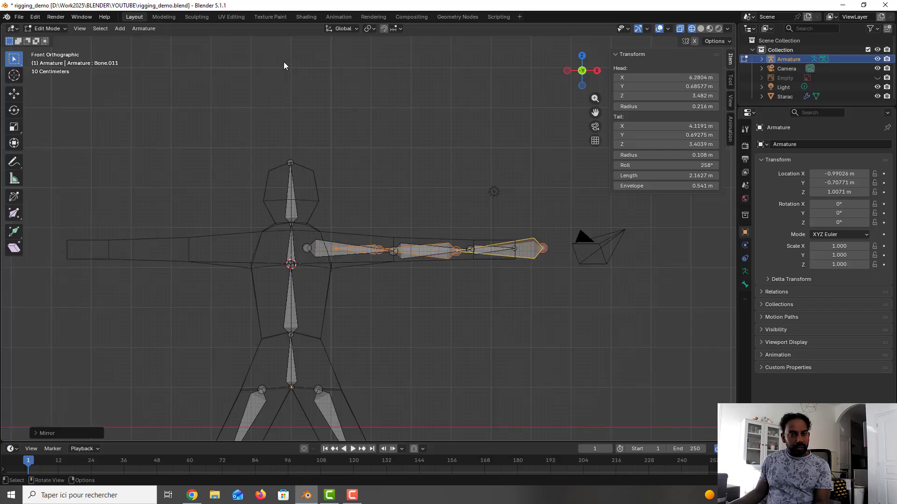
pyautogui.press('g')
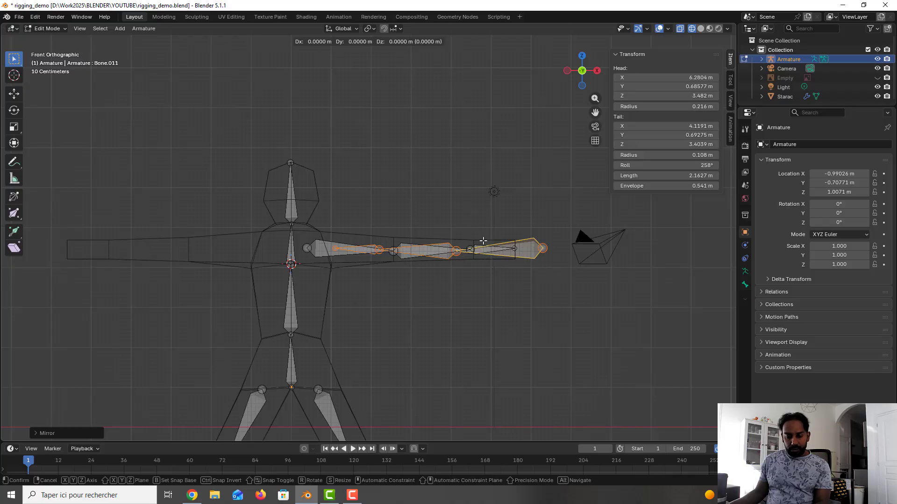
pyautogui.press('x')
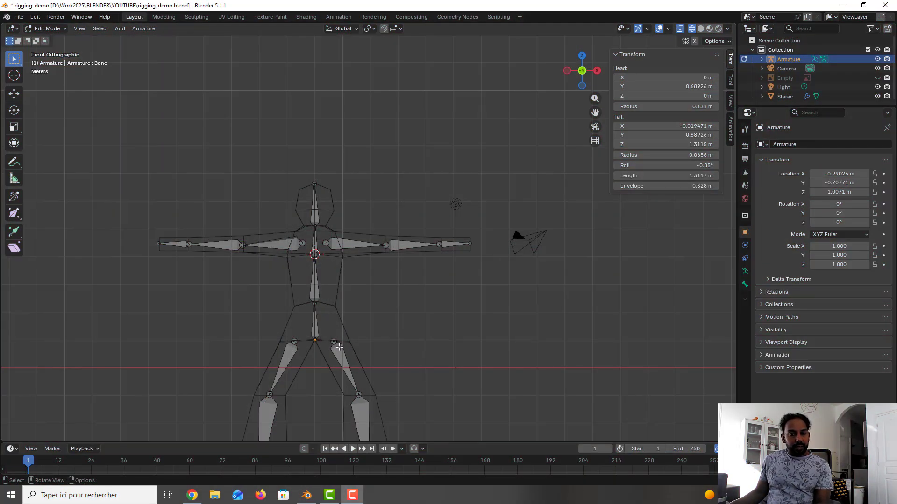
# Parent each thigh bone to the lowest spine bone with Keep Offset.
pyautogui.click(339, 346)
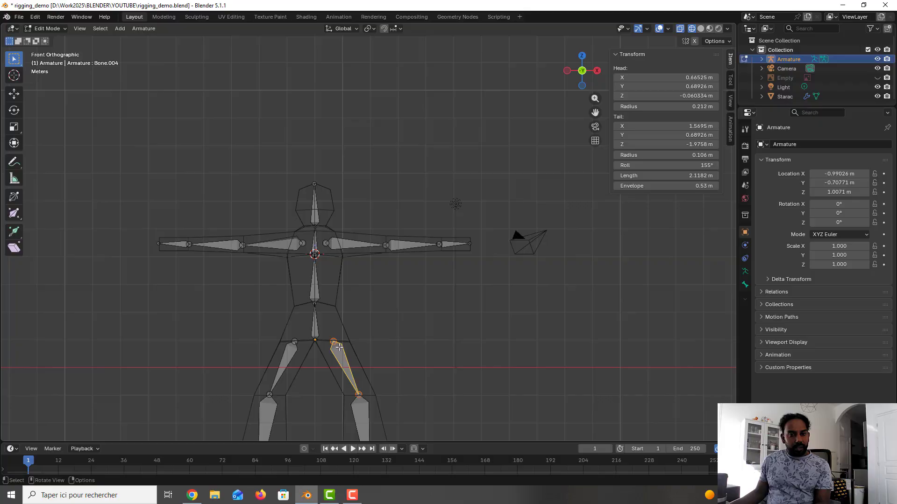
pyautogui.keyDown('shift'); pyautogui.click(315, 325); pyautogui.keyUp('shift')
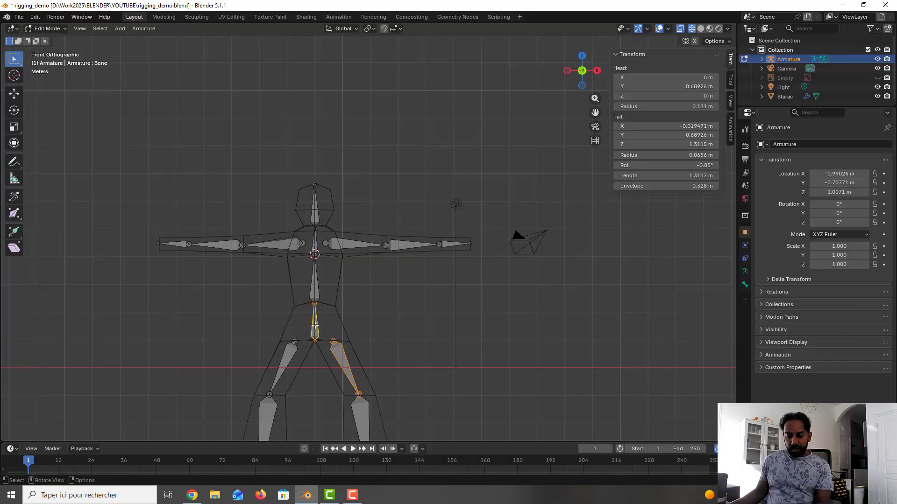
pyautogui.hotkey('ctrl', 'p')
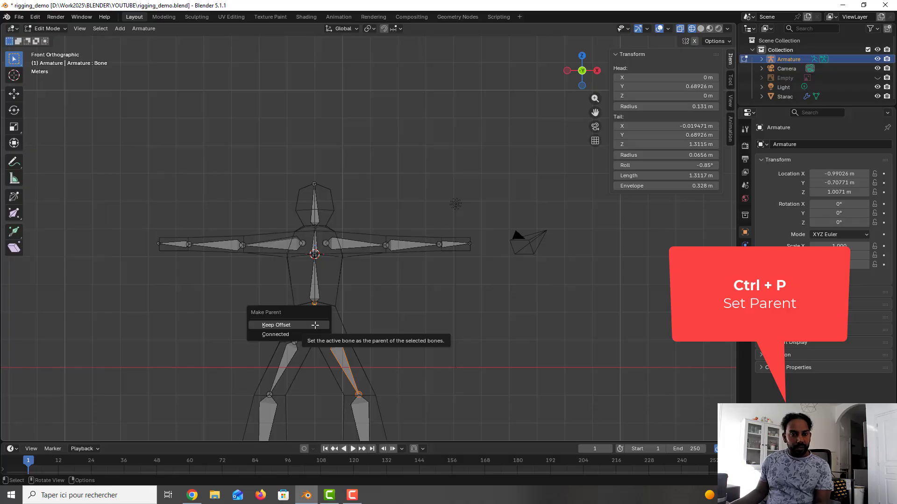
pyautogui.click(312, 325)
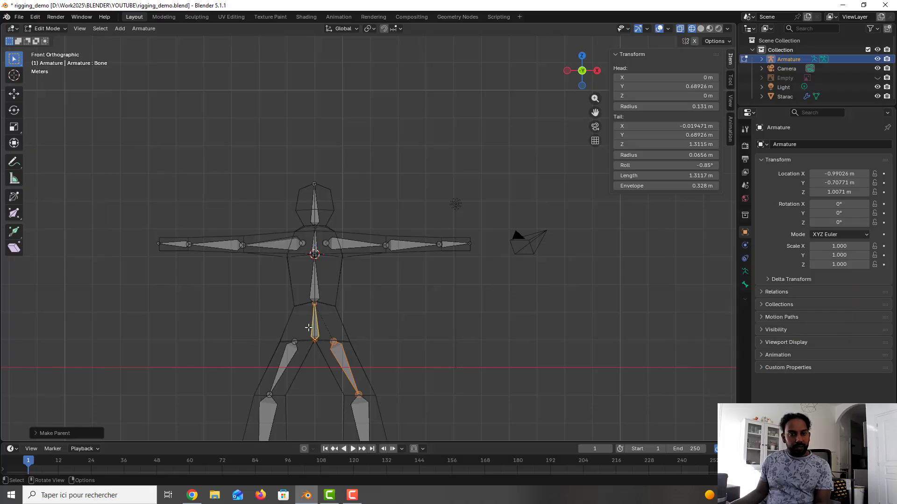
pyautogui.click(292, 352)
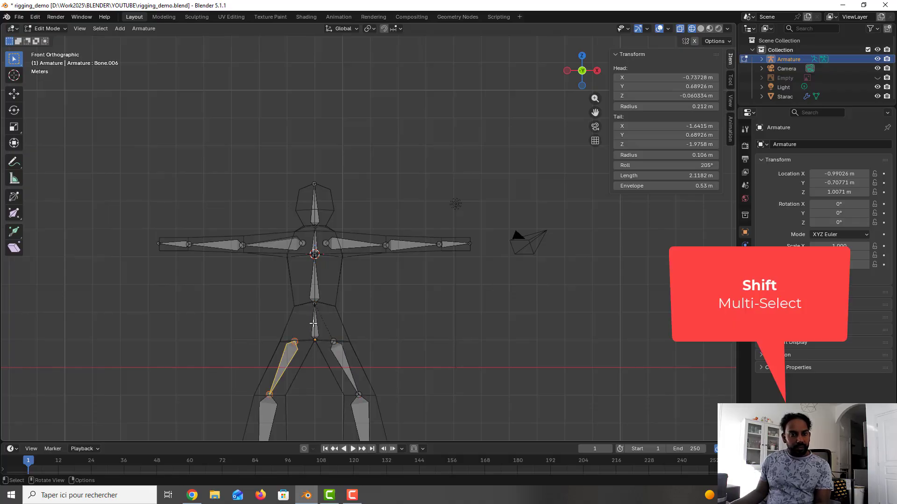
pyautogui.keyDown('shift'); pyautogui.click(314, 323); pyautogui.keyUp('shift')
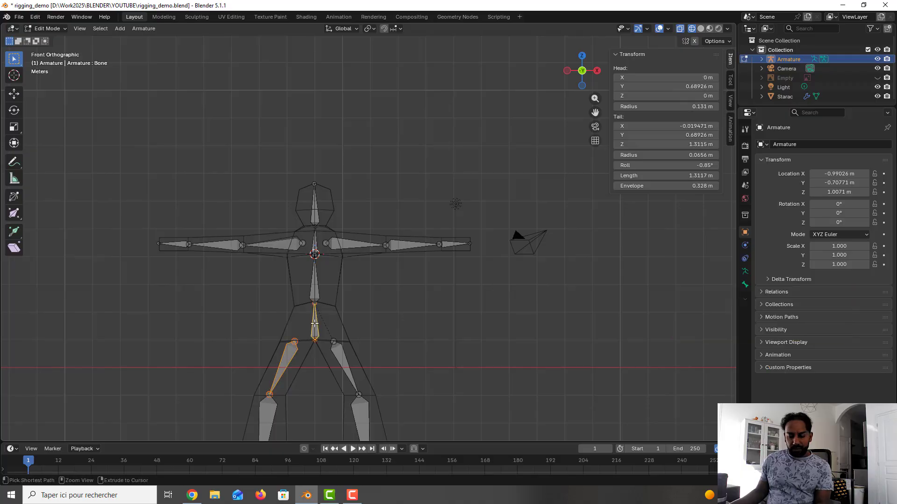
pyautogui.hotkey('ctrl', 'p')
pyautogui.click(315, 323)
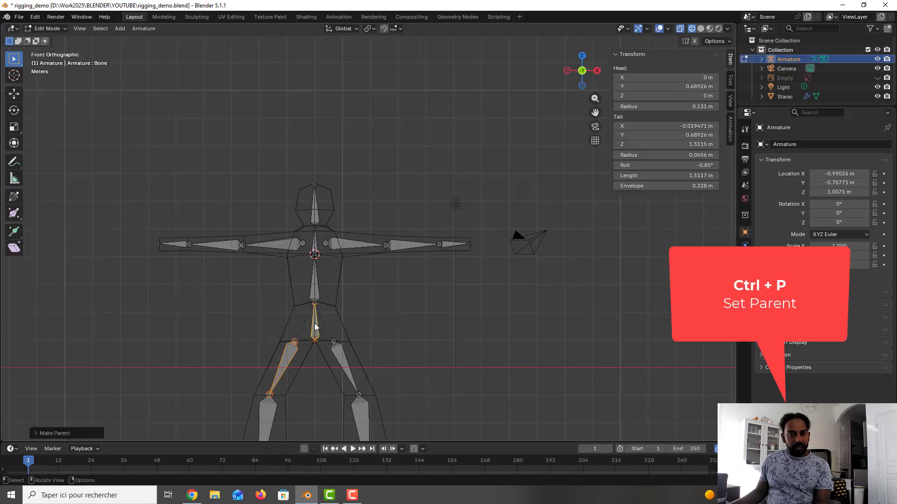
# Parent each upper arm bone to the upper spine bone between the shoulders with Keep Offset, and save the file.
pyautogui.click(338, 244)
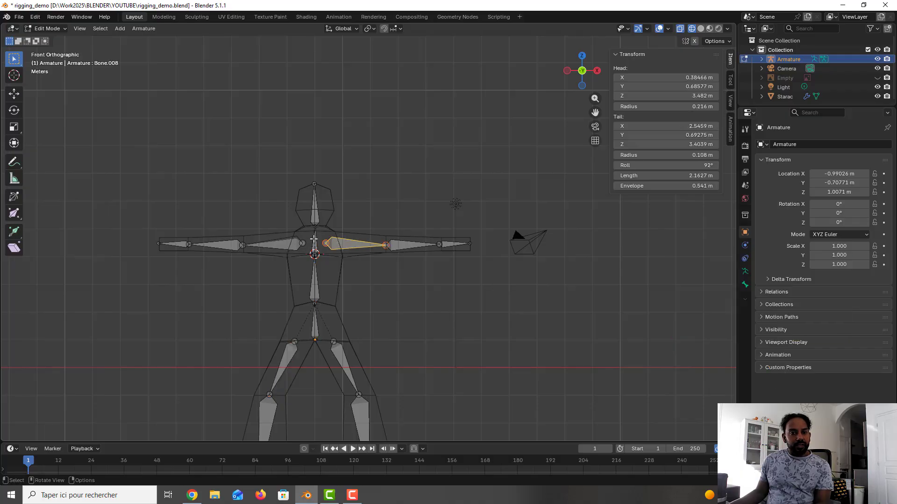
pyautogui.keyDown('shift'); pyautogui.click(314, 240); pyautogui.keyUp('shift')
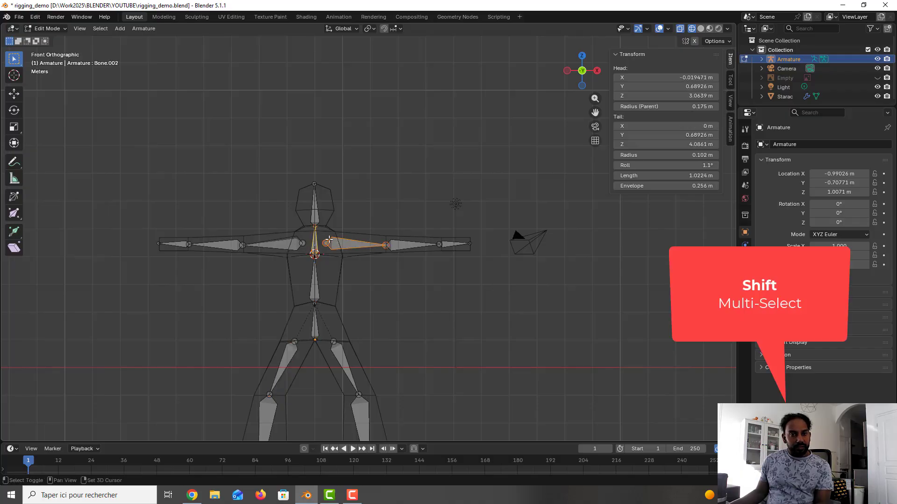
pyautogui.hotkey('ctrl', 'p')
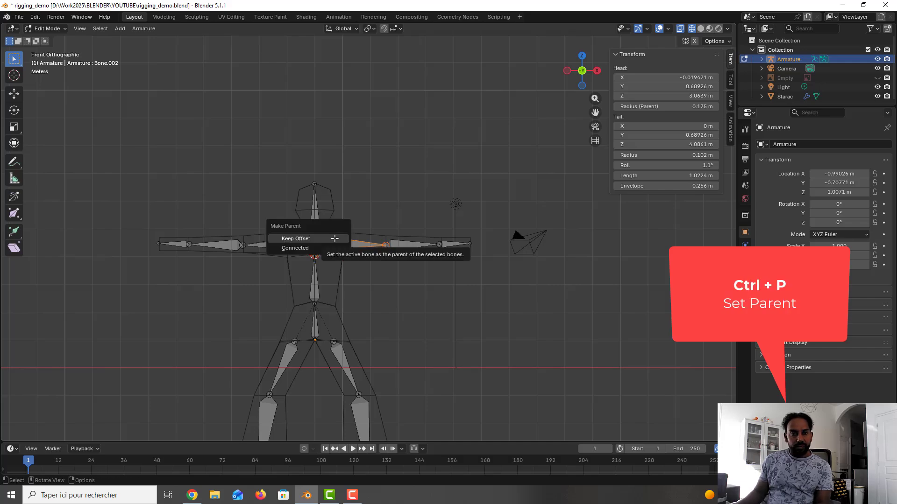
pyautogui.click(335, 239)
pyautogui.click(300, 241)
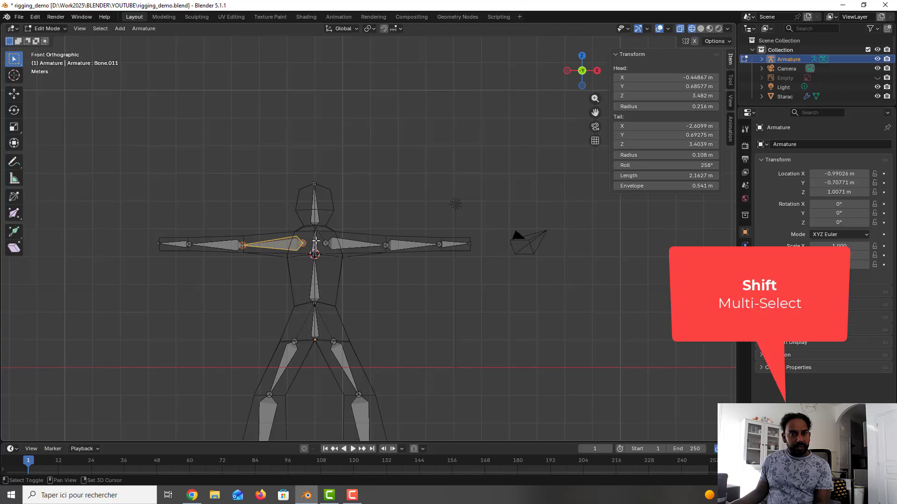
pyautogui.keyDown('shift'); pyautogui.click(317, 242); pyautogui.keyUp('shift')
pyautogui.hotkey('ctrl', 'p')
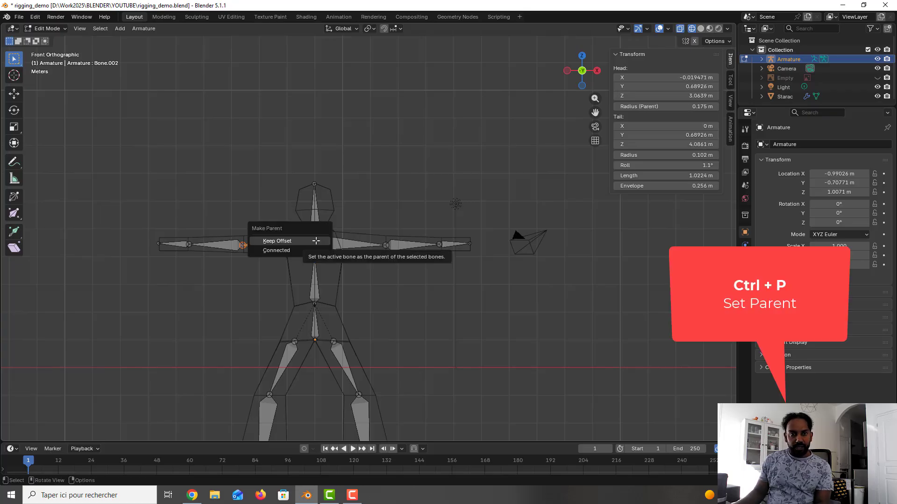
pyautogui.click(316, 241)
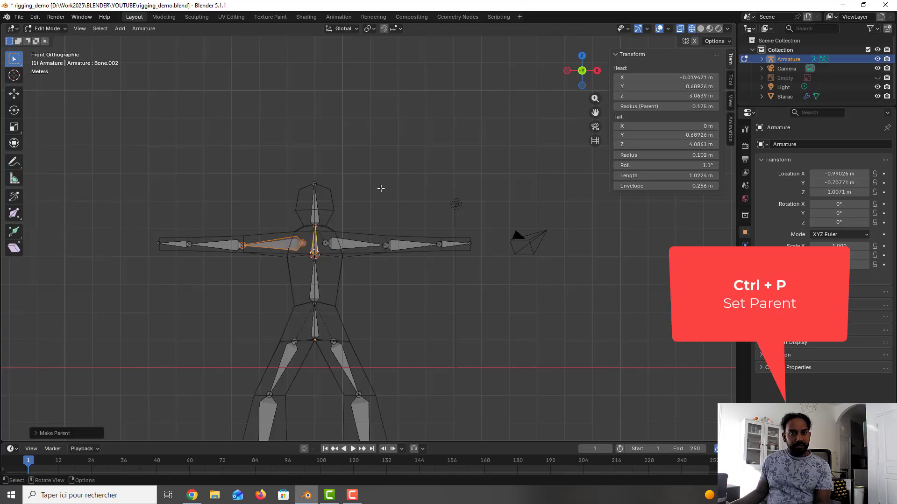
pyautogui.hotkey('ctrl', 's')
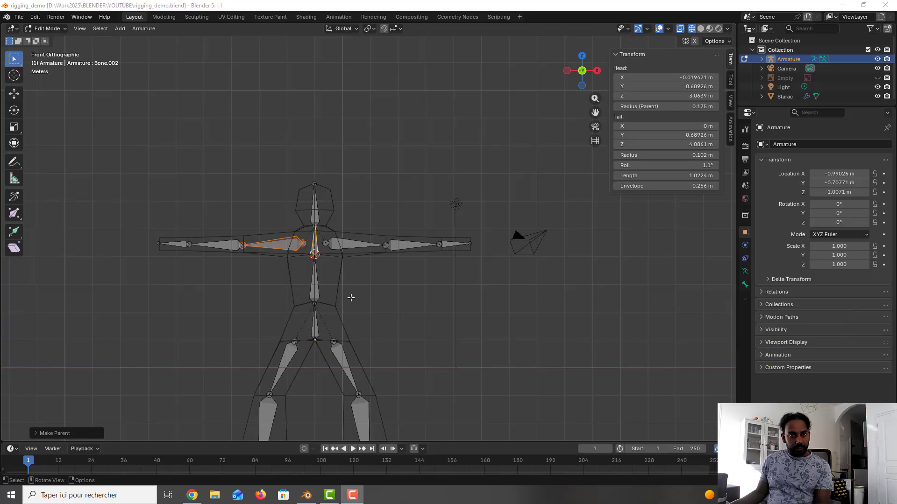
# Deselect all bones and switch the armature to Pose Mode in an angled perspective view.
pyautogui.click(348, 296)
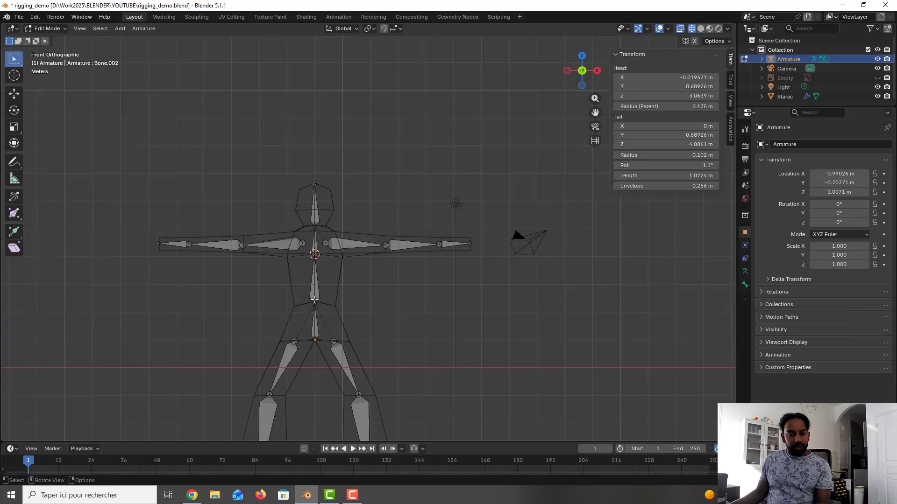
pyautogui.moveTo(314, 299); pyautogui.dragTo(351, 314, button='middle')
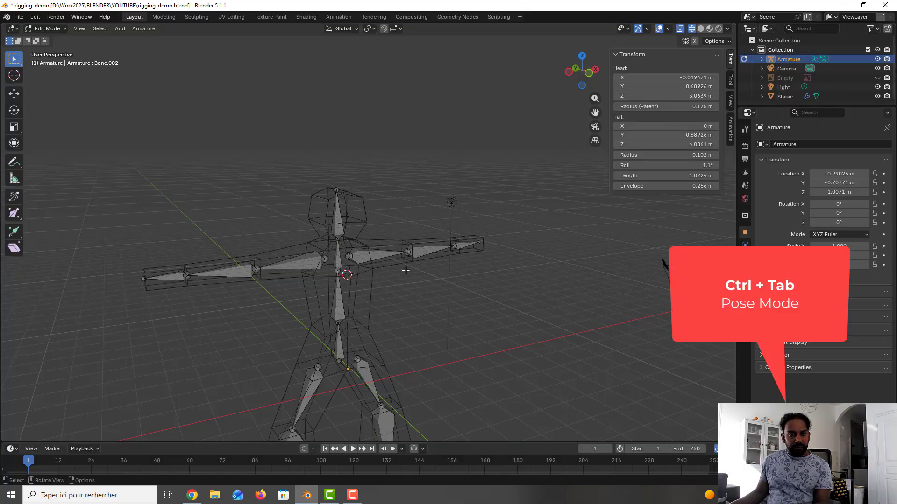
pyautogui.hotkey('ctrl', 'Tab')
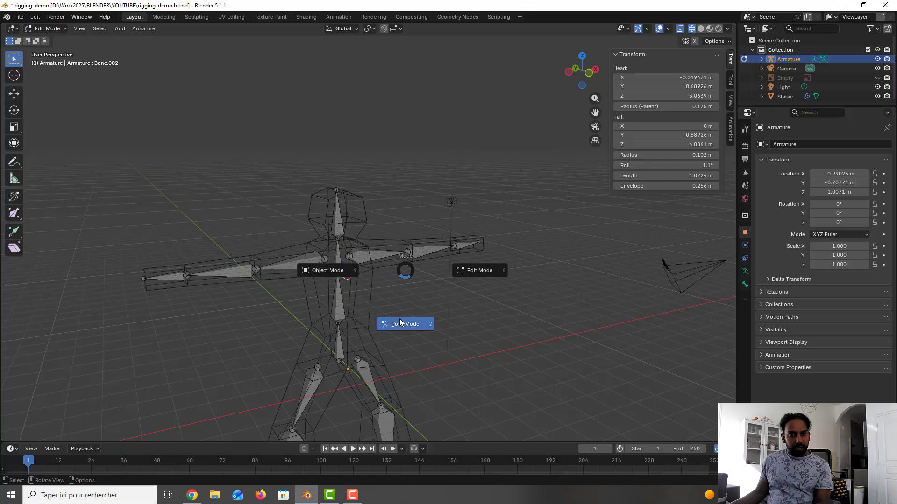
pyautogui.click(400, 321)
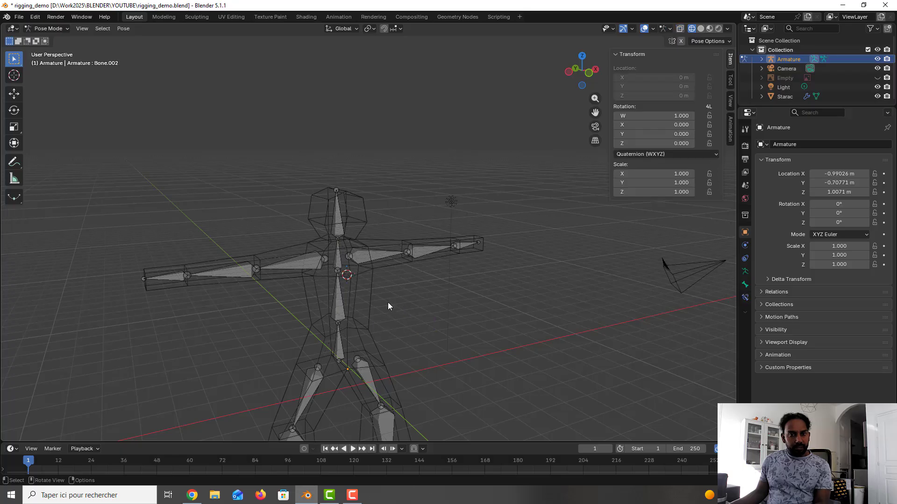
# Test the parenting by rotating the +X upper arm bone and the lowest spine bone, restoring the rest pose after each.
pyautogui.click(366, 258)
pyautogui.press('r')
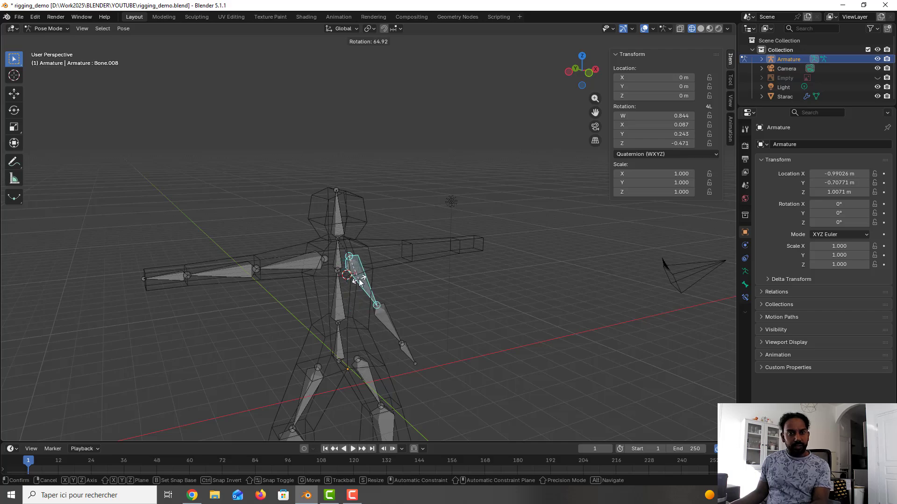
pyautogui.click(374, 249)
pyautogui.hotkey('alt', 'r')
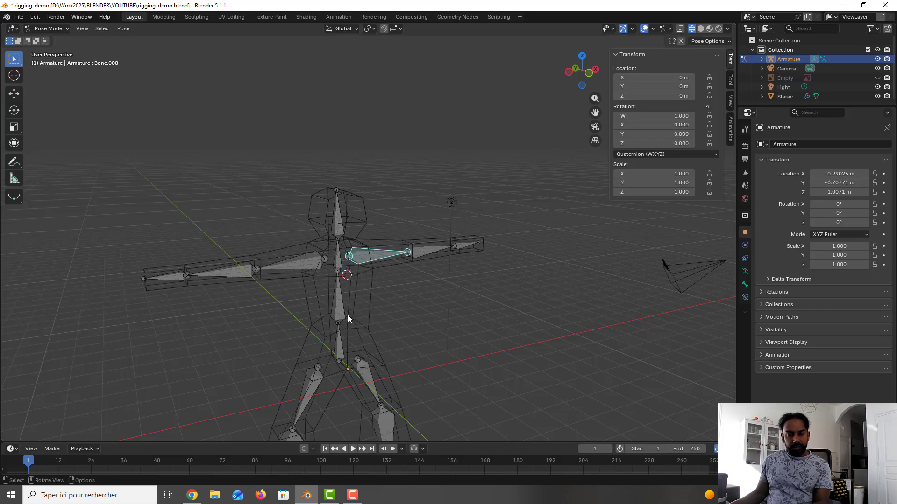
pyautogui.click(338, 345)
pyautogui.press('r')
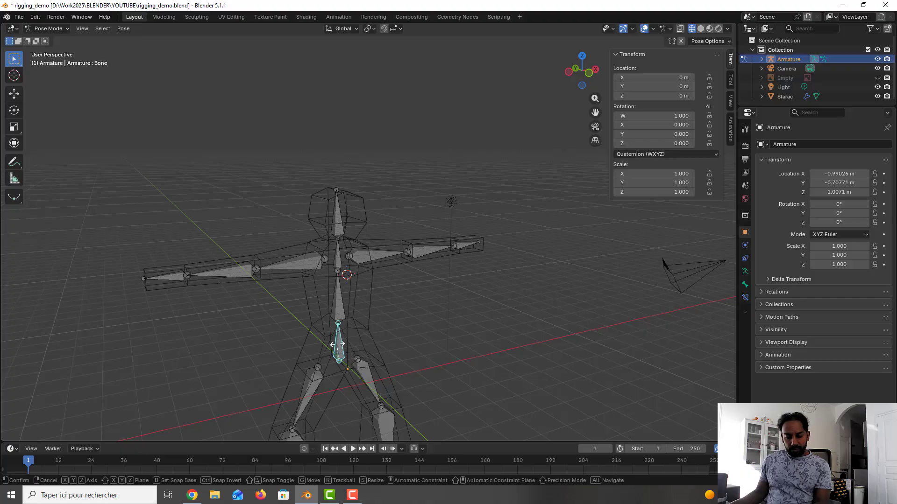
pyautogui.press('Escape')
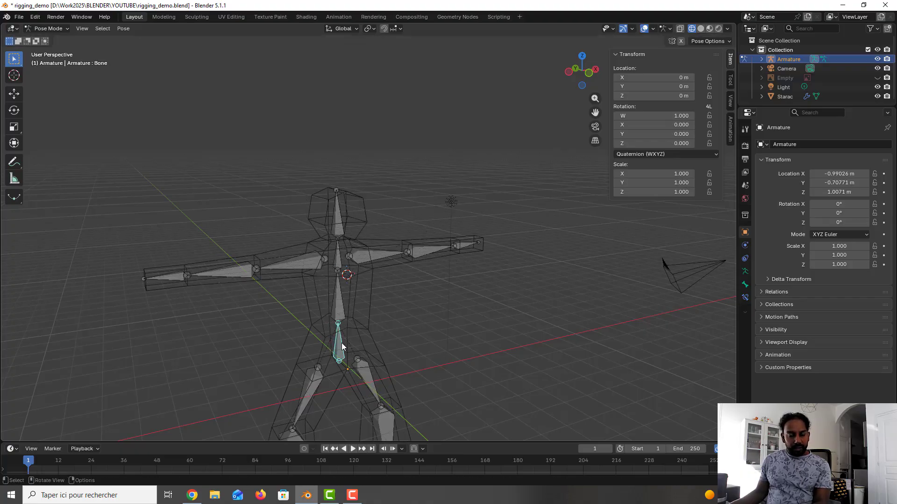
# Test the parenting by rotating the middle spine bone and the +X thigh bone, restoring the rest pose after each.
pyautogui.click(338, 313)
pyautogui.press('r')
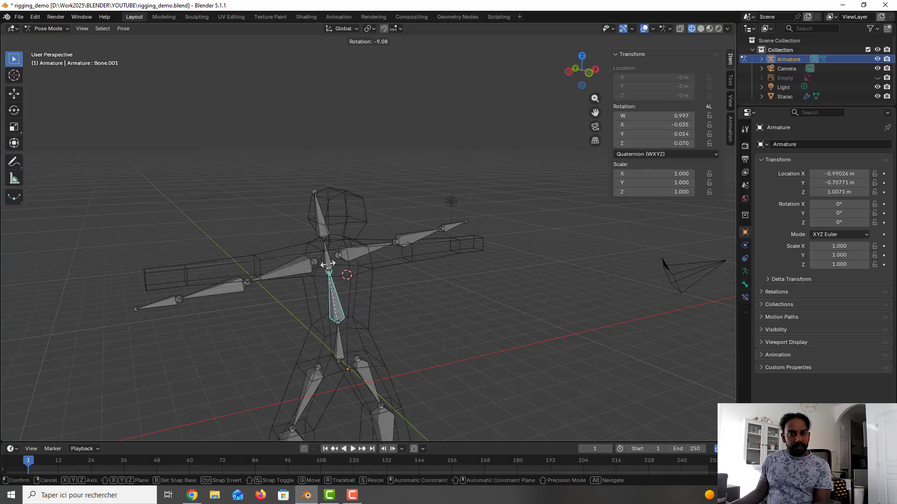
pyautogui.click(398, 269)
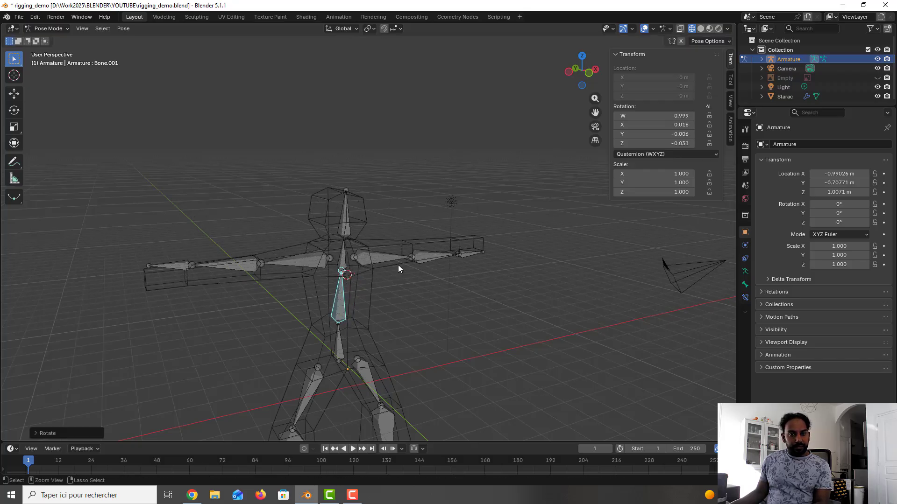
pyautogui.hotkey('ctrl', 'z')
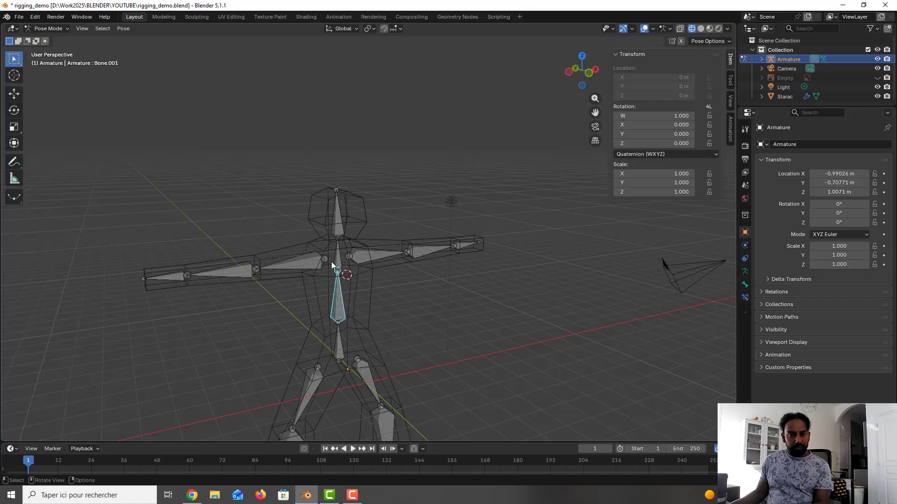
pyautogui.click(361, 364)
pyautogui.press('r')
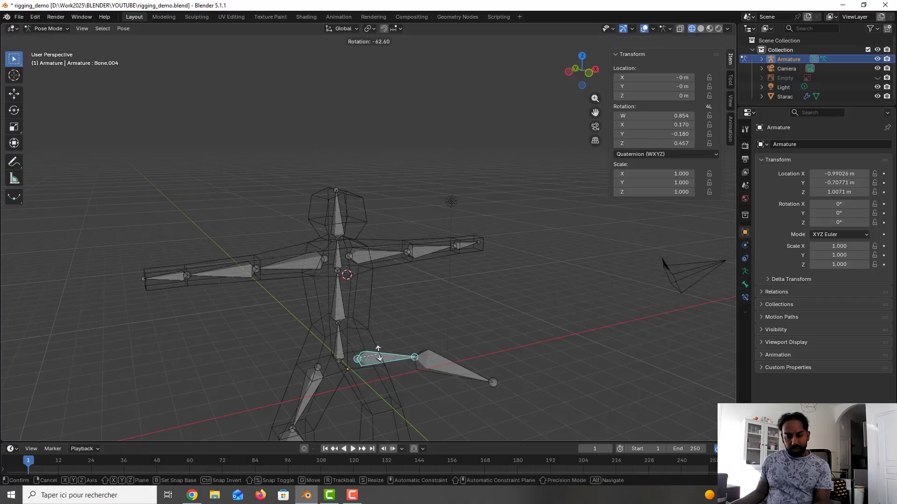
pyautogui.click(384, 334)
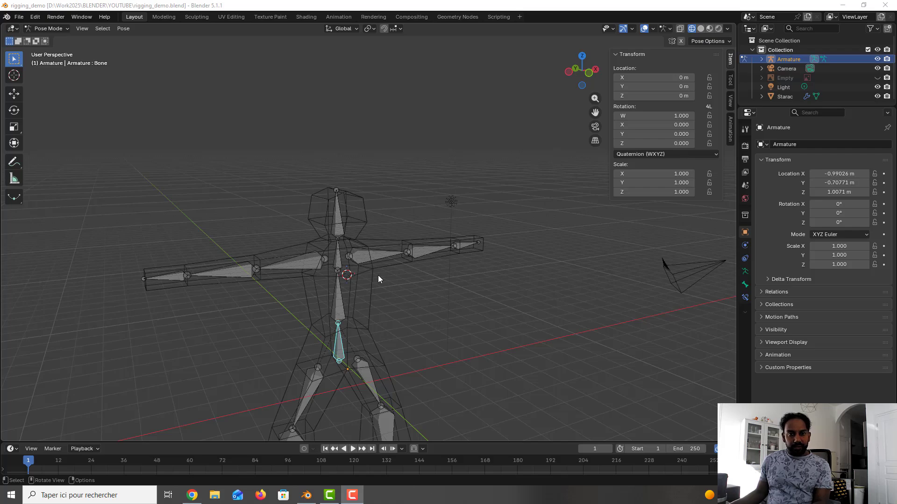
# Deselect all bones and return the armature to Object Mode.
pyautogui.hotkey('alt', 'a')
pyautogui.hotkey('ctrl', 'Tab')
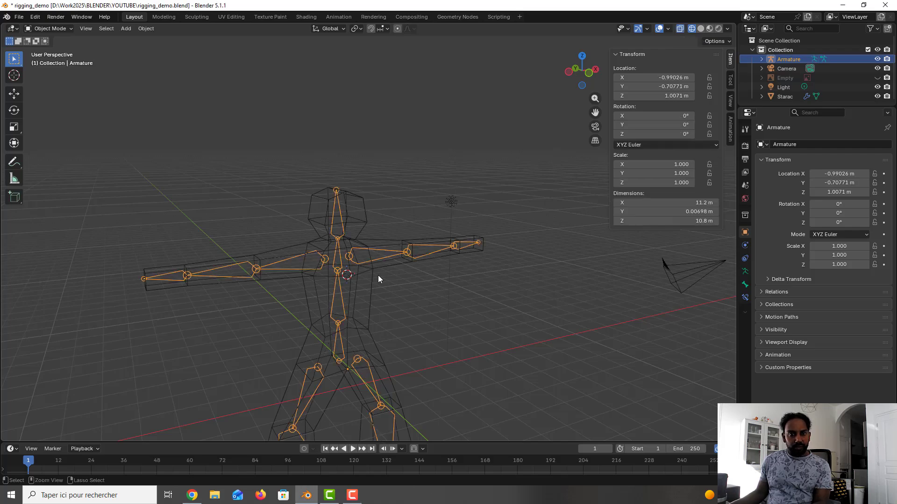
pyautogui.scroll(-3, 377, 276)
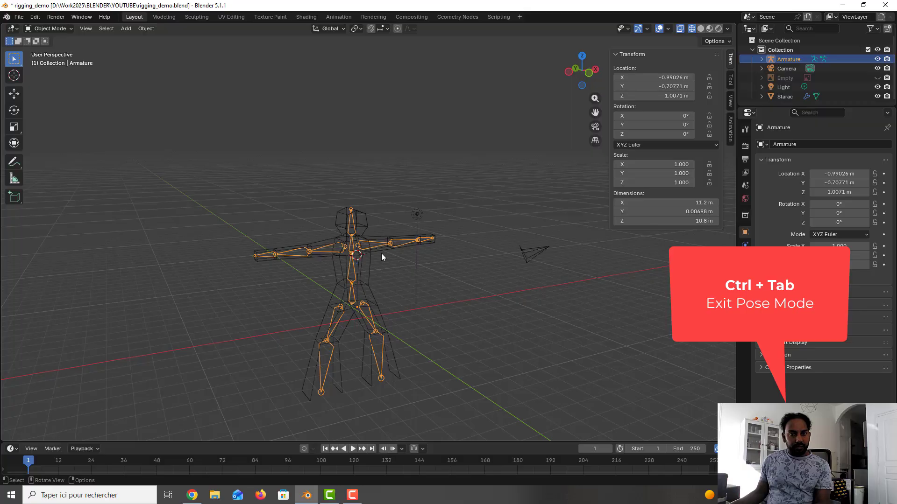
pyautogui.scroll(2, 382, 236)
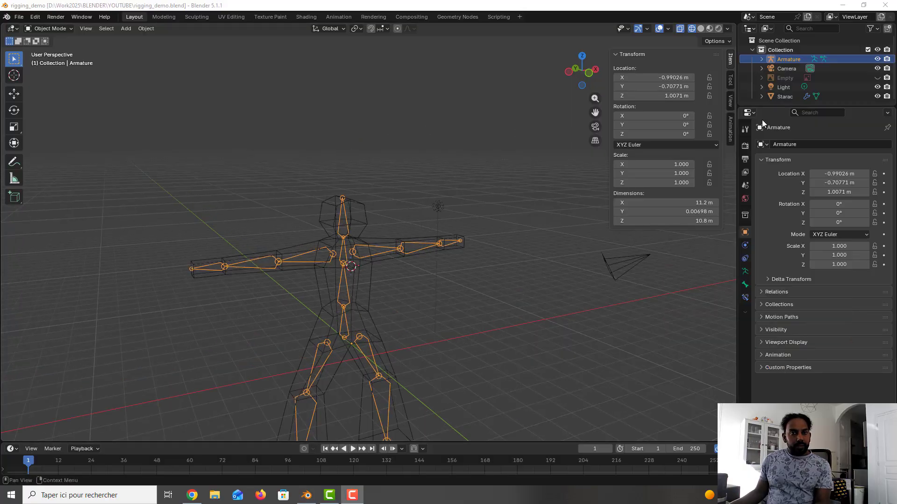
# Duplicate the Starac mesh in place and move the copy to a new collection named Backup.
pyautogui.click(777, 96)
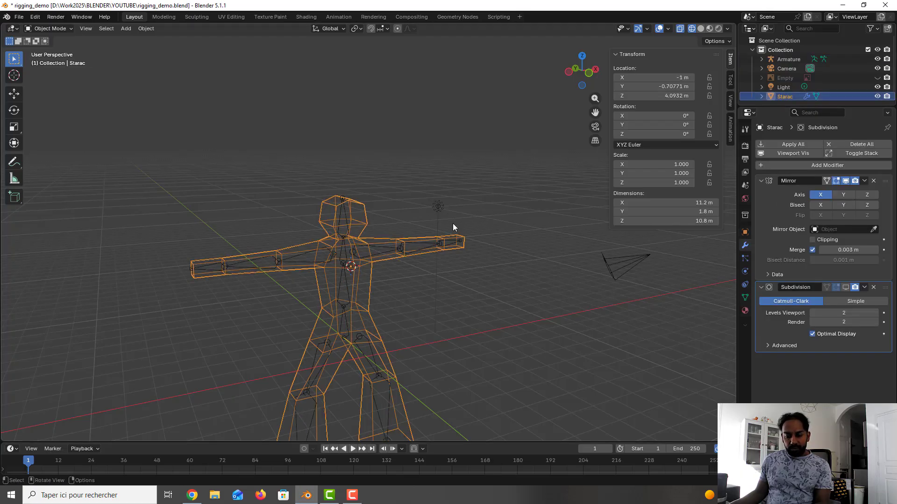
pyautogui.hotkey('shift', 'd')
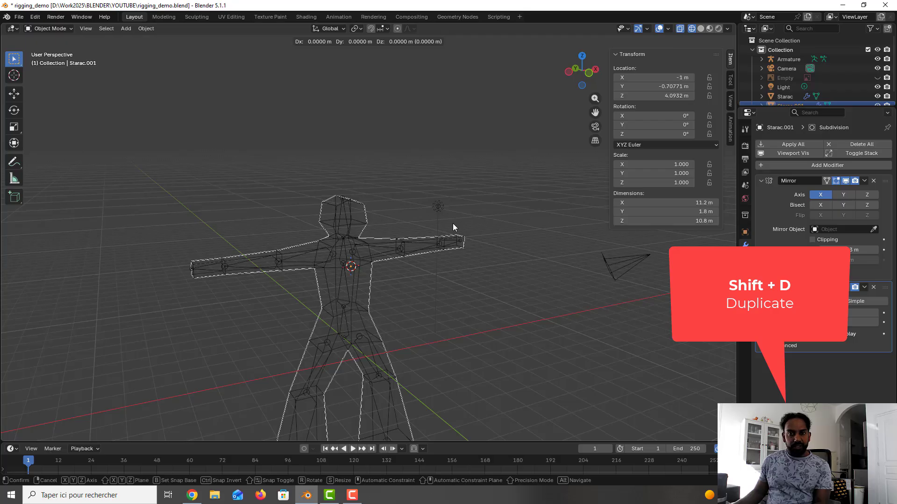
pyautogui.rightClick(453, 223)
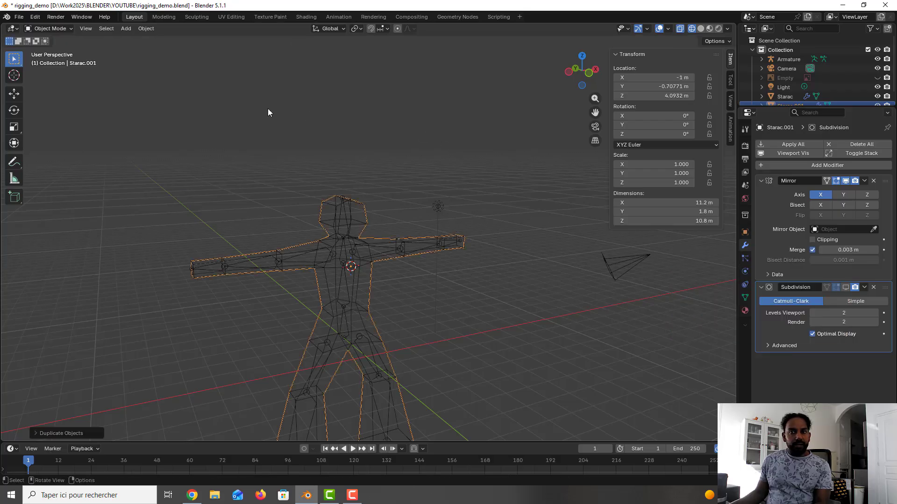
pyautogui.click(145, 29)
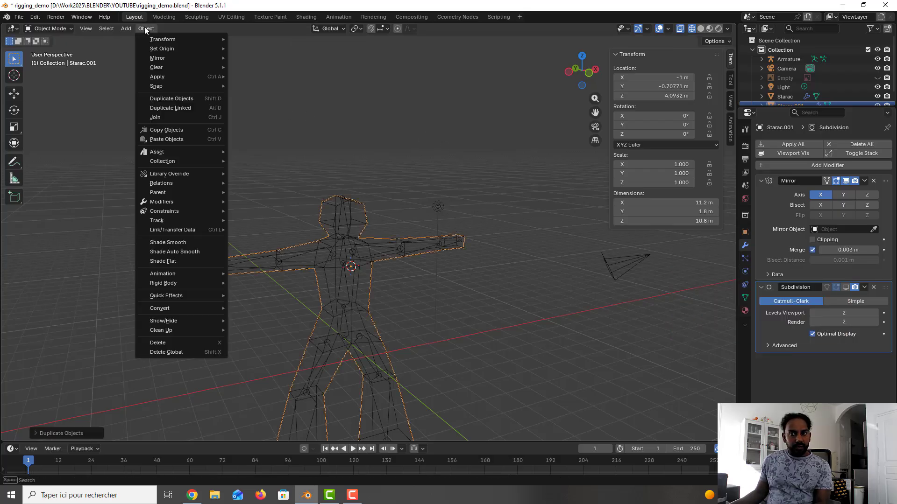
pyautogui.moveTo(181, 161)
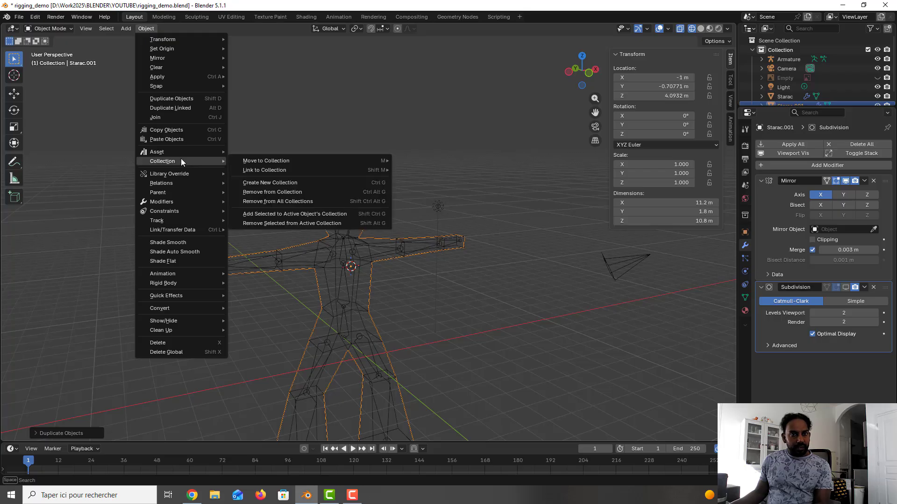
pyautogui.moveTo(290, 160)
pyautogui.click(424, 162)
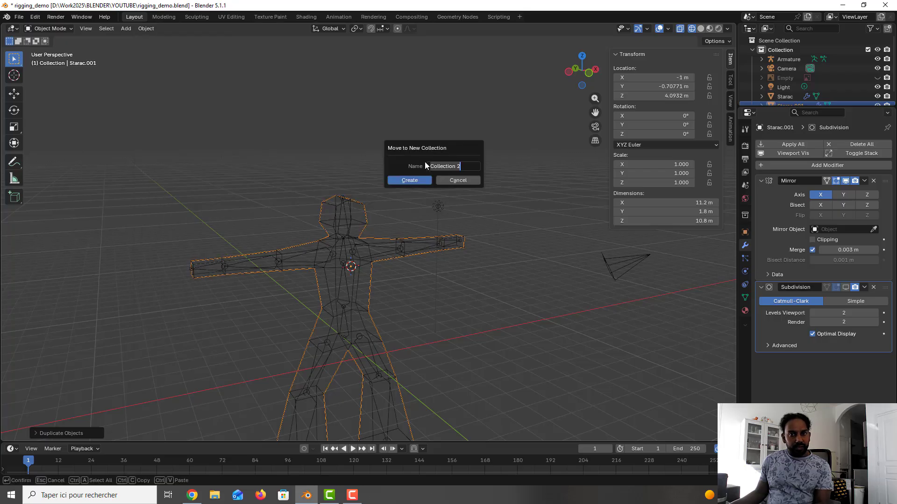
pyautogui.write('Backup')
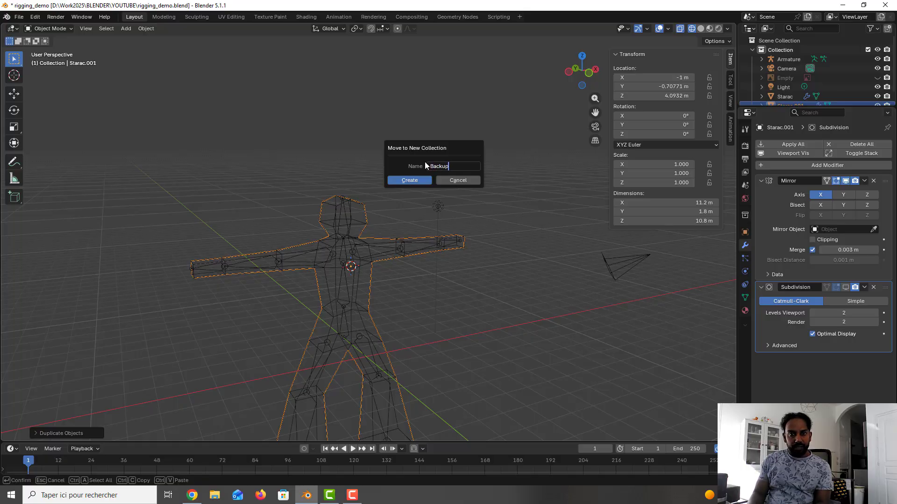
pyautogui.press('Return')
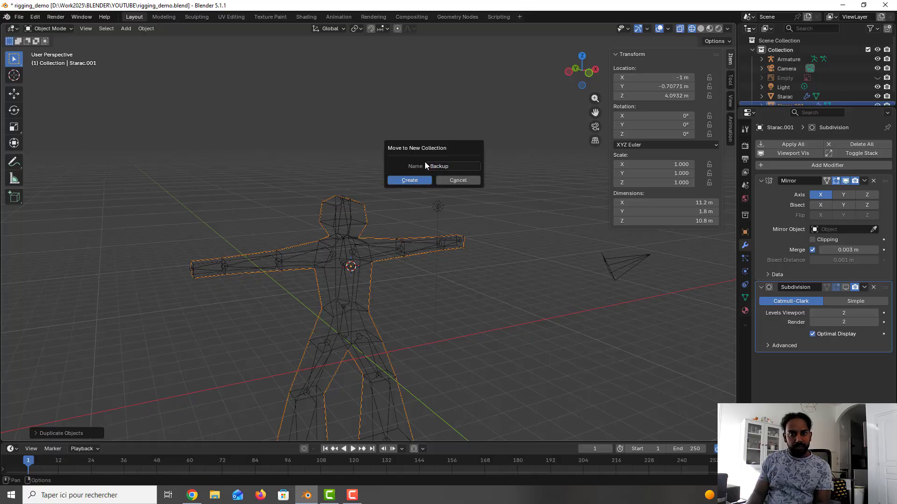
pyautogui.click(417, 181)
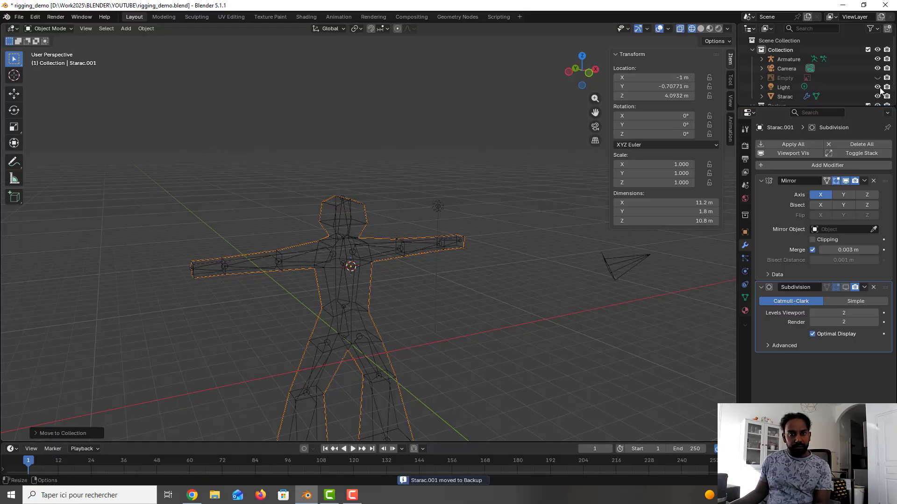
# Exclude the Backup collection from the view layer, select the original Starac mesh, and save the file.
pyautogui.scroll(-1, 856, 56)
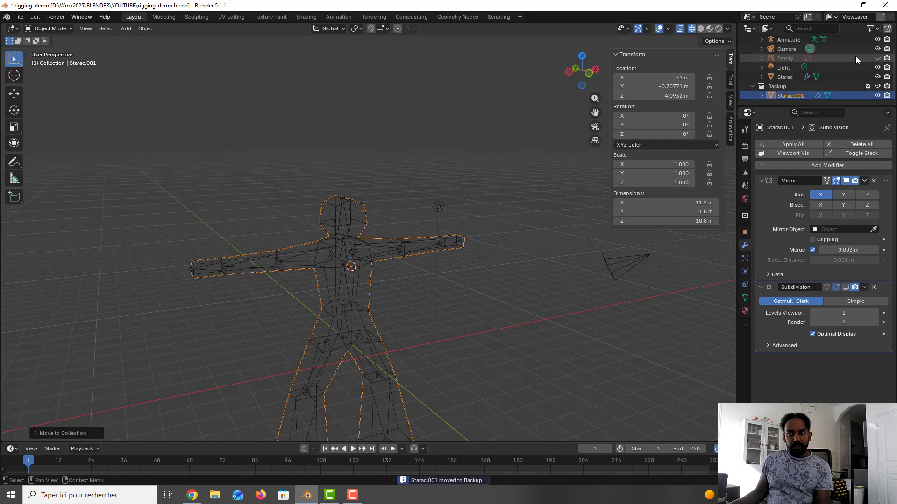
pyautogui.click(868, 86)
pyautogui.click(792, 86)
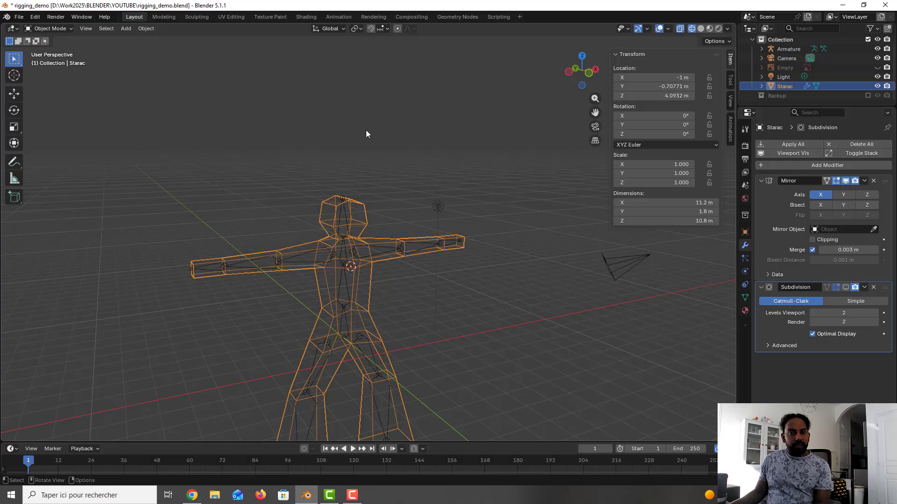
pyautogui.hotkey('ctrl', 's')
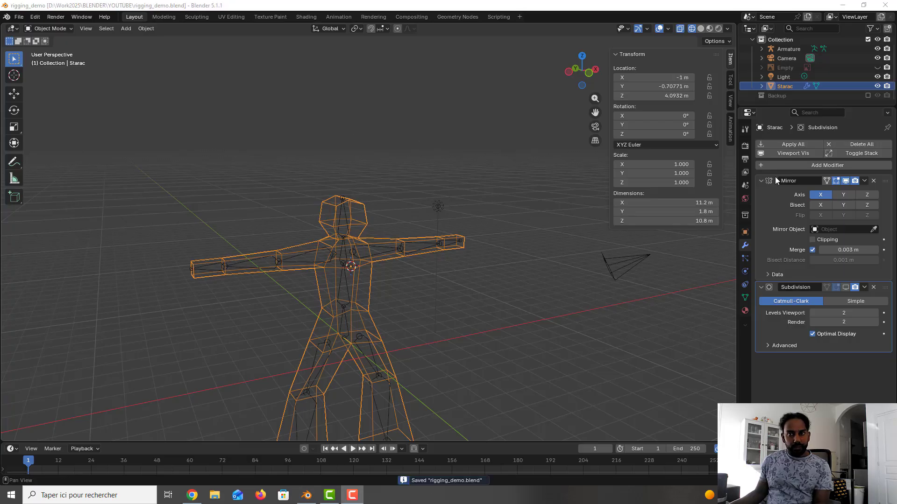
# Apply the Mirror modifier on the Starac mesh, keeping the Subdivision modifier in the stack.
pyautogui.click(864, 181)
pyautogui.click(848, 194)
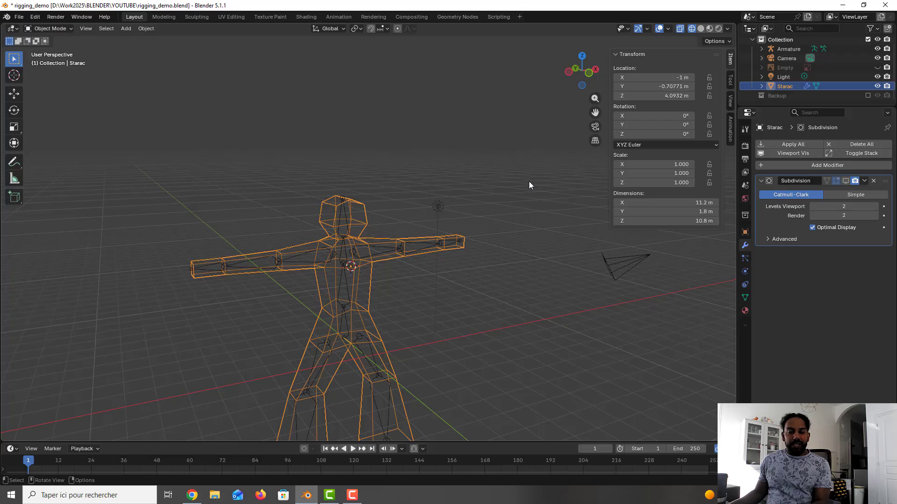
pyautogui.scroll(3, 528, 185)
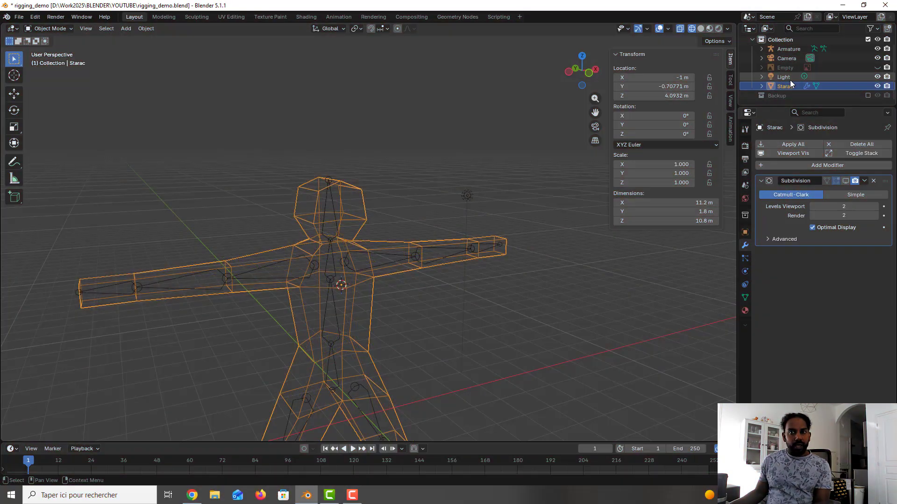
# Parent the Starac mesh to the armature using Armature Deform With Automatic Weights, and save the file.
pyautogui.click(762, 86)
pyautogui.scroll(-2, 794, 79)
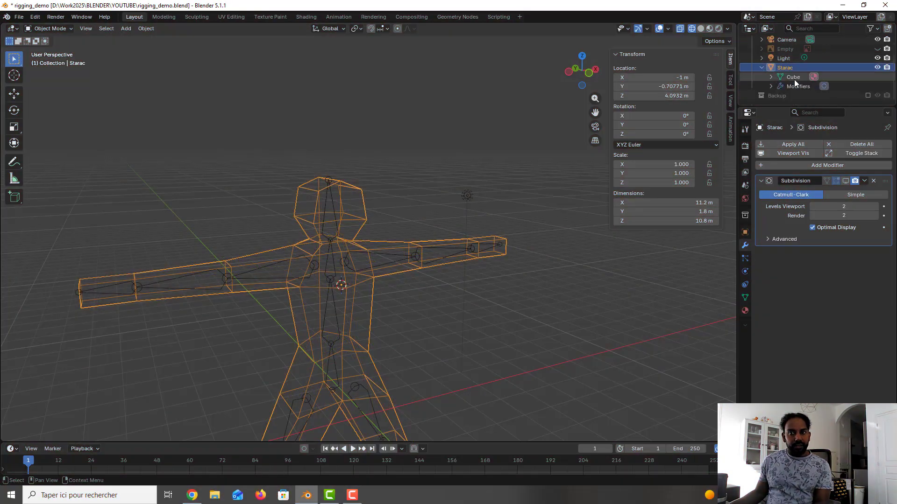
pyautogui.scroll(2, 794, 79)
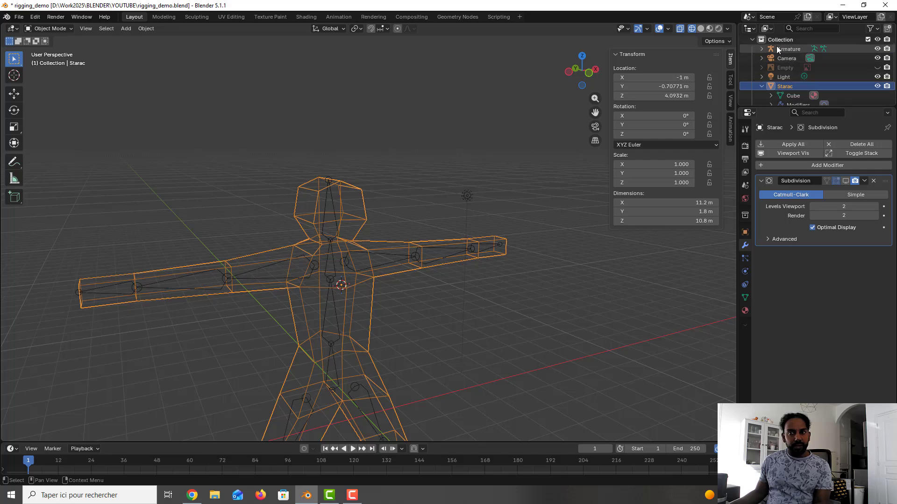
pyautogui.click(762, 49)
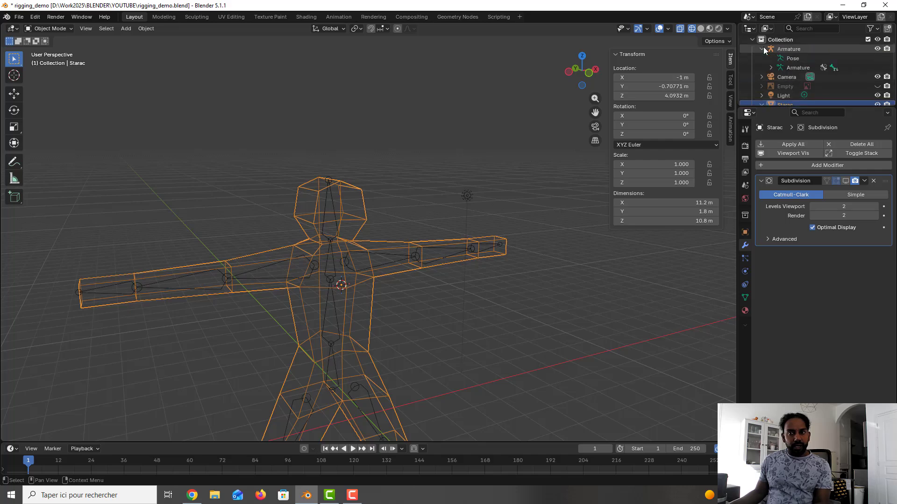
pyautogui.keyDown('ctrl'); pyautogui.click(792, 68); pyautogui.keyUp('ctrl')
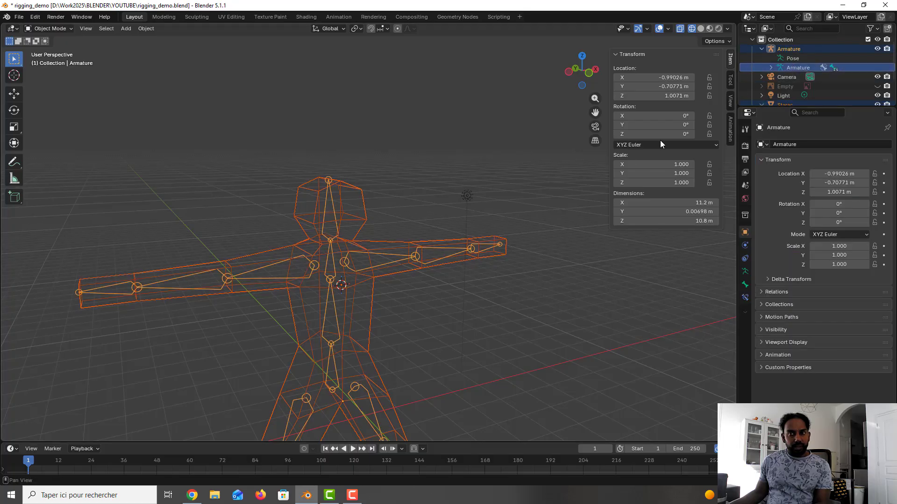
pyautogui.moveTo(529, 159); pyautogui.dragTo(490, 190, button='middle')
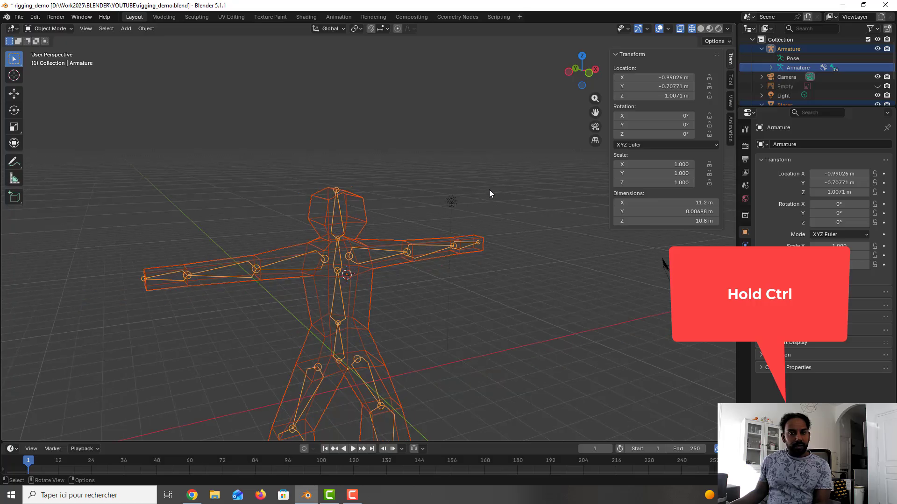
pyautogui.scroll(-3, 295, 207)
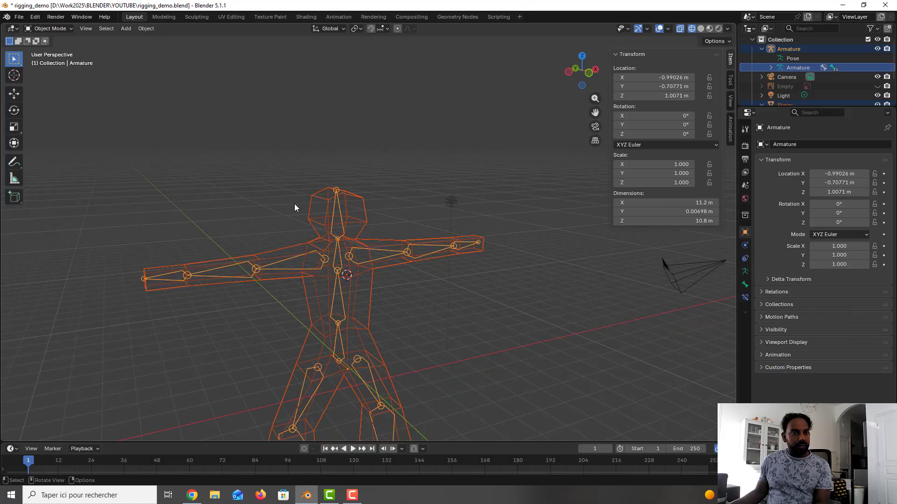
pyautogui.hotkey('ctrl', 'p')
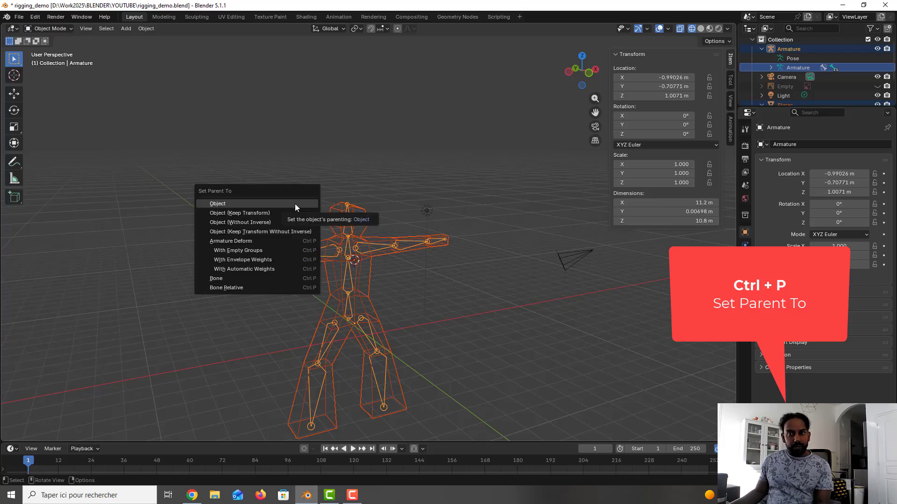
pyautogui.click(244, 270)
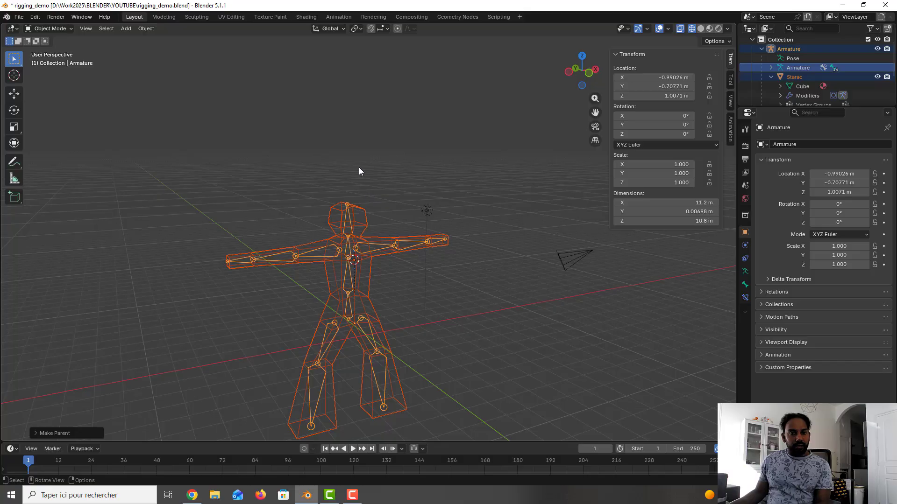
pyautogui.hotkey('ctrl', 's')
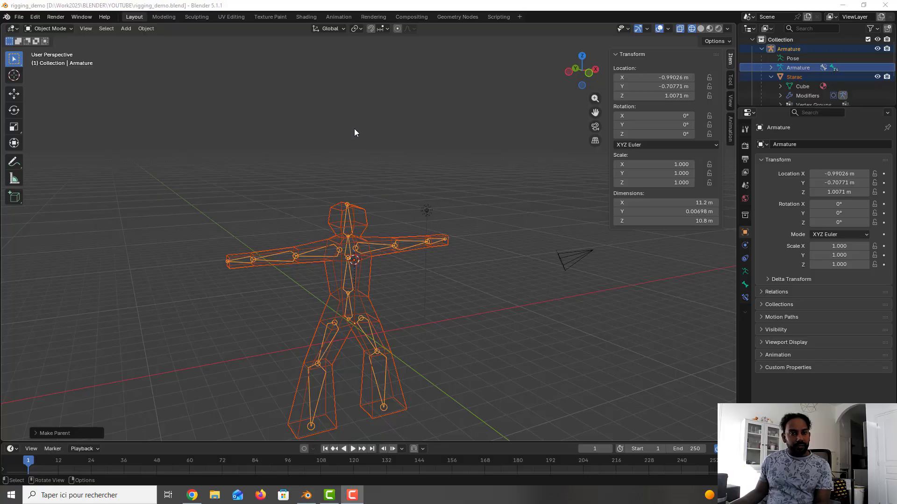
# Select only the armature, switch it to Pose Mode, and rotate the +X upper arm bone downward to test the mesh deformation.
pyautogui.click(364, 245)
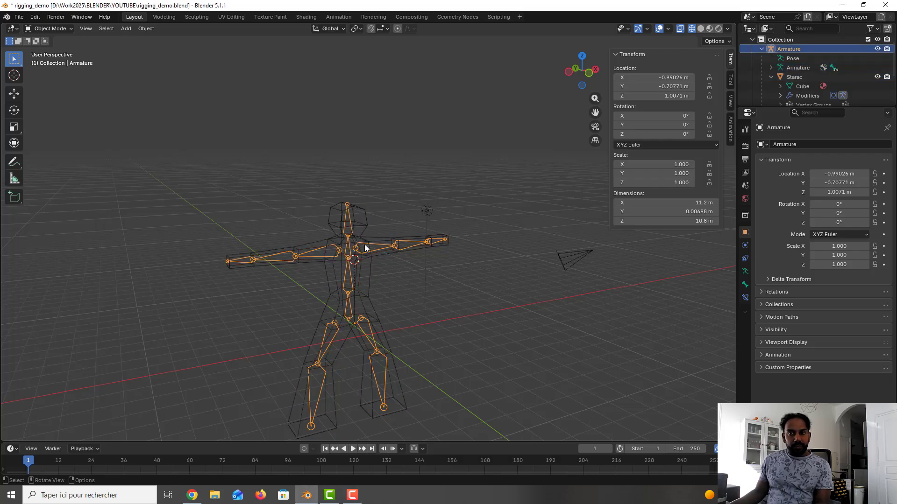
pyautogui.hotkey('ctrl', 'Tab')
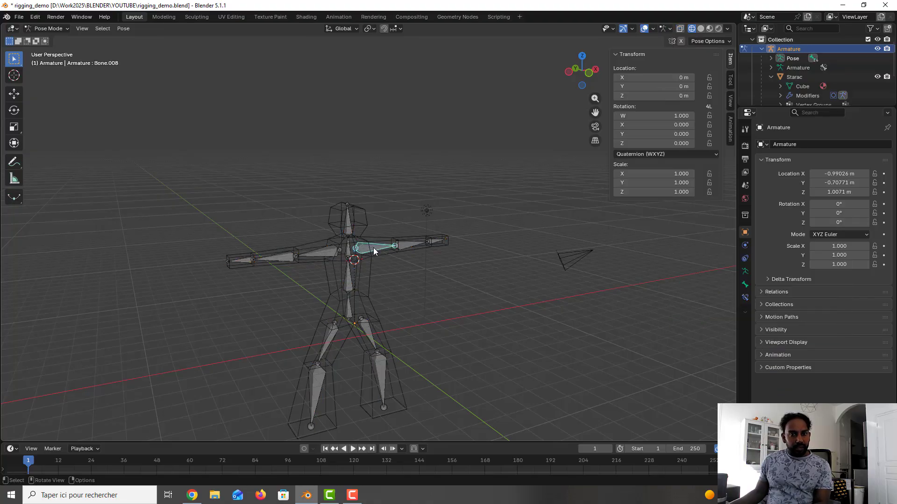
pyautogui.press('r')
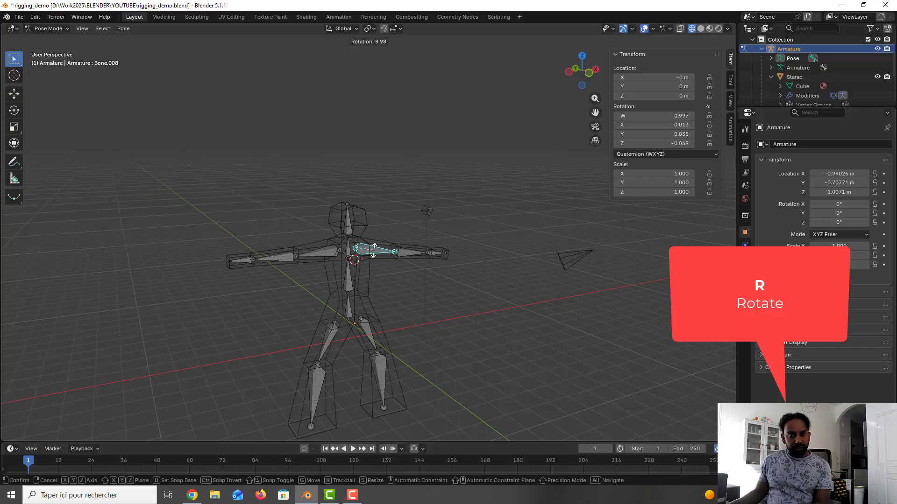
pyautogui.click(387, 244)
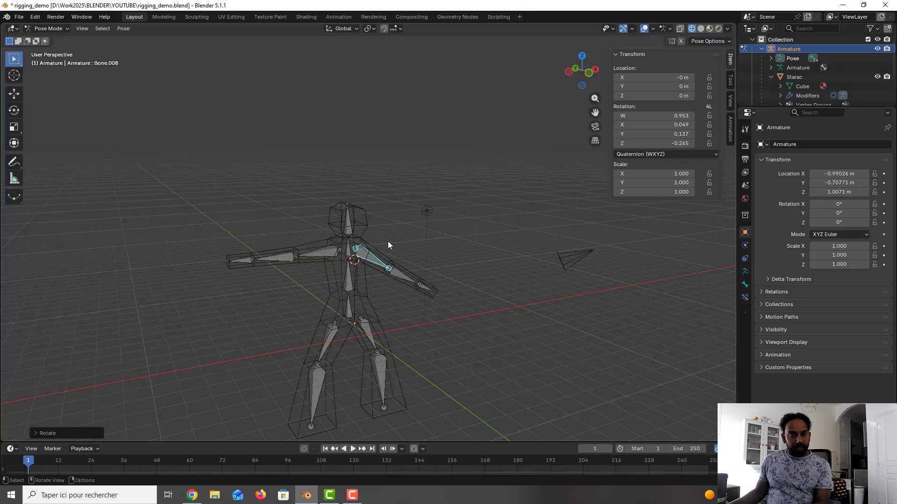
# Clear the rotation of the +X upper arm bone.
pyautogui.hotkey('alt', 'r')
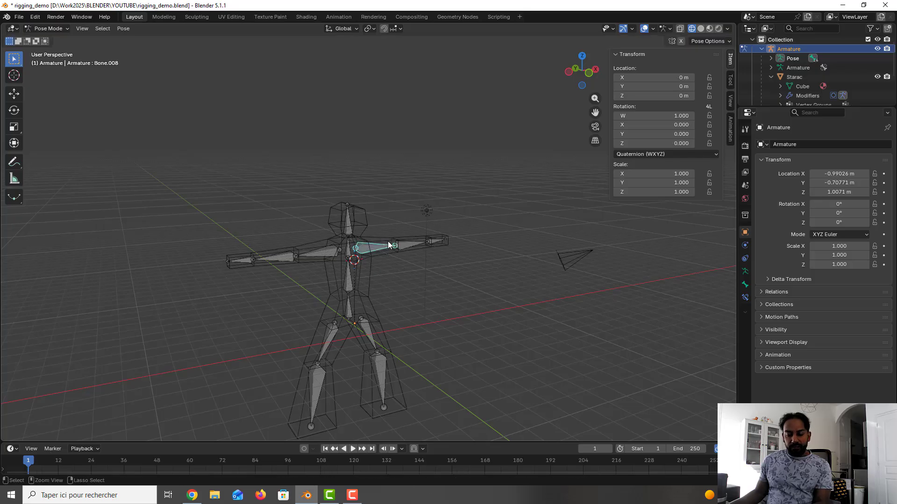
# Try a trackball rotation on the middle spine bone to test the torso deformation, and undo it.
pyautogui.click(350, 279)
pyautogui.press('r')
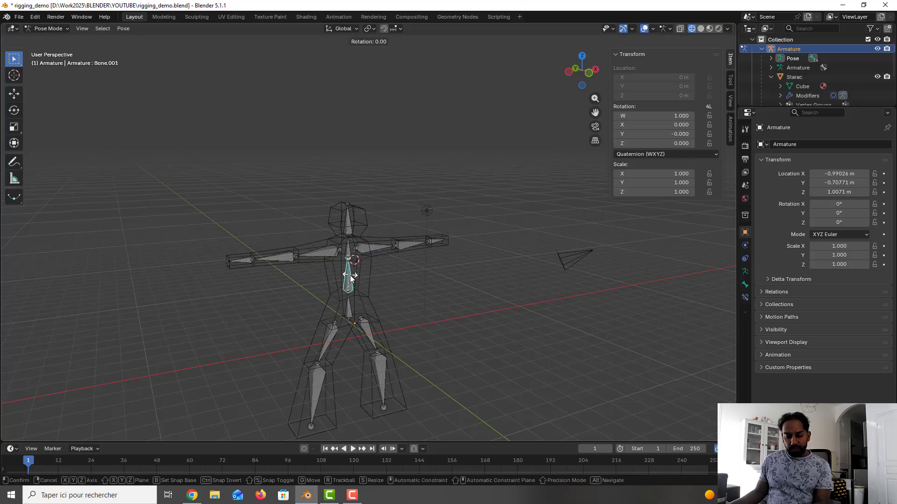
pyautogui.press('r')
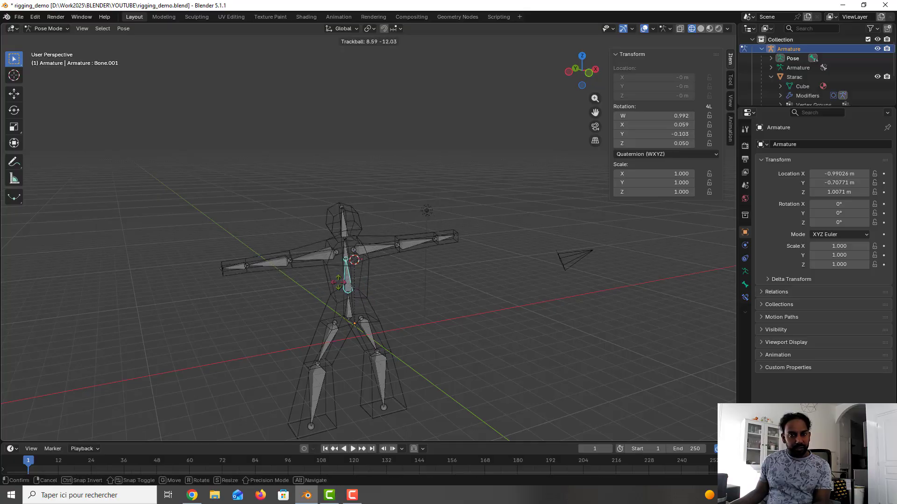
pyautogui.click(330, 281)
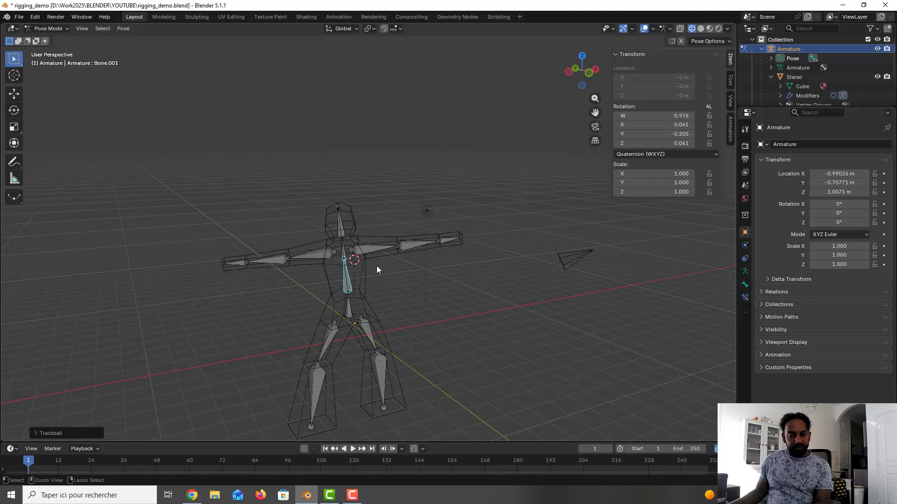
pyautogui.hotkey('ctrl', 'z')
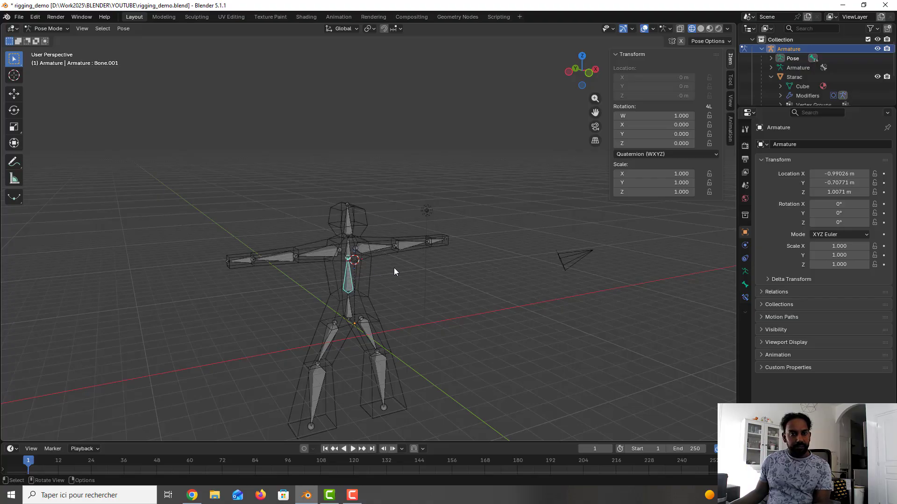
# Deselect all bones and save the file.
pyautogui.click(394, 271)
pyautogui.hotkey('ctrl', 's')
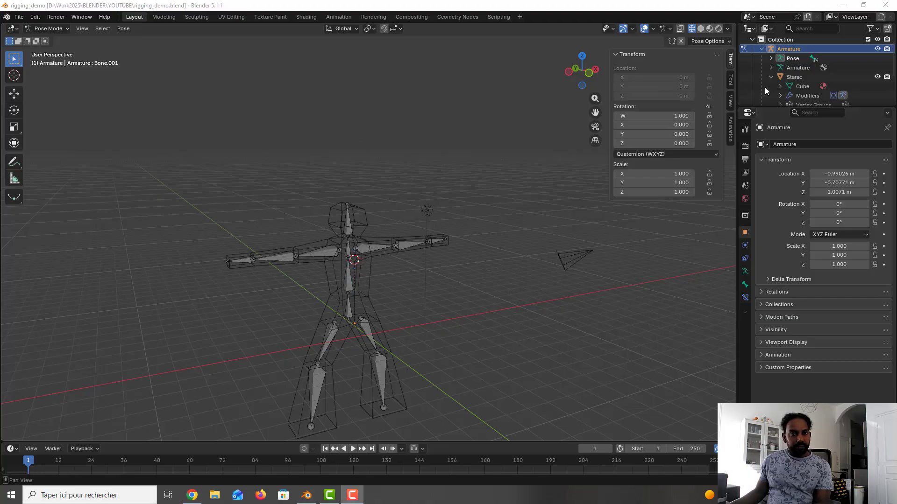
# Switch to Object Mode, make the Starac mesh the active object, and expand its Vertex Groups in the scene hierarchy.
pyautogui.scroll(-3, 793, 72)
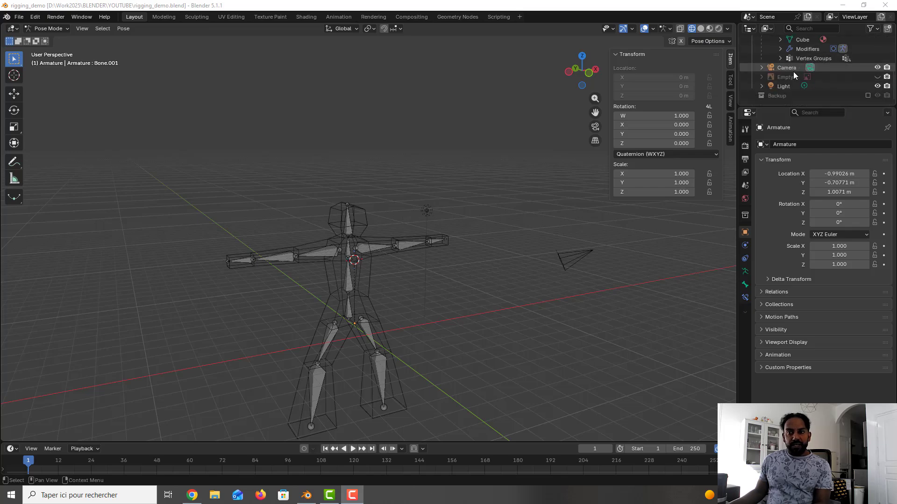
pyautogui.scroll(3, 793, 71)
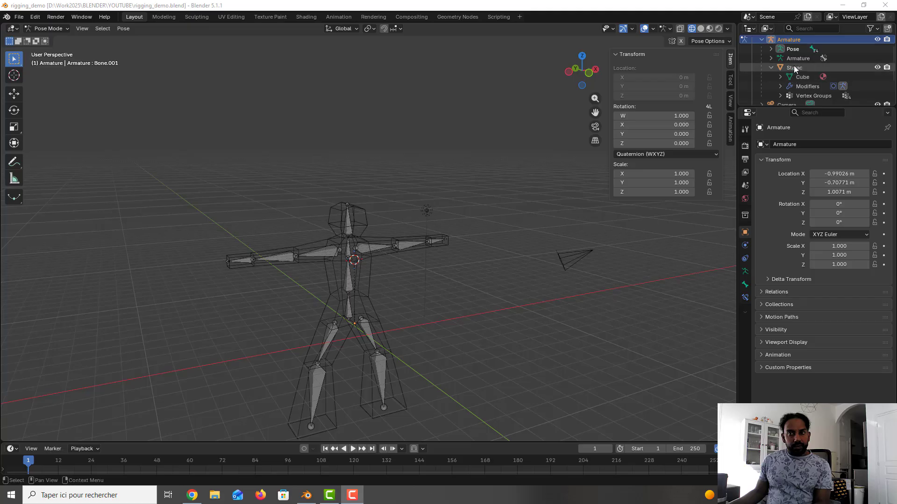
pyautogui.click(795, 68)
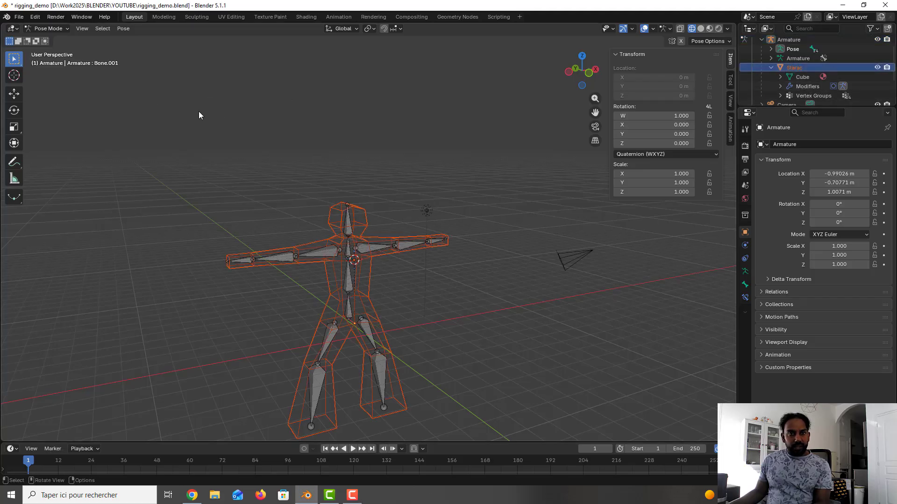
pyautogui.click(56, 30)
pyautogui.click(57, 40)
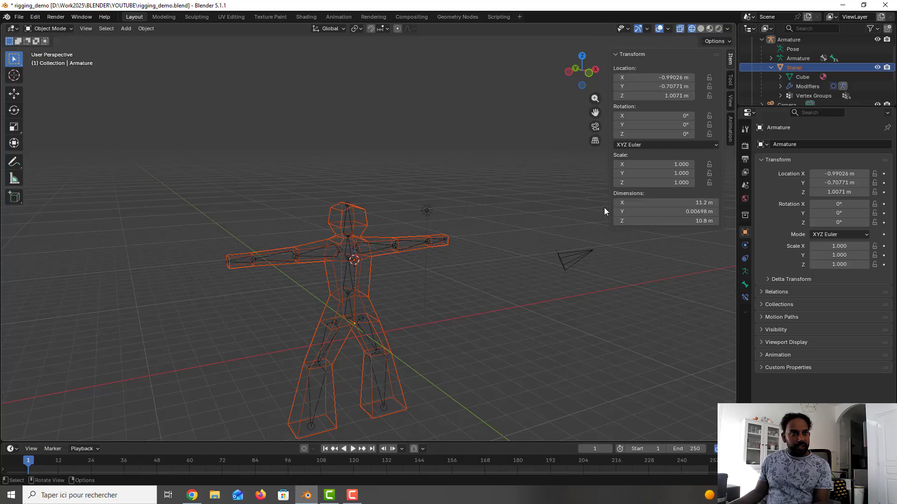
pyautogui.click(802, 96)
pyautogui.click(781, 95)
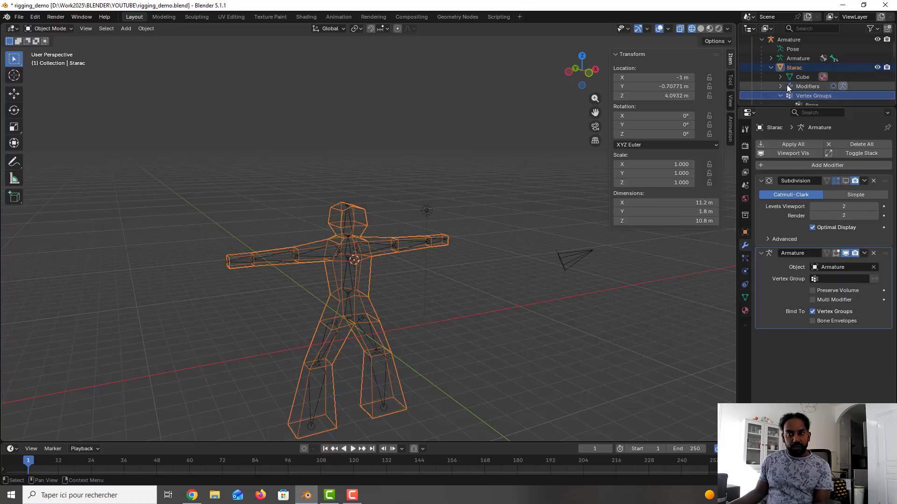
# Examine the Starac vertex group names against the names of the two upper arm bones in the armature's Edit Mode.
pyautogui.scroll(-2, 787, 86)
pyautogui.scroll(4, 293, 259)
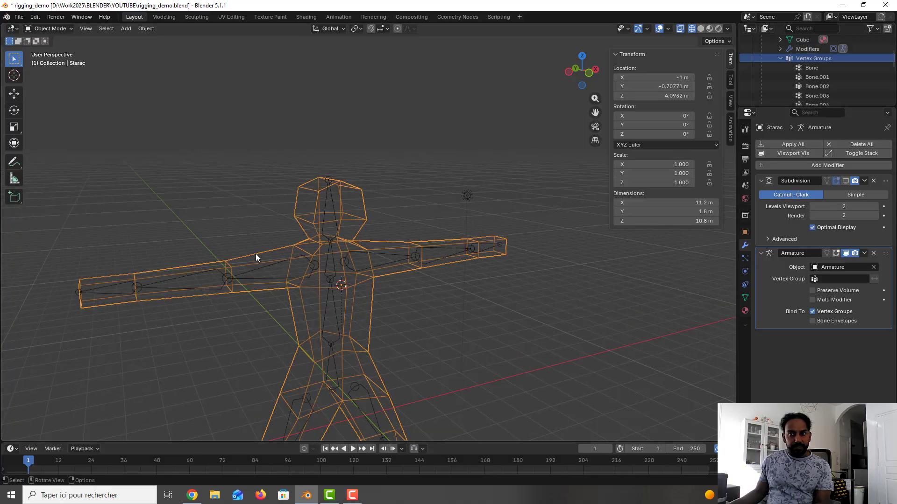
pyautogui.click(265, 270)
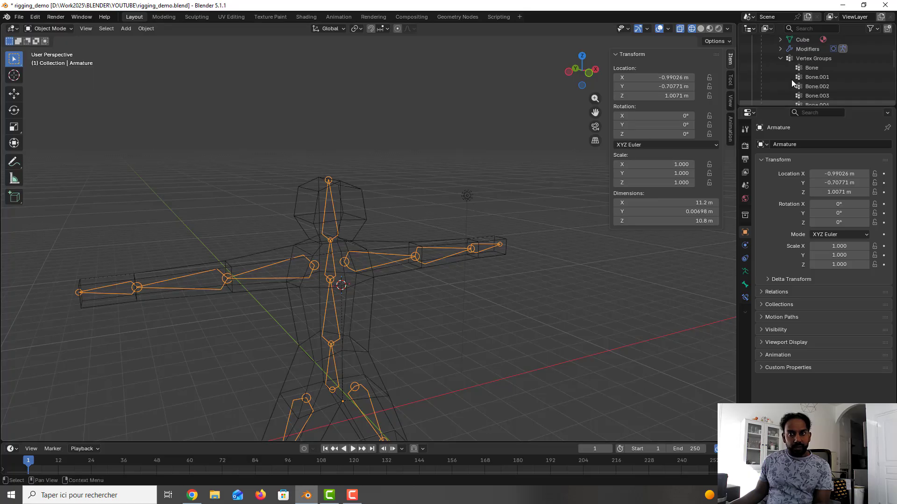
pyautogui.scroll(-2, 794, 78)
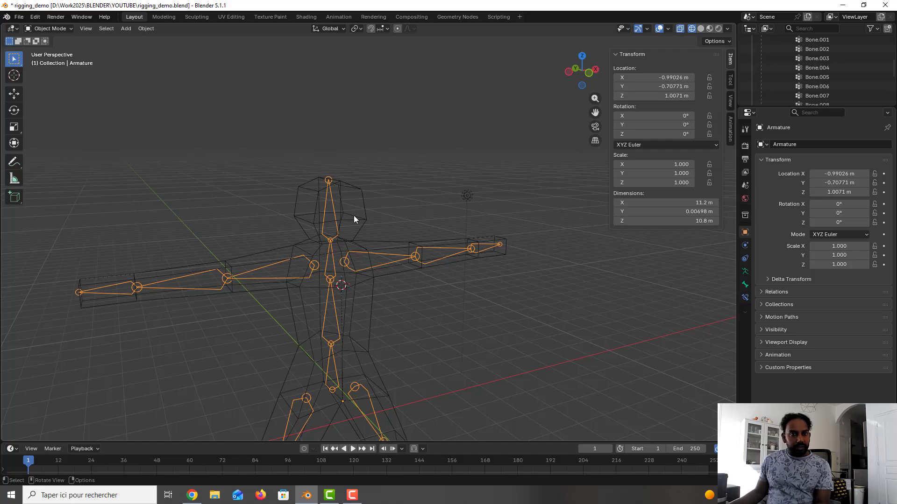
pyautogui.press('Tab')
pyautogui.click(295, 266)
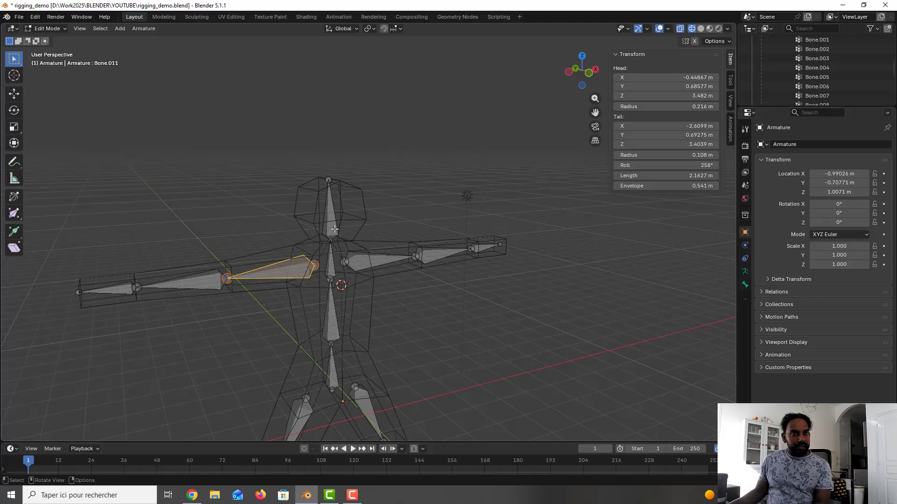
pyautogui.click(362, 259)
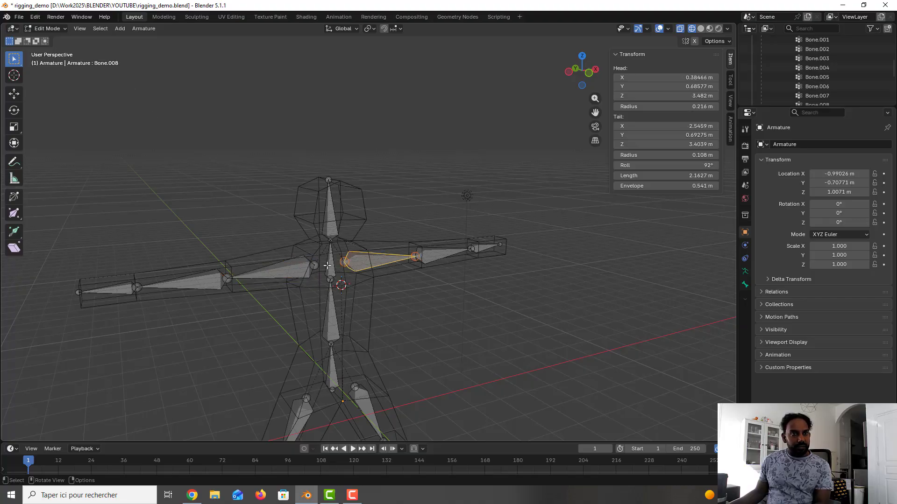
pyautogui.press('Tab')
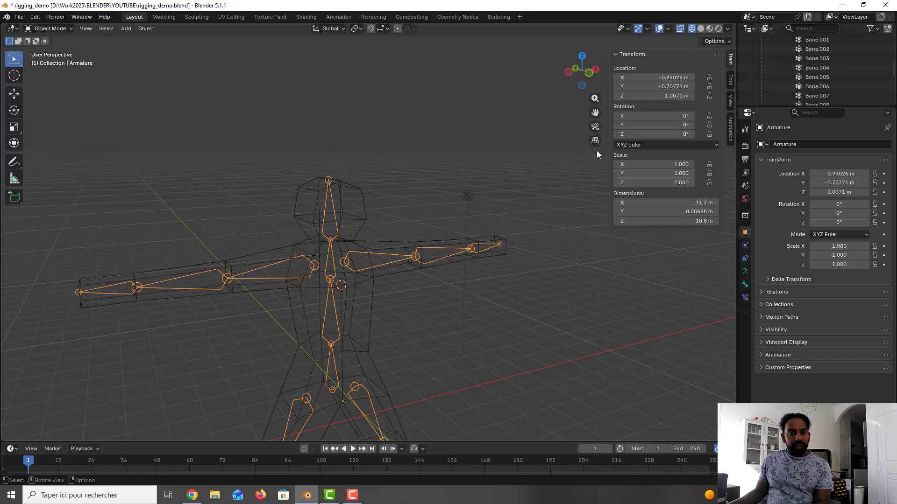
pyautogui.scroll(2, 821, 65)
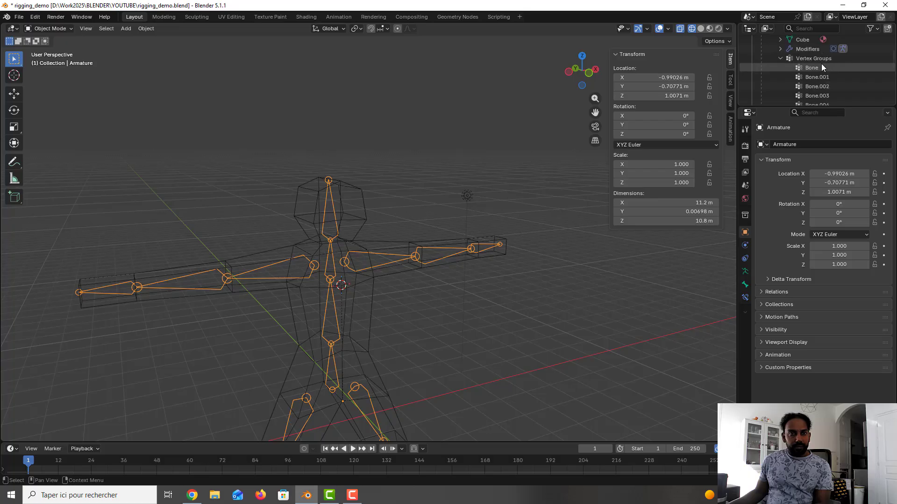
pyautogui.scroll(-2, 820, 70)
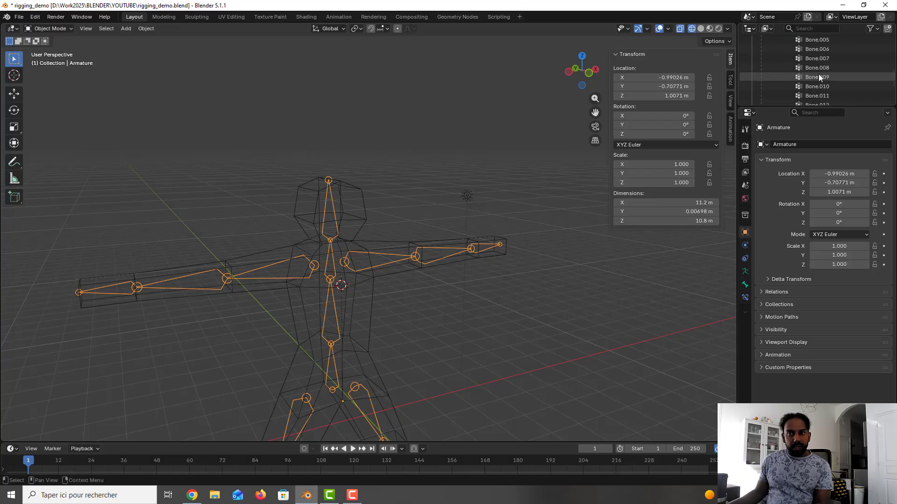
# Make Bone.011 the active vertex group of the Starac mesh and save the file.
pyautogui.click(815, 95)
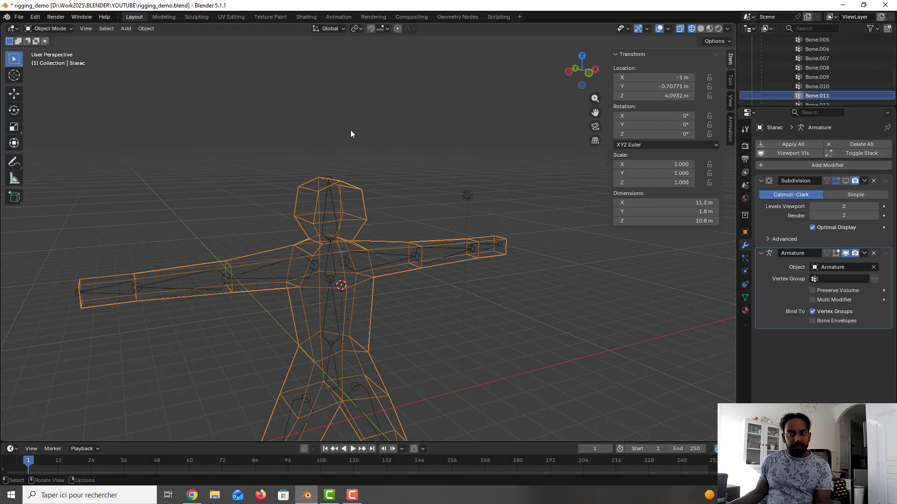
pyautogui.hotkey('ctrl', 's')
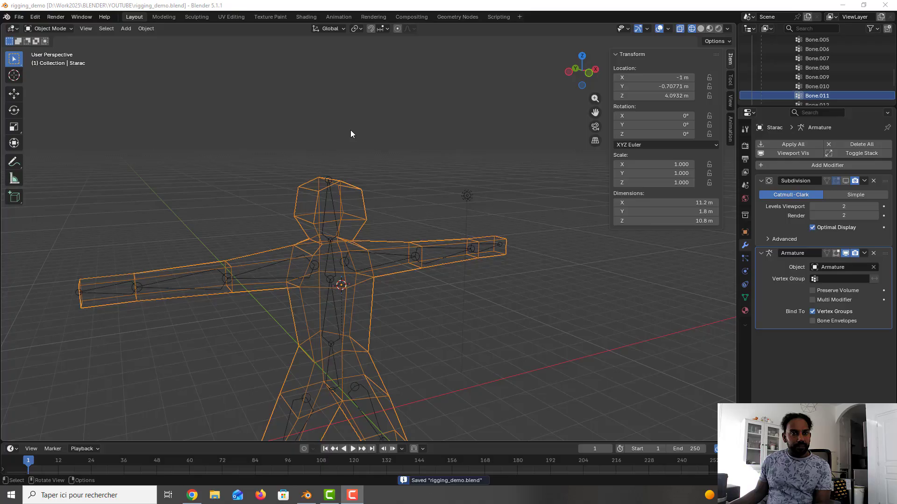
# Display the model in solid shading and switch the Starac mesh to Weight Paint mode.
pyautogui.click(700, 28)
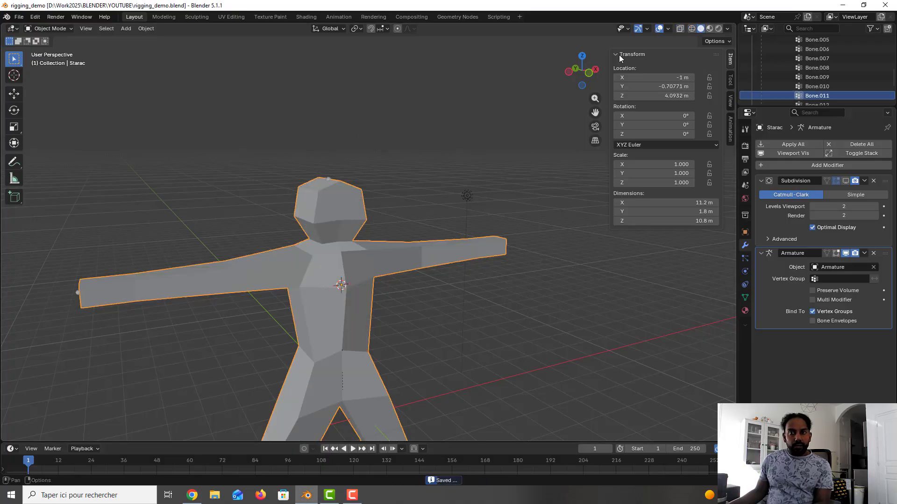
pyautogui.click(73, 29)
pyautogui.click(52, 80)
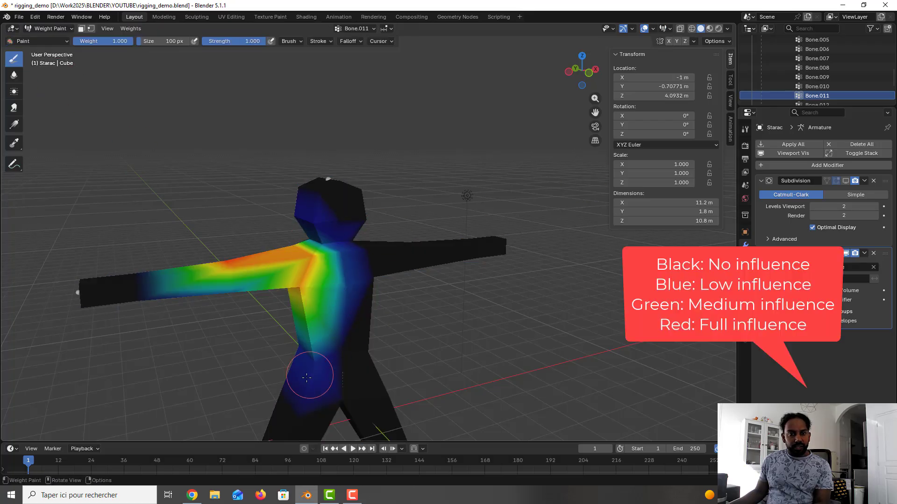
# Subtract Bone.011 influence from the front of the hips and lower torso with the weight brush.
pyautogui.moveTo(314, 395)
pyautogui.mouseDown()
pyautogui.moveTo(290, 386)
pyautogui.moveTo(324, 365)
pyautogui.moveTo(321, 376)
pyautogui.moveTo(310, 380)
pyautogui.moveTo(302, 356)
pyautogui.moveTo(327, 336)
pyautogui.moveTo(280, 383)
pyautogui.moveTo(345, 319)
pyautogui.mouseUp()
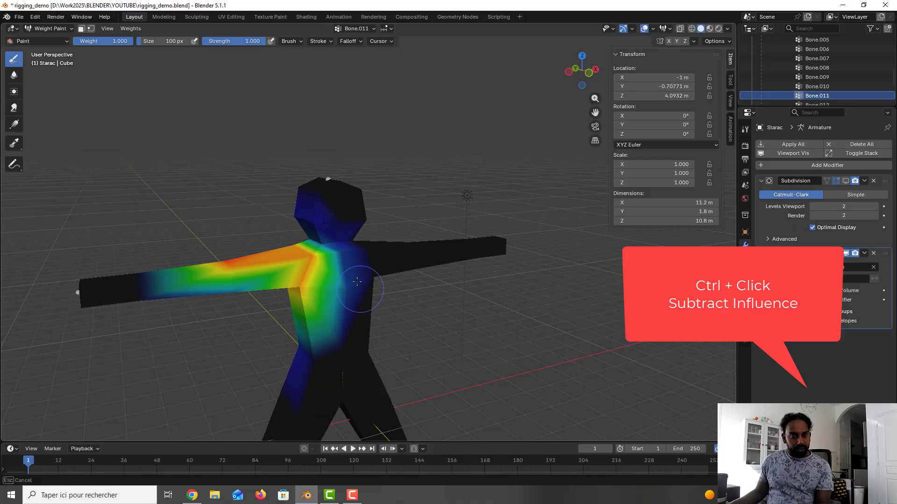
pyautogui.moveTo(357, 281)
pyautogui.mouseDown()
pyautogui.moveTo(360, 268)
pyautogui.moveTo(287, 378)
pyautogui.moveTo(292, 348)
pyautogui.mouseUp()
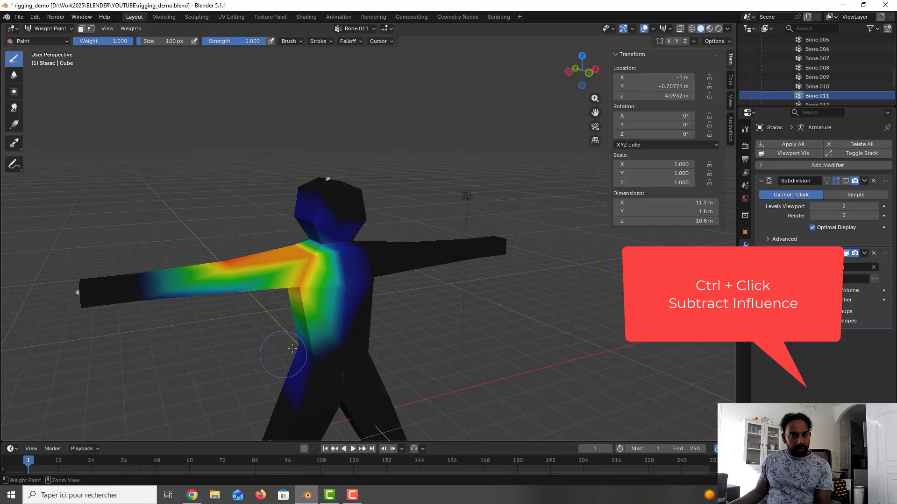
# Set the weight brush size to 150 px and subtract Bone.011 influence from the hip, waist and far side of the chest.
pyautogui.click(145, 42)
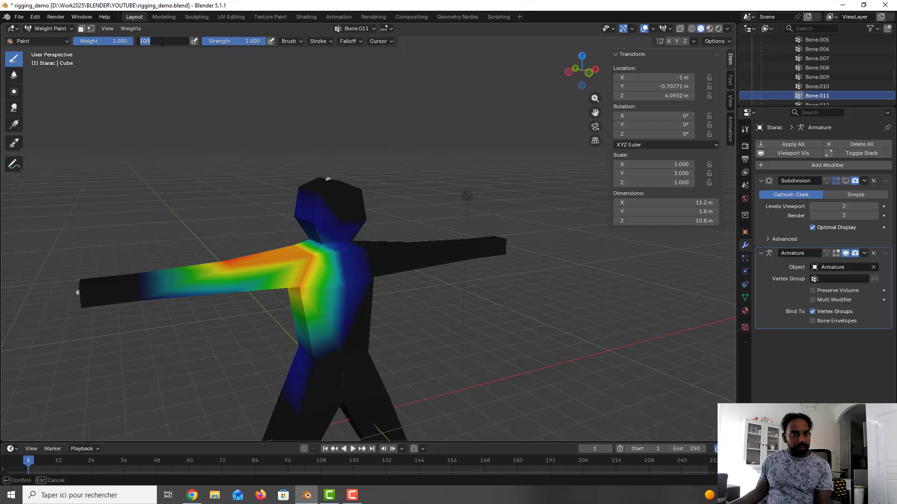
pyautogui.write('150')
pyautogui.press('Return')
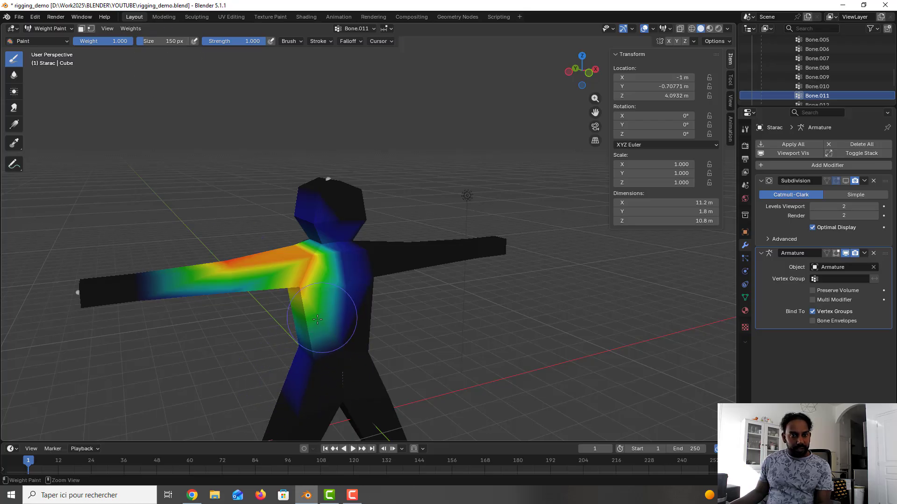
pyautogui.moveTo(333, 305)
pyautogui.keyDown('ctrl'); pyautogui.mouseDown()
pyautogui.moveTo(347, 265)
pyautogui.moveTo(339, 232)
pyautogui.mouseUp(); pyautogui.keyUp('ctrl')
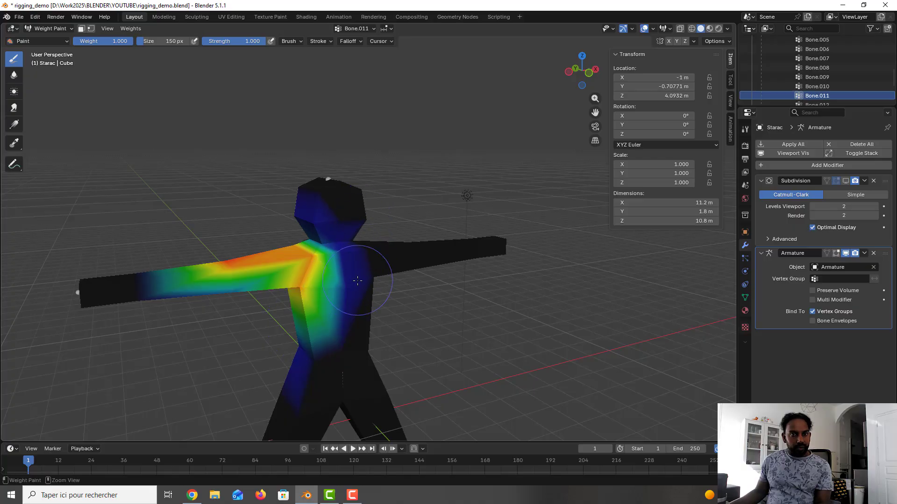
pyautogui.moveTo(311, 355); pyautogui.dragTo(355, 322, button='middle')
pyautogui.moveTo(346, 369)
pyautogui.keyDown('ctrl'); pyautogui.mouseDown()
pyautogui.moveTo(310, 376)
pyautogui.moveTo(365, 342)
pyautogui.moveTo(379, 315)
pyautogui.moveTo(369, 316)
pyautogui.moveTo(414, 290)
pyautogui.moveTo(398, 252)
pyautogui.moveTo(392, 284)
pyautogui.mouseUp(); pyautogui.keyUp('ctrl')
pyautogui.keyDown('ctrl'); pyautogui.click(410, 224); pyautogui.keyUp('ctrl')
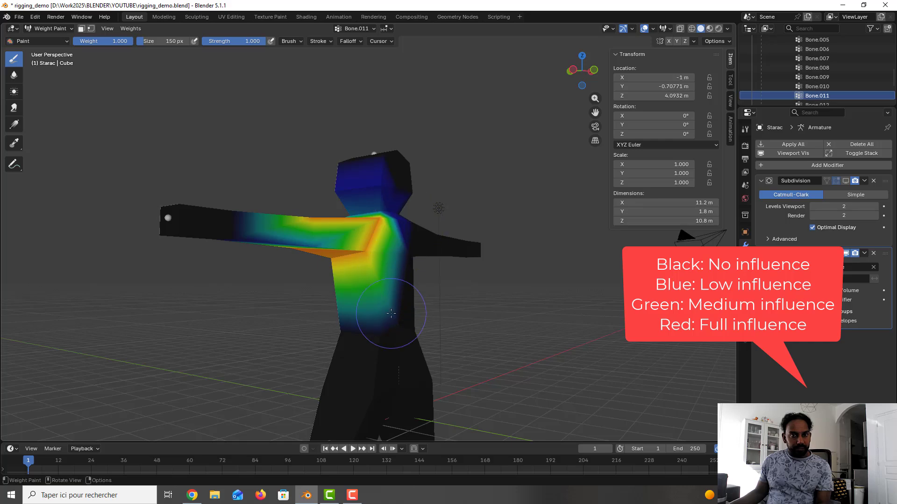
# Subtract the remaining Bone.011 influence around the head, neck and upper chest from the front.
pyautogui.moveTo(391, 313); pyautogui.dragTo(344, 343, button='middle')
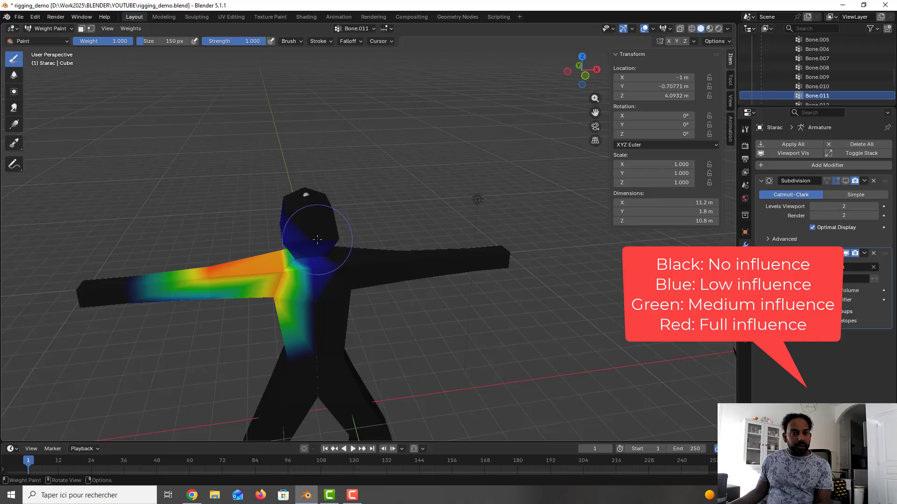
pyautogui.moveTo(317, 240); pyautogui.dragTo(309, 245, button='middle')
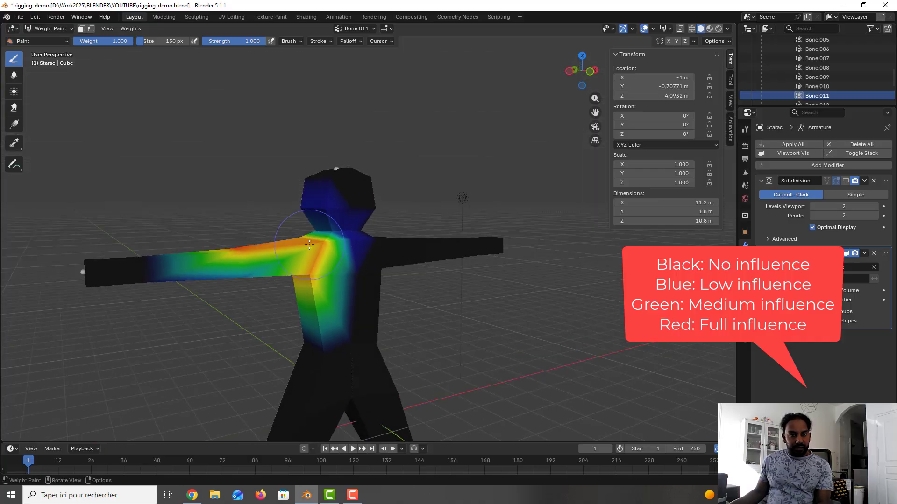
pyautogui.moveTo(309, 245)
pyautogui.mouseDown()
pyautogui.moveTo(306, 255)
pyautogui.moveTo(344, 277)
pyautogui.moveTo(314, 330)
pyautogui.moveTo(350, 261)
pyautogui.moveTo(351, 220)
pyautogui.moveTo(308, 196)
pyautogui.moveTo(326, 210)
pyautogui.moveTo(339, 206)
pyautogui.moveTo(327, 201)
pyautogui.moveTo(336, 196)
pyautogui.moveTo(368, 255)
pyautogui.moveTo(359, 257)
pyautogui.mouseUp()
# Subtract Bone.011 influence from the far shoulder, back and neck on the rear of the mesh.
pyautogui.moveTo(359, 257)
pyautogui.mouseDown(button='middle')
pyautogui.moveTo(471, 239)
pyautogui.moveTo(484, 224)
pyautogui.mouseUp(button='middle')
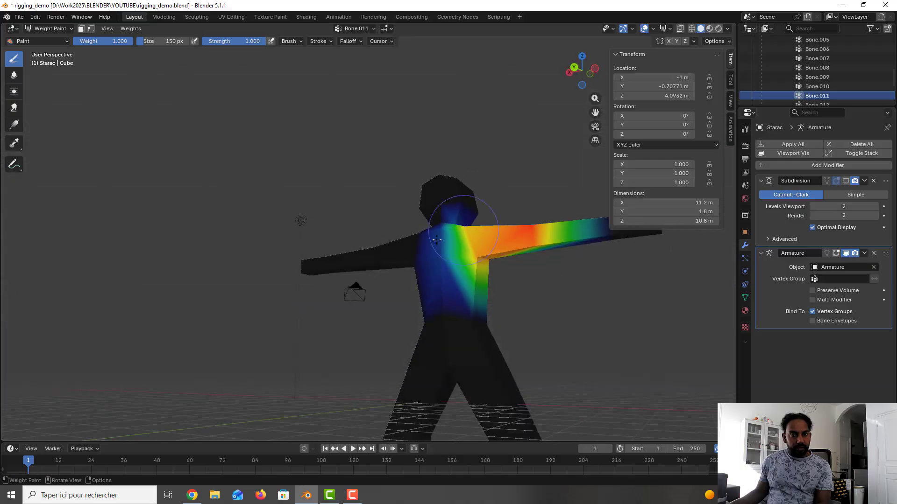
pyautogui.moveTo(414, 263)
pyautogui.keyDown('ctrl'); pyautogui.mouseDown()
pyautogui.moveTo(407, 286)
pyautogui.moveTo(433, 299)
pyautogui.moveTo(426, 196)
pyautogui.mouseUp(); pyautogui.keyUp('ctrl')
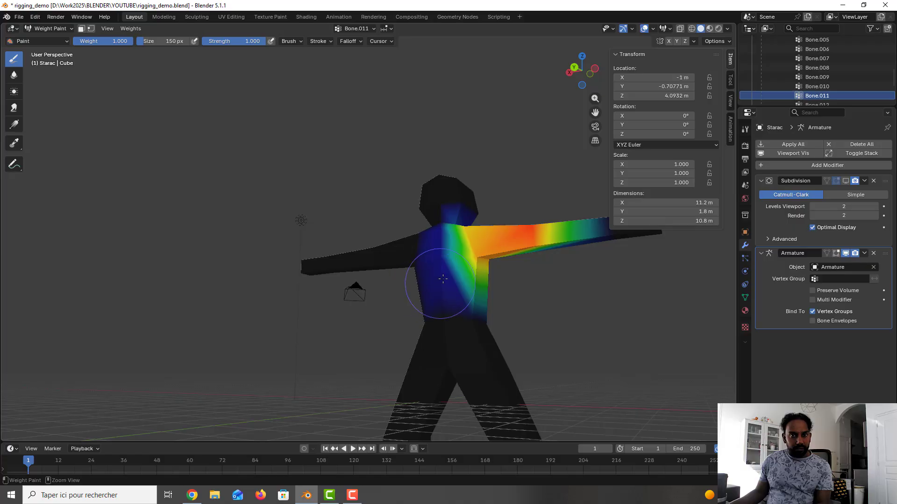
pyautogui.keyDown('ctrl'); pyautogui.moveTo(435, 255); pyautogui.dragTo(451, 311); pyautogui.keyUp('ctrl')
pyautogui.moveTo(423, 240)
pyautogui.keyDown('ctrl'); pyautogui.mouseDown()
pyautogui.moveTo(436, 247)
pyautogui.moveTo(445, 213)
pyautogui.mouseUp(); pyautogui.keyUp('ctrl')
# Review Bone.011's weights on the arm and chest from the front, and return the mesh to Object Mode.
pyautogui.moveTo(485, 241)
pyautogui.mouseDown(button='middle')
pyautogui.moveTo(444, 372)
pyautogui.moveTo(716, 314)
pyautogui.moveTo(467, 196)
pyautogui.moveTo(263, 266)
pyautogui.mouseUp(button='middle')
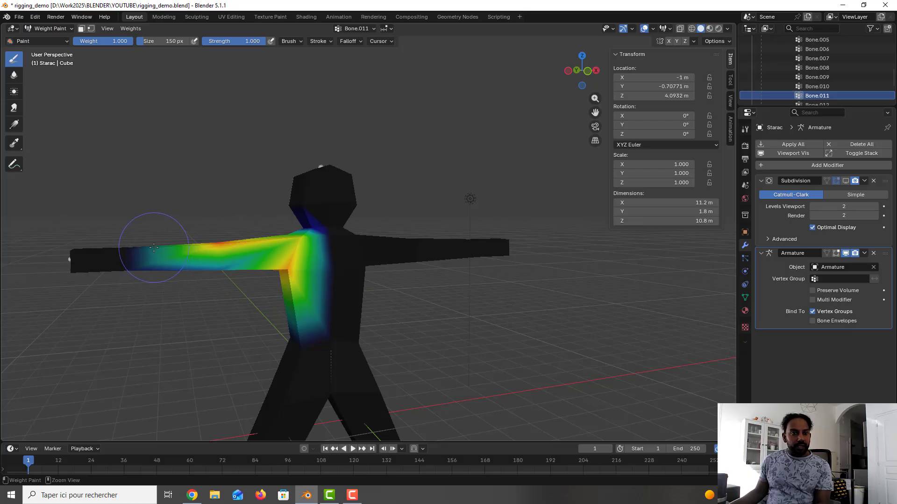
pyautogui.moveTo(156, 244)
pyautogui.mouseDown()
pyautogui.moveTo(176, 236)
pyautogui.moveTo(170, 248)
pyautogui.moveTo(154, 247)
pyautogui.mouseUp()
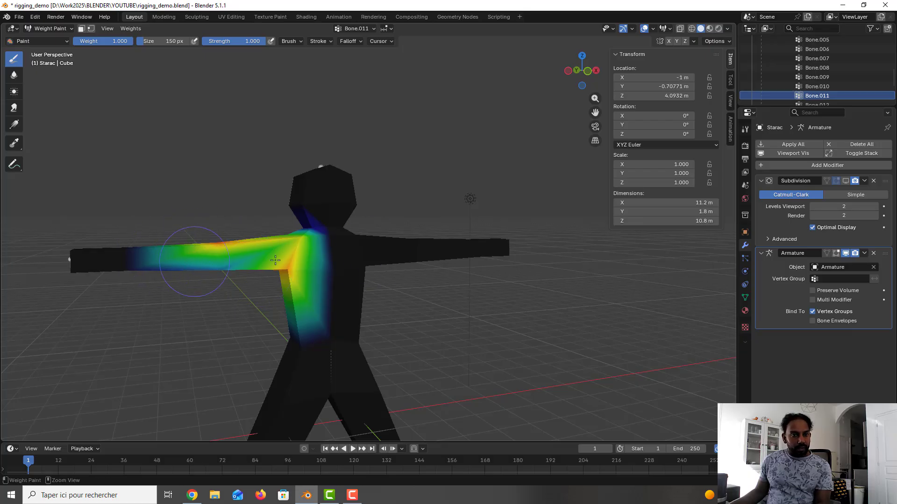
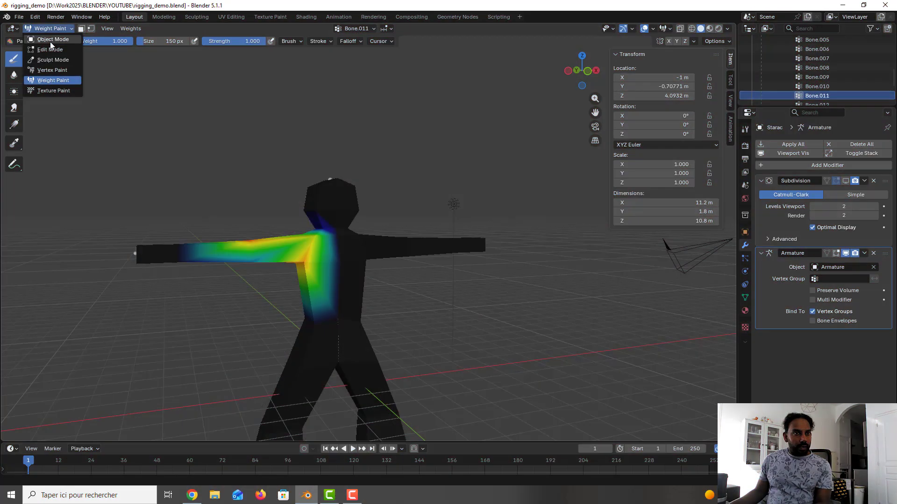
pyautogui.click(49, 41)
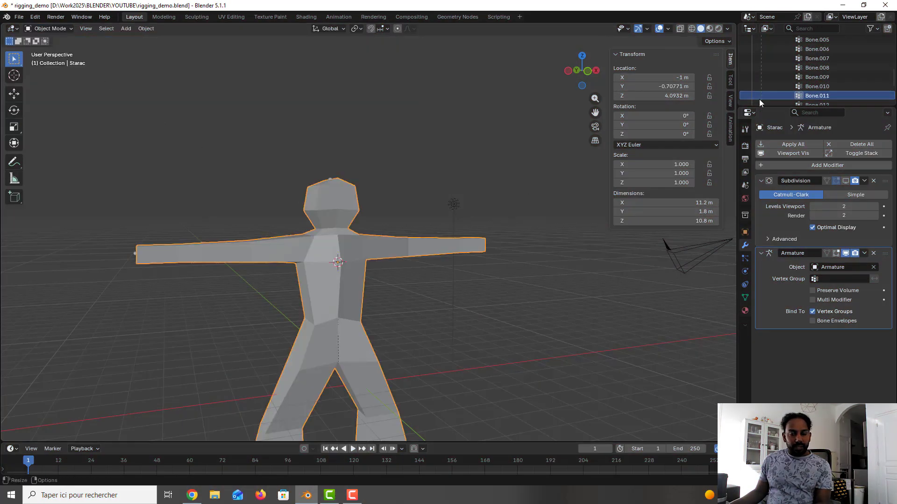
# Collapse Starac's vertex groups in the Outliner and select its Modifiers entry.
pyautogui.scroll(5, 836, 63)
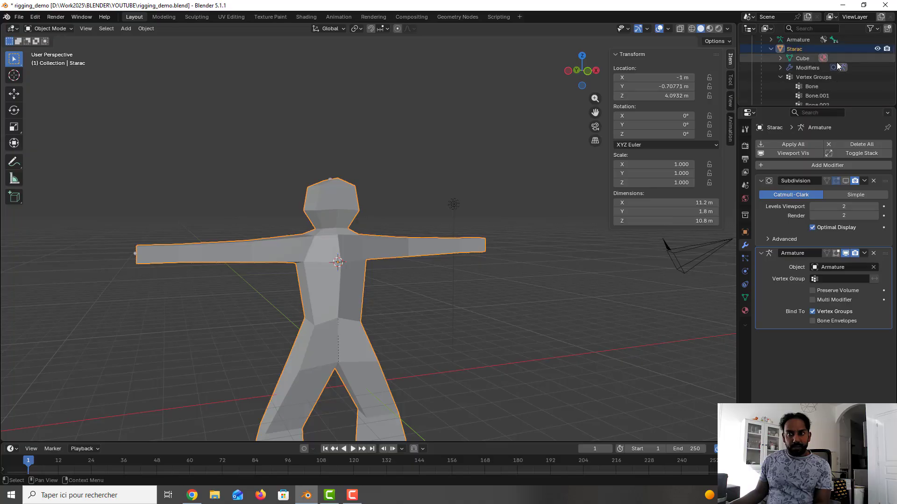
pyautogui.click(780, 74)
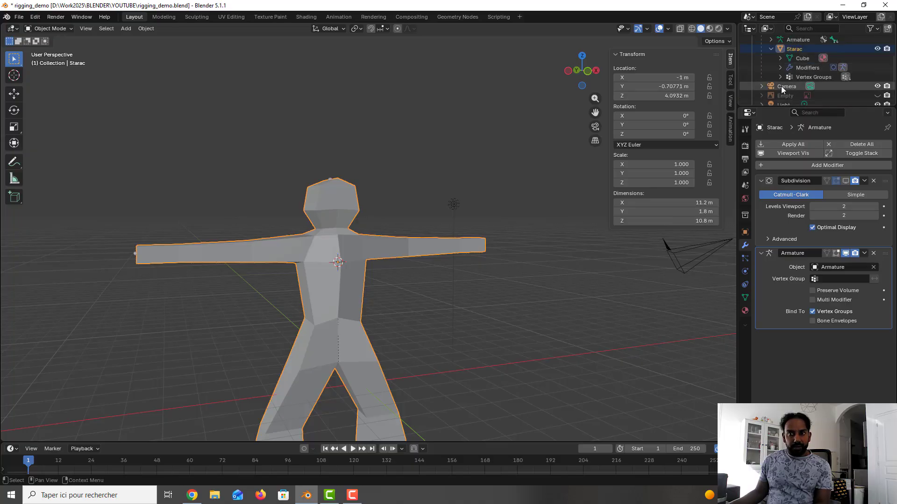
pyautogui.scroll(2, 798, 58)
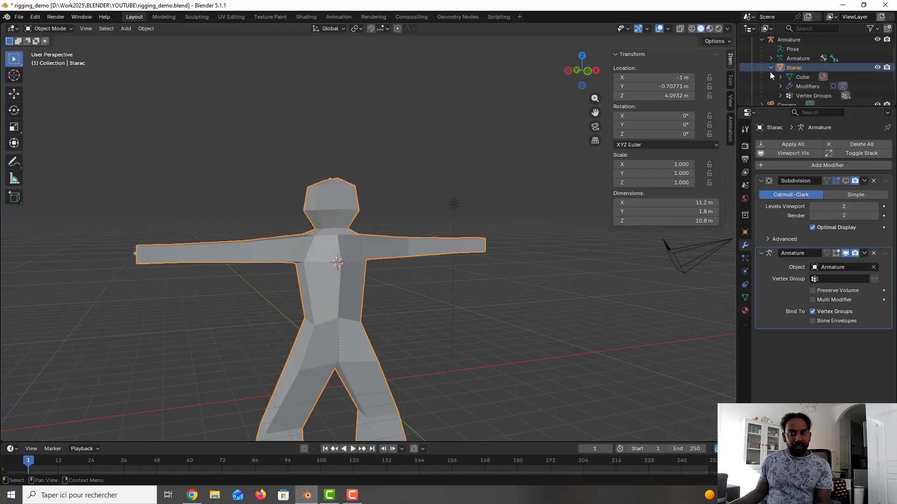
pyautogui.scroll(-4, 782, 74)
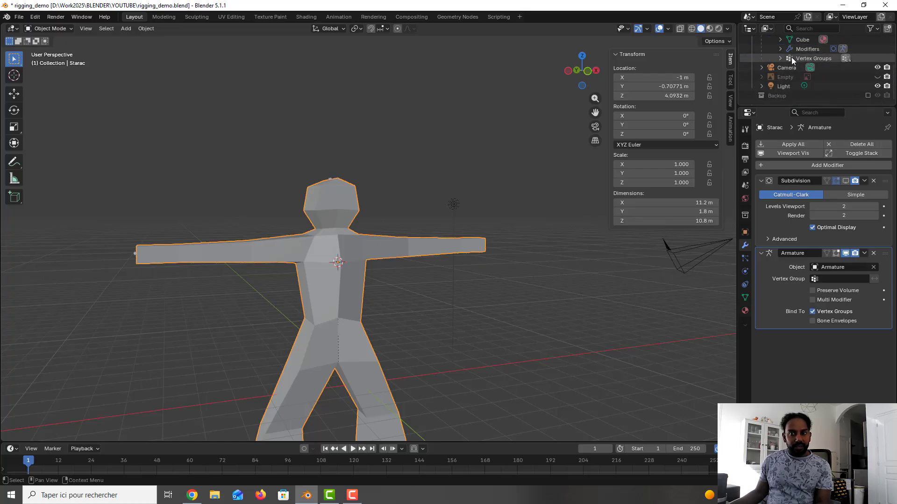
pyautogui.scroll(4, 777, 69)
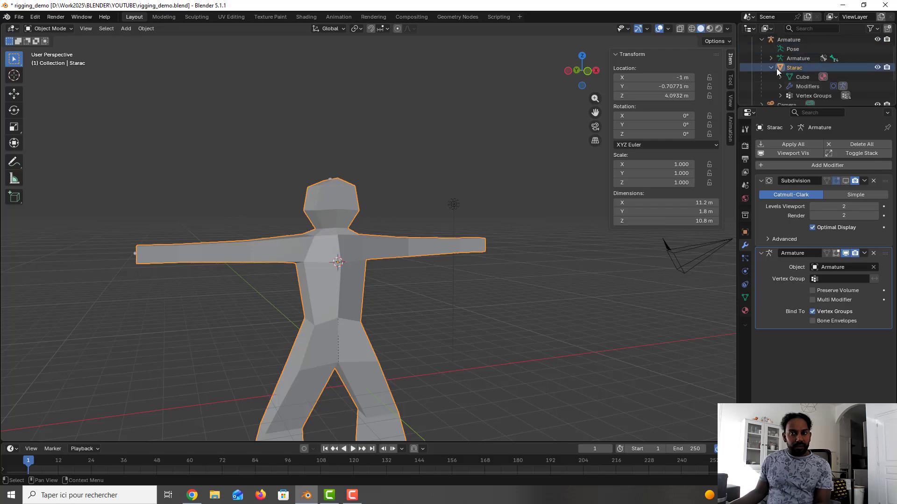
pyautogui.click(811, 84)
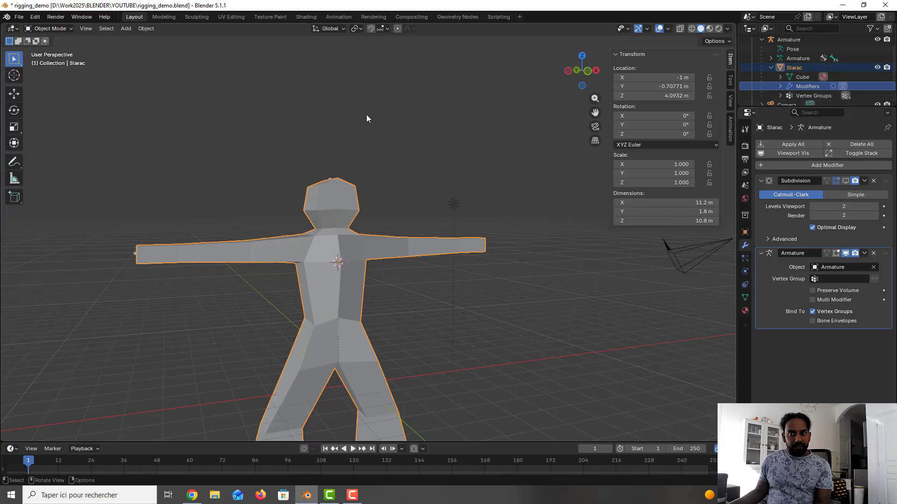
# Enable viewport display of the Subdivision modifier on the Starac mesh and save the file.
pyautogui.click(846, 181)
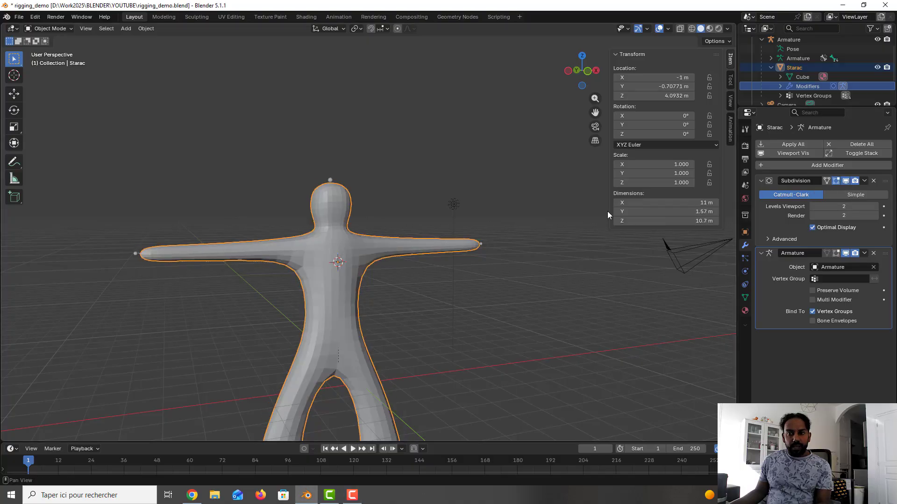
pyautogui.moveTo(405, 256)
pyautogui.mouseDown(button='middle')
pyautogui.moveTo(425, 267)
pyautogui.moveTo(399, 260)
pyautogui.mouseUp(button='middle')
pyautogui.scroll(-2, 416, 271)
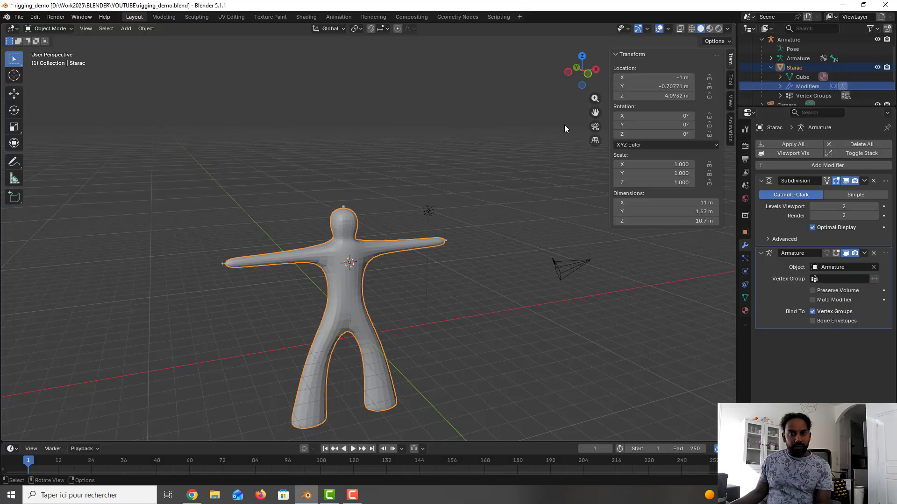
pyautogui.hotkey('ctrl', 's')
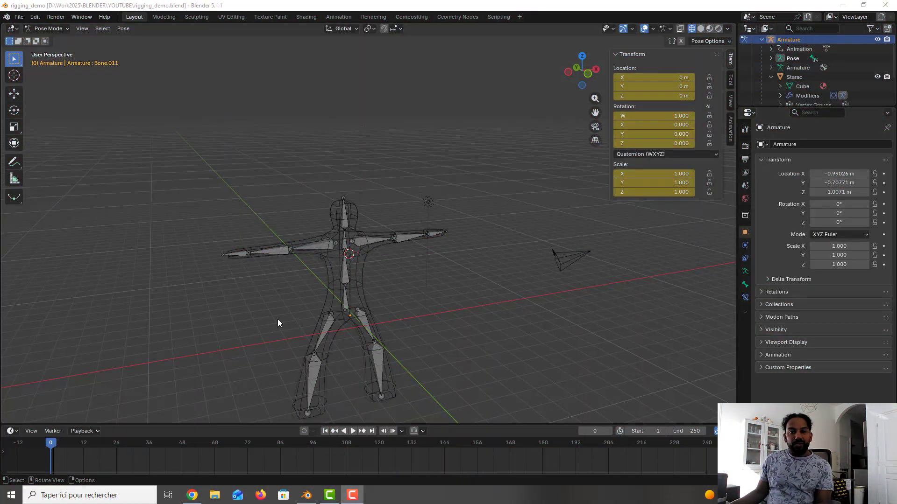
# Keyframe the upper-arm bone Bone.011 at frame 0 and rotate it slightly downward at frame 36.
pyautogui.click(318, 247)
pyautogui.press('i')
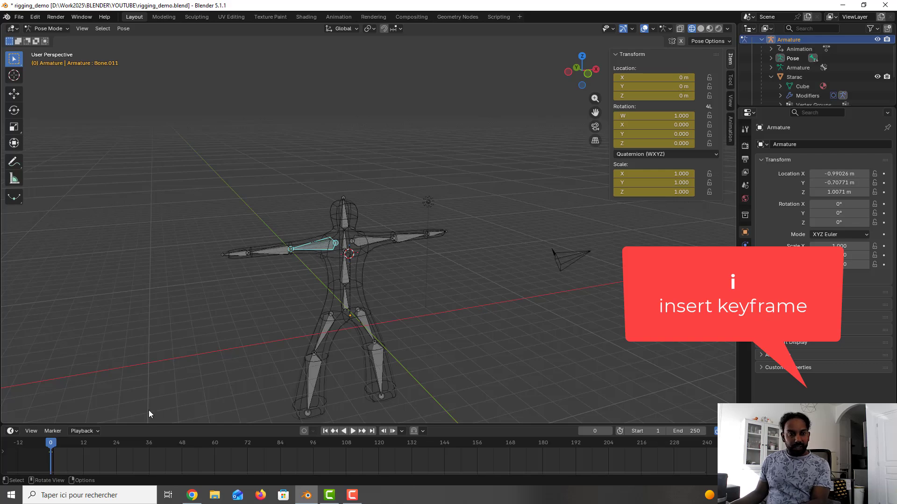
pyautogui.moveTo(52, 443); pyautogui.dragTo(150, 447)
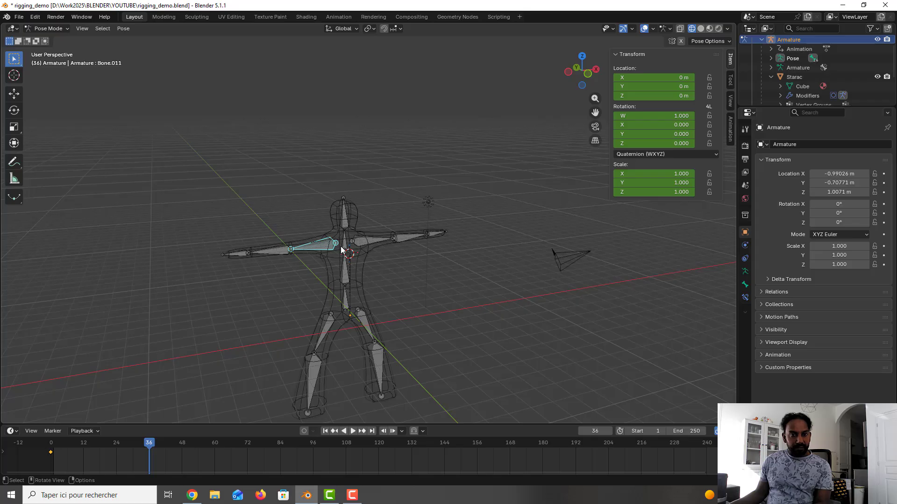
pyautogui.press('r')
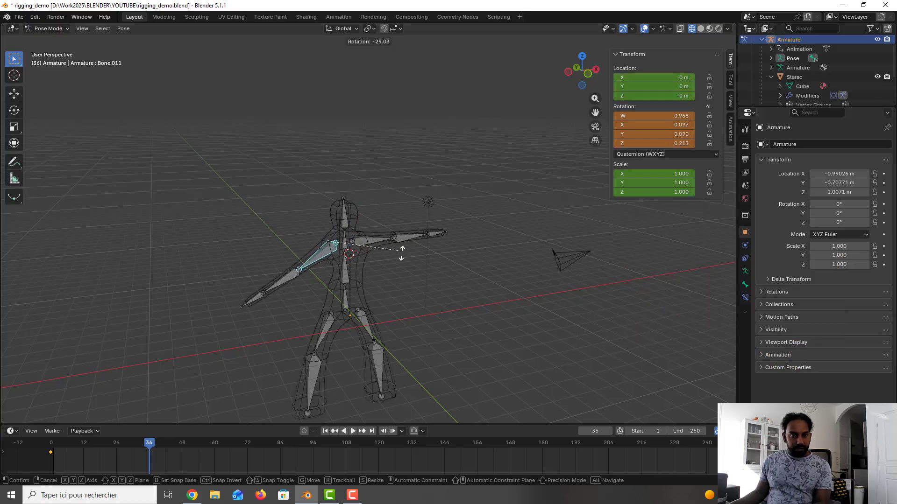
pyautogui.click(430, 280)
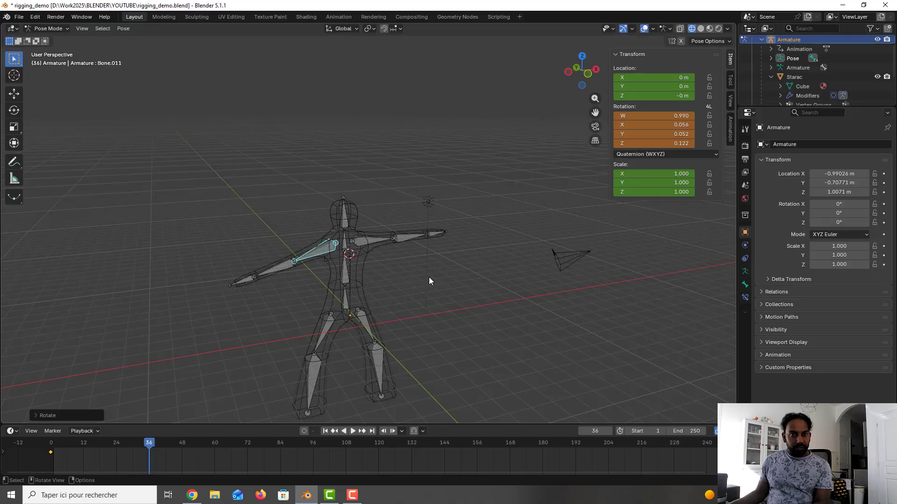
# Rotate the forearm bone Bone.012 downward and bend the spine bone Bone.001 sideways by about 55°.
pyautogui.click(268, 271)
pyautogui.press('r')
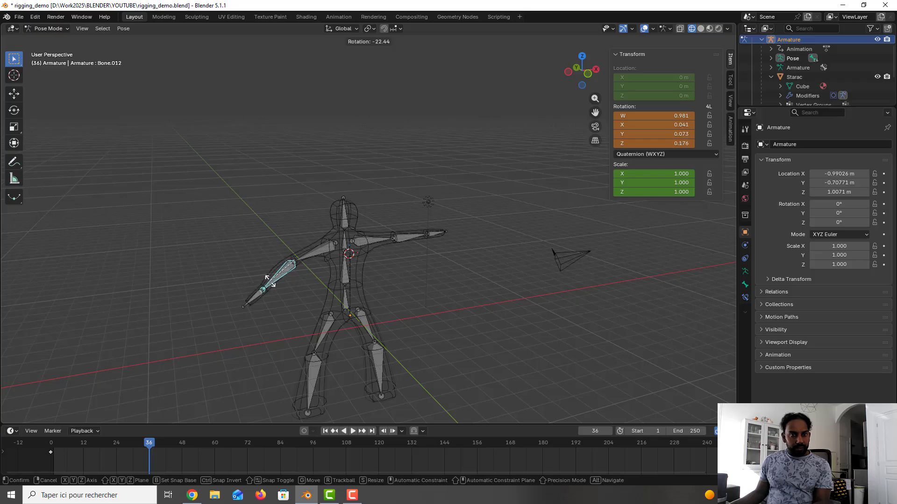
pyautogui.click(366, 298)
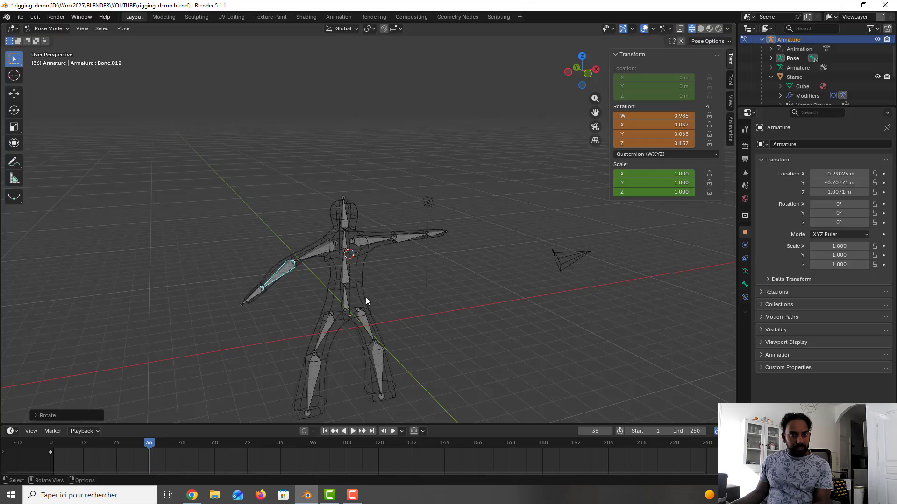
pyautogui.click(347, 278)
pyautogui.press('r')
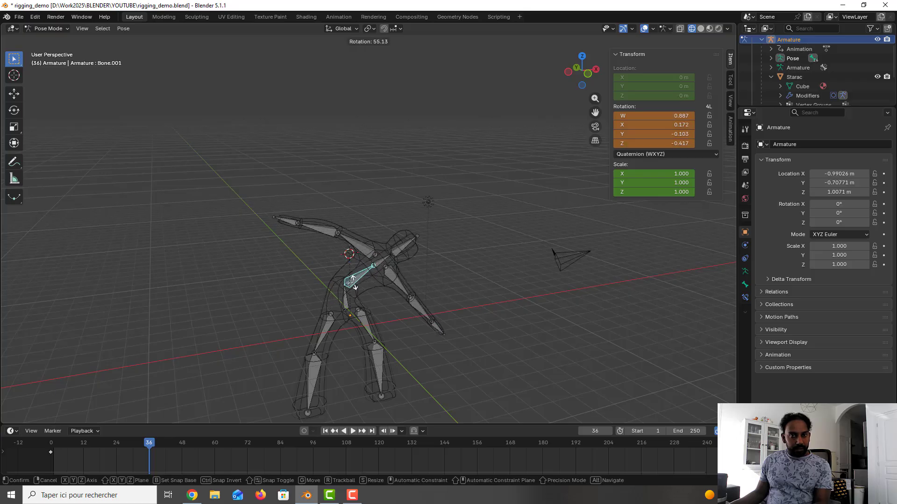
pyautogui.click(353, 283)
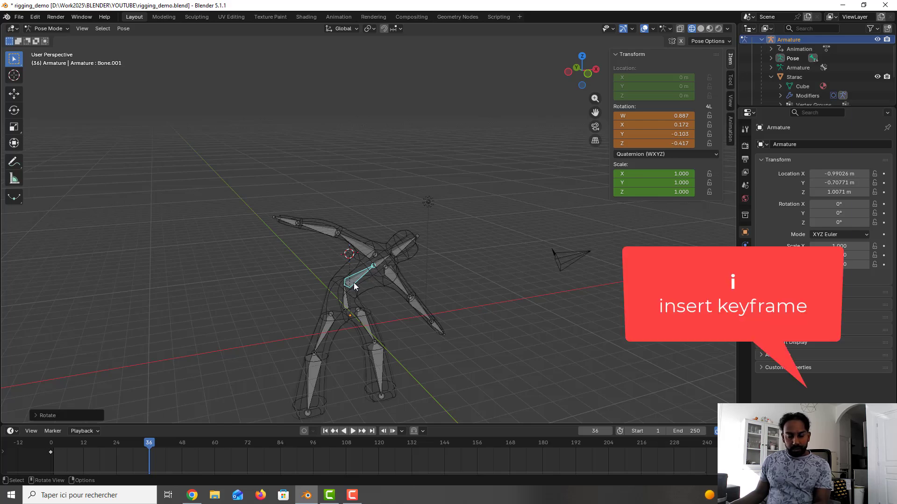
# Insert keyframes at frame 36 for the spine bone, the hand bone and the upper-arm bone.
pyautogui.press('i')
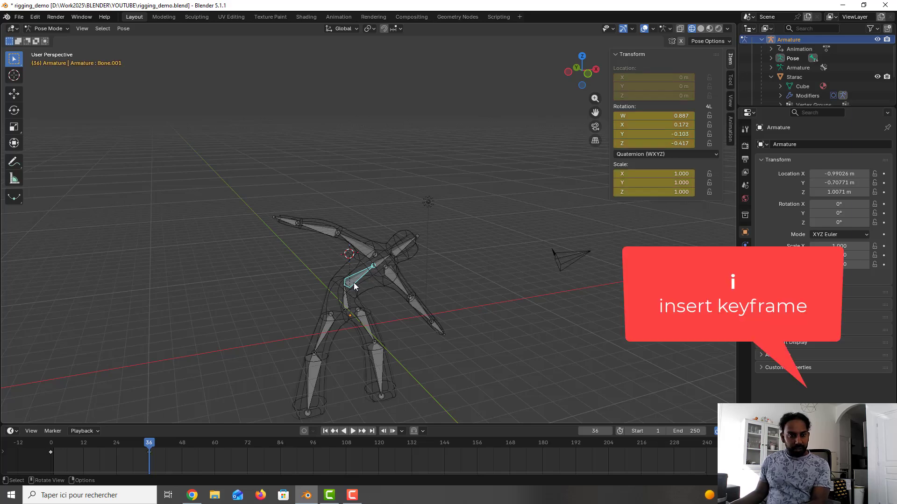
pyautogui.click(292, 220)
pyautogui.press('i')
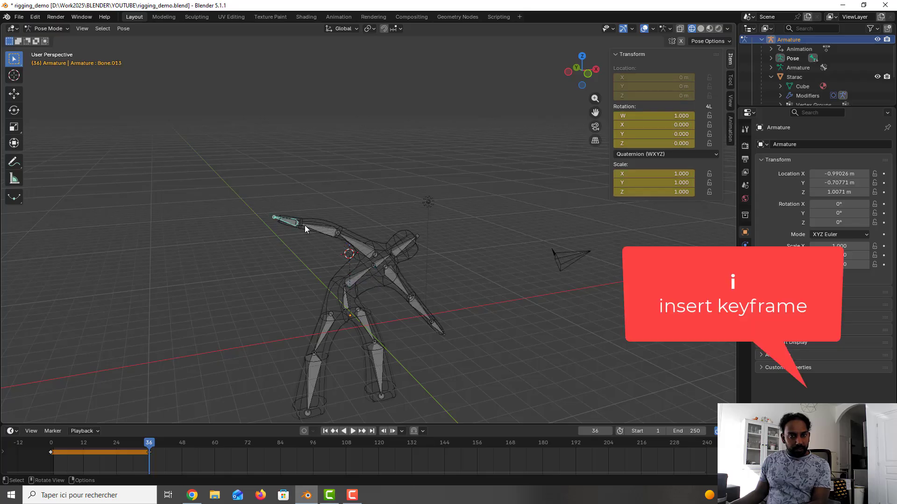
pyautogui.click(356, 242)
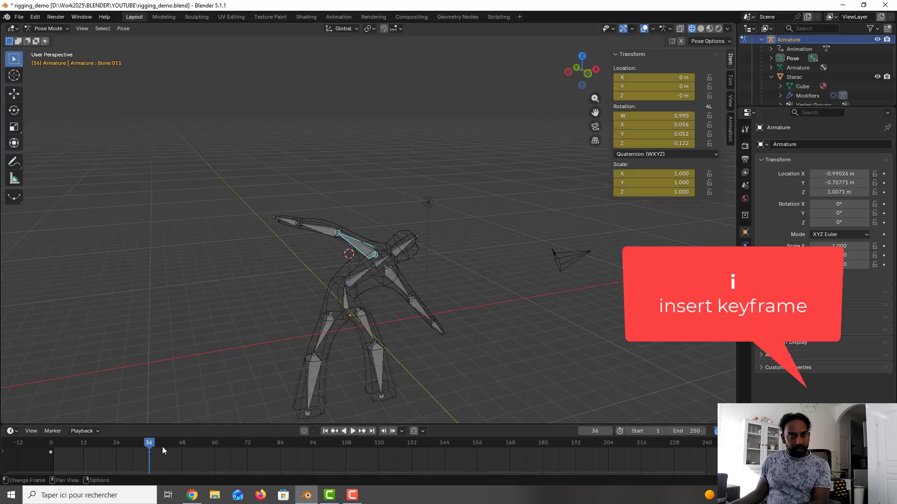
# Scrub the arm and spine animation back to frame 15 and save the file.
pyautogui.moveTo(150, 443); pyautogui.dragTo(92, 435)
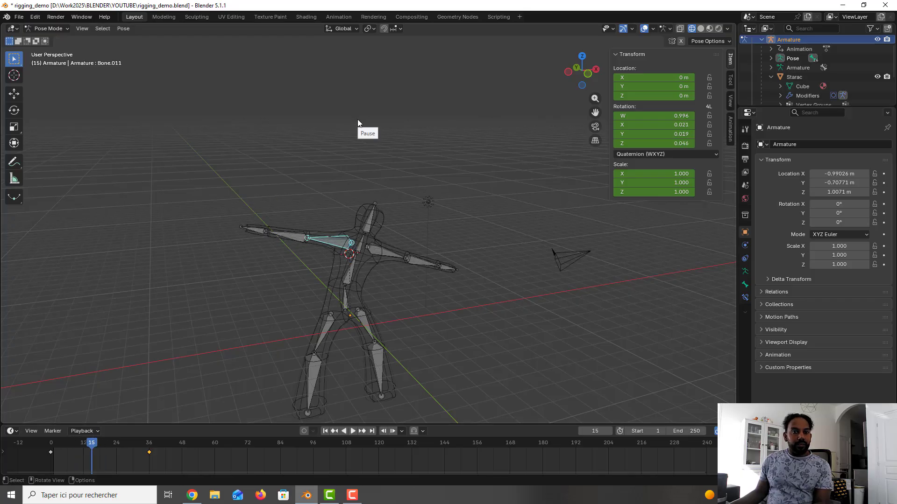
pyautogui.hotkey('ctrl', 's')
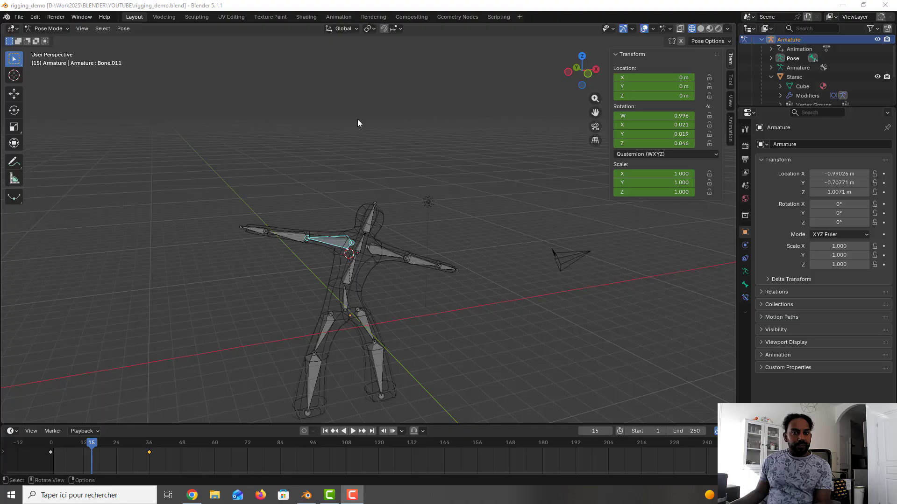
# Switch the viewport from wireframe to Solid shading and on to Material Preview.
pyautogui.click(702, 29)
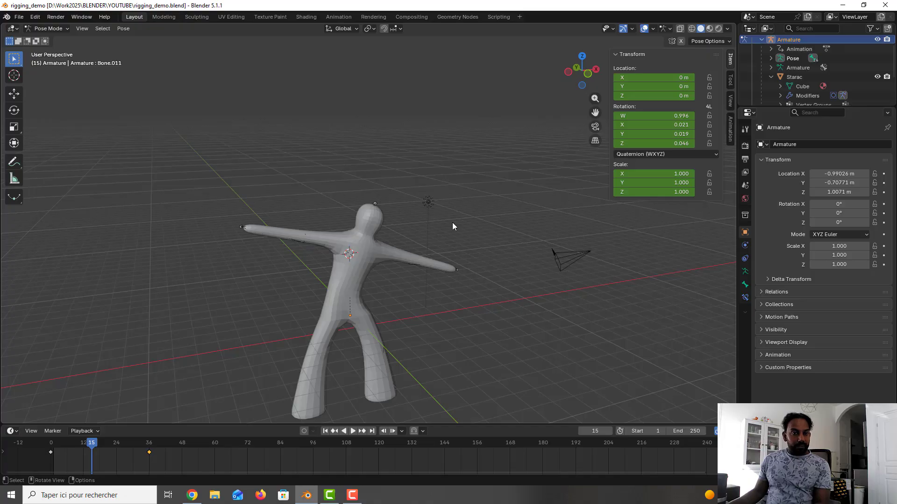
pyautogui.click(705, 33)
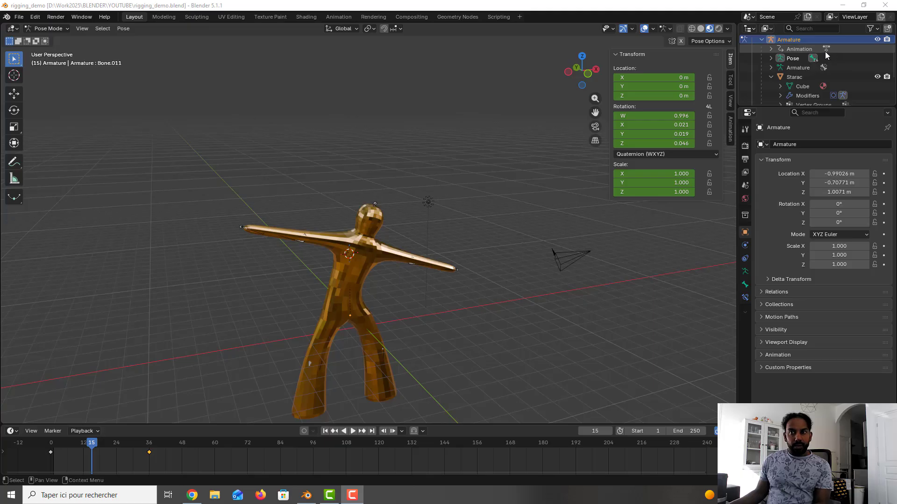
# Make the main Collection active and switch from Pose Mode to Object Mode.
pyautogui.scroll(2, 825, 51)
pyautogui.click(786, 49)
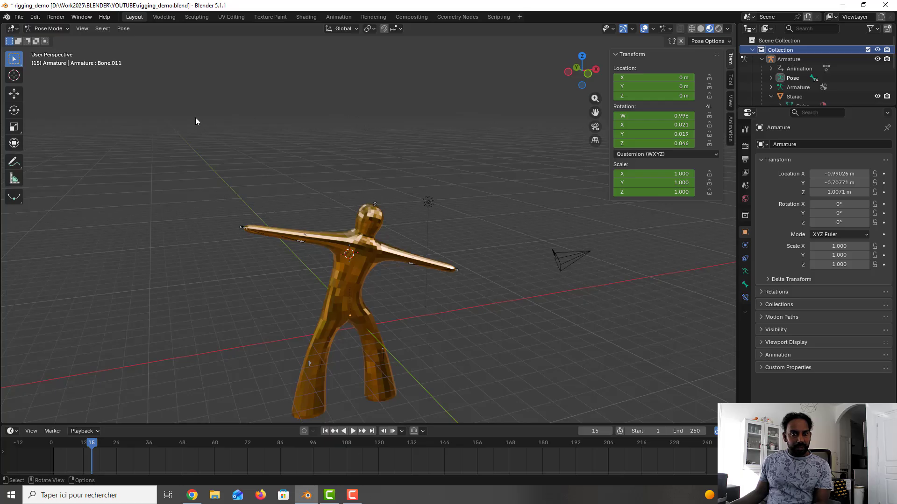
pyautogui.click(68, 27)
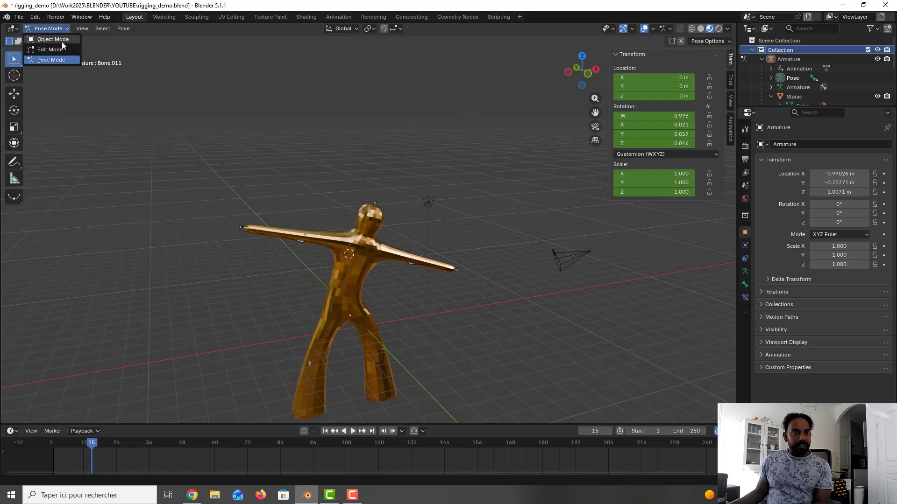
pyautogui.click(70, 43)
# Add a 2 m mesh plane at the 3D cursor in the figure's chest and keep it selected.
pyautogui.scroll(-1, 409, 313)
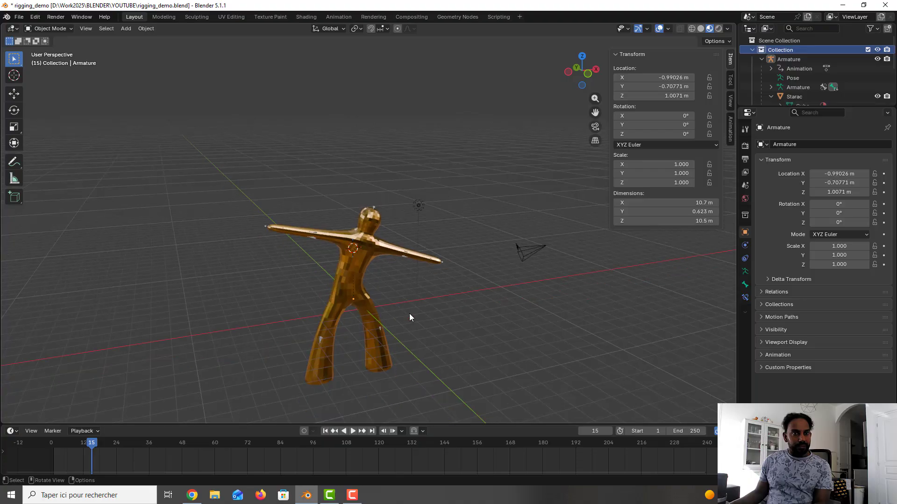
pyautogui.hotkey('shift', 'a')
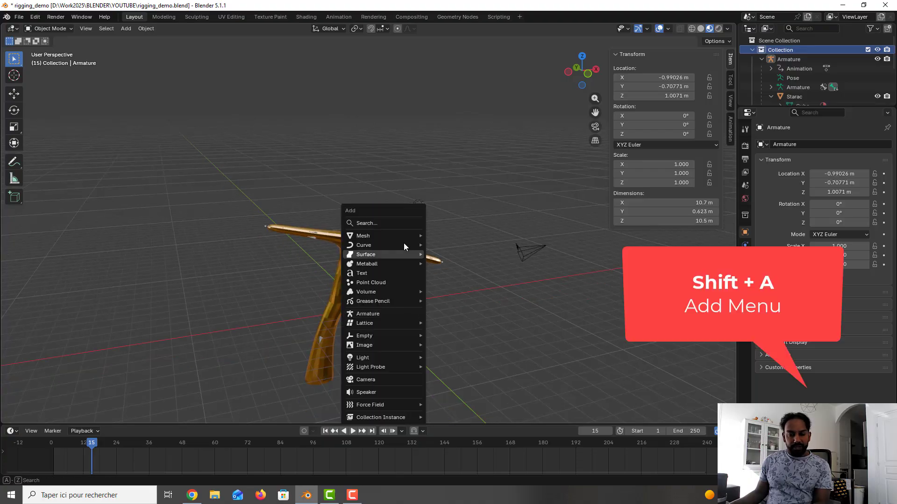
pyautogui.moveTo(405, 235)
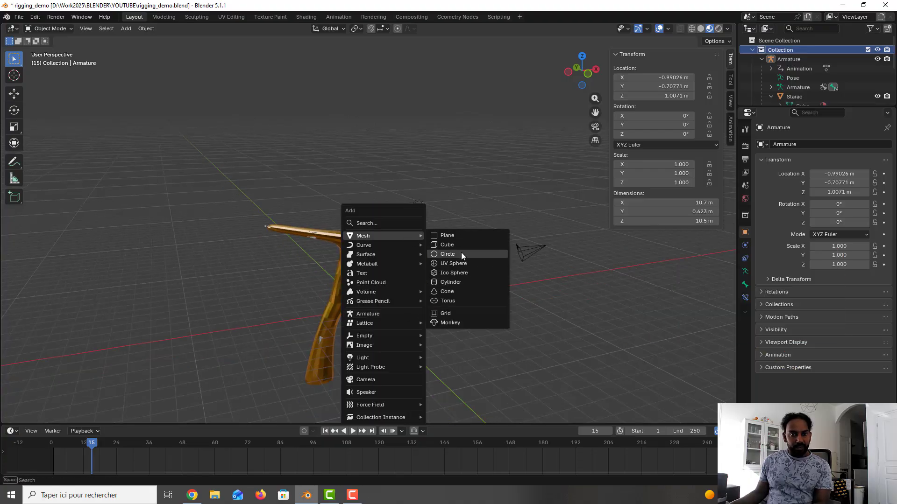
pyautogui.click(463, 235)
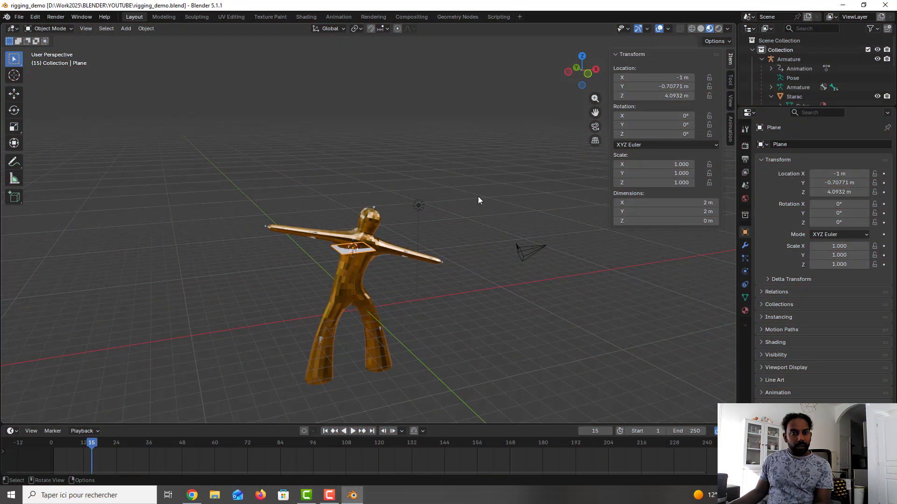
pyautogui.click(337, 262)
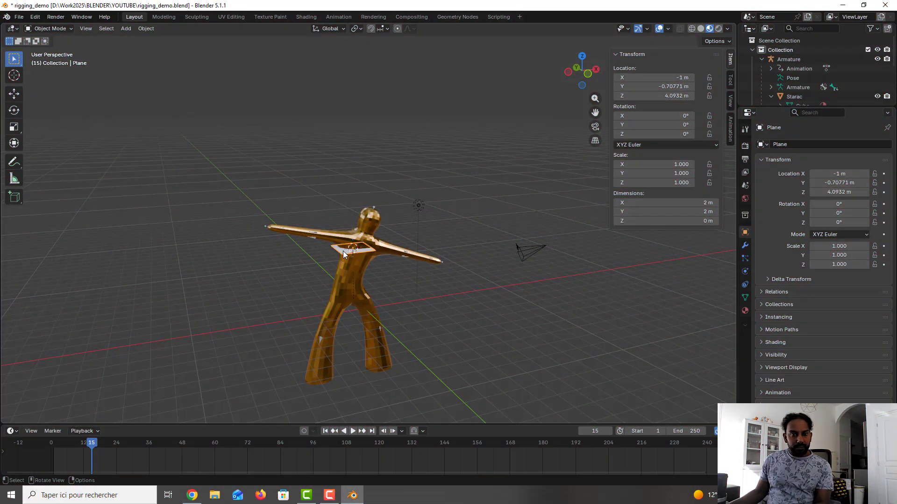
# Move the plane straight down along Z to about -4.34 m, just beneath the figure's feet, working in front view.
pyautogui.press('KP_1')
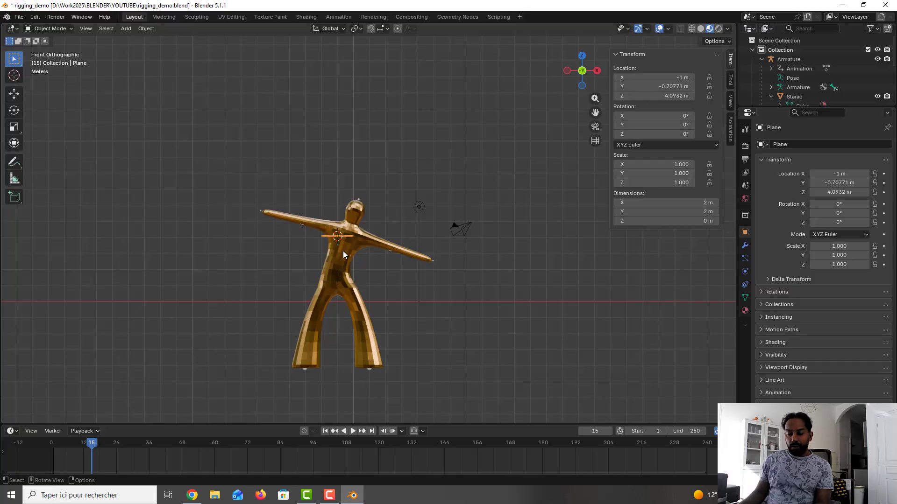
pyautogui.press('g')
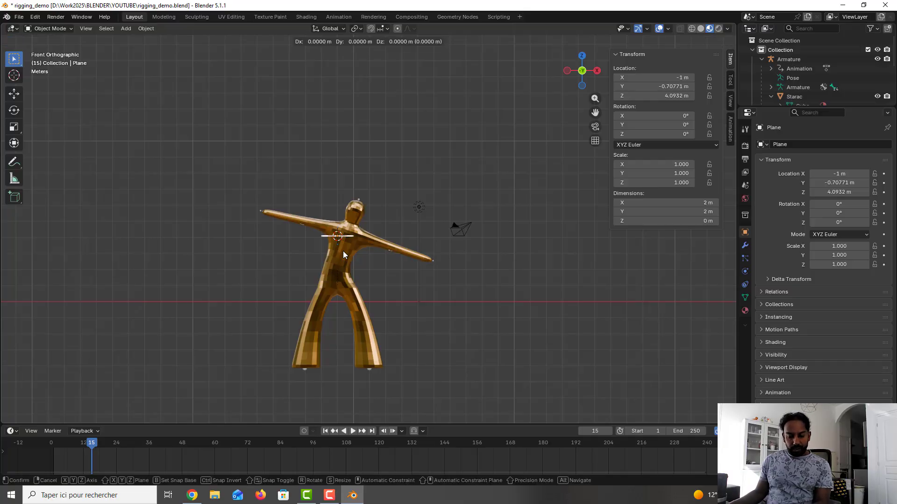
pyautogui.press('z')
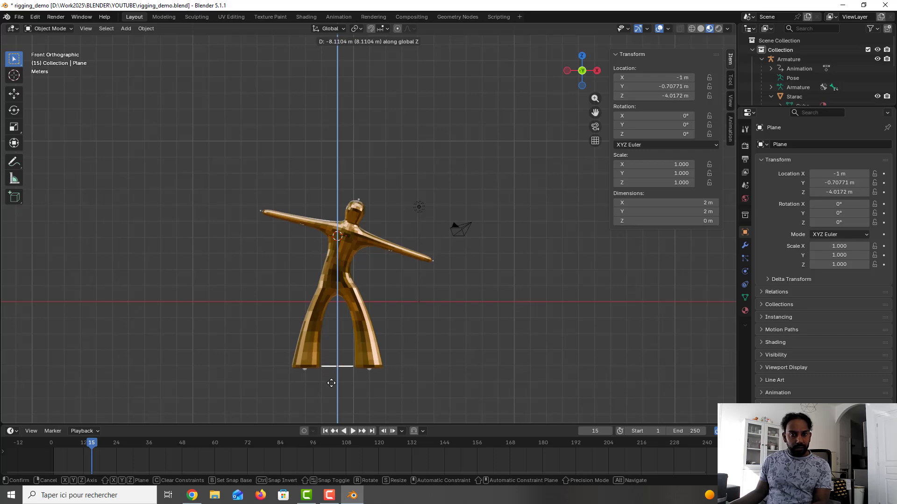
pyautogui.click(331, 386)
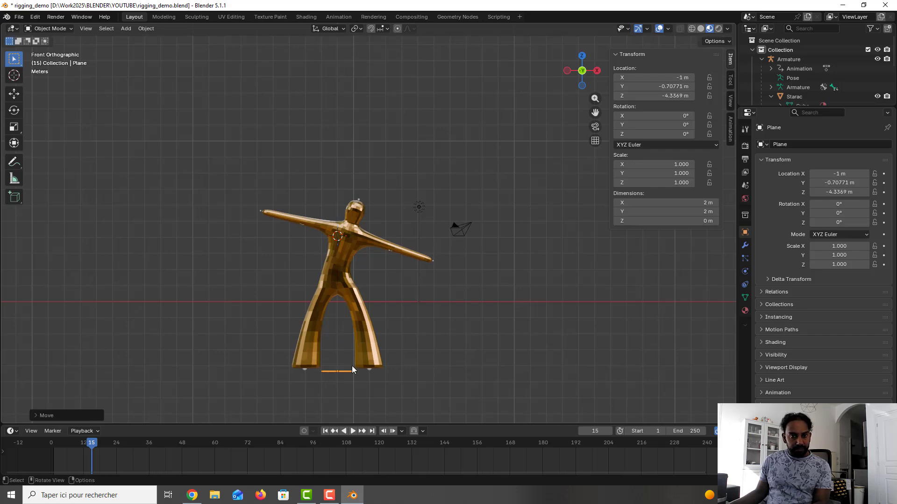
# Scale the plane up uniformly by about 36.3, to roughly 72.6 m per side, as a floor around the figure.
pyautogui.press('s')
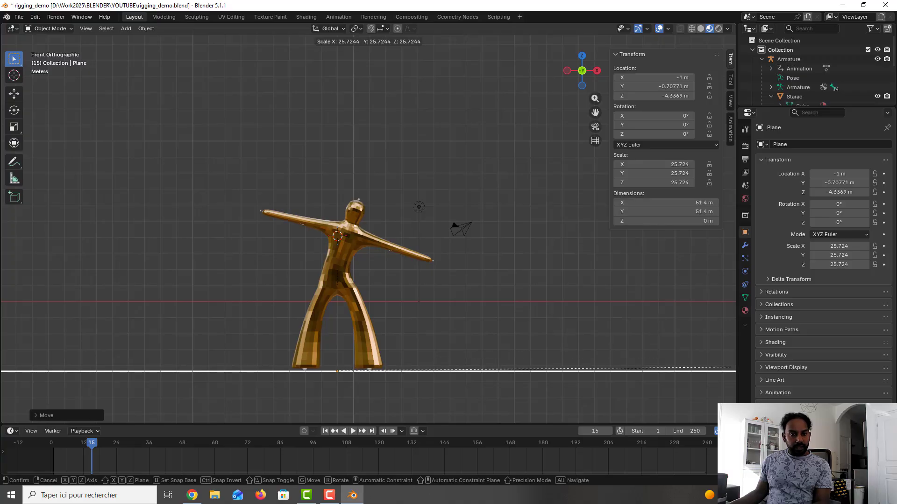
pyautogui.click(143, 291)
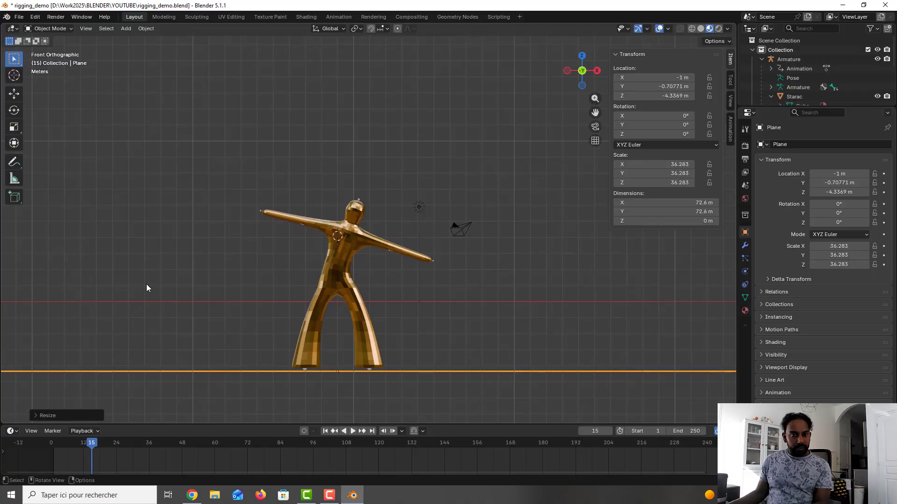
pyautogui.moveTo(136, 312)
pyautogui.mouseDown(button='middle')
pyautogui.moveTo(136, 320)
pyautogui.moveTo(136, 310)
pyautogui.moveTo(149, 309)
pyautogui.mouseUp(button='middle')
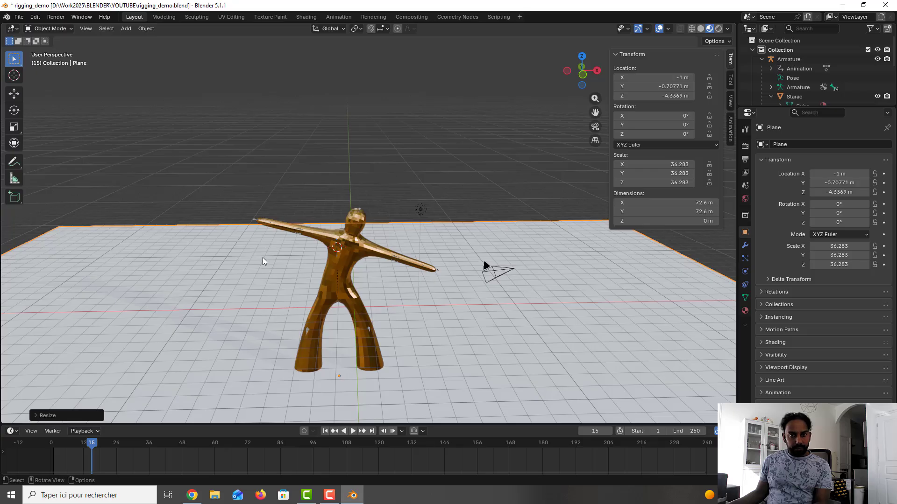
pyautogui.moveTo(262, 261); pyautogui.dragTo(345, 246, button='middle')
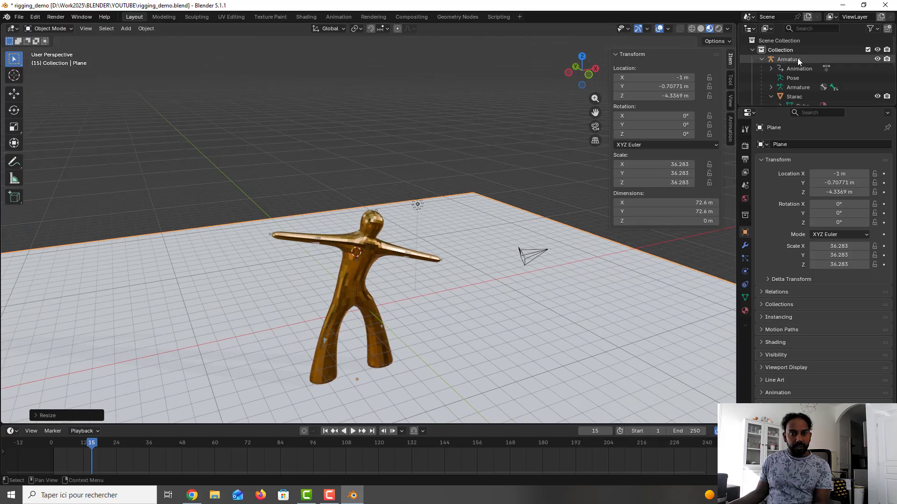
# Rename the Plane object to Ground and save the file.
pyautogui.scroll(-5, 797, 61)
pyautogui.scroll(-2, 789, 84)
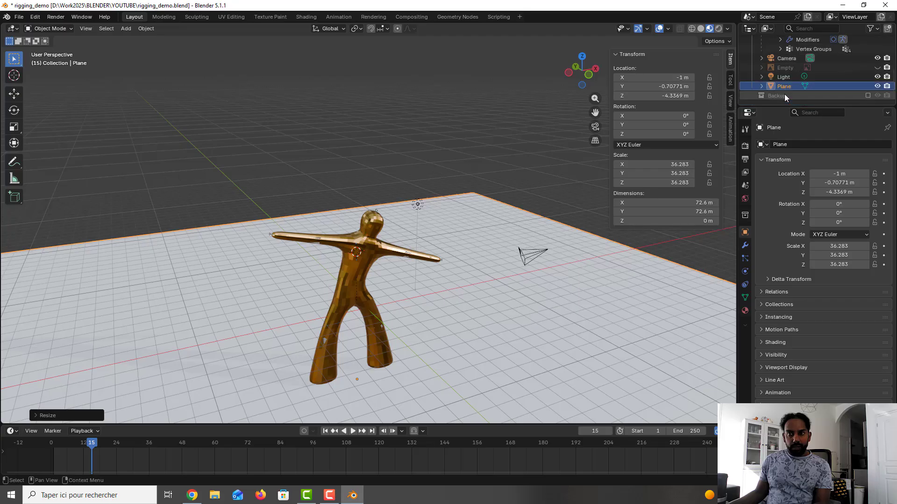
pyautogui.doubleClick(784, 87)
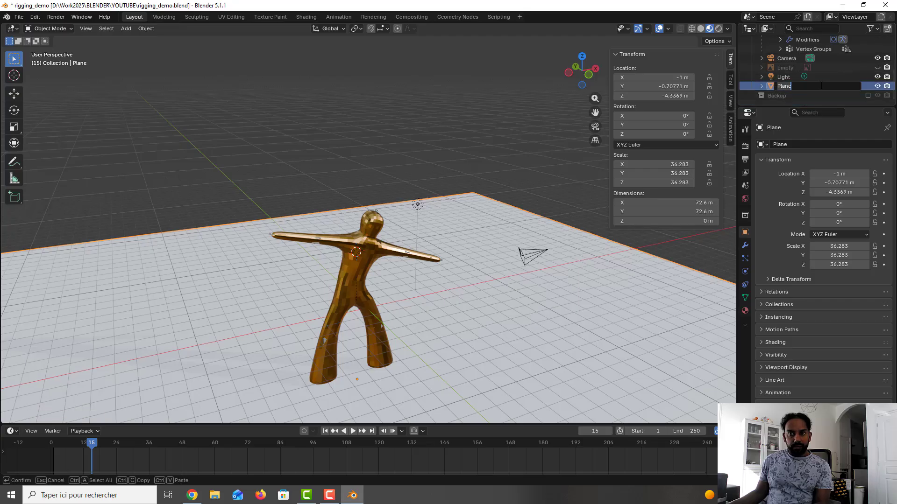
pyautogui.press('BackSpace')
pyautogui.press('BackSpace')
pyautogui.press('BackSpace')
pyautogui.press('BackSpace')
pyautogui.press('BackSpace')
pyautogui.write('Ground')
pyautogui.press('Return')
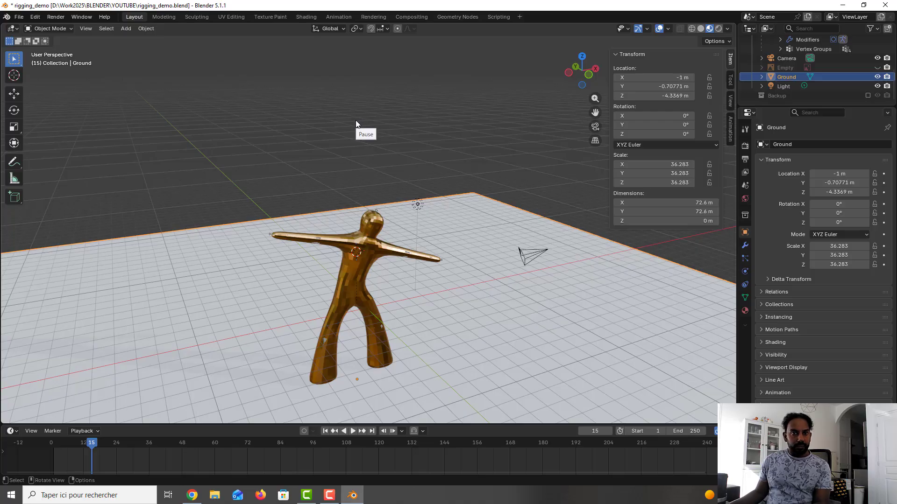
pyautogui.hotkey('ctrl', 's')
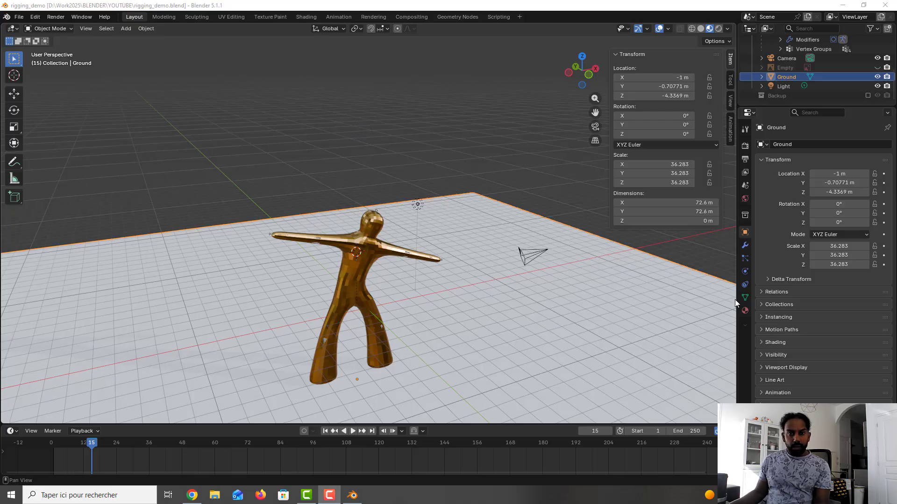
# Create a new material on the Ground object and name it Floor.
pyautogui.click(746, 311)
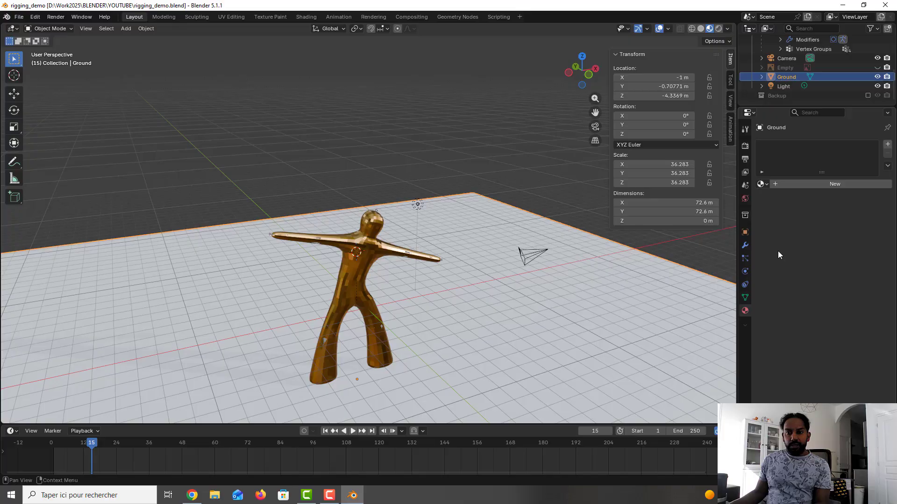
pyautogui.click(808, 185)
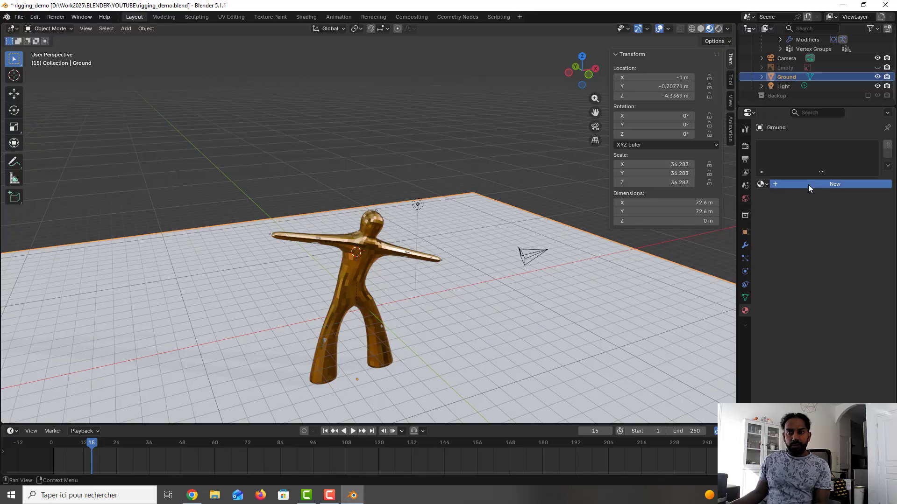
pyautogui.click(801, 184)
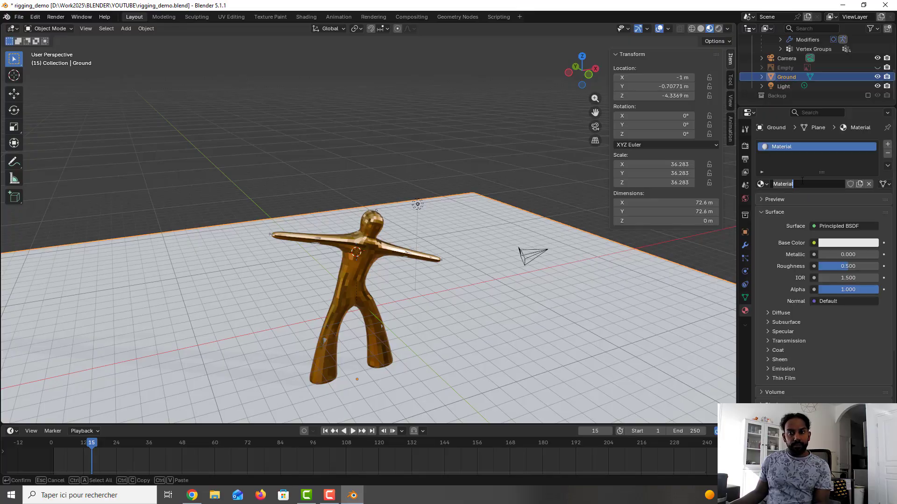
pyautogui.write('Flo')
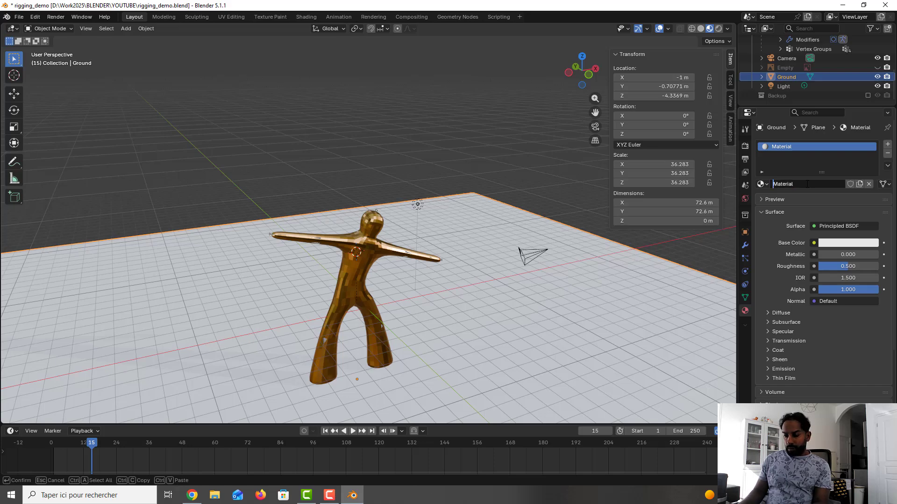
pyautogui.write('or')
pyautogui.press('Return')
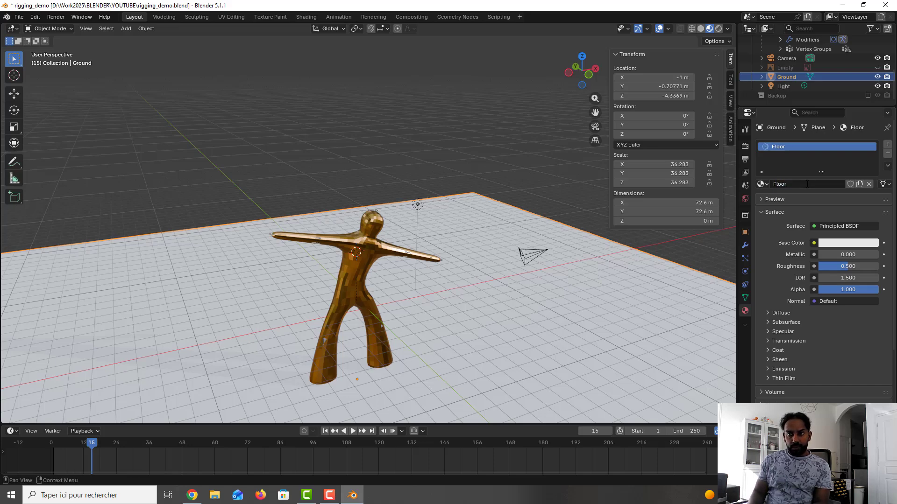
# Darken the Floor material's base color to a Value of about 0.538 and set Metallic to 1.
pyautogui.click(835, 243)
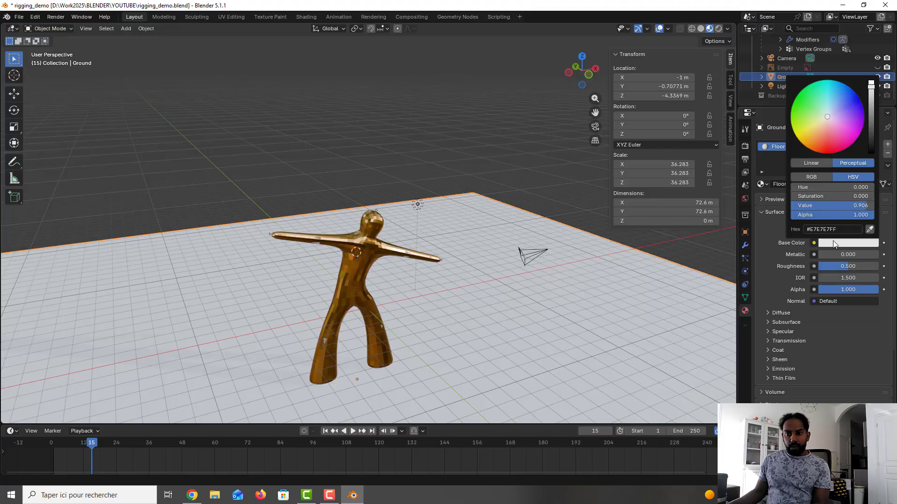
pyautogui.click(869, 114)
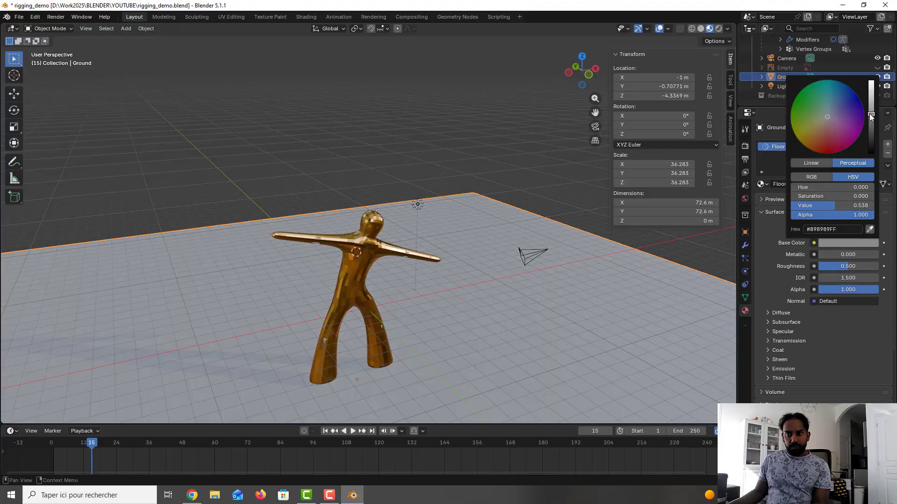
pyautogui.click(843, 255)
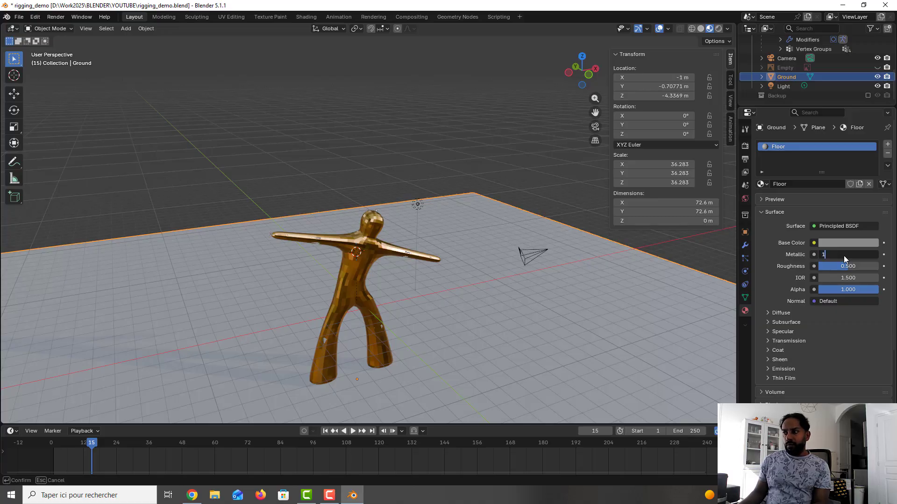
pyautogui.press('Return')
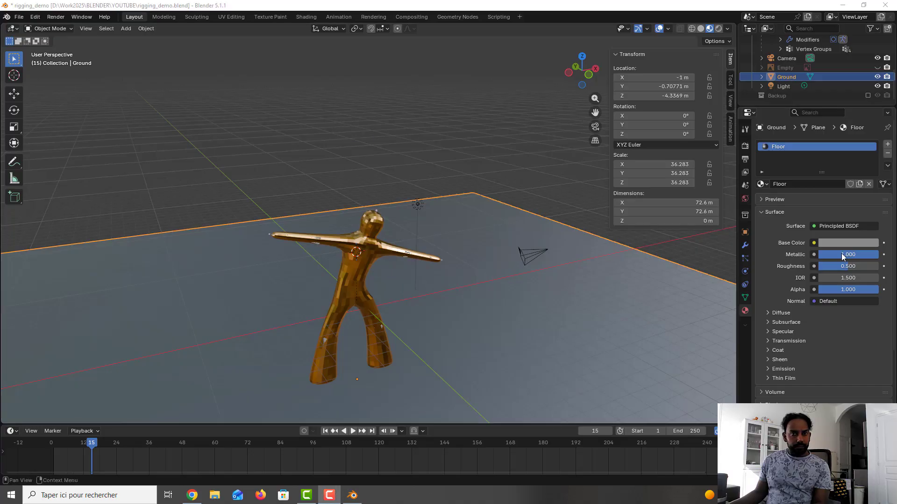
# Set the Floor material's Metallic to 0 and its Roughness to 0.1.
pyautogui.click(842, 253)
pyautogui.write('0')
pyautogui.press('Return')
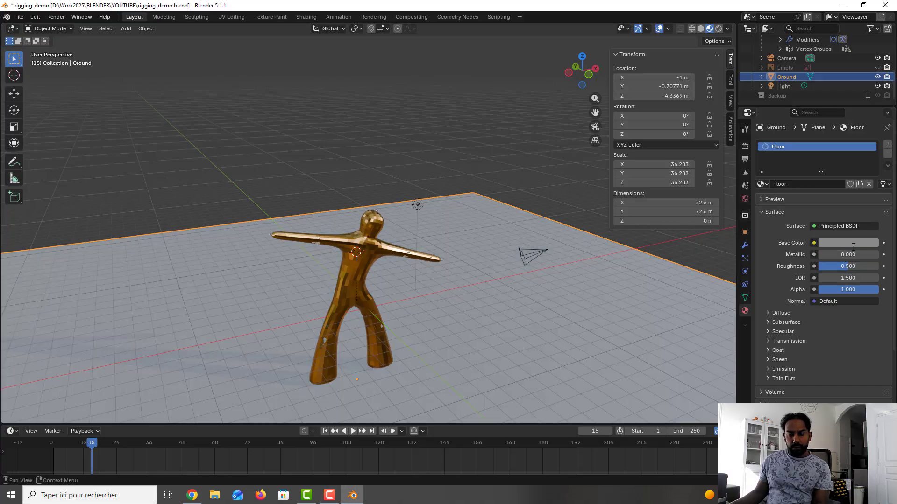
pyautogui.click(858, 265)
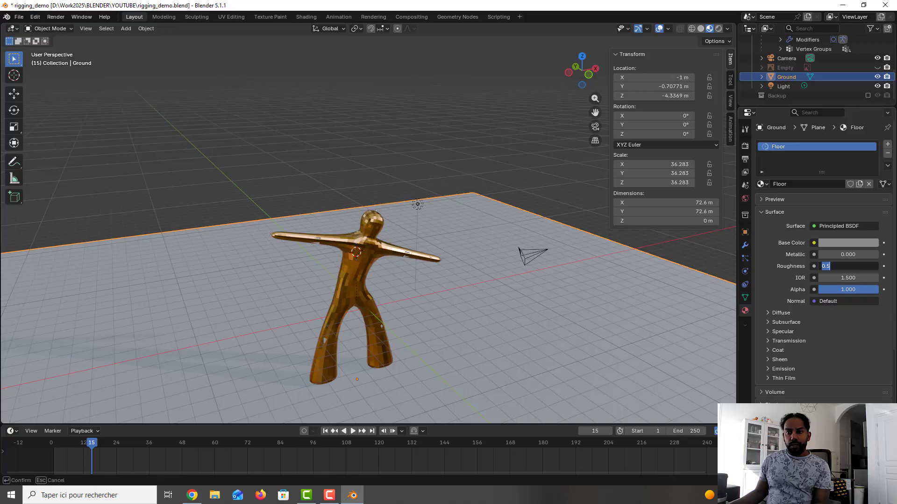
pyautogui.write('0')
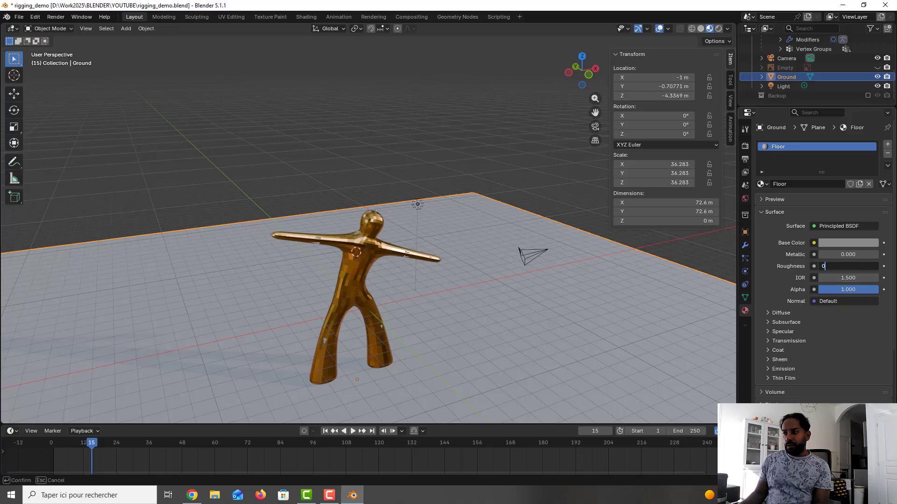
pyautogui.press('Return')
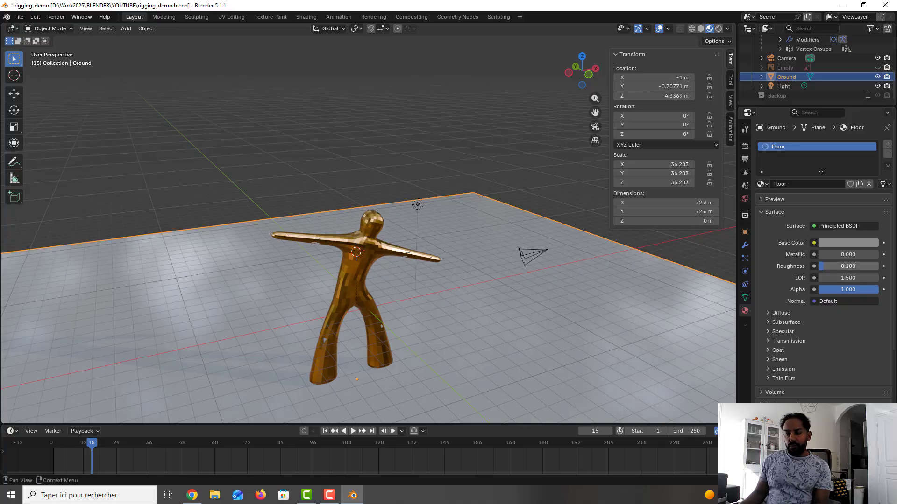
# Darken the Floor material's base color to a Value of about 0.234 (#3C3C3C) and save the file.
pyautogui.click(850, 244)
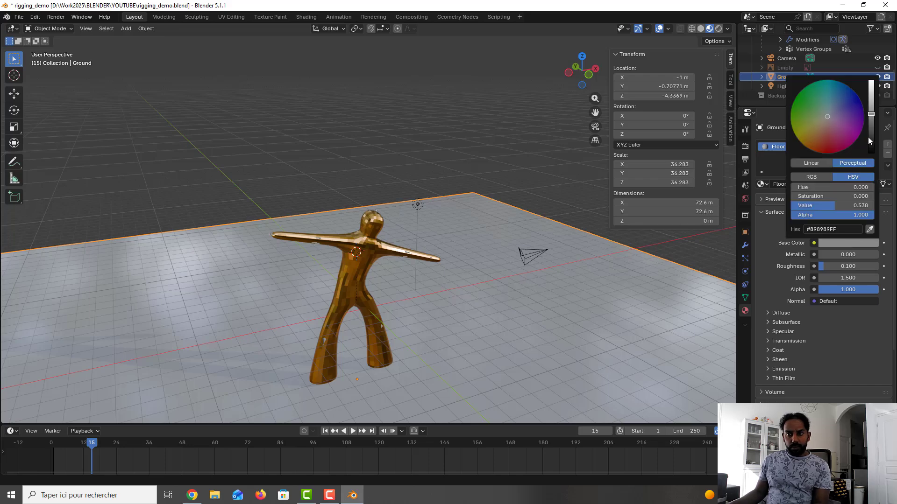
pyautogui.moveTo(868, 137); pyautogui.dragTo(871, 141)
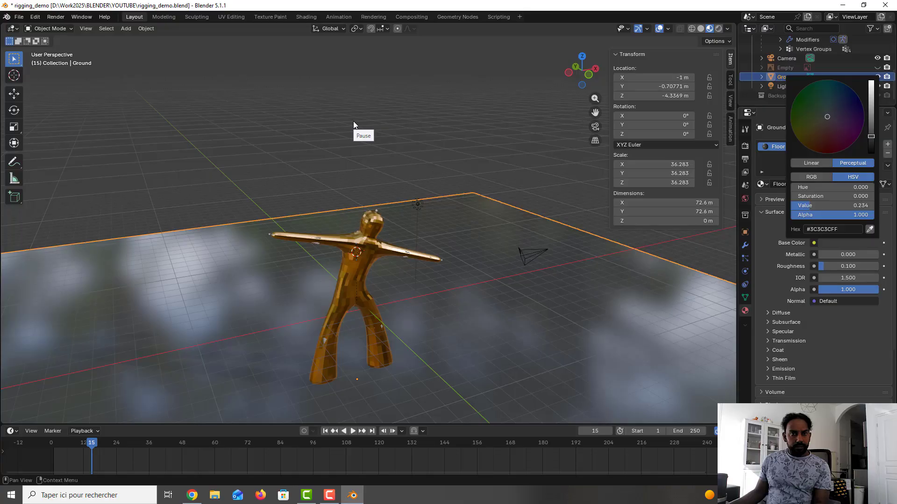
pyautogui.hotkey('ctrl', 's')
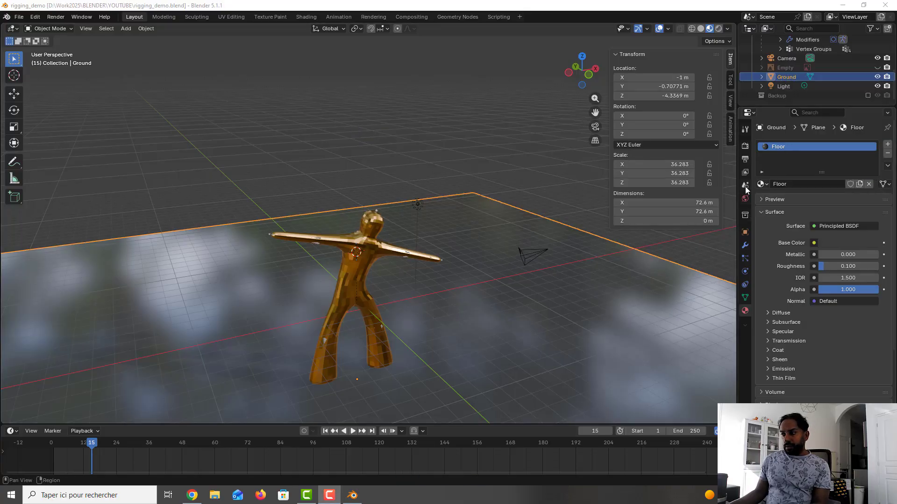
# Enable Raytracing in the scene's EEVEE render settings.
pyautogui.click(746, 146)
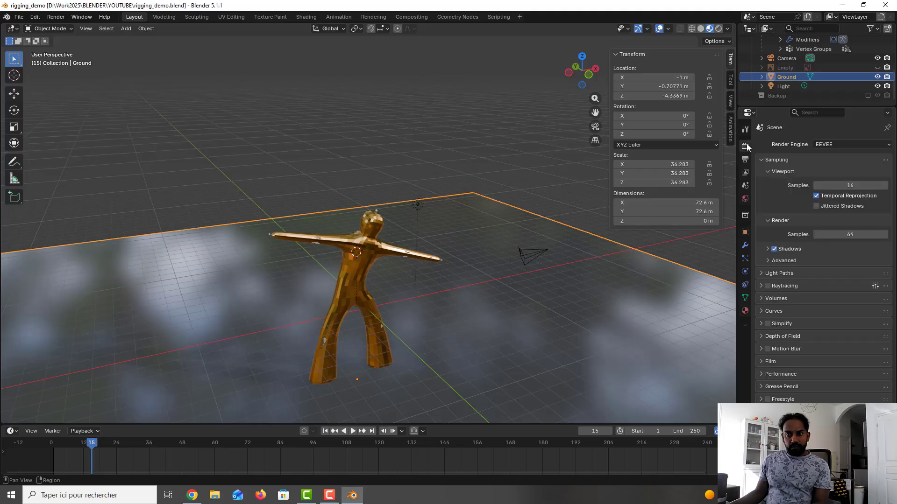
pyautogui.click(768, 285)
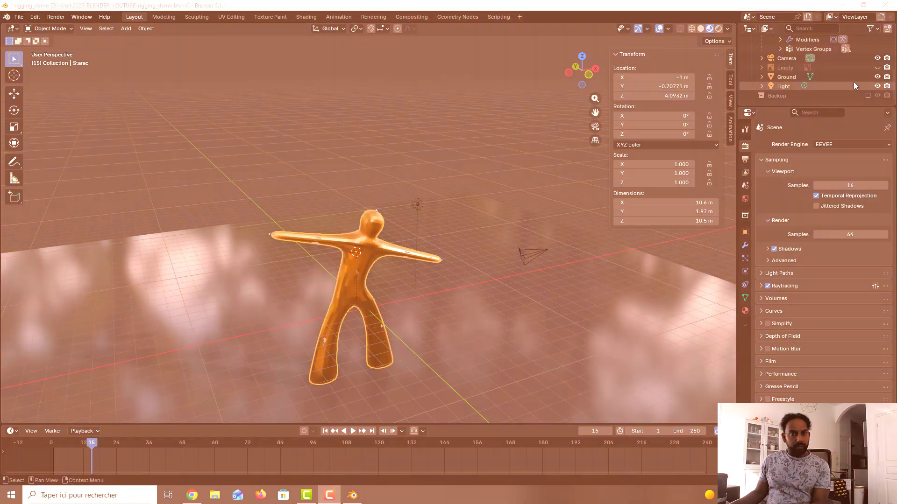
# Select the figure's armature and switch it from Object Mode to Pose Mode.
pyautogui.scroll(4, 854, 80)
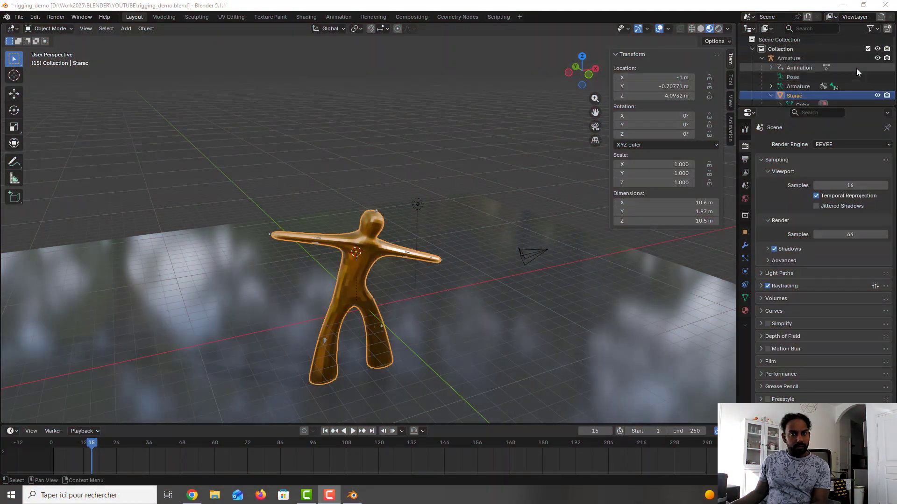
pyautogui.click(796, 76)
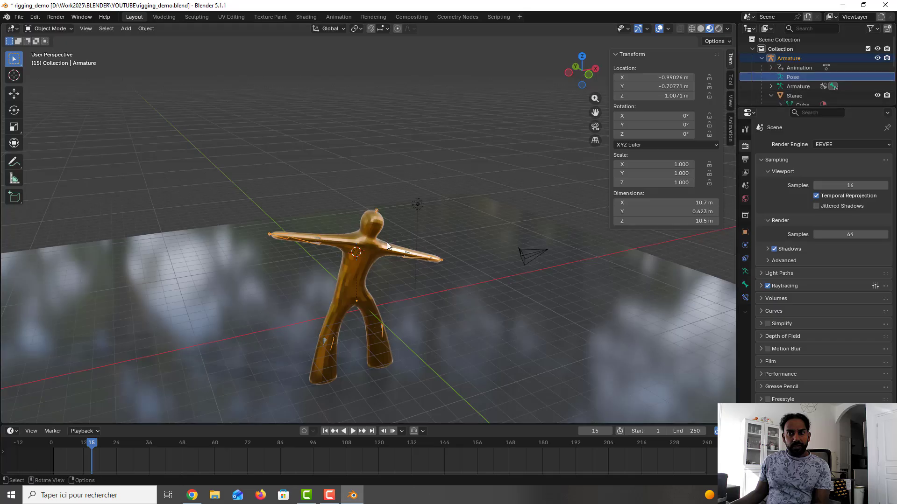
pyautogui.click(358, 246)
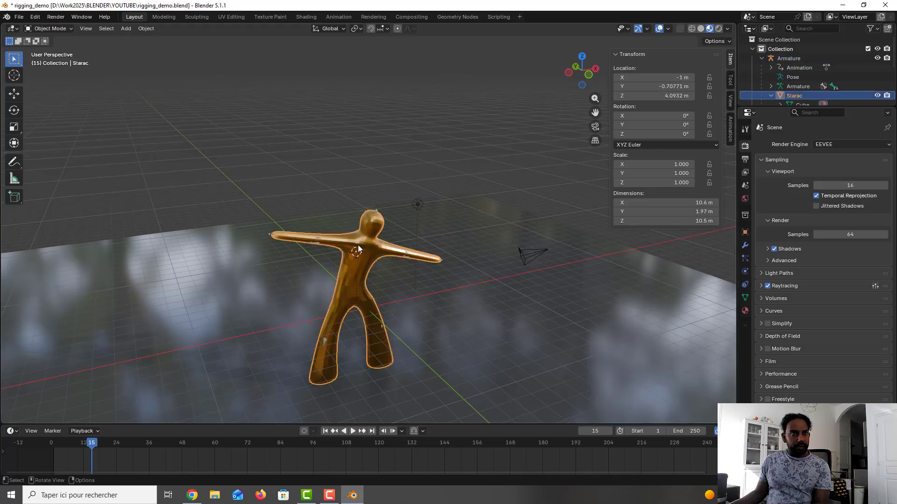
pyautogui.click(798, 77)
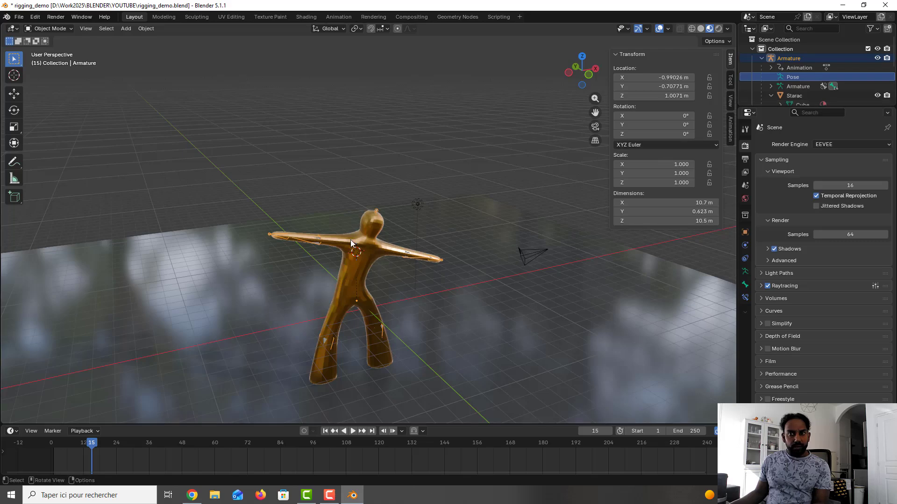
pyautogui.hotkey('ctrl', 'Tab')
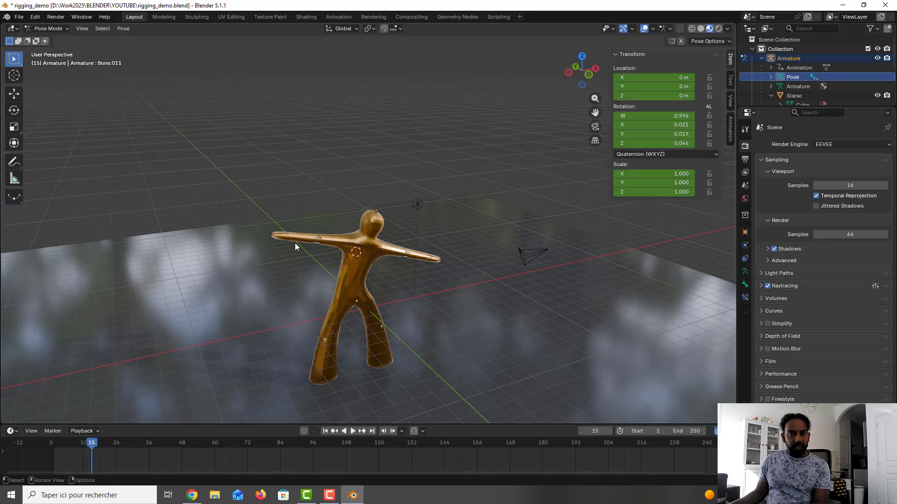
# Trackball-rotate arm bone Bone.012 to a quaternion of about W 0.58, X 0.12, Y -0.73, Z 0.34, bending the arm downward, and keyframe it at frame 15.
pyautogui.click(276, 235)
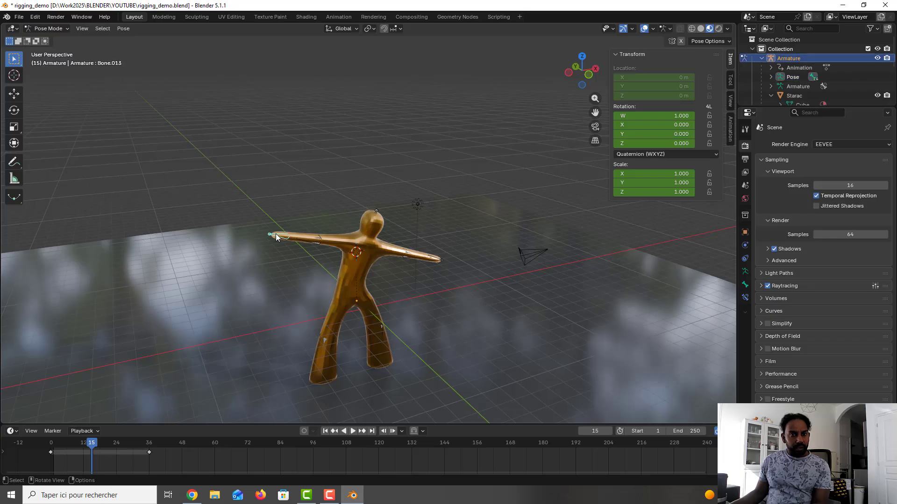
pyautogui.click(307, 239)
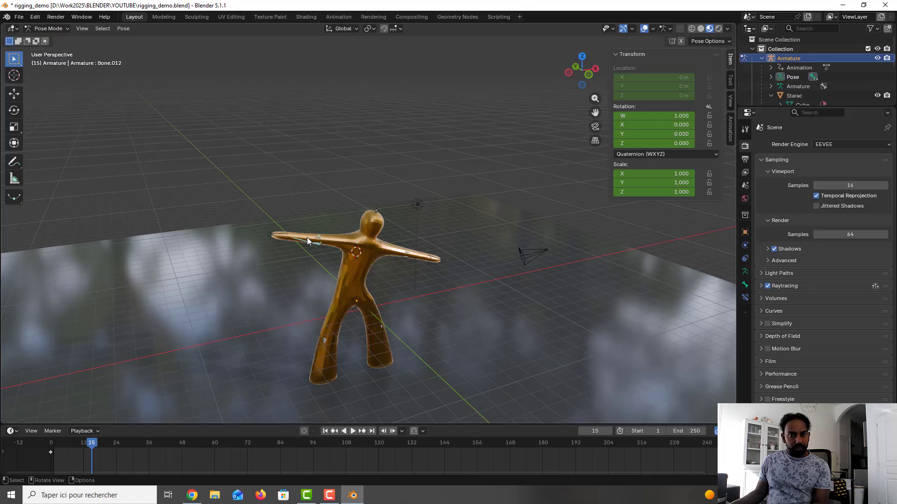
pyautogui.press('r')
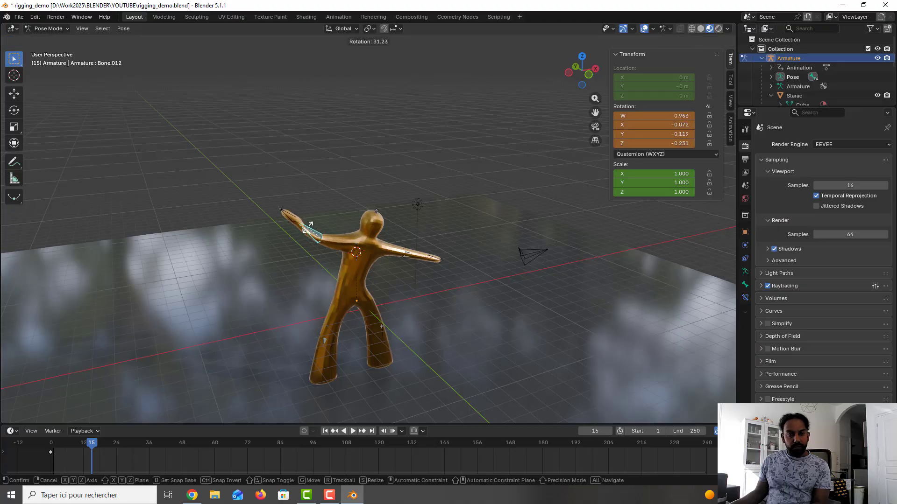
pyautogui.press('r')
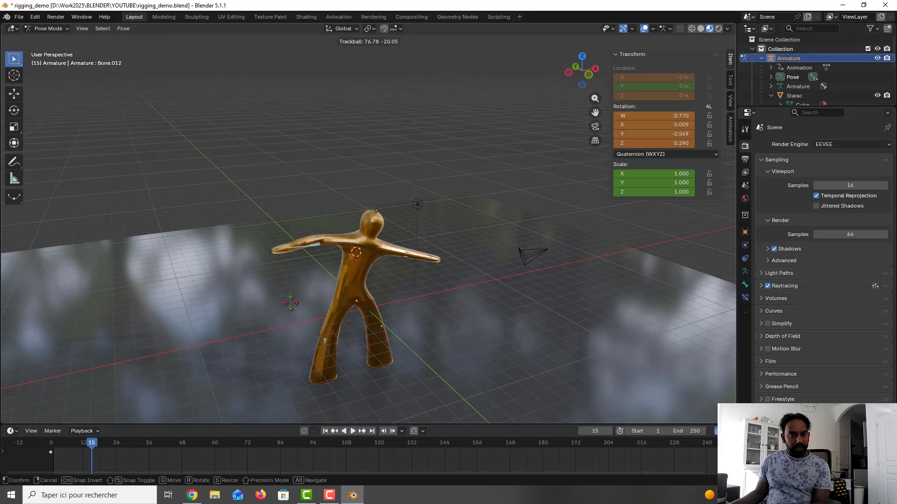
pyautogui.click(302, 316)
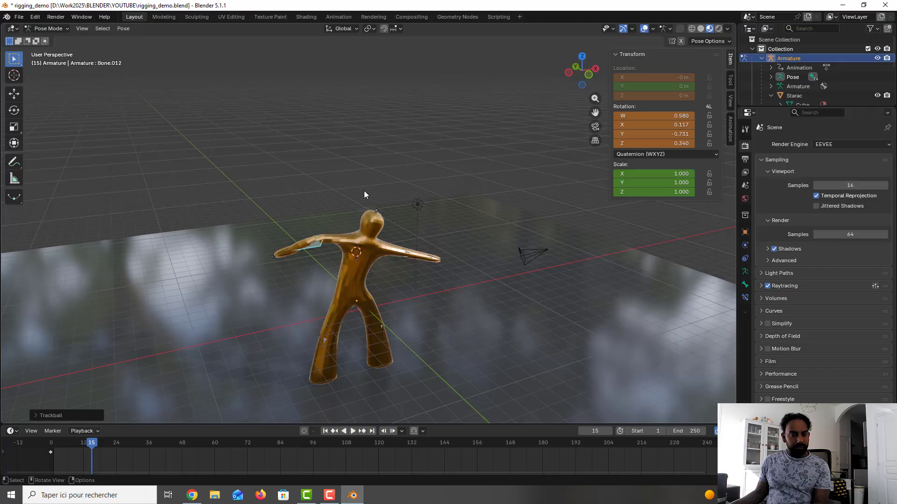
pyautogui.press('i')
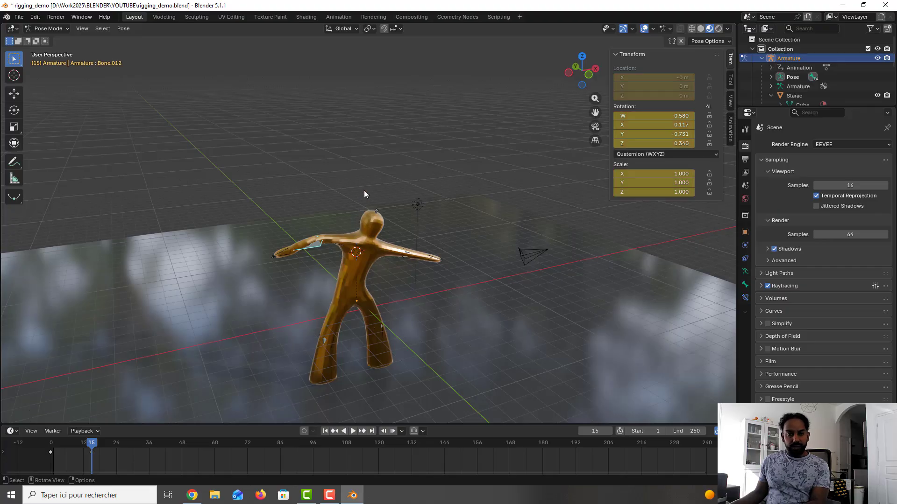